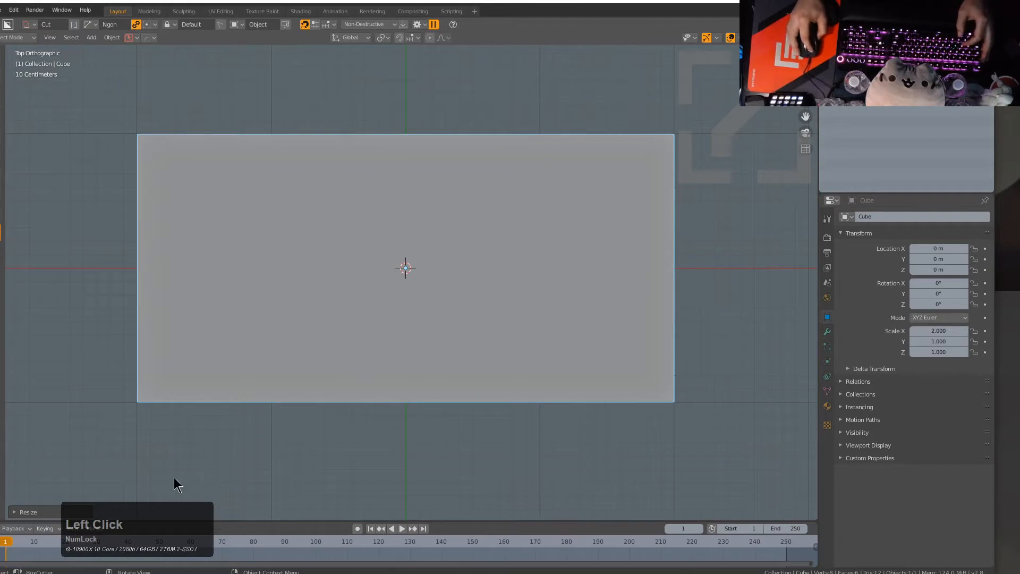
Step: Cut a tapered ngon recess through the front side of the block and round the recess's corners with a bevel
{"action": "left_click", "coordinate": [174, 477]}
{"action": "left_click", "coordinate": [278, 278], "text": "ctrl"}
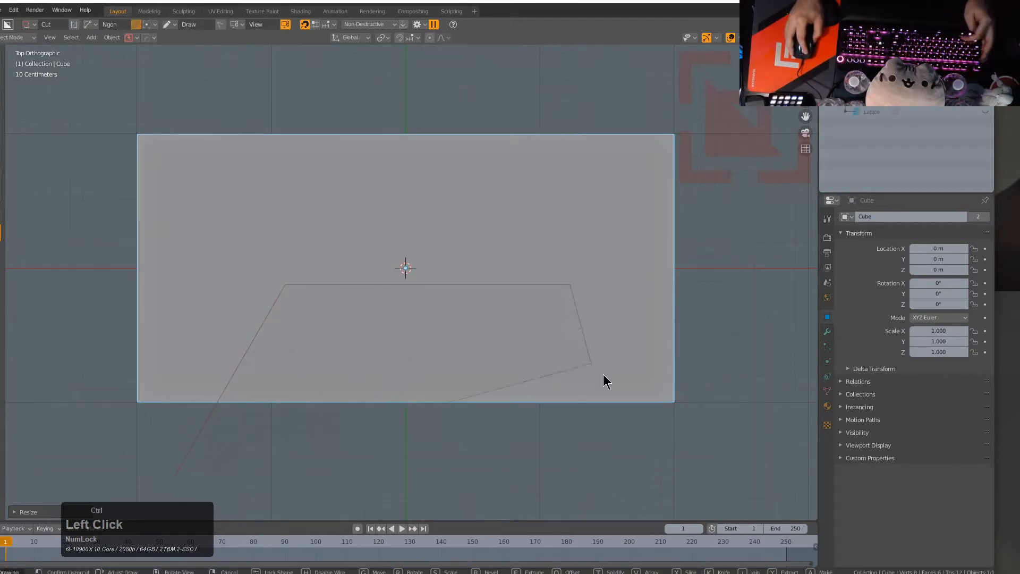
{"action": "triple_click", "coordinate": [640, 474]}
{"action": "middle_click_drag", "start_coordinate": [639, 474], "coordinate": [611, 470]}
{"action": "key", "text": "b"}
{"action": "scroll", "coordinate": [631, 459], "scroll_direction": "down", "scroll_amount": 2}
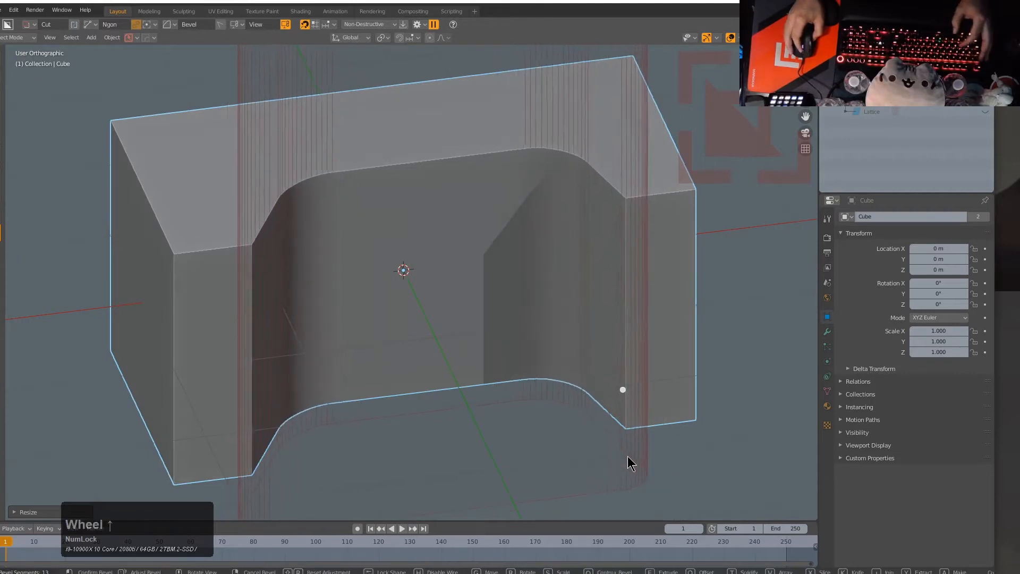
{"action": "left_click", "coordinate": [632, 455]}
Step: Add a vertex-group bevel to the block's upper front edge with 8 segments and a 0.50 profile
{"action": "middle_click_drag", "start_coordinate": [524, 388], "coordinate": [487, 313]}
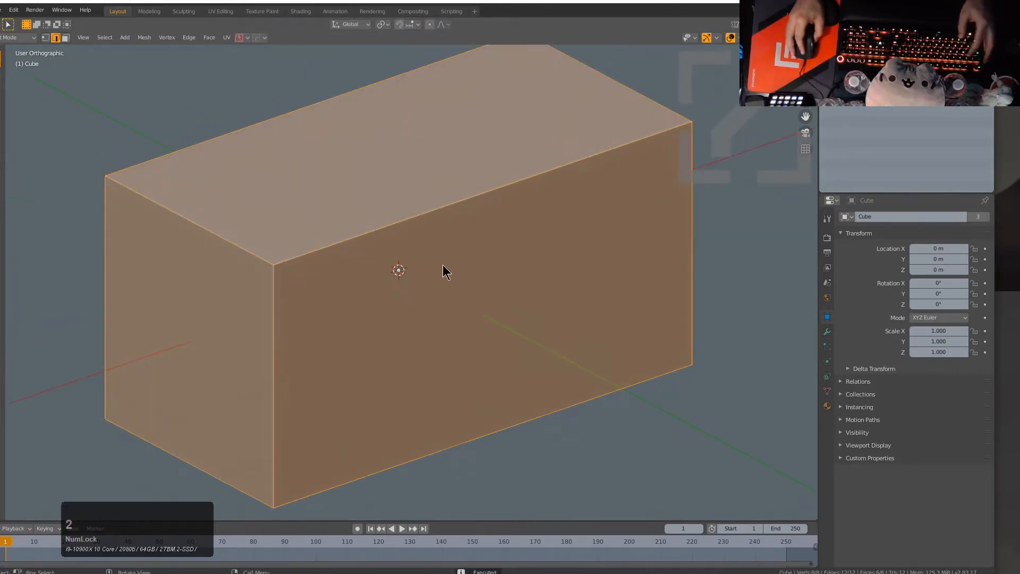
{"action": "key", "text": "Tab"}
{"action": "key", "text": "q"}
{"action": "left_click", "coordinate": [504, 246]}
{"action": "scroll", "coordinate": [225, 259], "scroll_direction": "up", "scroll_amount": 2}
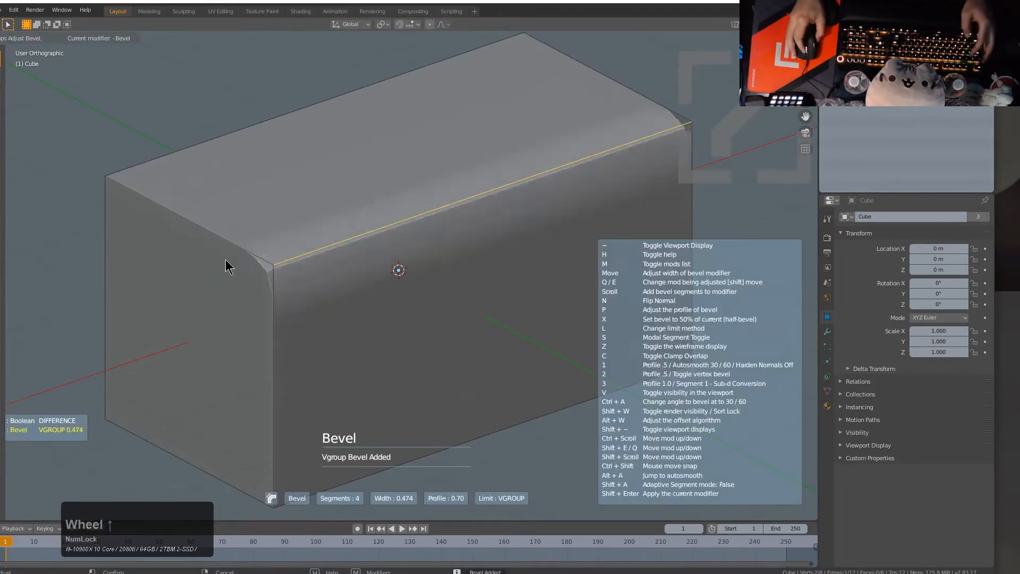
{"action": "key", "text": "1"}
{"action": "left_click", "coordinate": [282, 263]}
{"action": "key", "text": "Tab"}
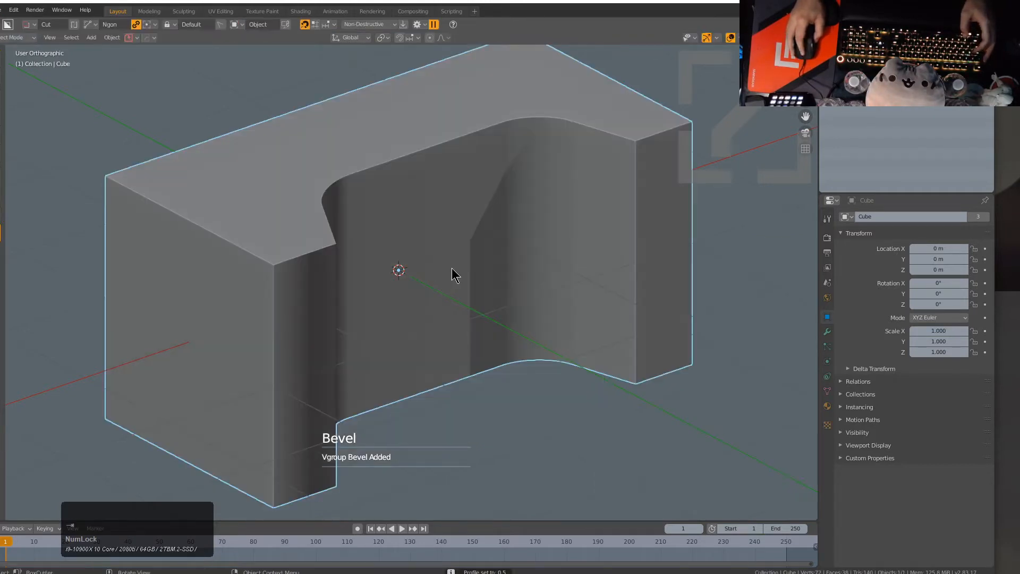
Step: Move the Bevel modifier above the Boolean in the stack and adjust its width to about 0.42
{"action": "key", "text": "q"}
{"action": "left_click", "coordinate": [469, 272]}
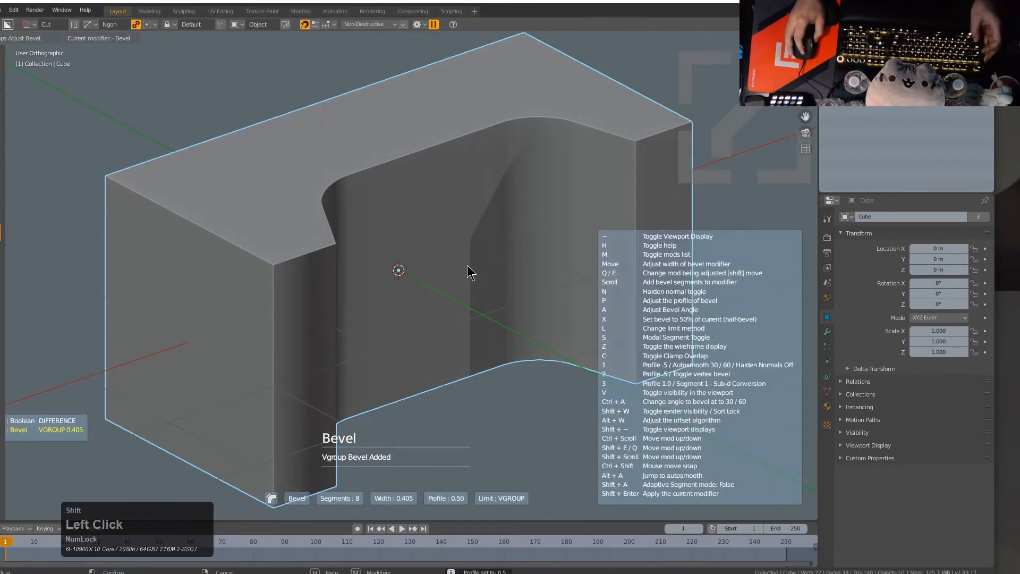
{"action": "scroll", "coordinate": [468, 271], "scroll_direction": "up", "scroll_amount": 3}
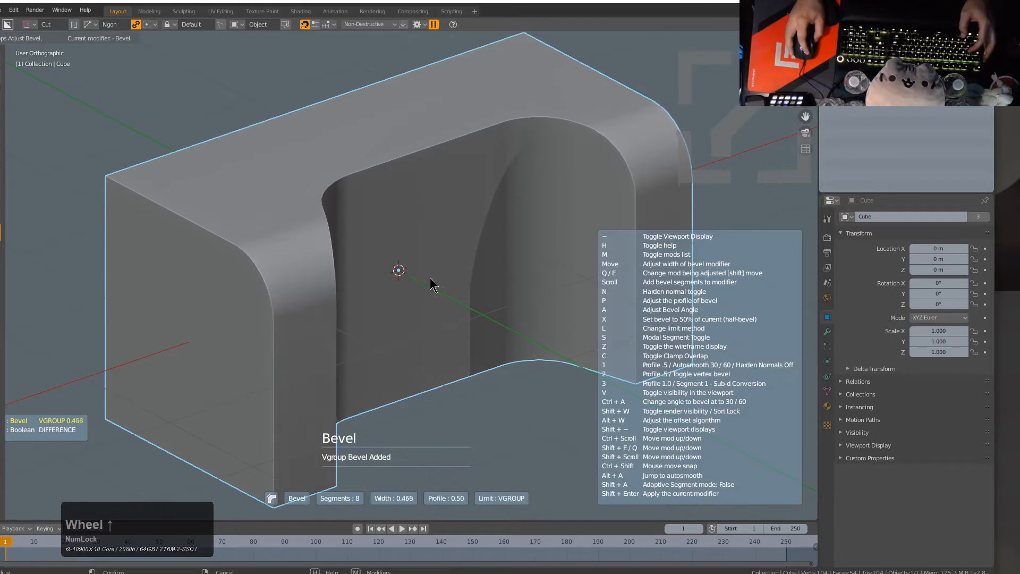
{"action": "left_click", "coordinate": [459, 275]}
Step: Mirror the block's top half across the local Z axis in Modifier mode
{"action": "key", "text": "x"}
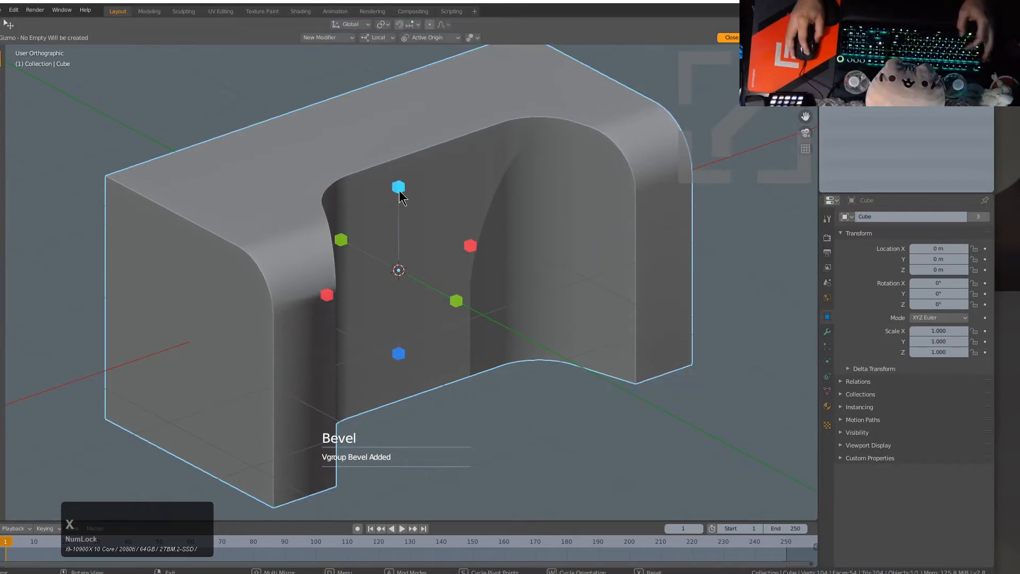
{"action": "key", "text": "a"}
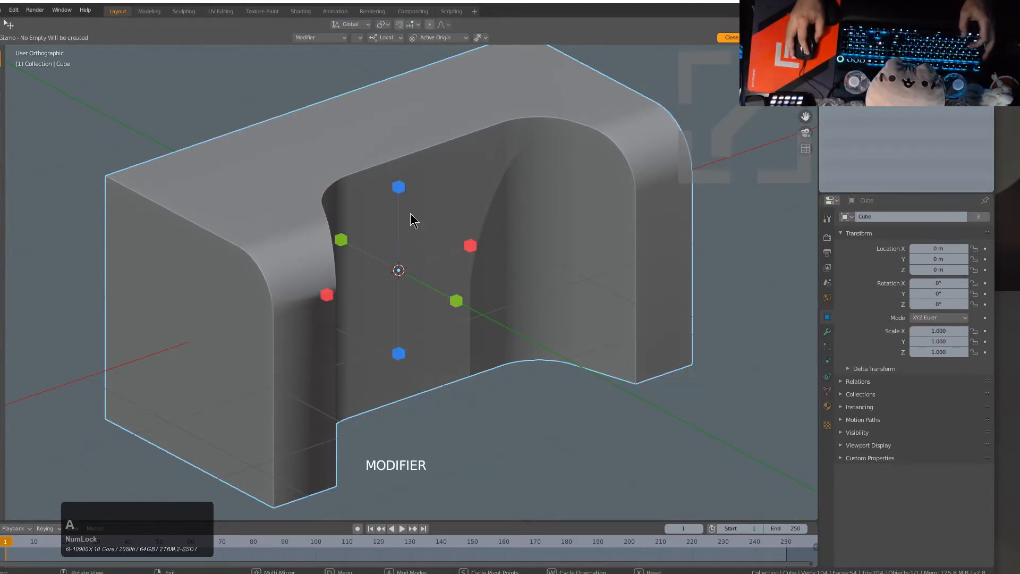
{"action": "left_click", "coordinate": [399, 187]}
Step: Add a Weighted Normal modifier with Keep Sharp to the block and set its Autosmooth angle to 25°
{"action": "middle_click_drag", "start_coordinate": [399, 187], "coordinate": [436, 284]}
{"action": "key", "text": "q"}
{"action": "left_click", "coordinate": [474, 285], "text": "alt"}
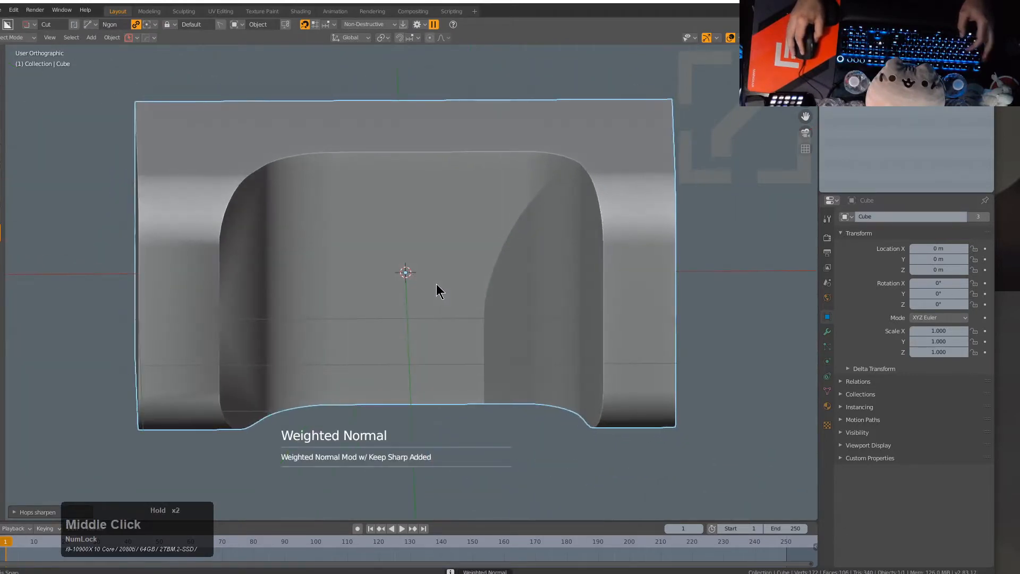
{"action": "key", "text": "q"}
{"action": "left_click", "coordinate": [435, 287]}
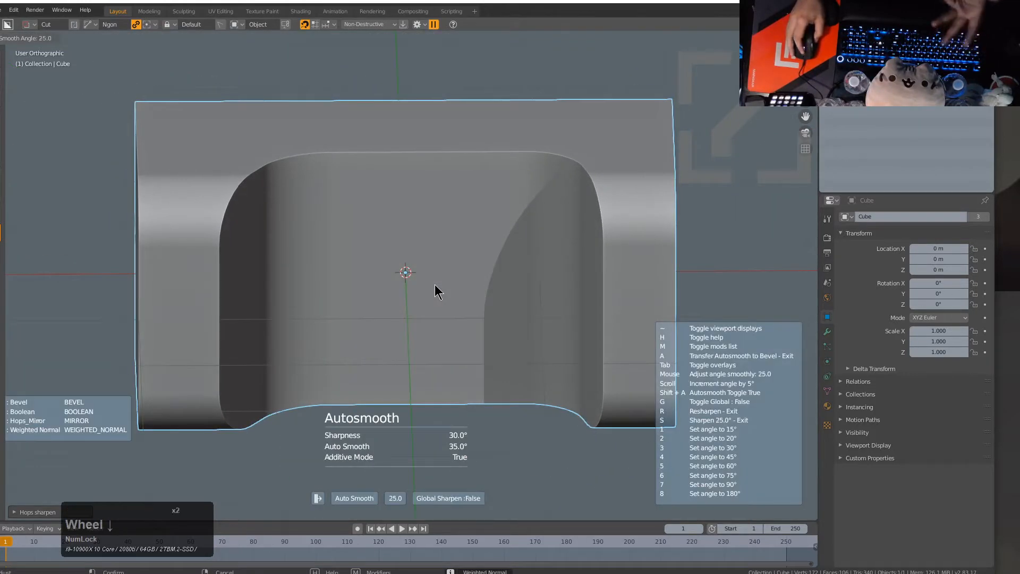
{"action": "left_click", "coordinate": [436, 292]}
Step: Switch the cutter shape to Circle
{"action": "middle_click_drag", "start_coordinate": [616, 293], "coordinate": [563, 292]}
{"action": "key", "text": "d"}
{"action": "left_click", "coordinate": [504, 297]}
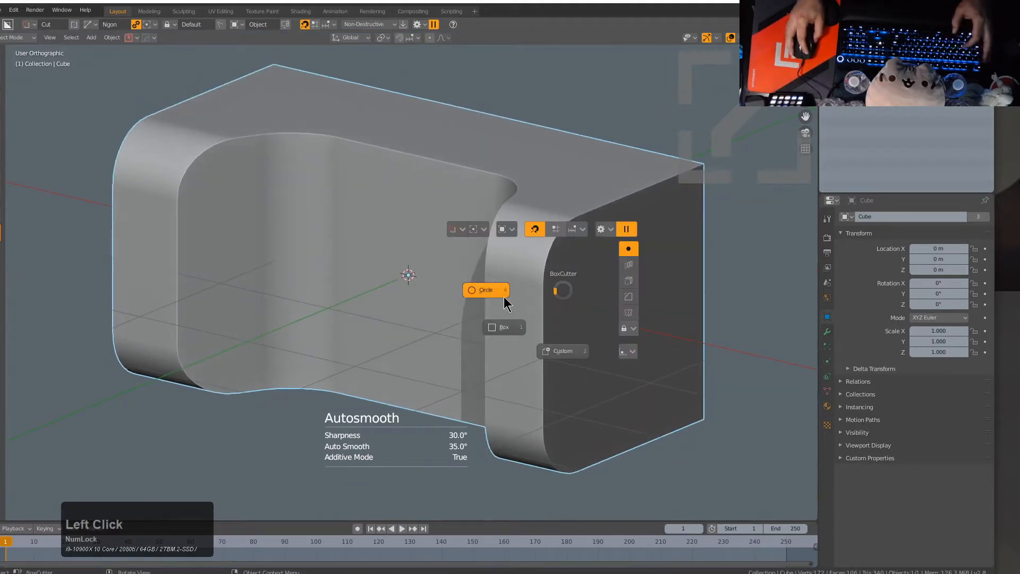
{"action": "mouse_move", "coordinate": [617, 330]}
{"action": "left_mouse_down"}
{"action": "mouse_move", "coordinate": [666, 338]}
{"action": "mouse_move", "coordinate": [670, 323]}
{"action": "left_mouse_up"}
{"action": "key", "text": "j"}
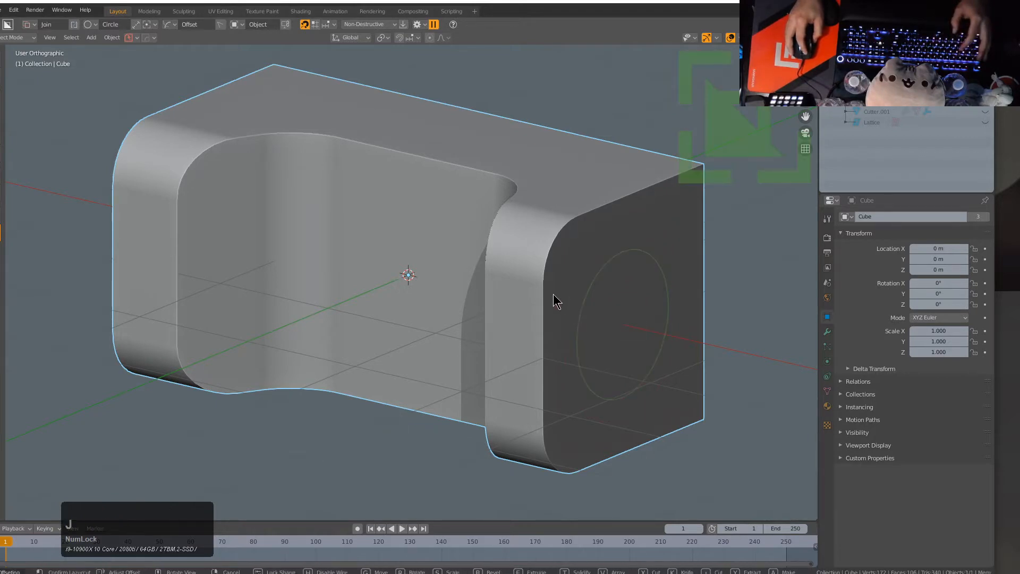
{"action": "right_click", "coordinate": [553, 295]}
Step: Draw a circle from the centre of the block's end face and extrude it through the recess as a Join cylinder
{"action": "key", "text": "ctrl"}
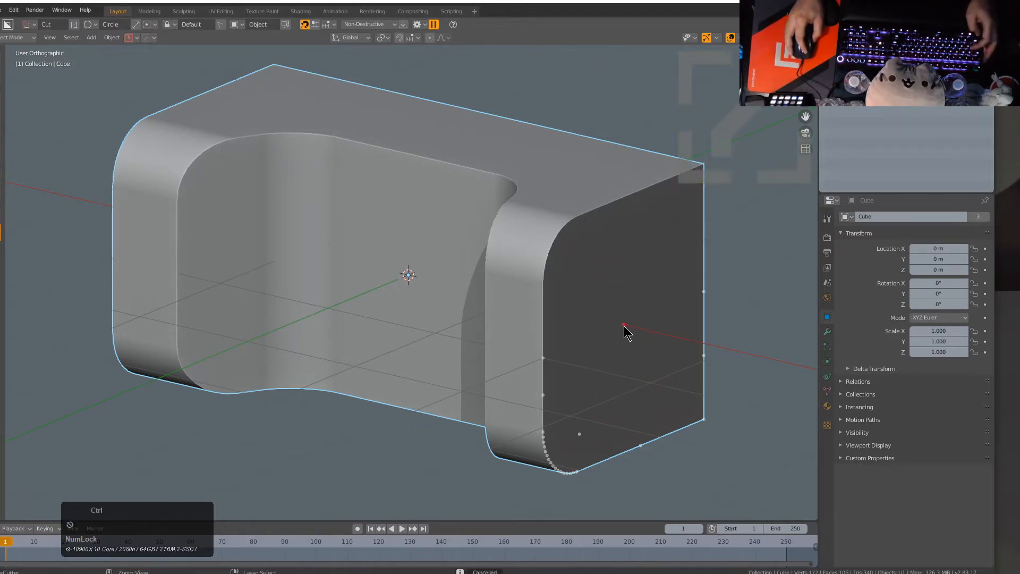
{"action": "left_click_drag", "start_coordinate": [625, 327], "coordinate": [674, 332]}
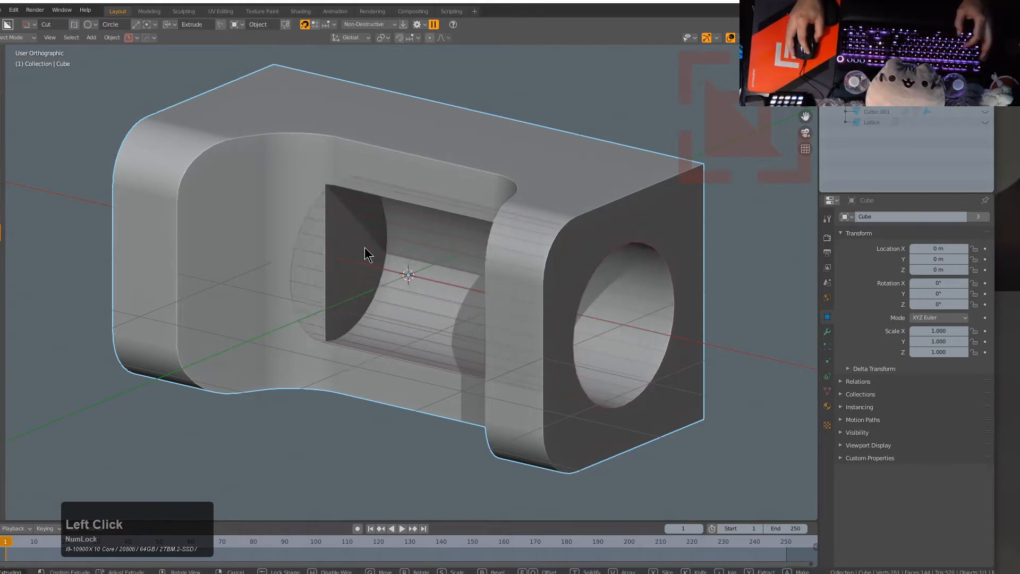
{"action": "key", "text": "j"}
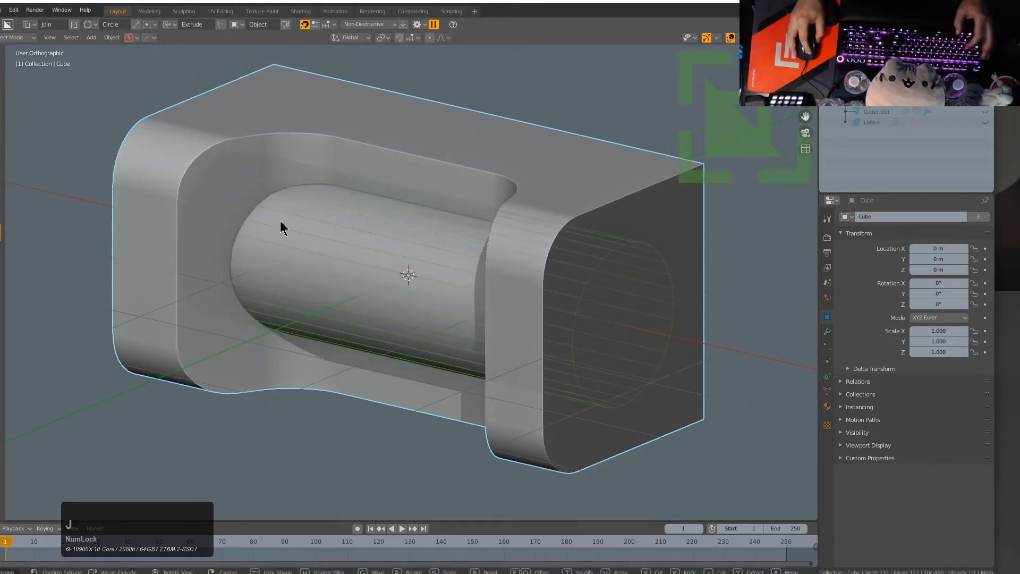
{"action": "middle_click_drag", "start_coordinate": [413, 257], "coordinate": [505, 289]}
Step: Shift the joined cylinder toward the recess's open side, reduce its radius slightly and commit the shape
{"action": "key", "text": "g"}
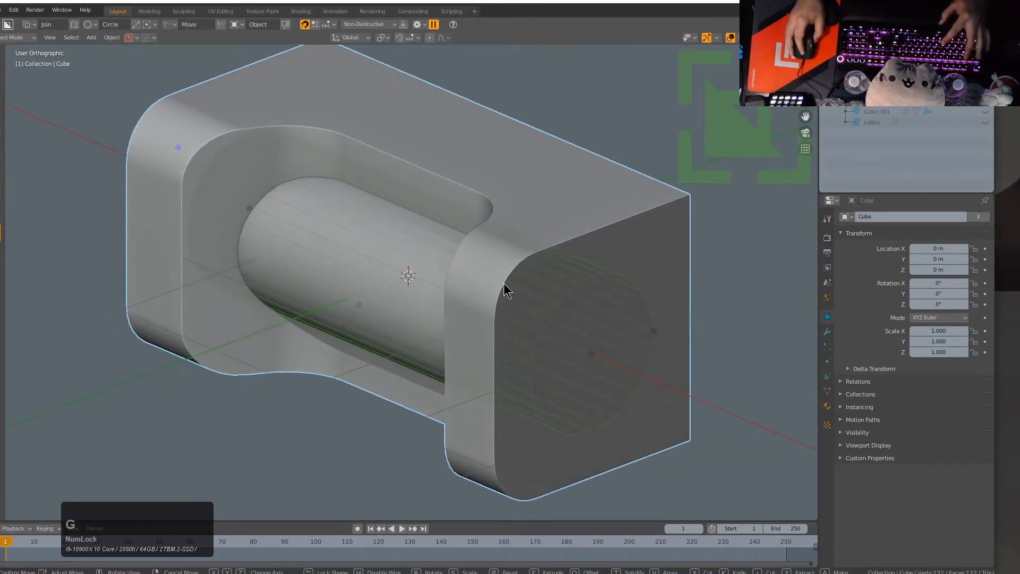
{"action": "key", "text": "y"}
{"action": "key", "text": "x"}
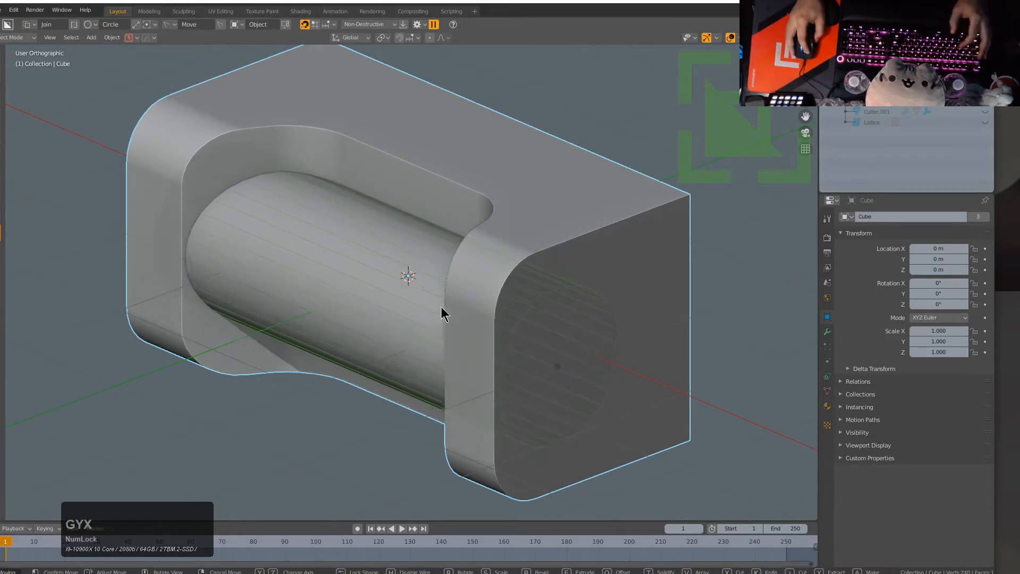
{"action": "left_click", "coordinate": [444, 313]}
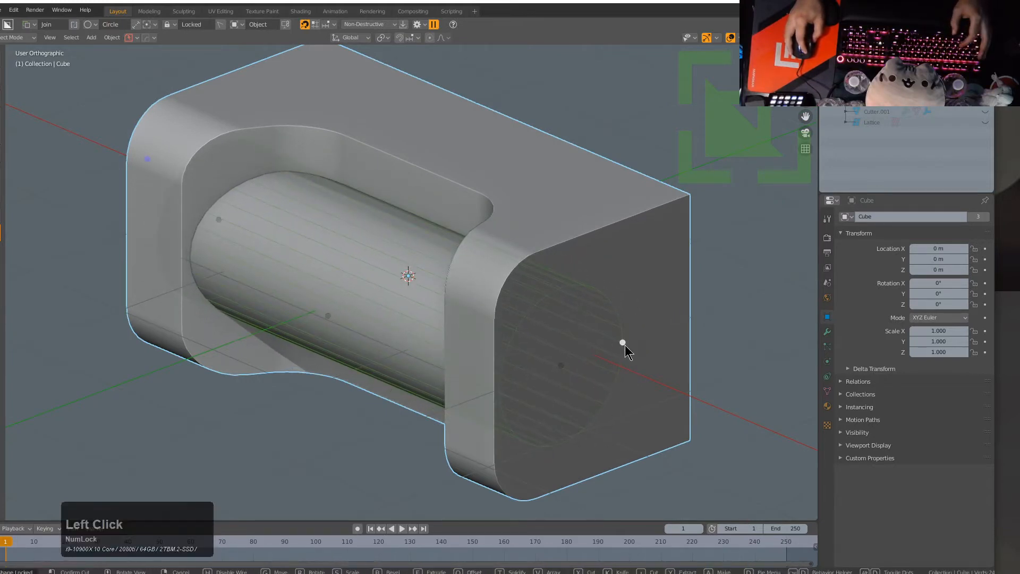
{"action": "mouse_move", "coordinate": [618, 345]}
{"action": "left_mouse_down"}
{"action": "mouse_move", "coordinate": [605, 350]}
{"action": "mouse_move", "coordinate": [615, 346]}
{"action": "left_mouse_up"}
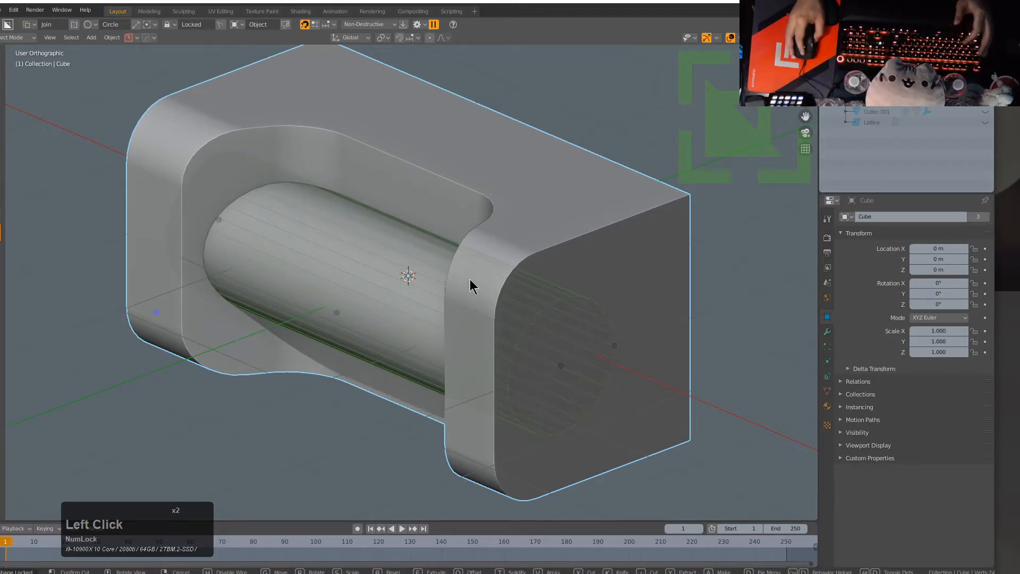
{"action": "left_click", "coordinate": [470, 279]}
Step: Switch the cutter shape to Ngon in Cut mode
{"action": "middle_click_drag", "start_coordinate": [423, 242], "coordinate": [493, 278]}
{"action": "scroll", "coordinate": [493, 277], "scroll_direction": "down", "scroll_amount": 1}
{"action": "key", "text": "d"}
{"action": "left_click", "coordinate": [447, 305]}
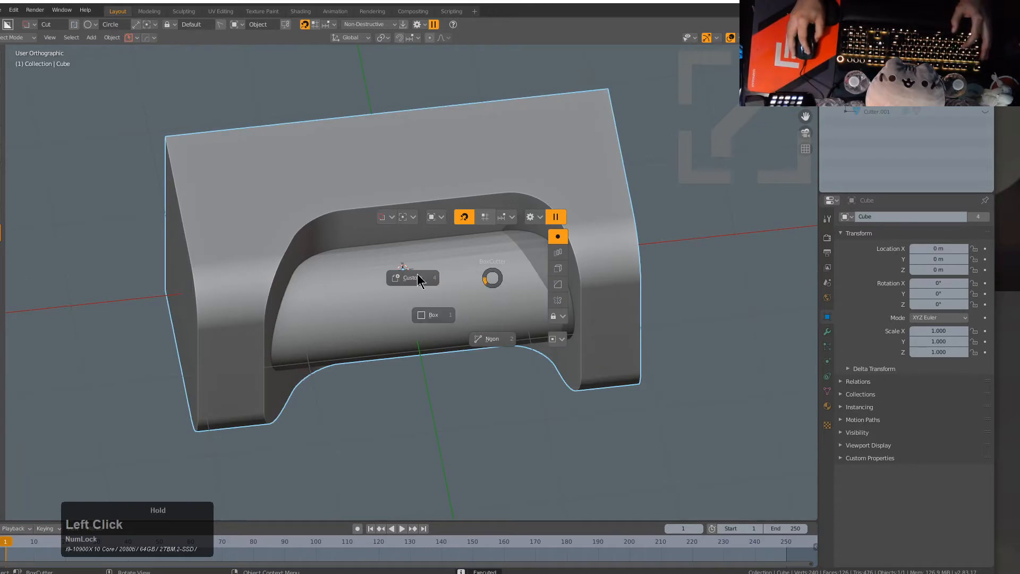
{"action": "middle_click_drag", "start_coordinate": [438, 222], "coordinate": [397, 193]}
{"action": "key", "text": "KP_1"}
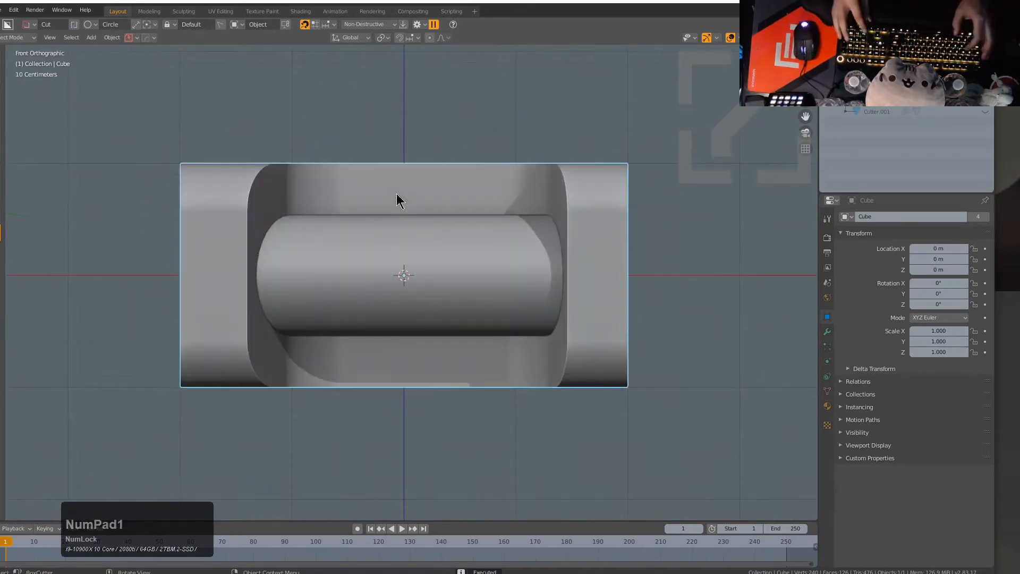
{"action": "key", "text": "KP_8"}
{"action": "key", "text": "KP_8"}
{"action": "scroll", "coordinate": [359, 204], "scroll_direction": "up", "scroll_amount": 1}
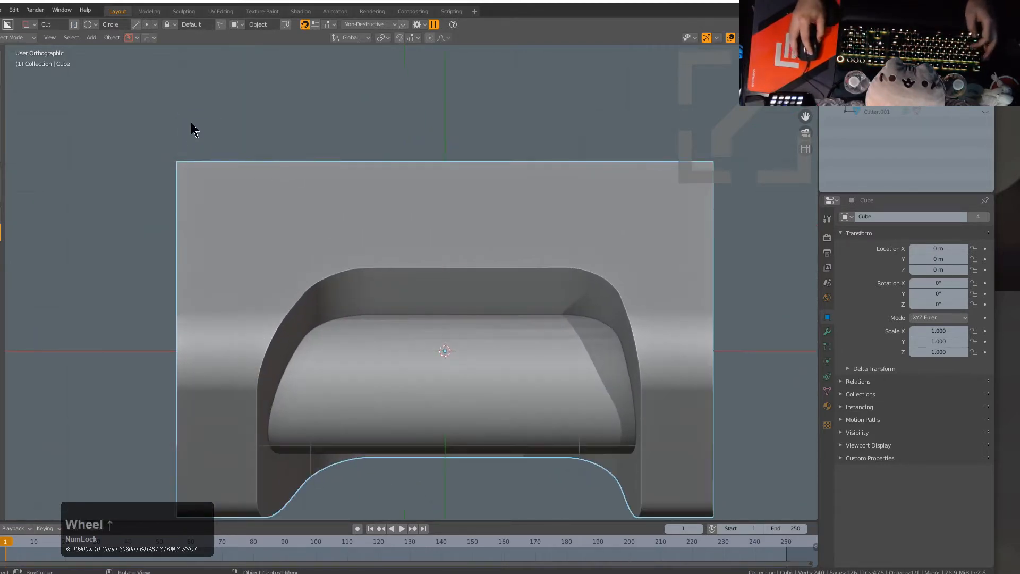
{"action": "left_click", "coordinate": [218, 181], "text": "ctrl"}
{"action": "key", "text": "d"}
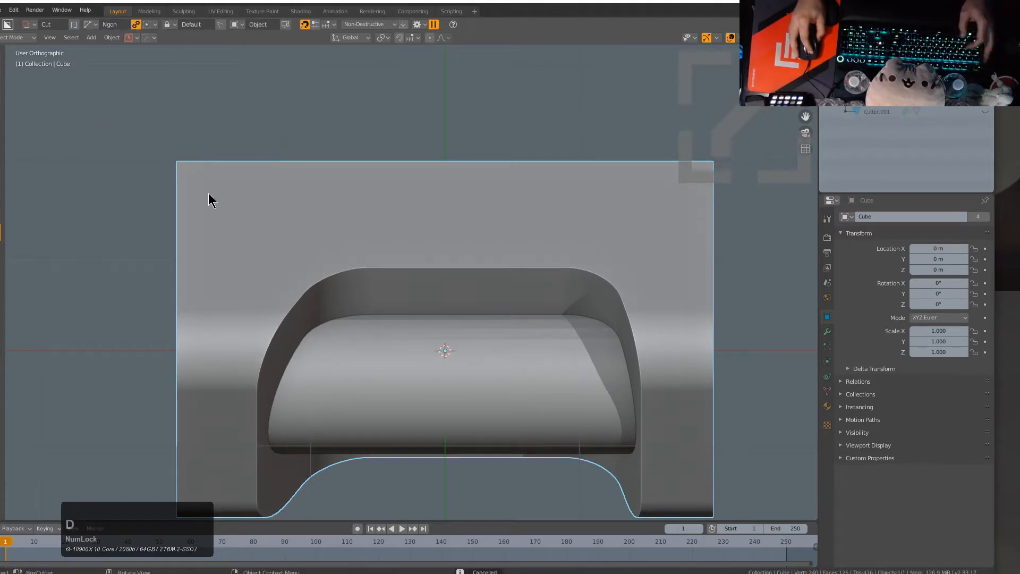
Step: Cut a stepped ngon notch into the block's back edge, near the corner opposite the recess
{"action": "left_click", "coordinate": [198, 136], "text": "ctrl"}
{"action": "left_click", "coordinate": [287, 177]}
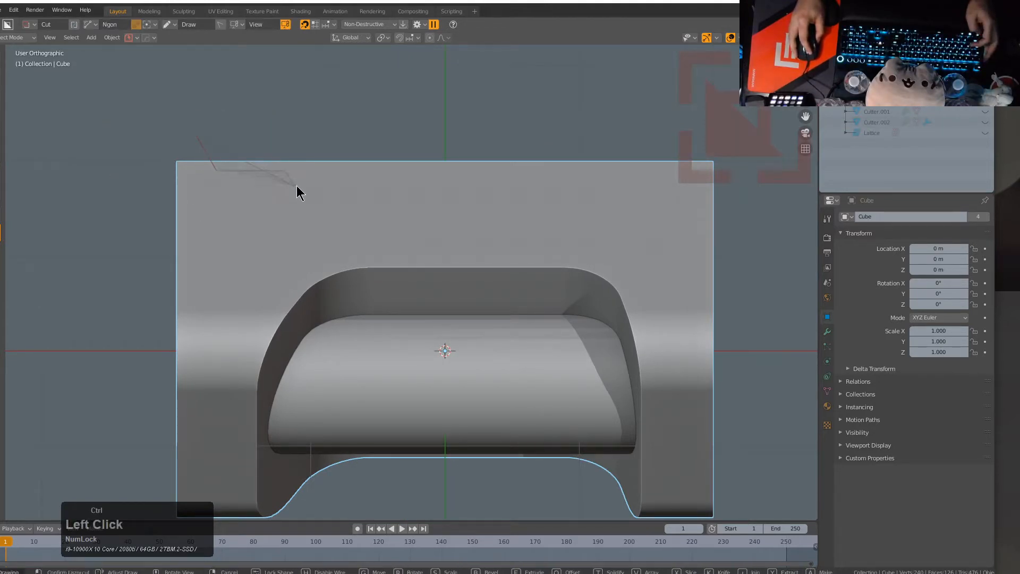
{"action": "double_click", "coordinate": [413, 142]}
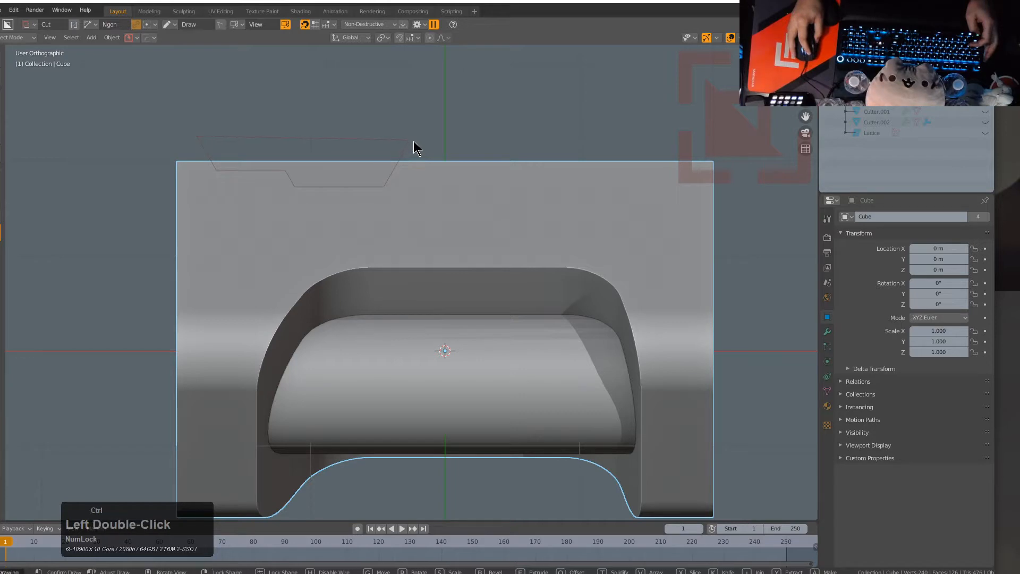
{"action": "left_click", "coordinate": [413, 142]}
{"action": "key", "text": "v"}
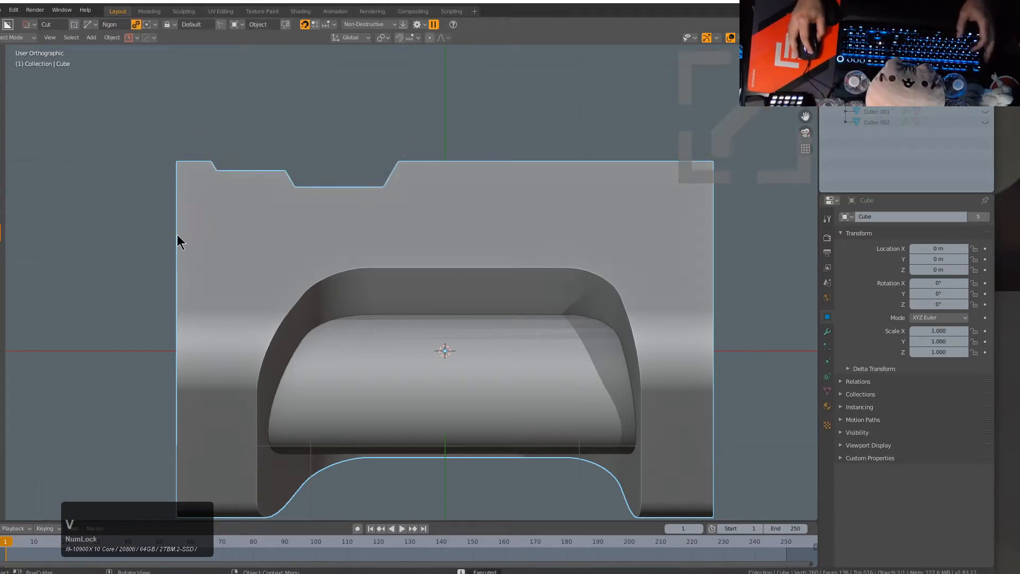
Step: Cut a narrow chamfered ngon notch into the block's end face, close to the back corner
{"action": "left_click", "coordinate": [186, 275], "text": "ctrl"}
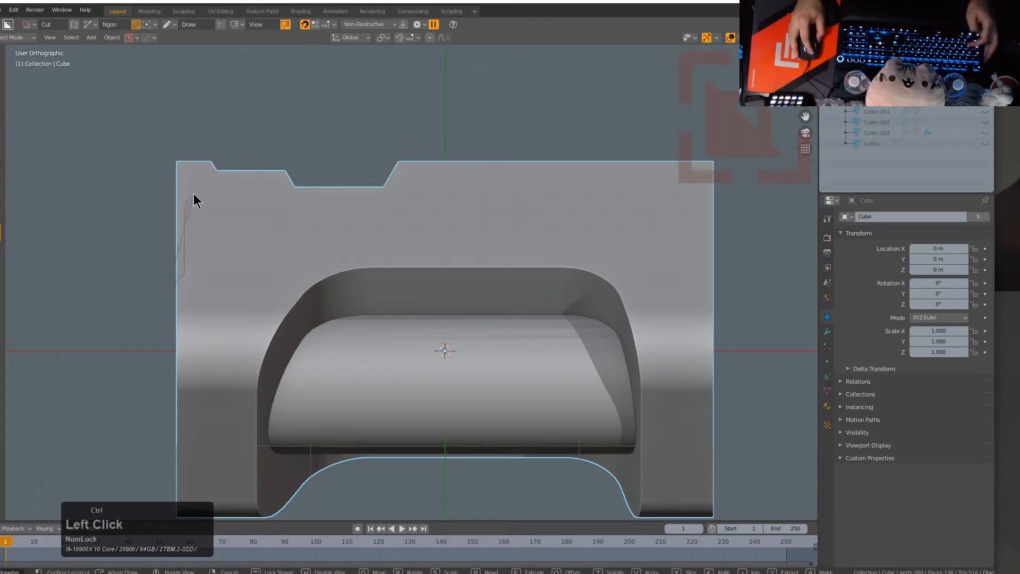
{"action": "left_click", "coordinate": [194, 171]}
{"action": "left_click", "coordinate": [160, 171]}
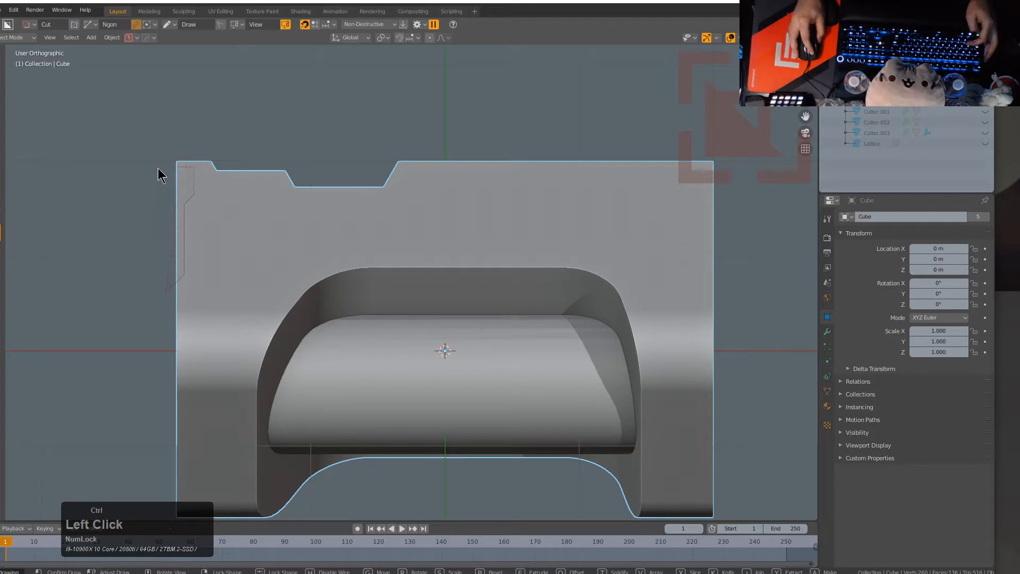
{"action": "middle_click_drag", "start_coordinate": [160, 171], "coordinate": [330, 211]}
{"action": "scroll", "coordinate": [467, 314], "scroll_direction": "down", "scroll_amount": 3}
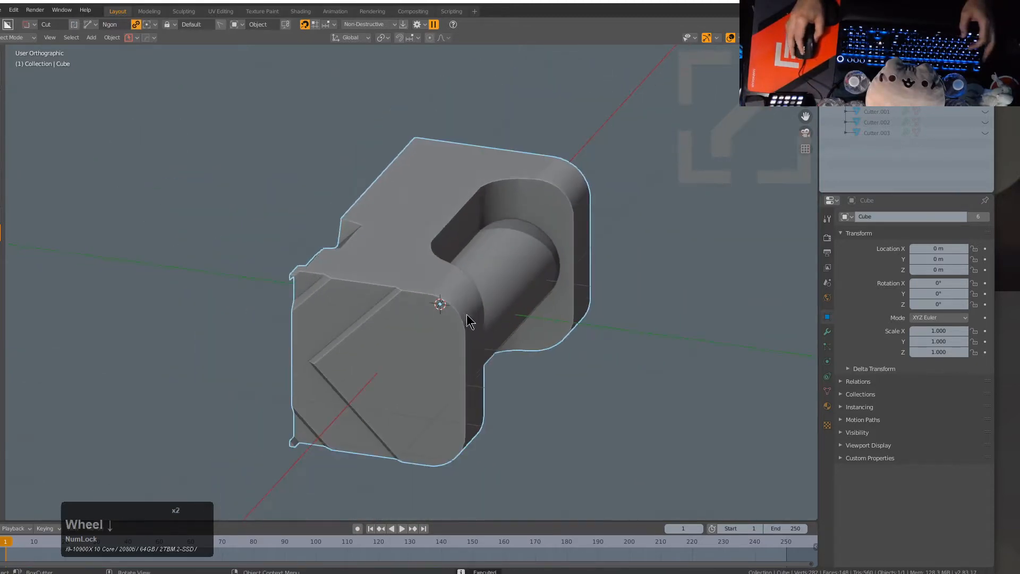
{"action": "mouse_move", "coordinate": [467, 314]}
{"action": "middle_mouse_down"}
{"action": "mouse_move", "coordinate": [385, 315]}
{"action": "mouse_move", "coordinate": [451, 320]}
{"action": "middle_mouse_up"}
{"action": "scroll", "coordinate": [335, 337], "scroll_direction": "up", "scroll_amount": 2}
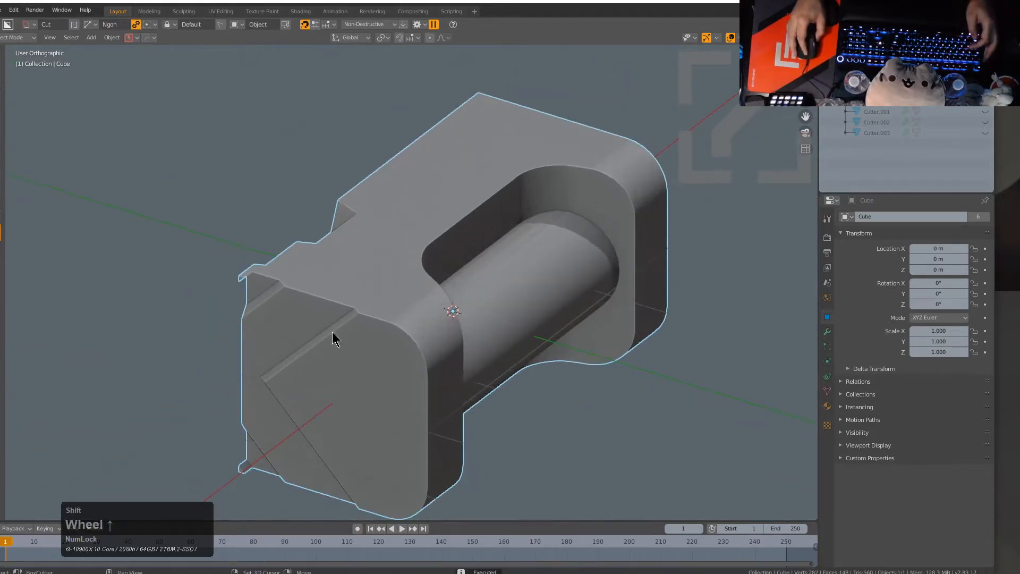
Step: Reveal Cutter.003 with Bool Scroll and move it inward along the global X axis, turning the end notch into a slot
{"action": "mouse_move", "coordinate": [335, 337]}
{"action": "middle_mouse_down"}
{"action": "mouse_move", "coordinate": [373, 294]}
{"action": "mouse_move", "coordinate": [339, 324]}
{"action": "middle_mouse_up"}
{"action": "key", "text": "q"}
{"action": "left_click", "coordinate": [339, 325]}
{"action": "scroll", "coordinate": [333, 335], "scroll_direction": "down", "scroll_amount": 1}
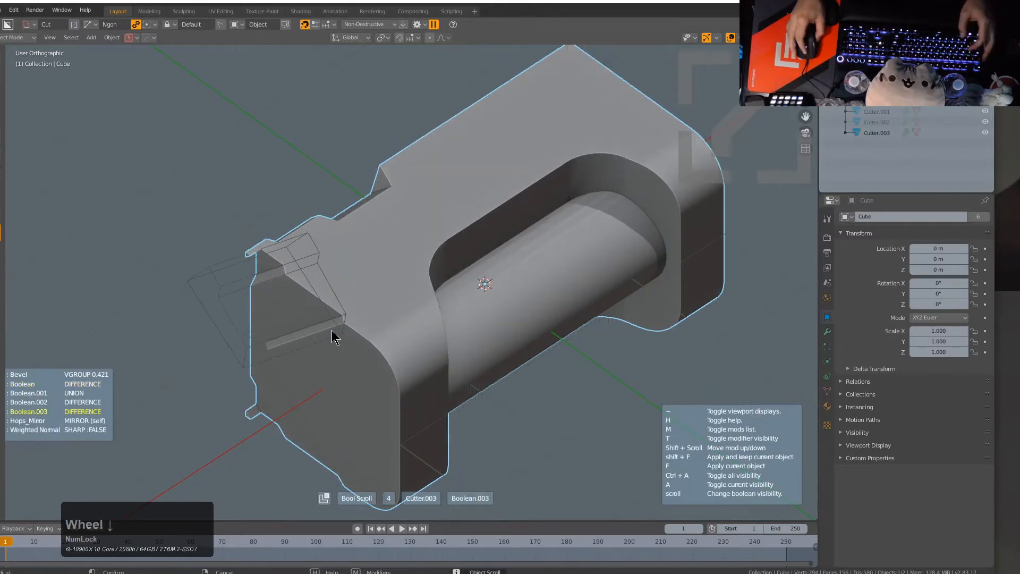
{"action": "left_click", "coordinate": [333, 335]}
{"action": "key", "text": "g"}
{"action": "key", "text": "x"}
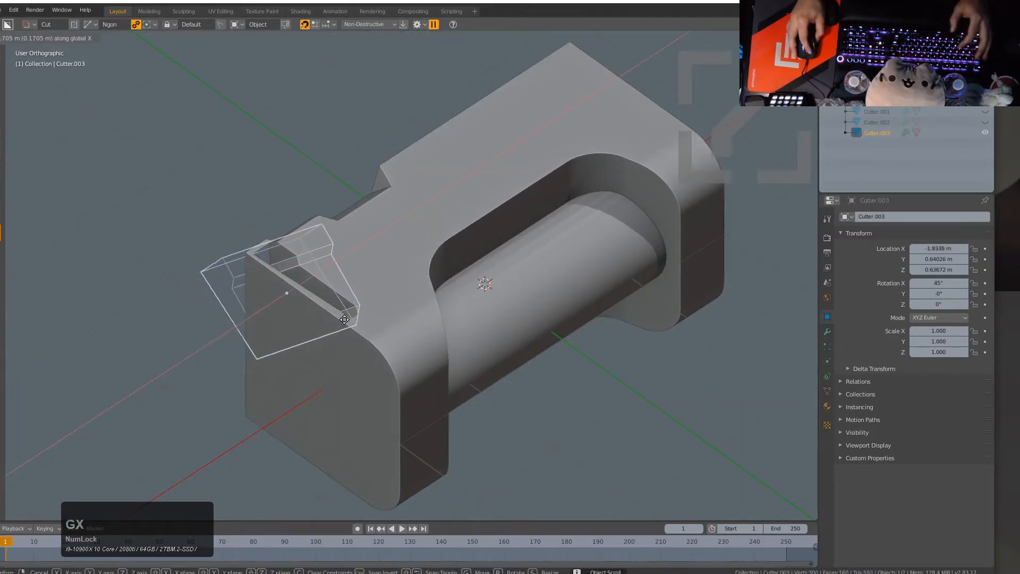
{"action": "left_click", "coordinate": [355, 323]}
Step: Confirm Cutter.003's new position, then select the block and reveal Cutter.003 with Mod Scroll in the top view
{"action": "middle_click_drag", "start_coordinate": [355, 323], "coordinate": [482, 330]}
{"action": "left_click", "coordinate": [294, 282]}
{"action": "key", "text": "d"}
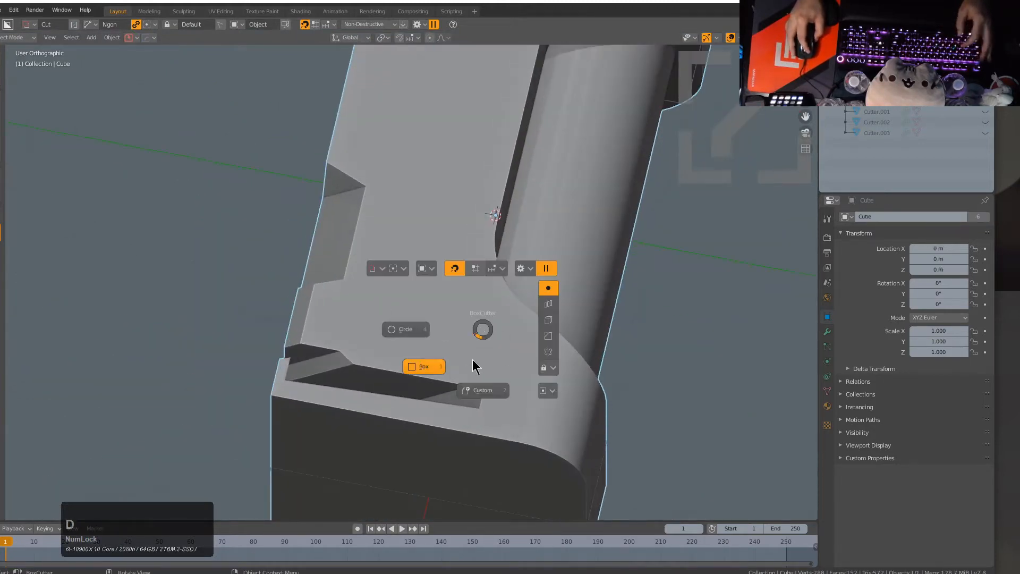
{"action": "left_click", "coordinate": [438, 371]}
{"action": "key", "text": "KP_7"}
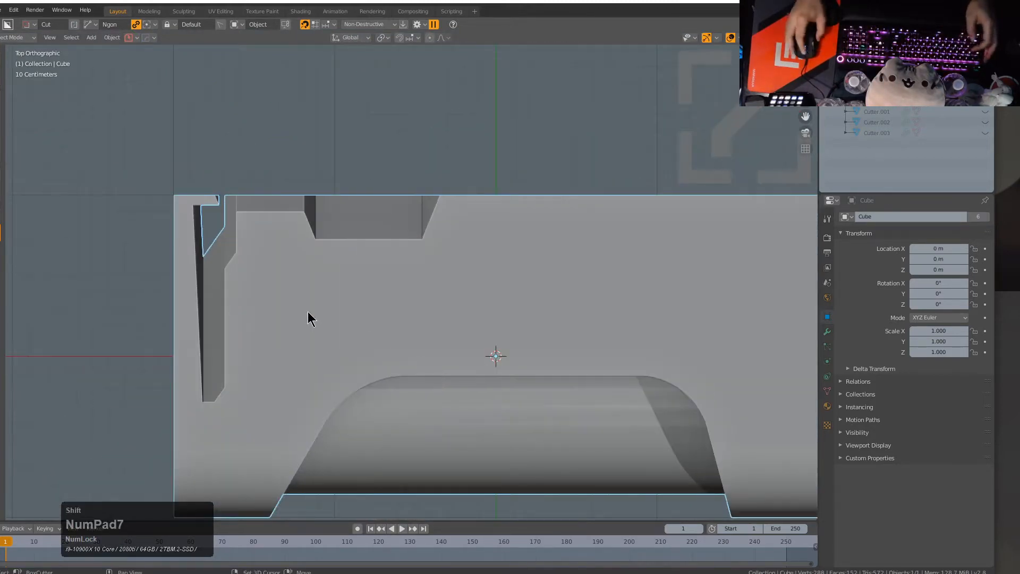
{"action": "scroll", "coordinate": [360, 228], "scroll_direction": "up", "scroll_amount": 2}
{"action": "key", "text": "q"}
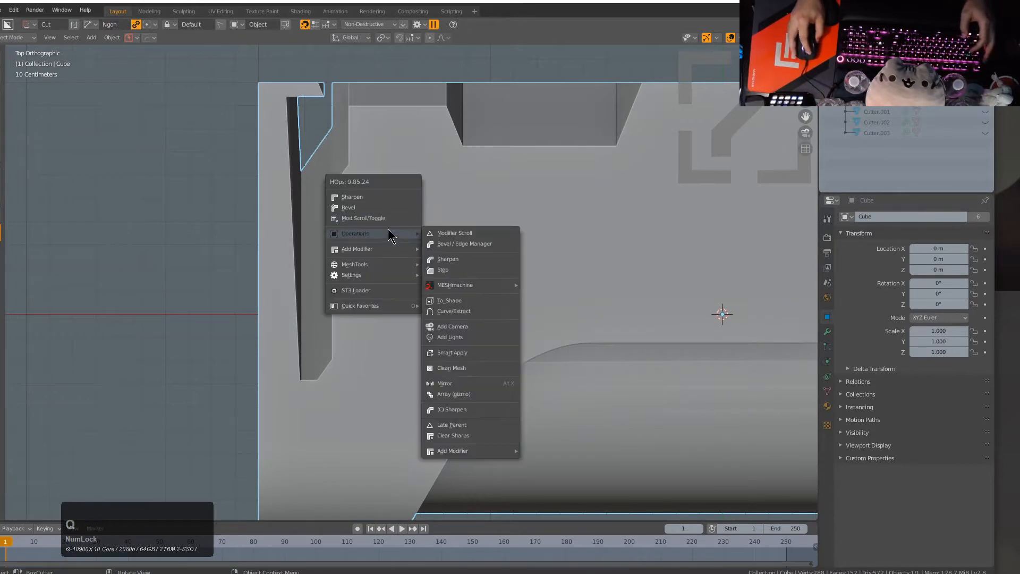
{"action": "left_click", "coordinate": [388, 223]}
{"action": "scroll", "coordinate": [388, 221], "scroll_direction": "down", "scroll_amount": 1}
{"action": "left_click", "coordinate": [388, 221]}
{"action": "middle_click_drag", "start_coordinate": [388, 221], "coordinate": [448, 335], "text": "shift"}
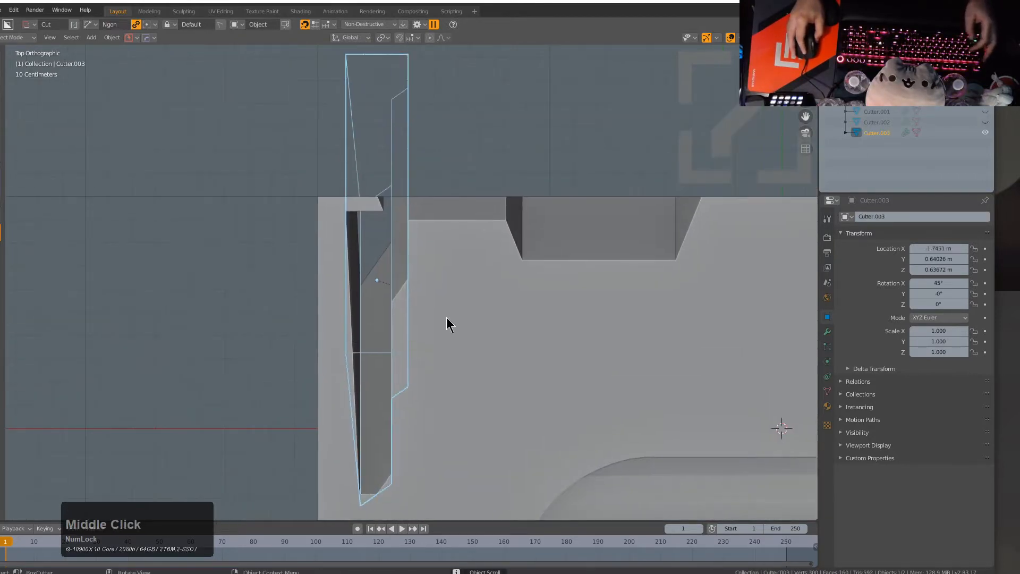
Step: Switch the cutter shape to Box and trim off Cutter.003's skewed outer side to make the slot's wall straight
{"action": "key", "text": "d"}
{"action": "left_click", "coordinate": [414, 344]}
{"action": "scroll", "coordinate": [412, 339], "scroll_direction": "down", "scroll_amount": 1}
{"action": "key", "text": "d"}
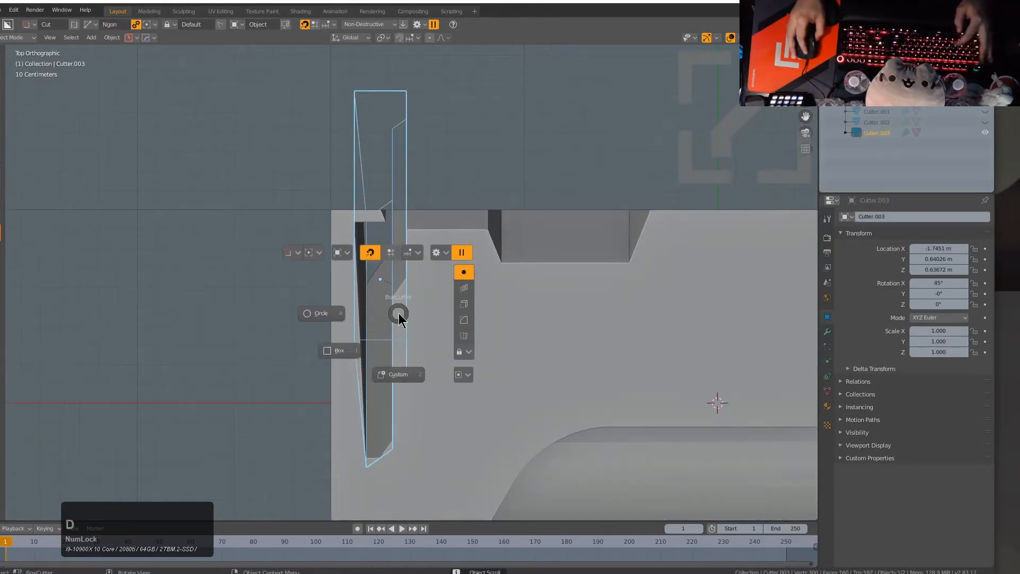
{"action": "left_click", "coordinate": [349, 345]}
{"action": "left_click_drag", "start_coordinate": [328, 58], "coordinate": [333, 455]}
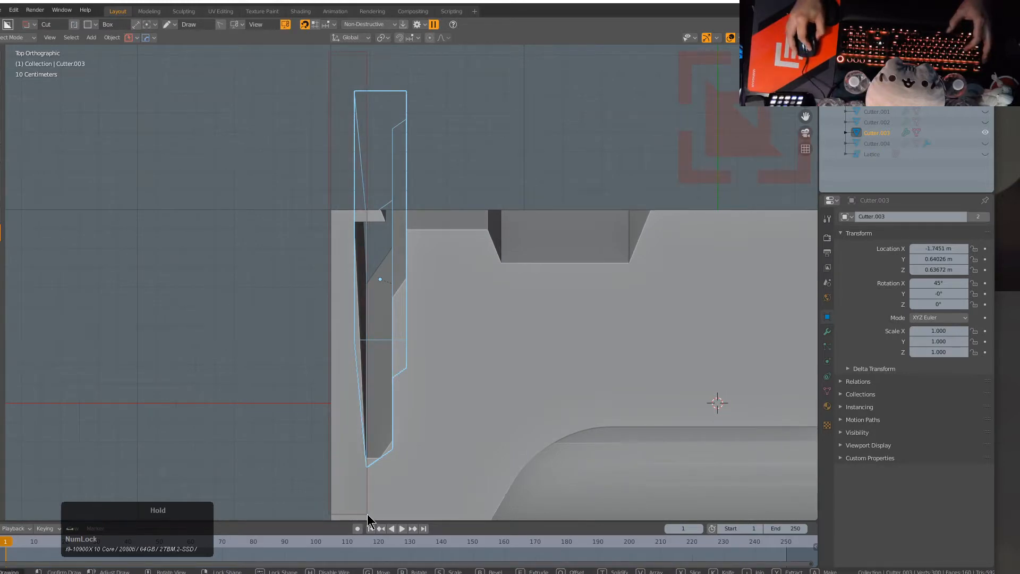
{"action": "left_click_drag", "start_coordinate": [367, 514], "coordinate": [367, 514]}
{"action": "middle_click_drag", "start_coordinate": [410, 438], "coordinate": [423, 380], "text": "shift"}
{"action": "scroll", "coordinate": [425, 376], "scroll_direction": "down", "scroll_amount": 1}
{"action": "key", "text": "h"}
{"action": "scroll", "coordinate": [426, 374], "scroll_direction": "up", "scroll_amount": 1}
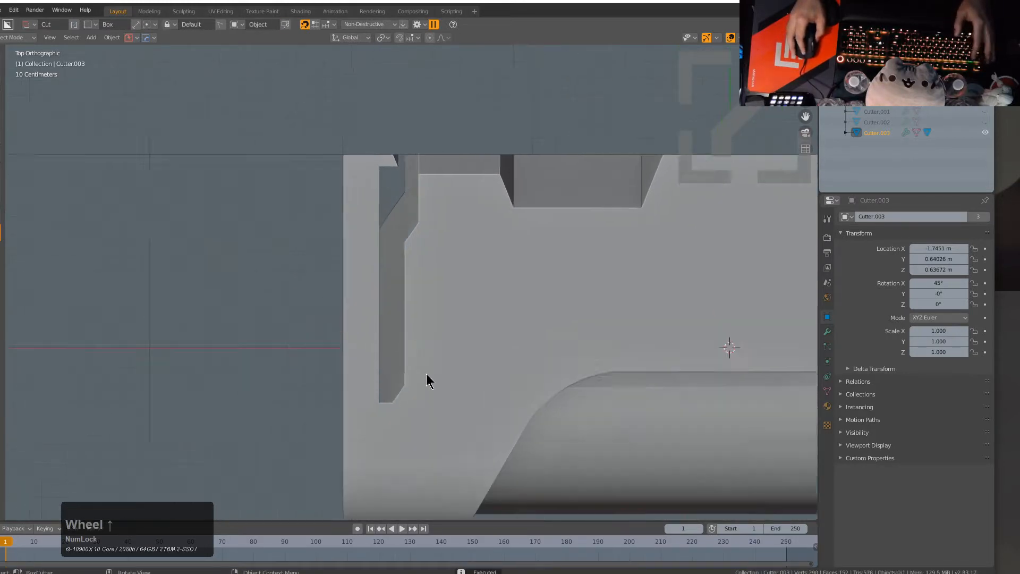
{"action": "scroll", "coordinate": [426, 374], "scroll_direction": "up", "scroll_amount": 1}
Step: Select the block and switch the cutter shape back to Ngon
{"action": "left_click", "coordinate": [434, 364]}
{"action": "key", "text": "d"}
{"action": "left_click", "coordinate": [423, 413]}
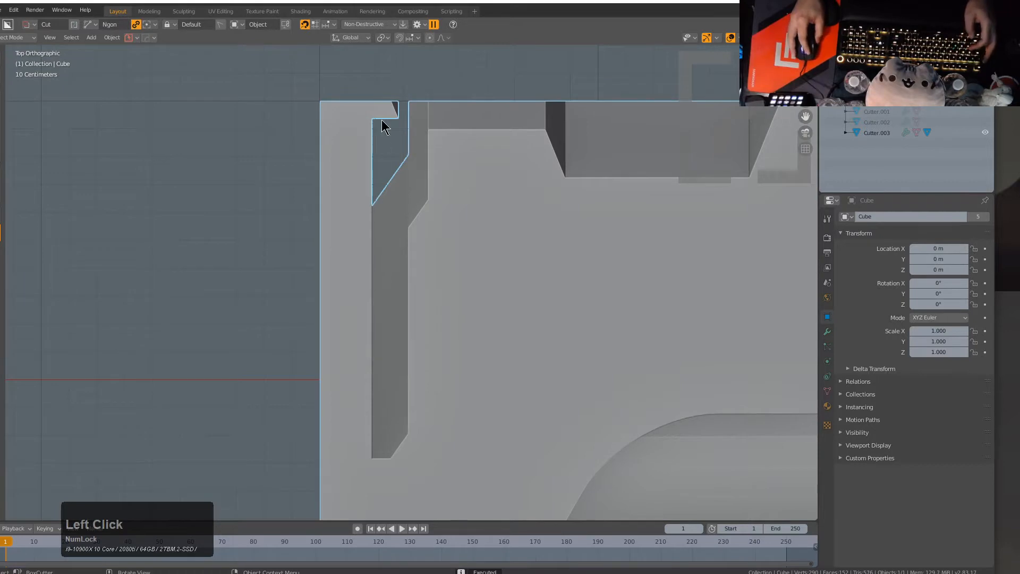
{"action": "left_click", "coordinate": [363, 114], "text": "ctrl"}
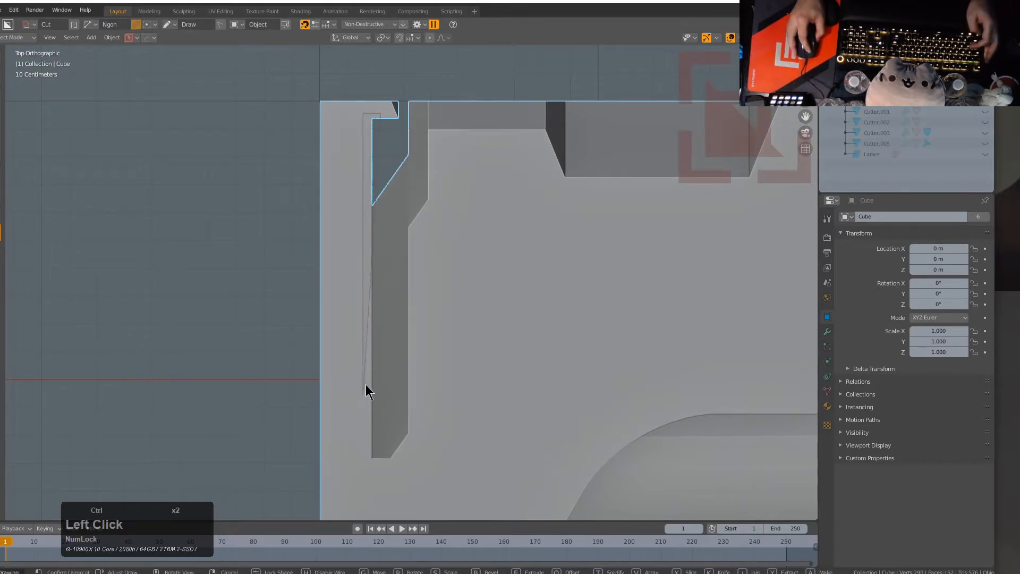
{"action": "double_click", "coordinate": [359, 357]}
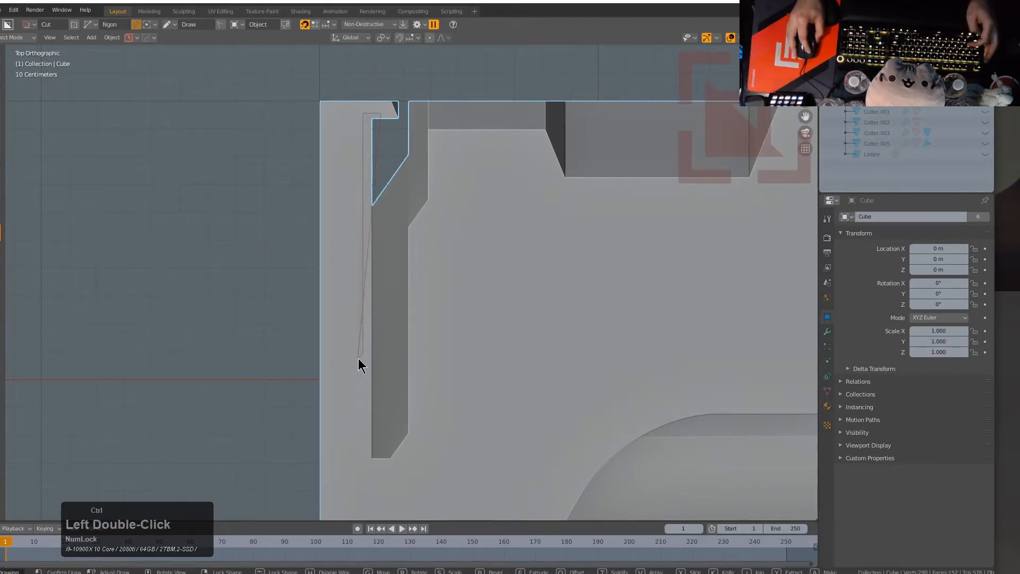
{"action": "left_click", "coordinate": [362, 406]}
{"action": "left_click", "coordinate": [371, 412]}
{"action": "double_click", "coordinate": [372, 458], "text": "ctrl"}
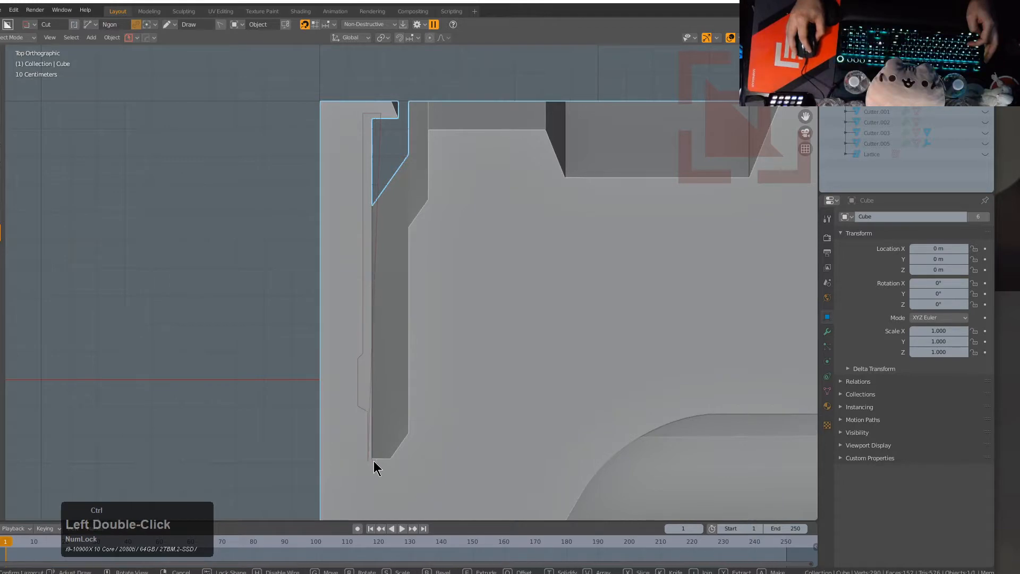
{"action": "left_click", "coordinate": [398, 460], "text": "ctrl"}
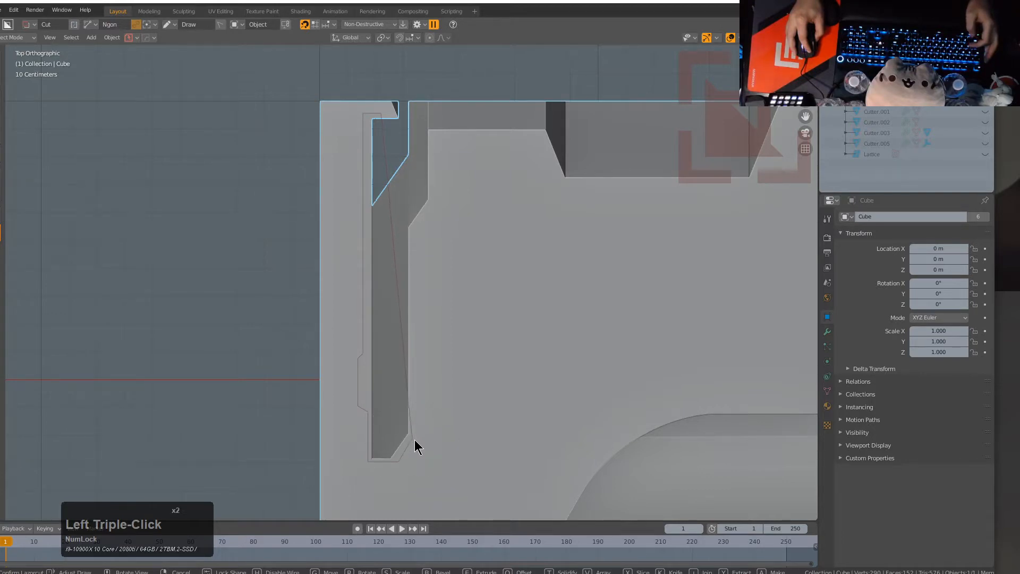
{"action": "right_click", "coordinate": [415, 441]}
Step: Trace a stepped ngon outline slightly outside the slot's contour, closing it beyond the block's back edge
{"action": "left_click", "coordinate": [328, 25]}
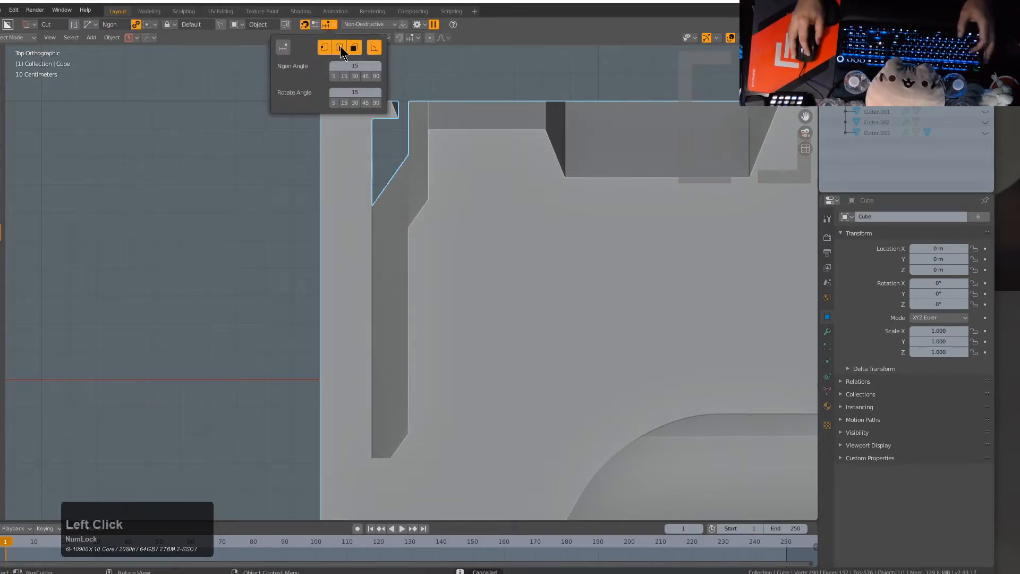
{"action": "left_click_drag", "start_coordinate": [389, 113], "coordinate": [363, 114], "text": "ctrl"}
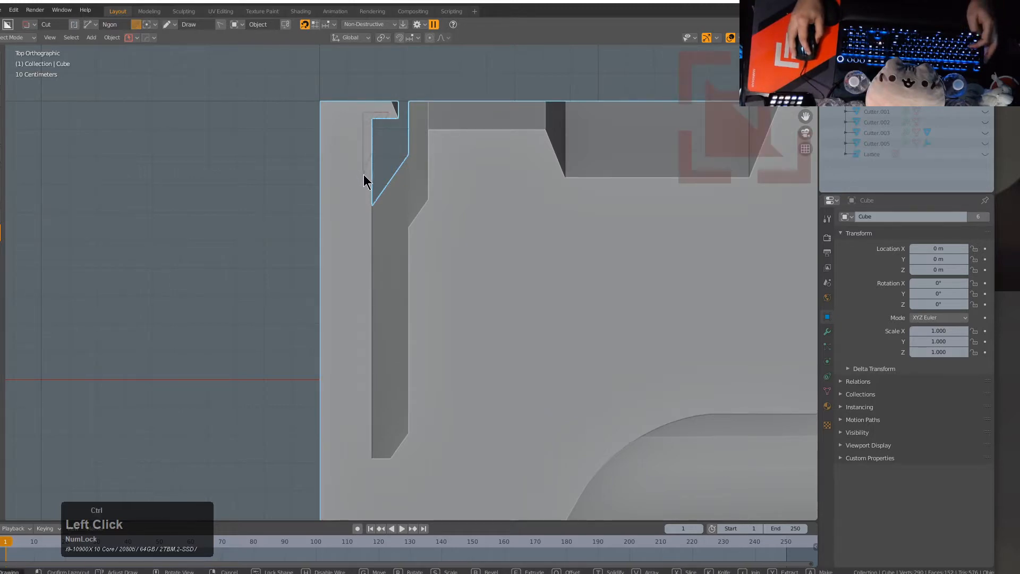
{"action": "left_click", "coordinate": [368, 298], "text": "ctrl"}
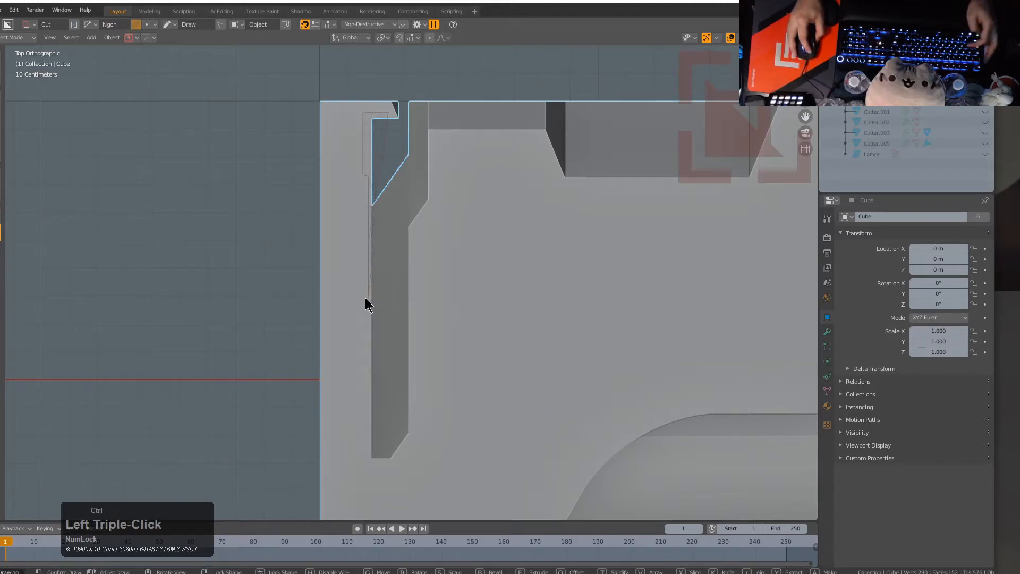
{"action": "left_click", "coordinate": [362, 302], "text": "ctrl"}
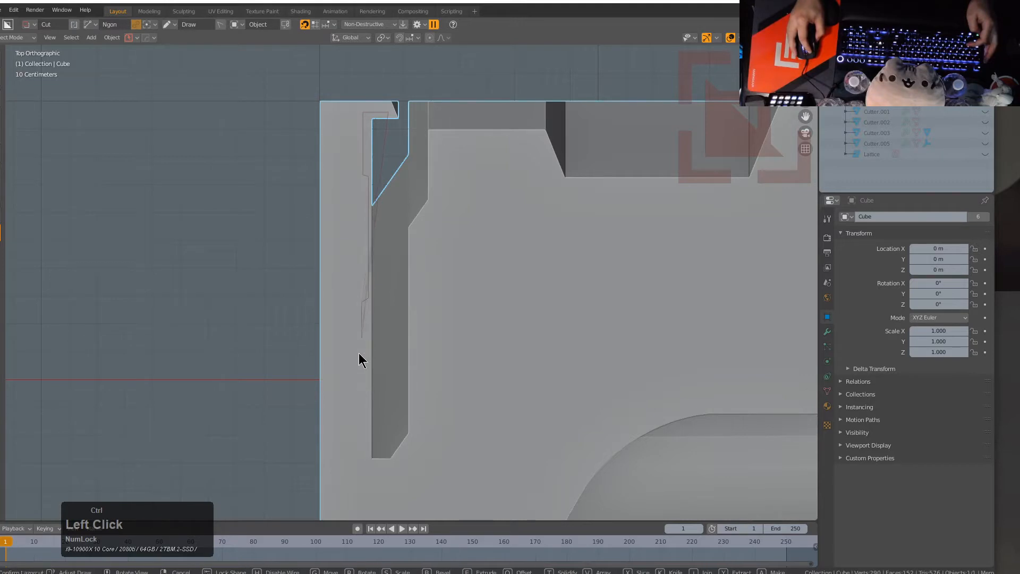
{"action": "left_click", "coordinate": [369, 424], "text": "ctrl"}
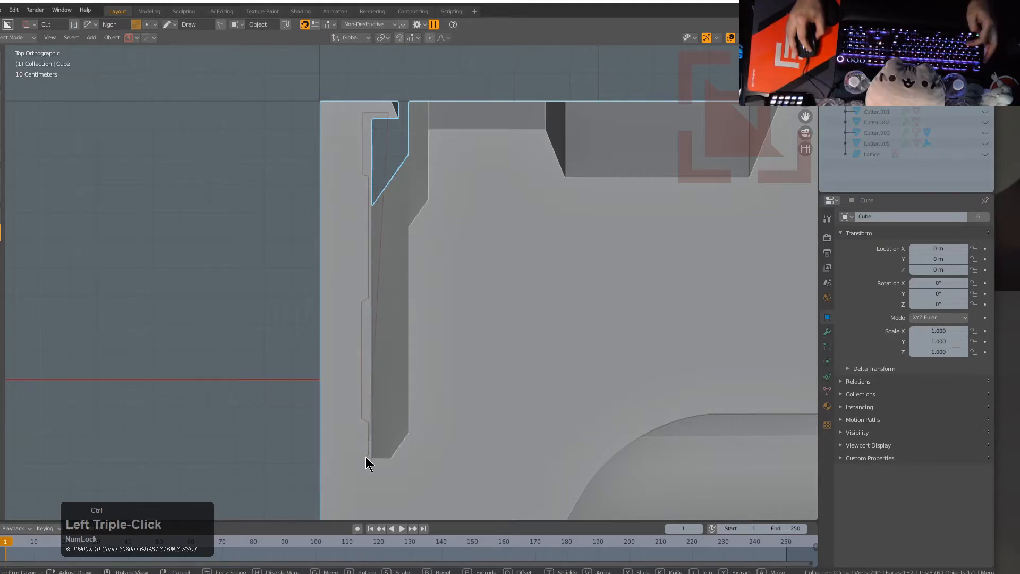
{"action": "double_click", "coordinate": [396, 464]}
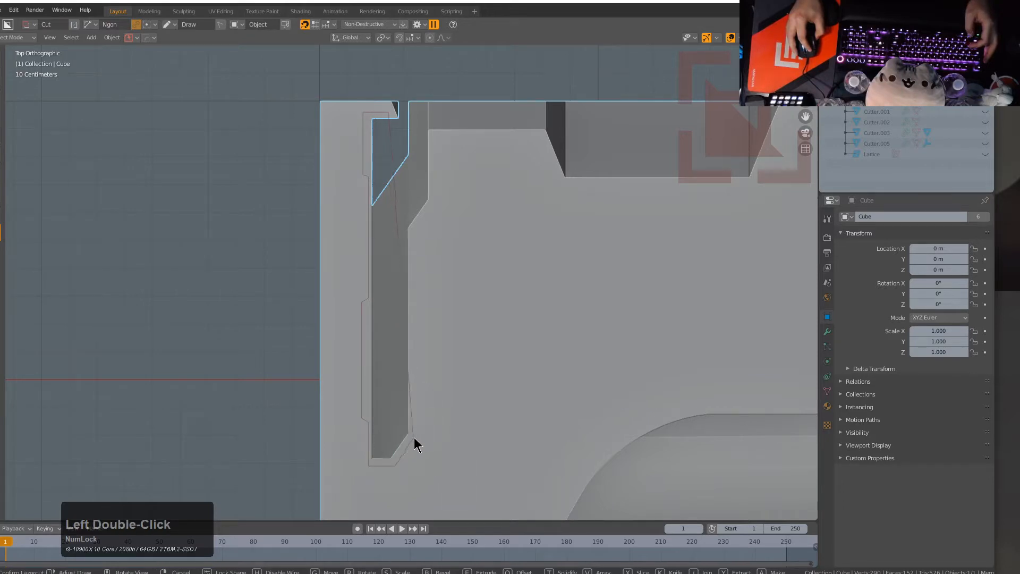
{"action": "left_click", "coordinate": [413, 438]}
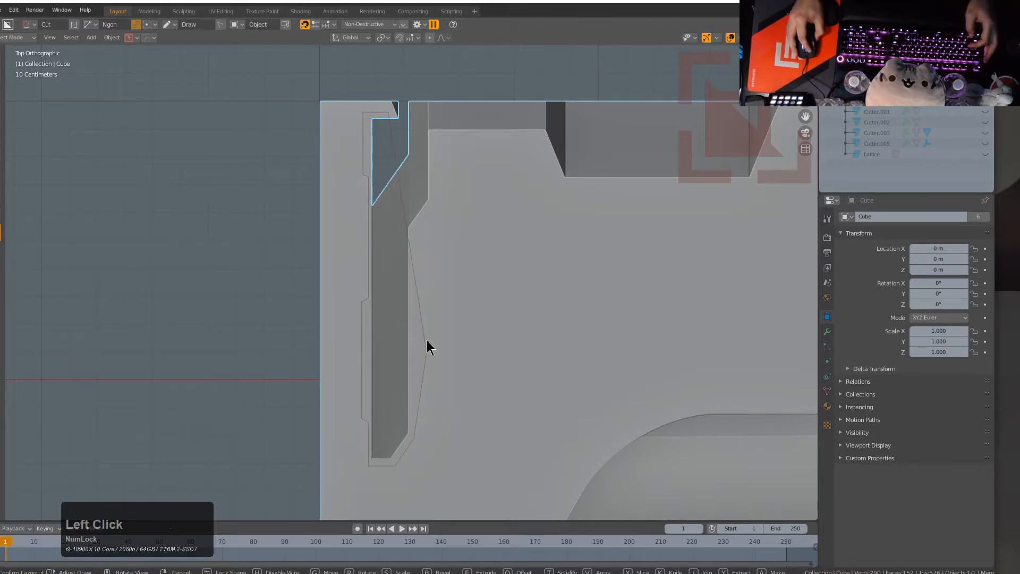
{"action": "left_click", "coordinate": [432, 202]}
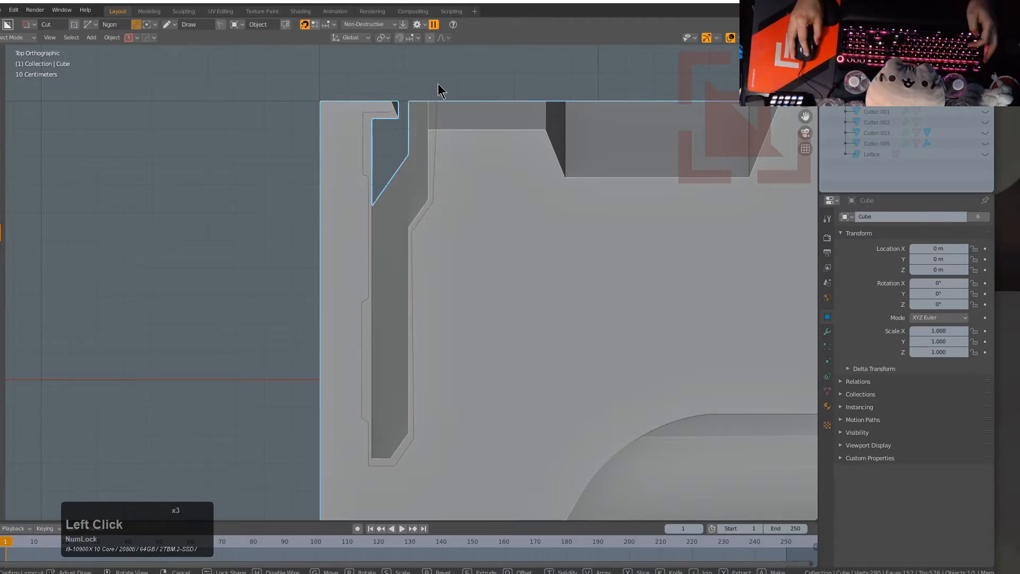
{"action": "left_click", "coordinate": [438, 90]}
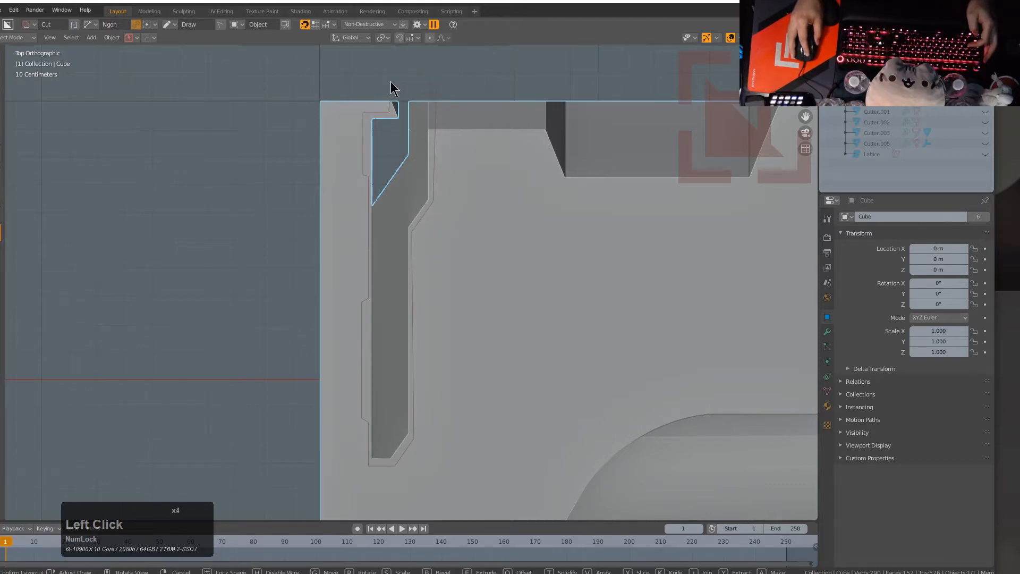
{"action": "double_click", "coordinate": [362, 79]}
Step: Extrude the outline shallowly into the top face and solidify it into a thin panel-line groove around the slot
{"action": "middle_click_drag", "start_coordinate": [401, 159], "coordinate": [446, 254]}
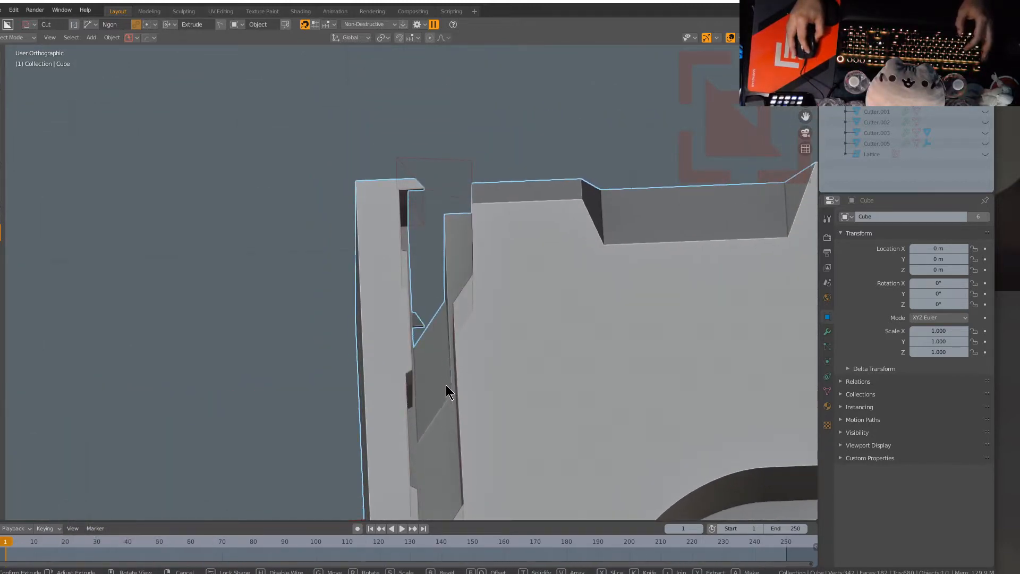
{"action": "key", "text": "t"}
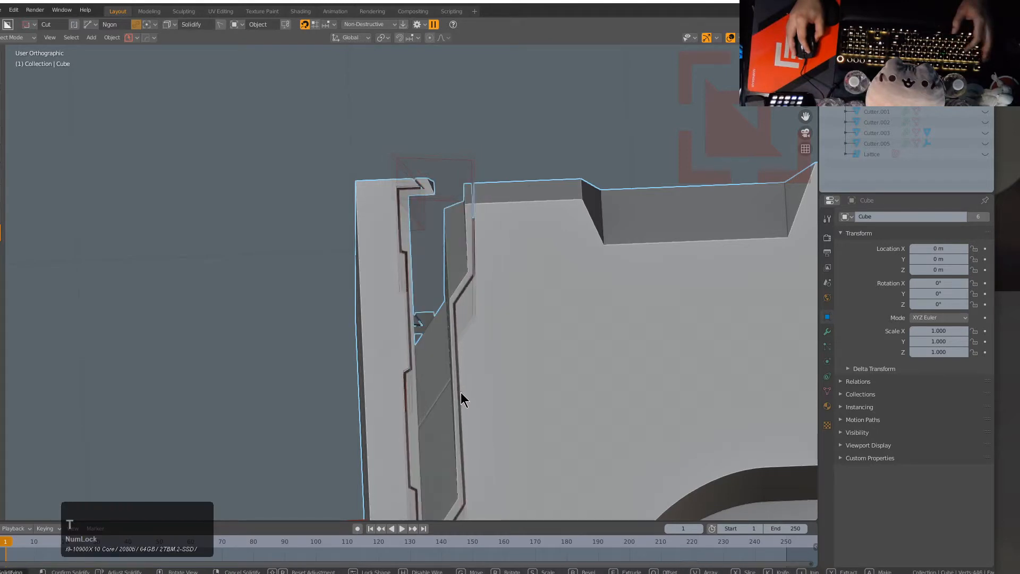
{"action": "left_click", "coordinate": [461, 393]}
{"action": "scroll", "coordinate": [467, 384], "scroll_direction": "down", "scroll_amount": 4}
{"action": "key", "text": "alt+a"}
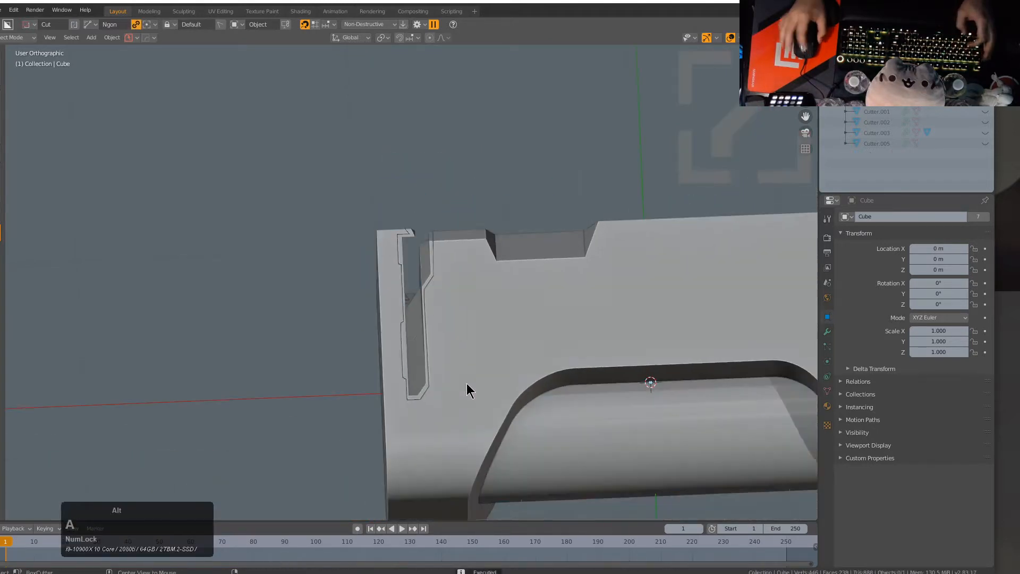
Step: Reveal Cutter.005 with Mod Scroll in the top view and open it for vertex editing with X-ray on
{"action": "key", "text": "KP_7"}
{"action": "scroll", "coordinate": [473, 379], "scroll_direction": "up", "scroll_amount": 3}
{"action": "left_click", "coordinate": [500, 291]}
{"action": "scroll", "coordinate": [548, 265], "scroll_direction": "up", "scroll_amount": 2}
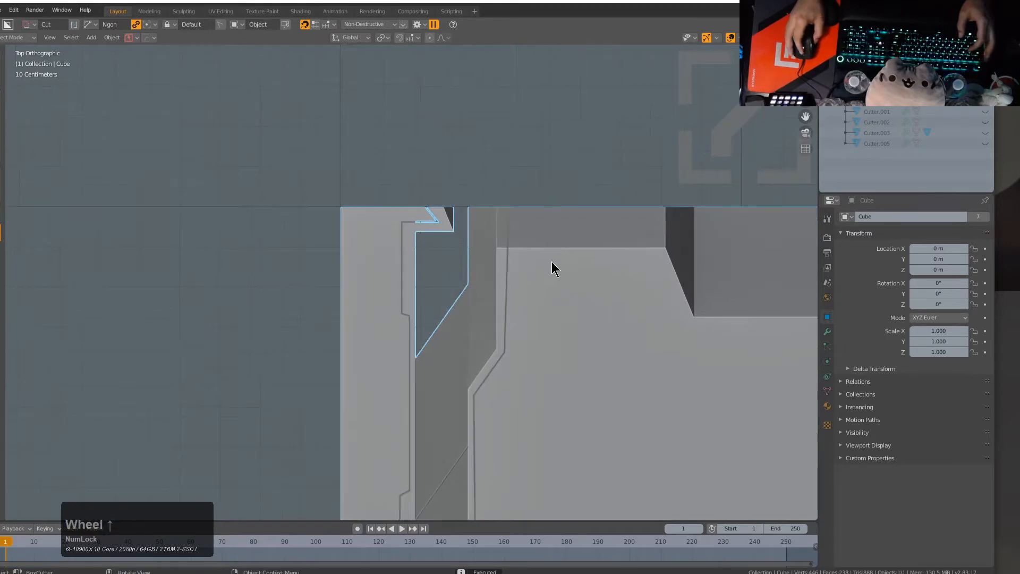
{"action": "key", "text": "q"}
{"action": "left_click", "coordinate": [546, 270]}
{"action": "scroll", "coordinate": [547, 252], "scroll_direction": "down", "scroll_amount": 1}
{"action": "left_click", "coordinate": [552, 243]}
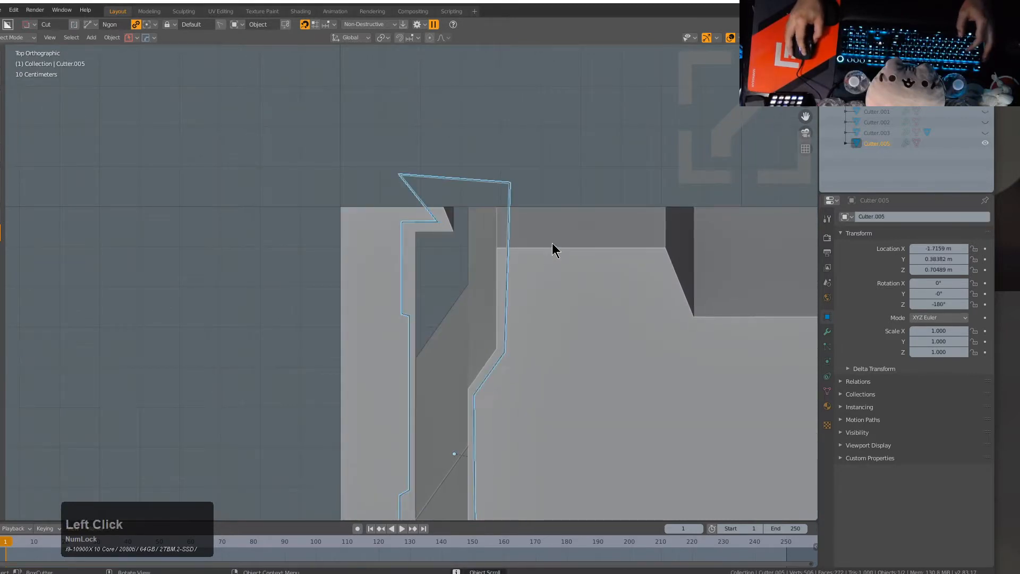
{"action": "key", "text": "Tab"}
{"action": "key", "text": "alt+z"}
{"action": "key", "text": "2"}
{"action": "key", "text": "3"}
{"action": "key", "text": "1"}
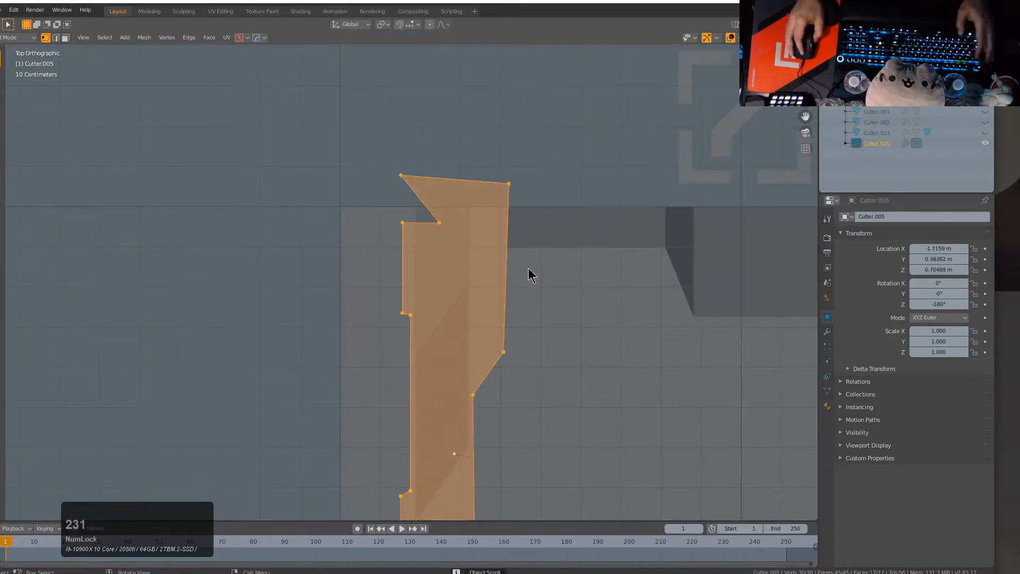
Step: Straighten Cutter.005's slightly slanted side by aligning its end vertices on the X axis with Reset Axis
{"action": "key", "text": "alt+a"}
{"action": "left_click_drag", "start_coordinate": [545, 136], "coordinate": [488, 420]}
{"action": "key", "text": "q"}
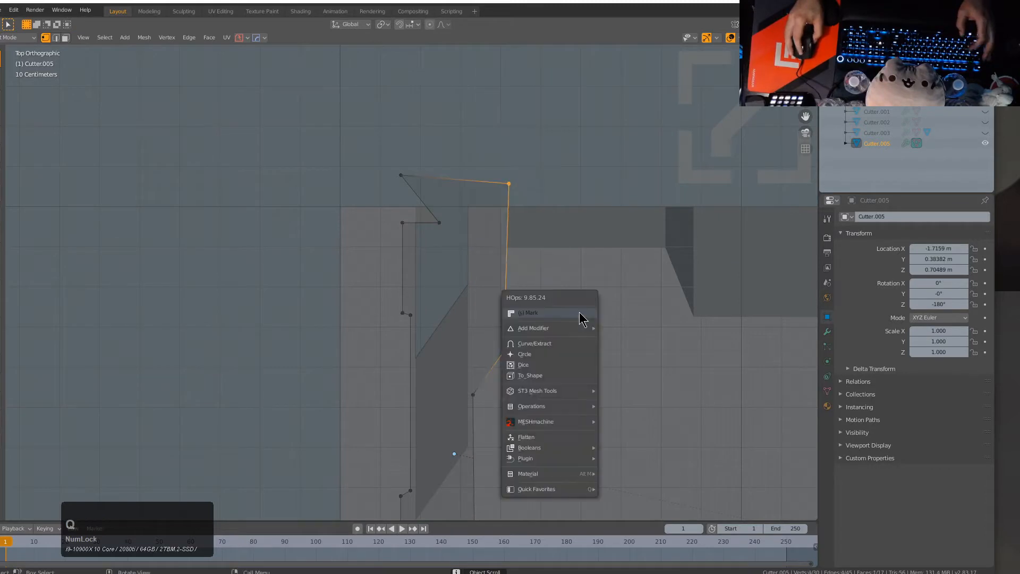
{"action": "left_click", "coordinate": [547, 458]}
{"action": "left_click", "coordinate": [546, 438]}
{"action": "key", "text": "x"}
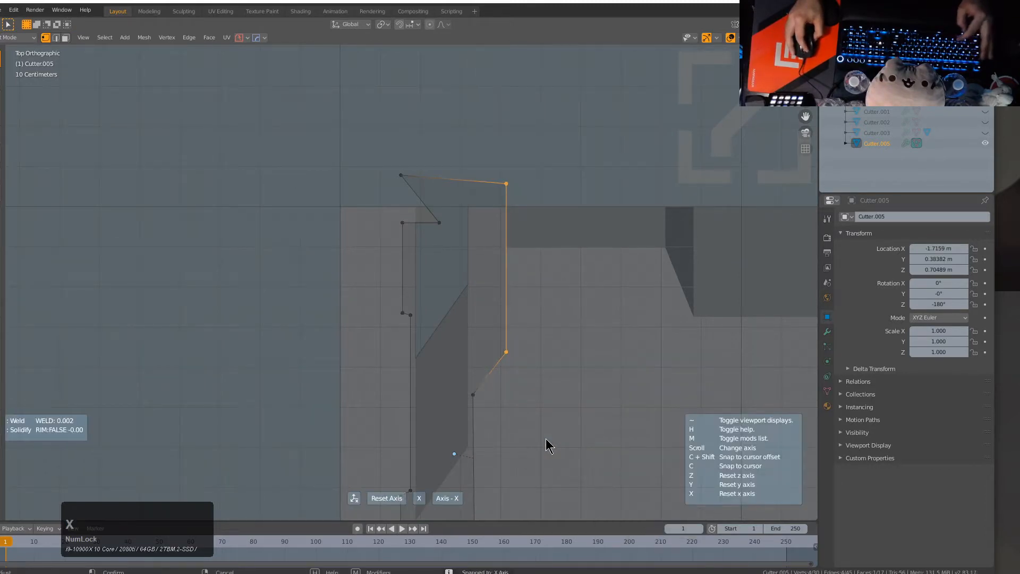
{"action": "left_click", "coordinate": [546, 439]}
{"action": "key", "text": "Tab"}
{"action": "key", "text": "alt+z"}
Step: Select the block and reveal the large recess cutter with Mod Scroll
{"action": "scroll", "coordinate": [476, 396], "scroll_direction": "down", "scroll_amount": 1, "text": "alt"}
{"action": "scroll", "coordinate": [477, 396], "scroll_direction": "down", "scroll_amount": 2}
{"action": "middle_click_drag", "start_coordinate": [453, 412], "coordinate": [503, 252], "text": "shift"}
{"action": "scroll", "coordinate": [451, 286], "scroll_direction": "down", "scroll_amount": 1}
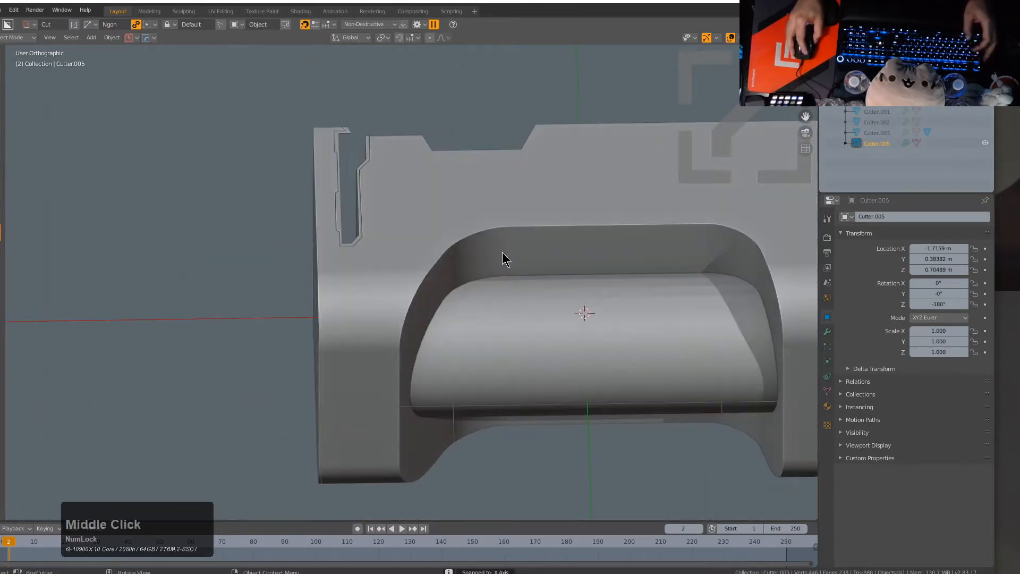
{"action": "left_click", "coordinate": [503, 253]}
{"action": "middle_click_drag", "start_coordinate": [503, 298], "coordinate": [550, 277]}
{"action": "scroll", "coordinate": [550, 277], "scroll_direction": "down", "scroll_amount": 1}
{"action": "middle_click_drag", "start_coordinate": [551, 277], "coordinate": [425, 268], "text": "shift"}
{"action": "middle_click_drag", "start_coordinate": [425, 268], "coordinate": [382, 257]}
{"action": "key", "text": "KP_1"}
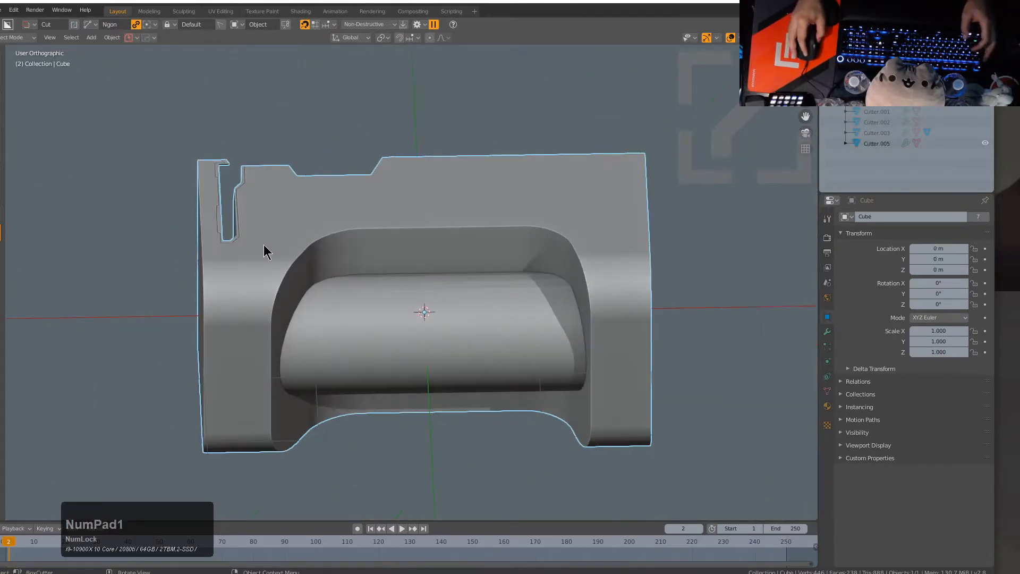
{"action": "middle_click_drag", "start_coordinate": [266, 252], "coordinate": [439, 264]}
{"action": "key", "text": "q"}
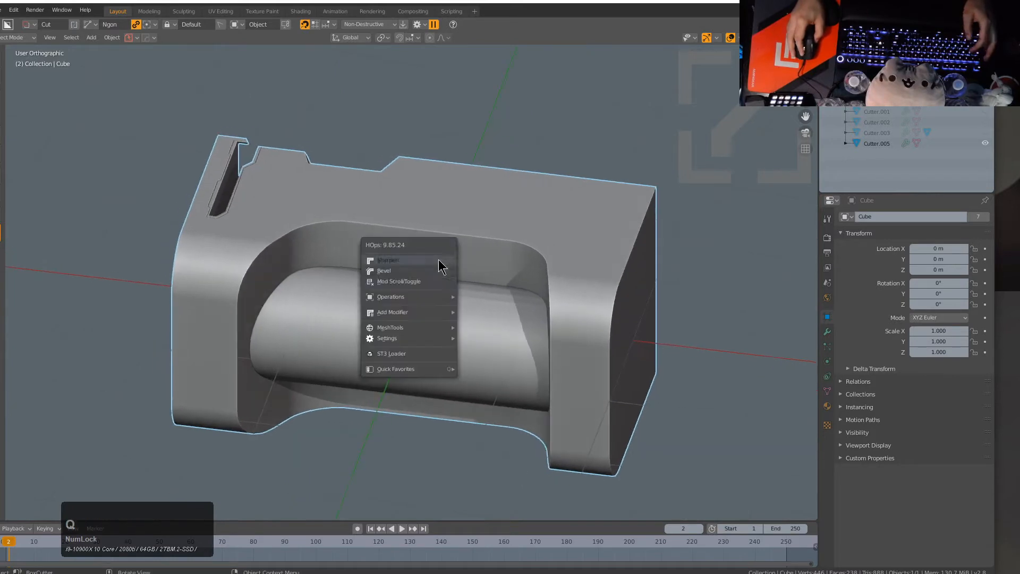
{"action": "left_click", "coordinate": [420, 282]}
{"action": "scroll", "coordinate": [463, 300], "scroll_direction": "down", "scroll_amount": 1}
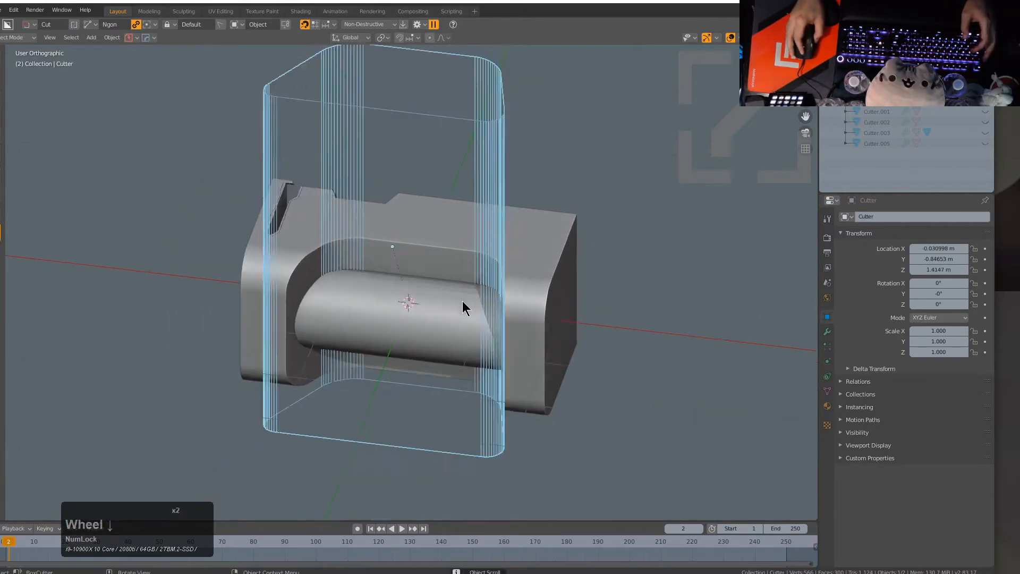
Step: Shorten the large recess cutter along Z to a scale of about 0.42 and move it down over the block
{"action": "key", "text": "s"}
{"action": "key", "text": "z"}
{"action": "left_click", "coordinate": [501, 322]}
{"action": "key", "text": "g"}
{"action": "key", "text": "z"}
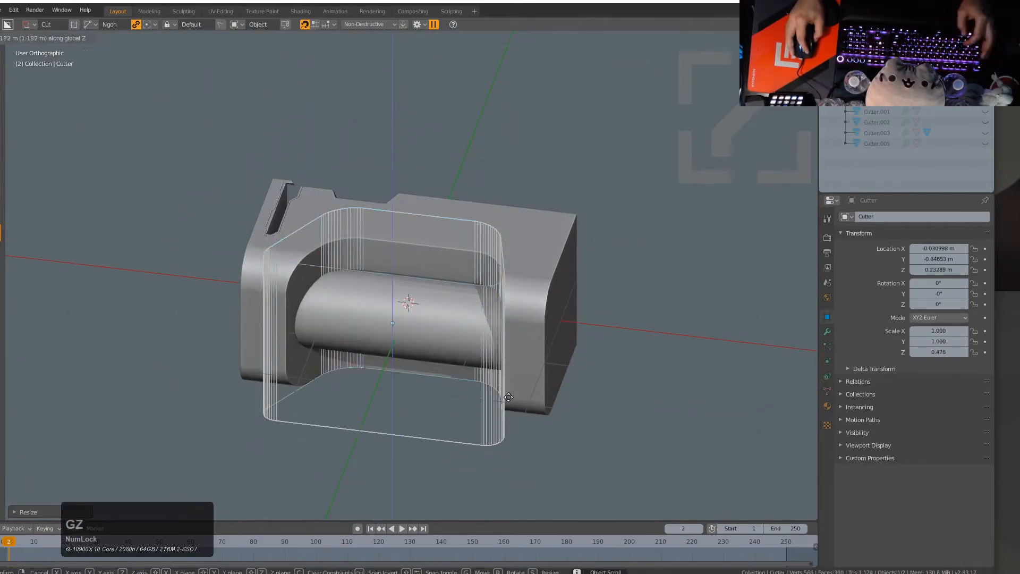
{"action": "left_click", "coordinate": [508, 397]}
{"action": "key", "text": "s"}
{"action": "key", "text": "z"}
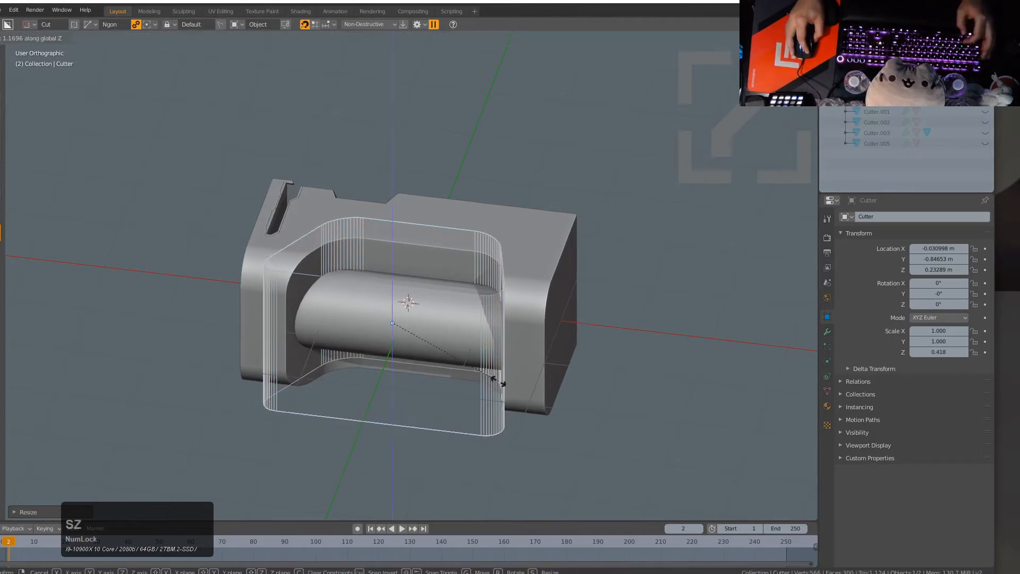
{"action": "left_click", "coordinate": [499, 378]}
Step: Refine the recess cutter's Z scale to about 0.407 and lower it to a Z location of about 0.016 m
{"action": "scroll", "coordinate": [498, 378], "scroll_direction": "up", "scroll_amount": 3}
{"action": "middle_click_drag", "start_coordinate": [499, 377], "coordinate": [536, 345]}
{"action": "key", "text": "s"}
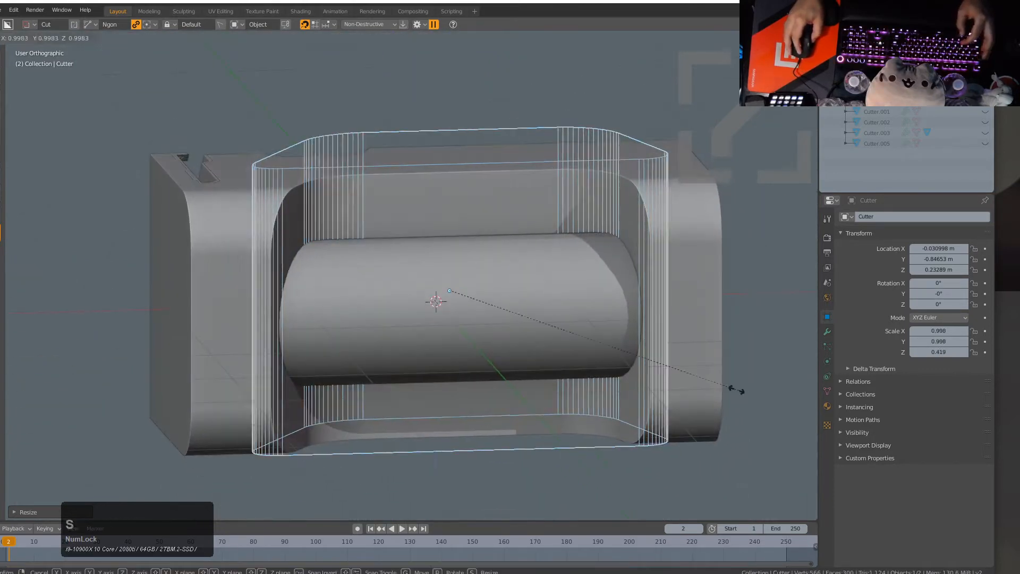
{"action": "key", "text": "z"}
{"action": "left_click", "coordinate": [717, 381]}
{"action": "key", "text": "g"}
{"action": "key", "text": "z"}
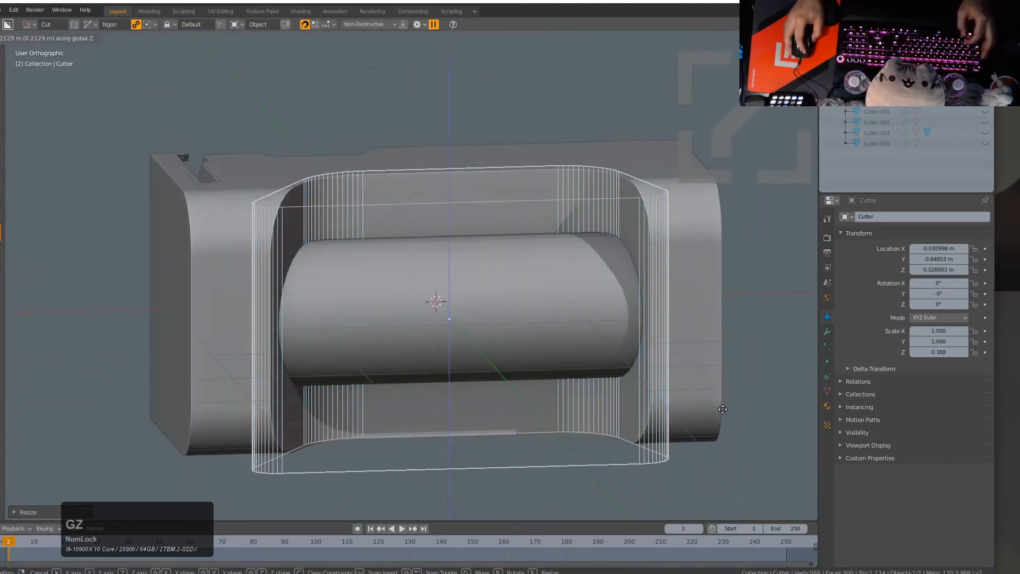
{"action": "left_click", "coordinate": [740, 417]}
Step: Apply the recess cutter's Visual Geometry to Mesh
{"action": "middle_click_drag", "start_coordinate": [740, 417], "coordinate": [565, 331]}
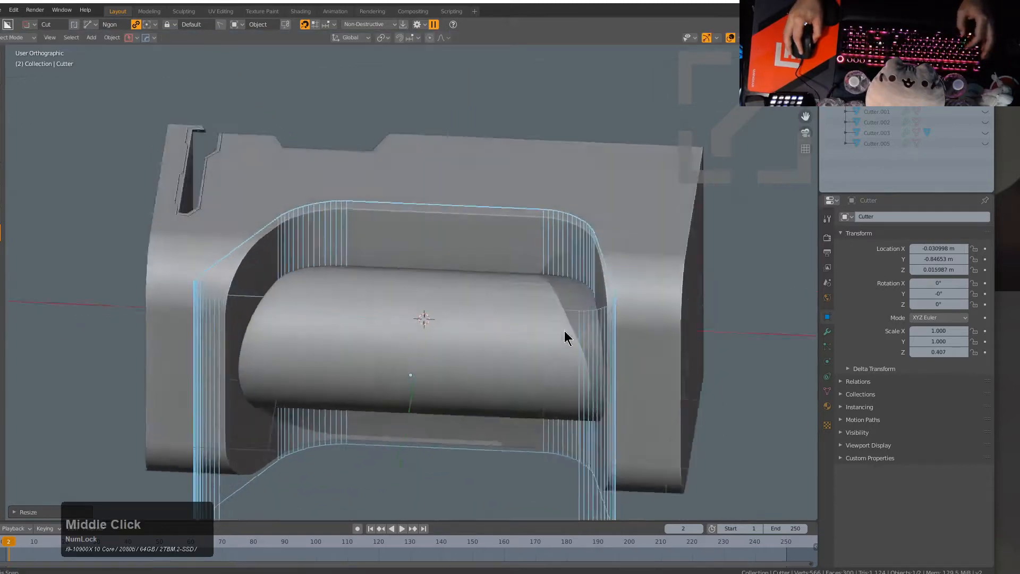
{"action": "key", "text": "q"}
{"action": "key", "text": "ctrl+a"}
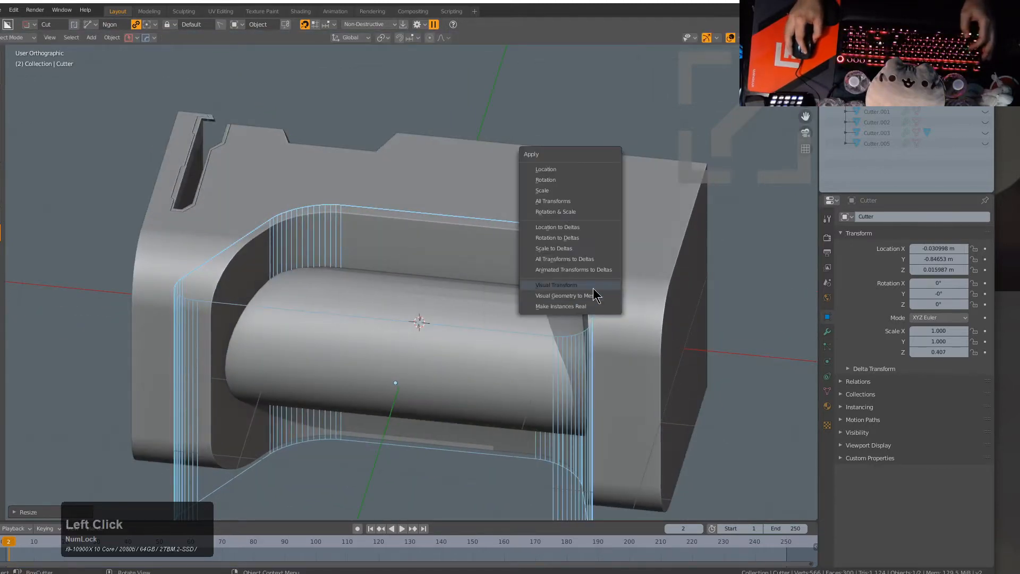
{"action": "left_click", "coordinate": [588, 299]}
Step: Dice the recess cutter along X with 6 segments using Knife Project, and hide the cutter
{"action": "key", "text": "q"}
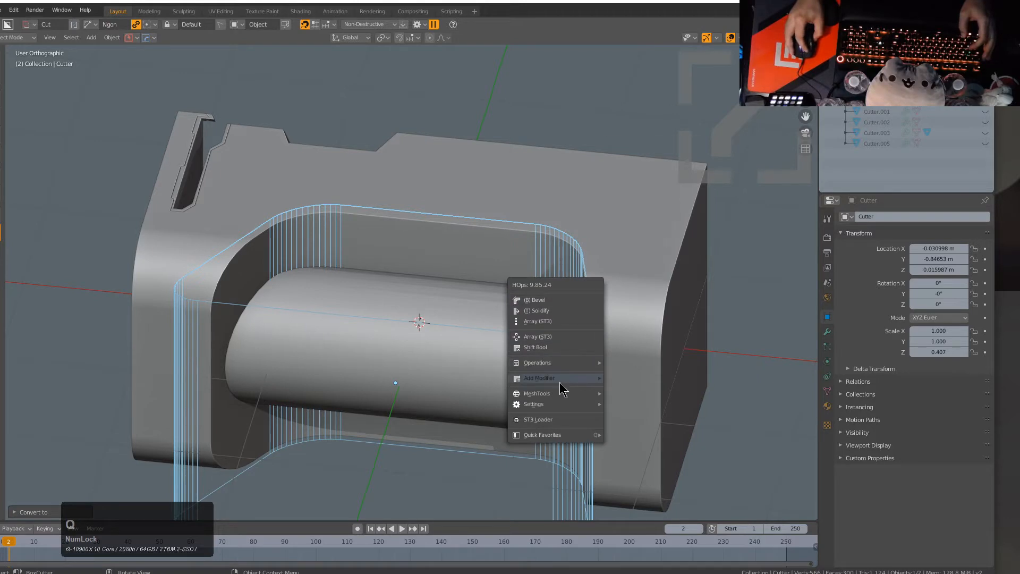
{"action": "mouse_move", "coordinate": [563, 394]}
{"action": "left_click", "coordinate": [653, 270]}
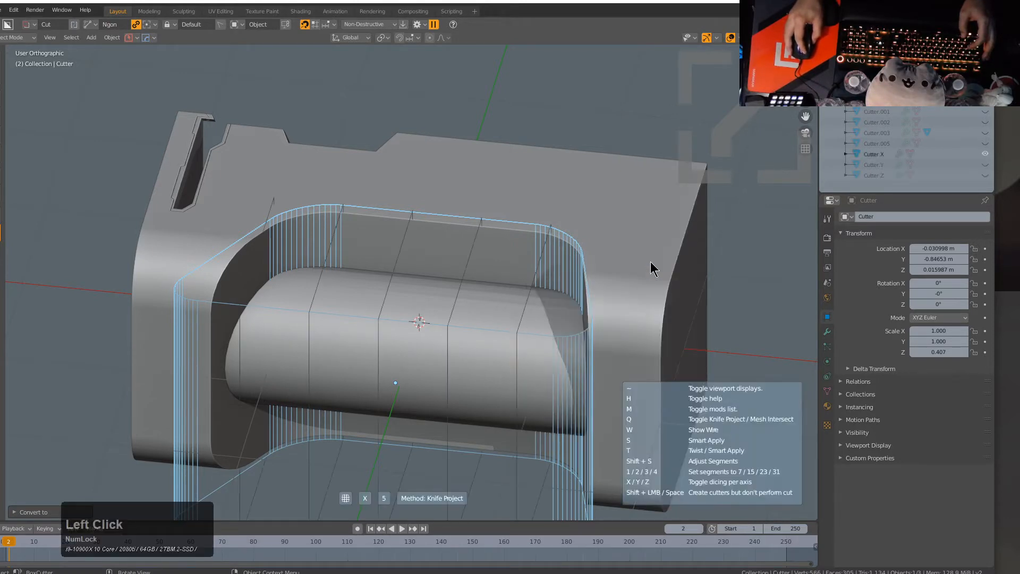
{"action": "scroll", "coordinate": [653, 269], "scroll_direction": "up", "scroll_amount": 2}
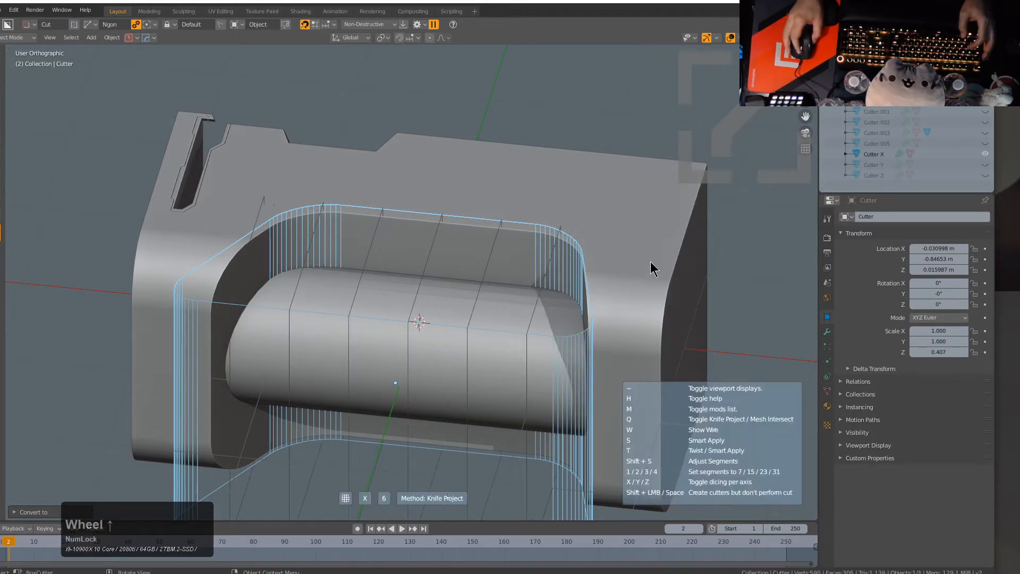
{"action": "left_click", "coordinate": [391, 265]}
{"action": "key", "text": "h"}
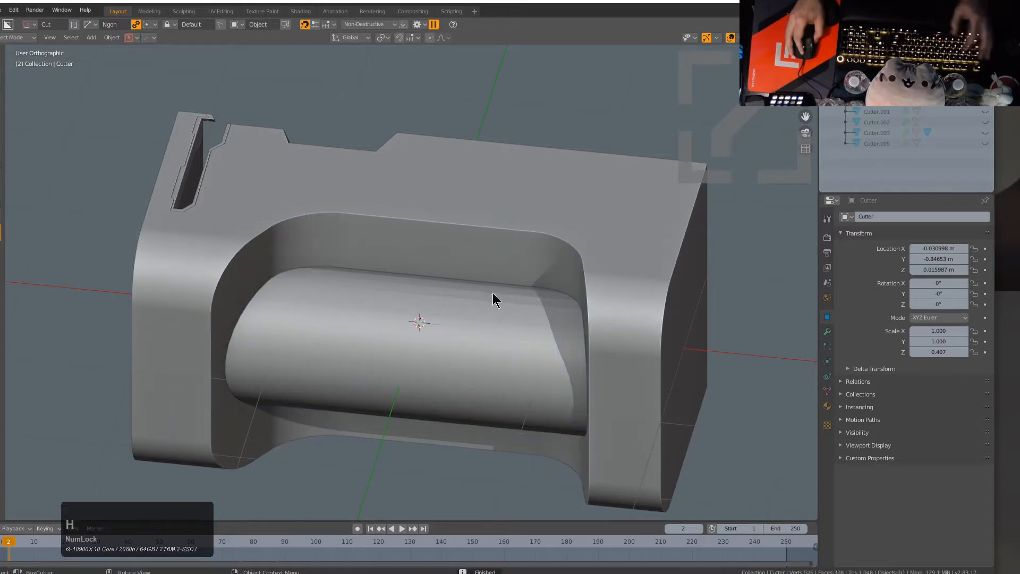
Step: Turn on the wireframe overlay and examine the edges of the recess and inner cylinder
{"action": "middle_click_drag", "start_coordinate": [493, 292], "coordinate": [502, 274]}
{"action": "key", "text": "alt+v"}
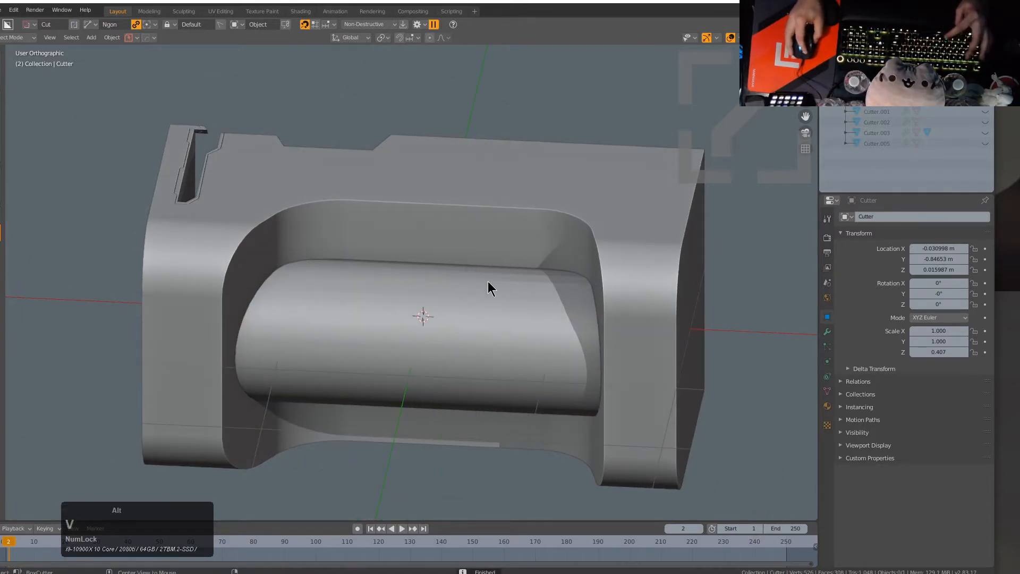
{"action": "key", "text": "alt+v"}
{"action": "left_click", "coordinate": [465, 289]}
{"action": "middle_click_drag", "start_coordinate": [465, 289], "coordinate": [239, 228]}
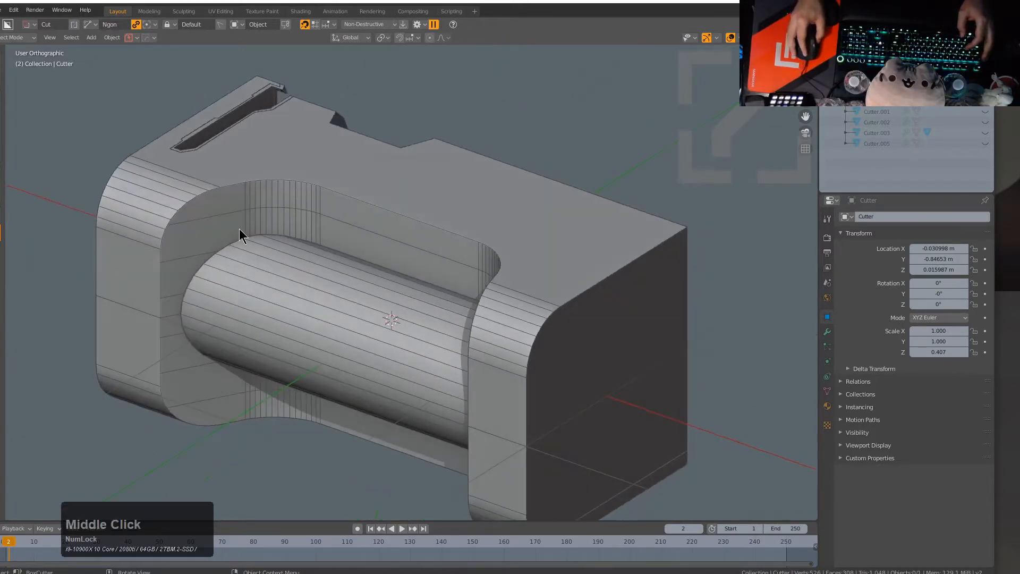
{"action": "middle_click_drag", "start_coordinate": [228, 348], "coordinate": [420, 279]}
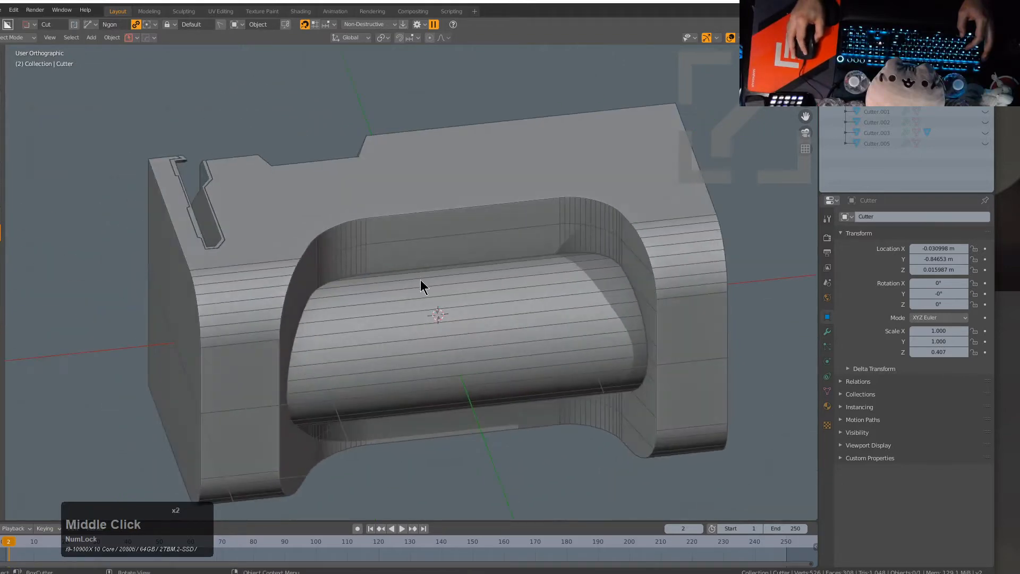
{"action": "mouse_move", "coordinate": [519, 309]}
{"action": "middle_mouse_down"}
{"action": "mouse_move", "coordinate": [541, 367]}
{"action": "mouse_move", "coordinate": [539, 336]}
{"action": "mouse_move", "coordinate": [509, 305]}
{"action": "middle_mouse_up"}
Step: Select the block and reveal the inner cylinder's cutter, Cutter.001, with Mod Scroll
{"action": "scroll", "coordinate": [508, 304], "scroll_direction": "up", "scroll_amount": 1}
{"action": "left_click", "coordinate": [508, 295]}
{"action": "key", "text": "q"}
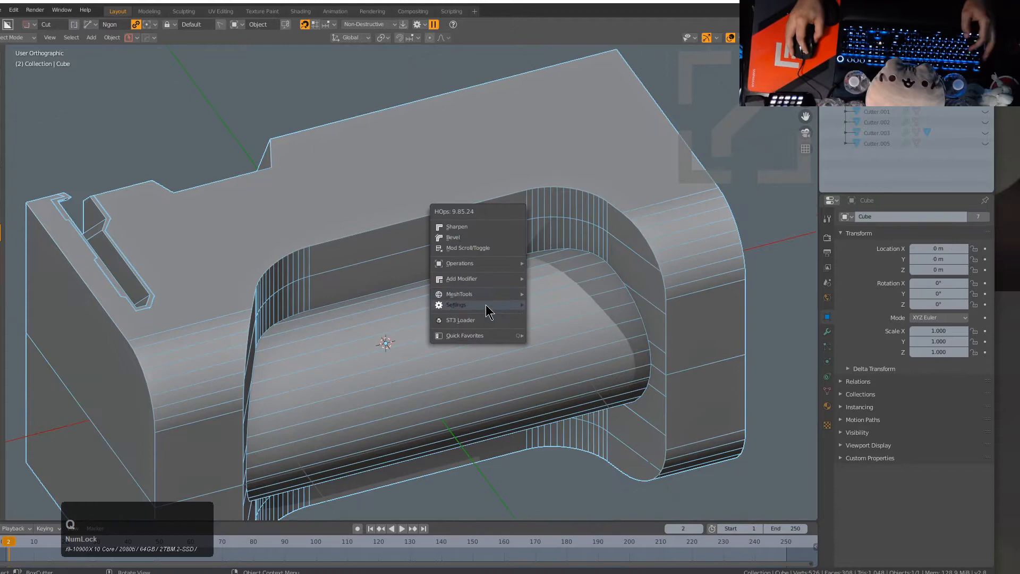
{"action": "left_click", "coordinate": [483, 250]}
{"action": "scroll", "coordinate": [482, 250], "scroll_direction": "down", "scroll_amount": 3}
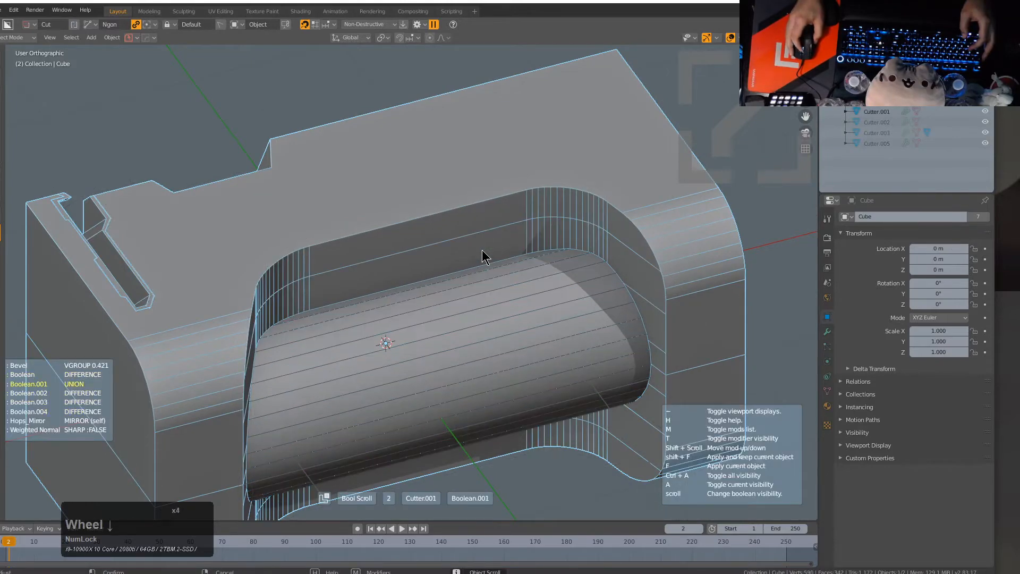
{"action": "left_click", "coordinate": [483, 250]}
Step: Sharpen Cutter.001 with a 30° sharpness and 60° auto smooth
{"action": "key", "text": "grave"}
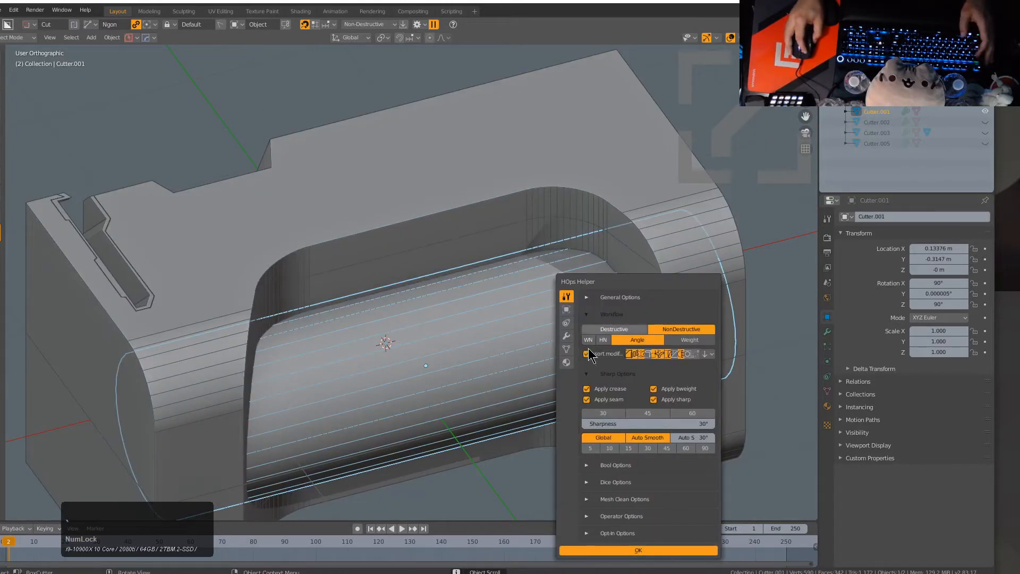
{"action": "left_click", "coordinate": [595, 364]}
{"action": "key", "text": "q"}
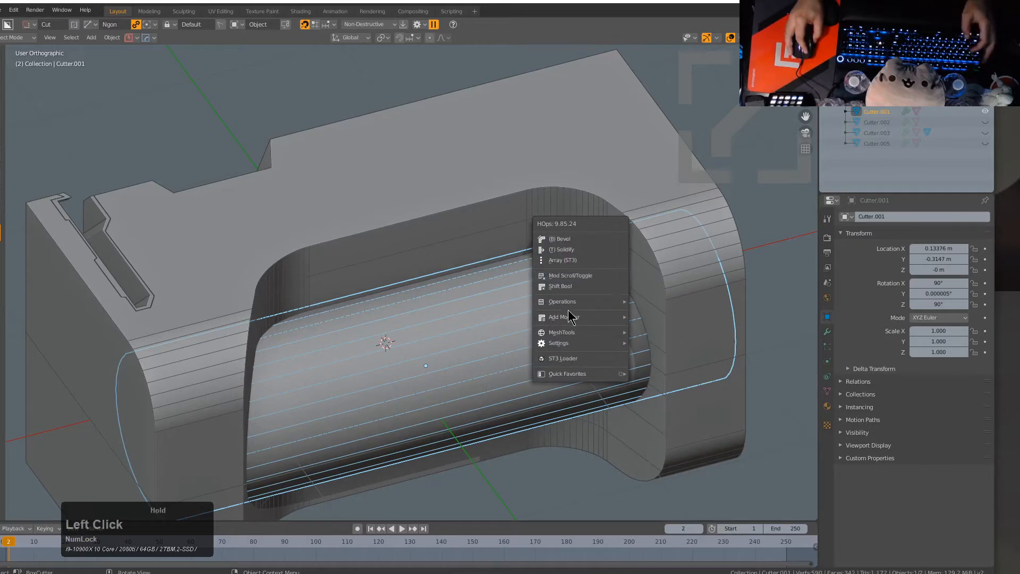
{"action": "mouse_move", "coordinate": [574, 304]}
{"action": "left_click", "coordinate": [663, 333]}
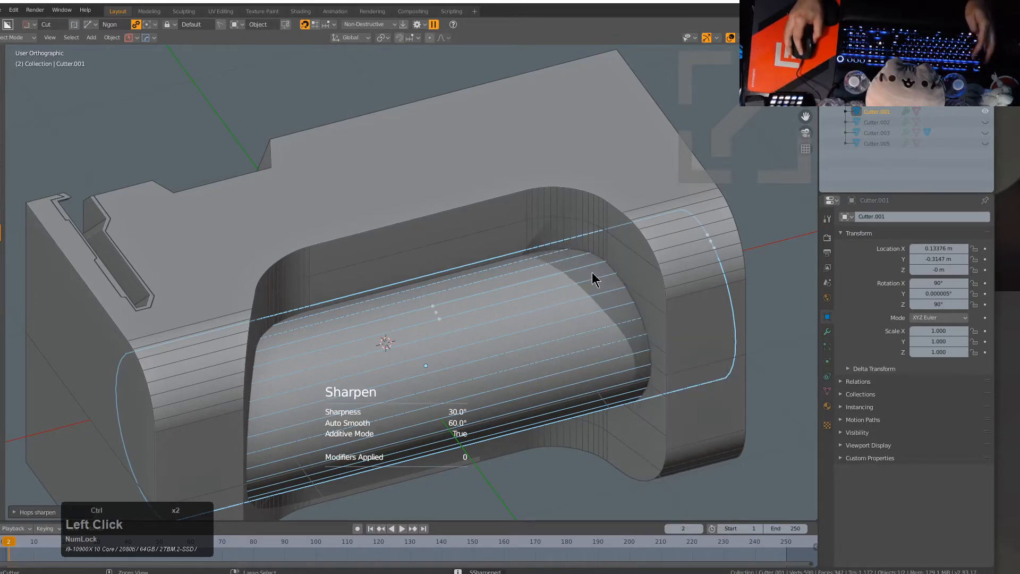
Step: Hide the cylinder cutter and turn off the wireframe overlay
{"action": "scroll", "coordinate": [552, 328], "scroll_direction": "up", "scroll_amount": 2}
{"action": "key", "text": "h"}
{"action": "middle_click_drag", "start_coordinate": [547, 326], "coordinate": [590, 293]}
{"action": "key", "text": "v"}
{"action": "left_click", "coordinate": [588, 300]}
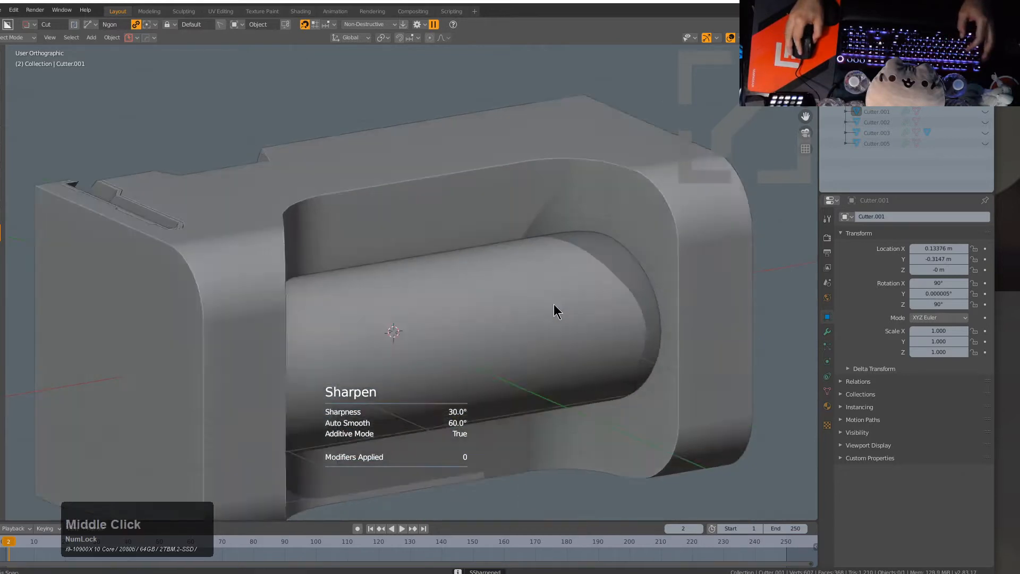
Step: Check the smoothed cylinder from several angles and turn off the viewport shadows
{"action": "scroll", "coordinate": [347, 303], "scroll_direction": "down", "scroll_amount": 3}
{"action": "middle_click_drag", "start_coordinate": [347, 303], "coordinate": [462, 319]}
{"action": "scroll", "coordinate": [483, 250], "scroll_direction": "up", "scroll_amount": 3}
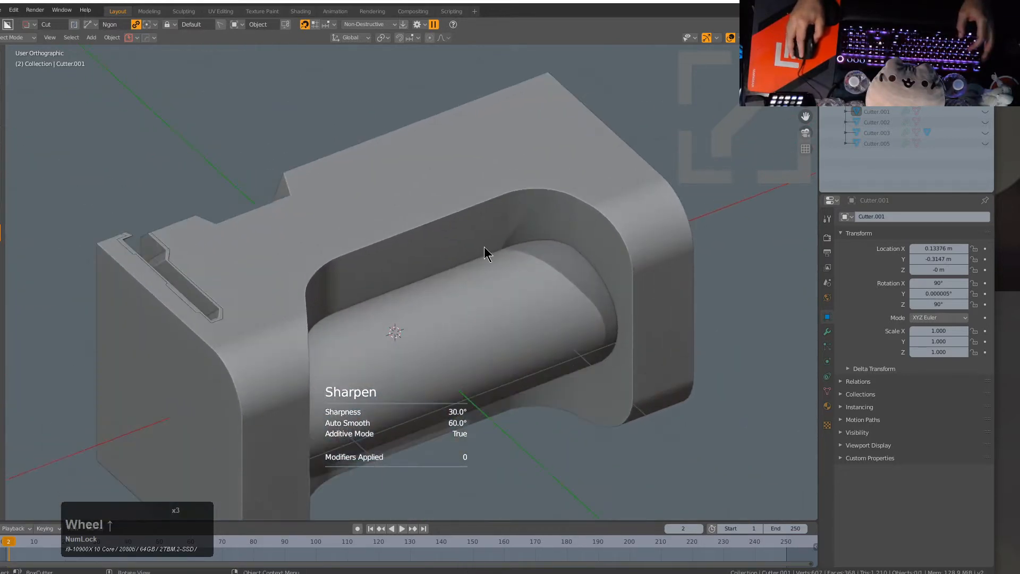
{"action": "middle_click_drag", "start_coordinate": [485, 253], "coordinate": [415, 225]}
{"action": "middle_click_drag", "start_coordinate": [473, 277], "coordinate": [517, 305]}
{"action": "middle_click", "coordinate": [512, 302], "text": "alt"}
{"action": "key", "text": "v"}
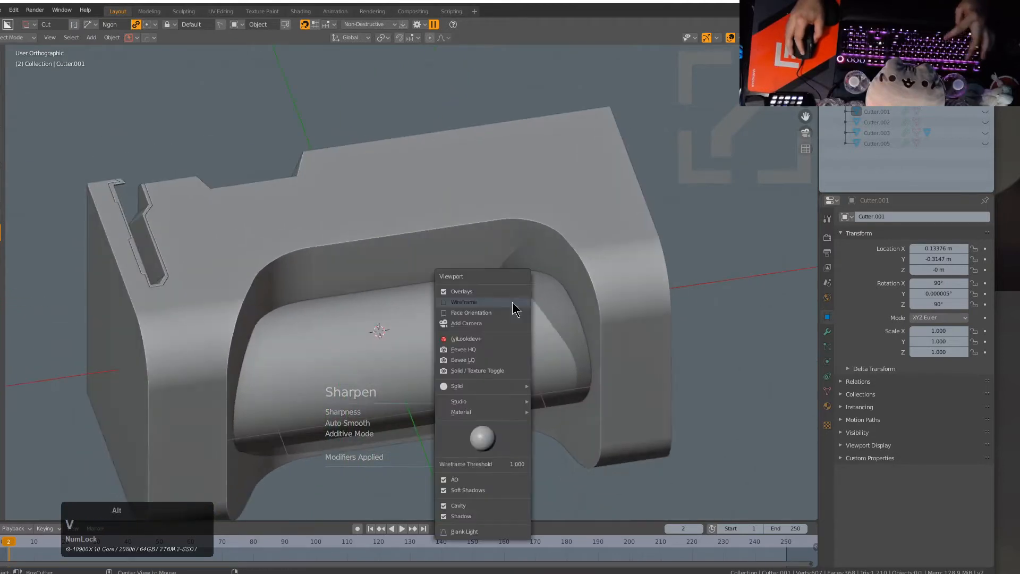
{"action": "left_click", "coordinate": [483, 513]}
{"action": "middle_click_drag", "start_coordinate": [518, 409], "coordinate": [473, 391]}
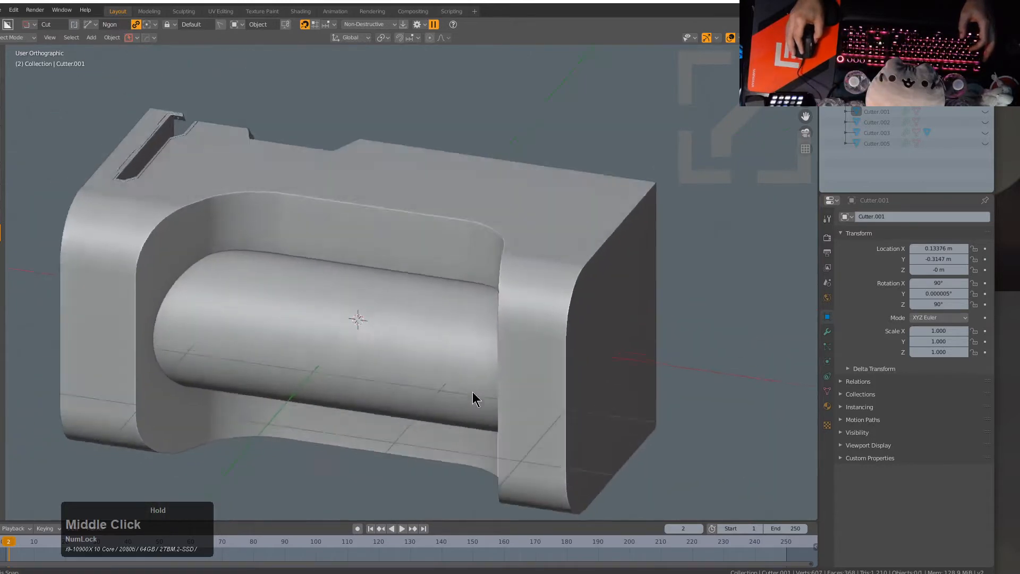
Step: Mirror the block across the X axis to repeat the slotted, notched half on the opposite side
{"action": "middle_click", "coordinate": [385, 343], "text": "alt"}
{"action": "scroll", "coordinate": [317, 288], "scroll_direction": "down", "scroll_amount": 3}
{"action": "left_click", "coordinate": [347, 282]}
{"action": "key", "text": "alt+x"}
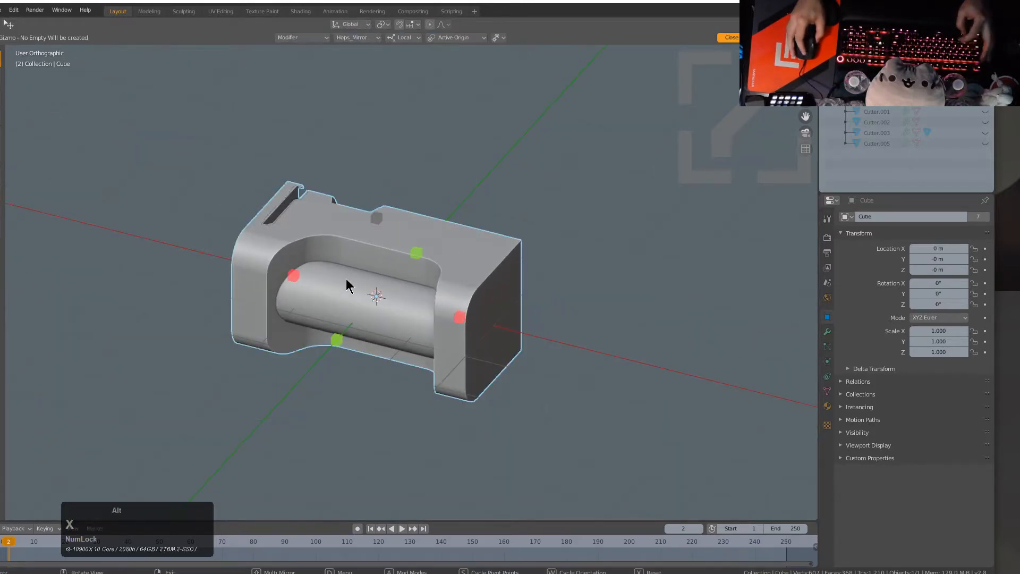
{"action": "left_click", "coordinate": [294, 278]}
Step: Convert the mirrored block to a mesh
{"action": "scroll", "coordinate": [380, 319], "scroll_direction": "up", "scroll_amount": 3}
{"action": "middle_click_drag", "start_coordinate": [381, 319], "coordinate": [403, 255]}
{"action": "scroll", "coordinate": [392, 308], "scroll_direction": "down", "scroll_amount": 2}
{"action": "middle_click_drag", "start_coordinate": [392, 308], "coordinate": [412, 265]}
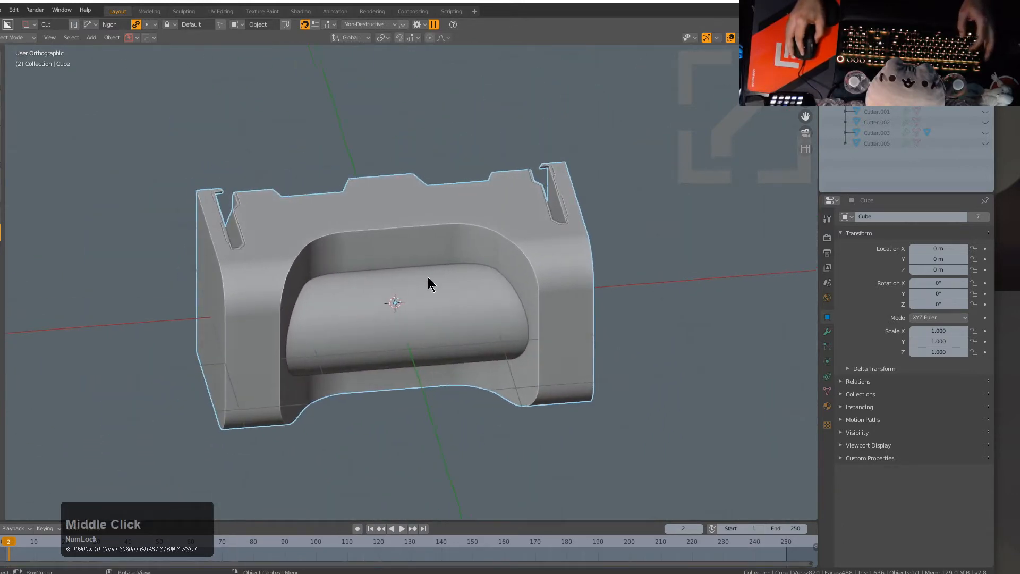
{"action": "right_click", "coordinate": [428, 278]}
{"action": "left_click", "coordinate": [416, 285]}
Step: Start dicing the block along the X axis only, with the Knife Project method
{"action": "key", "text": "q"}
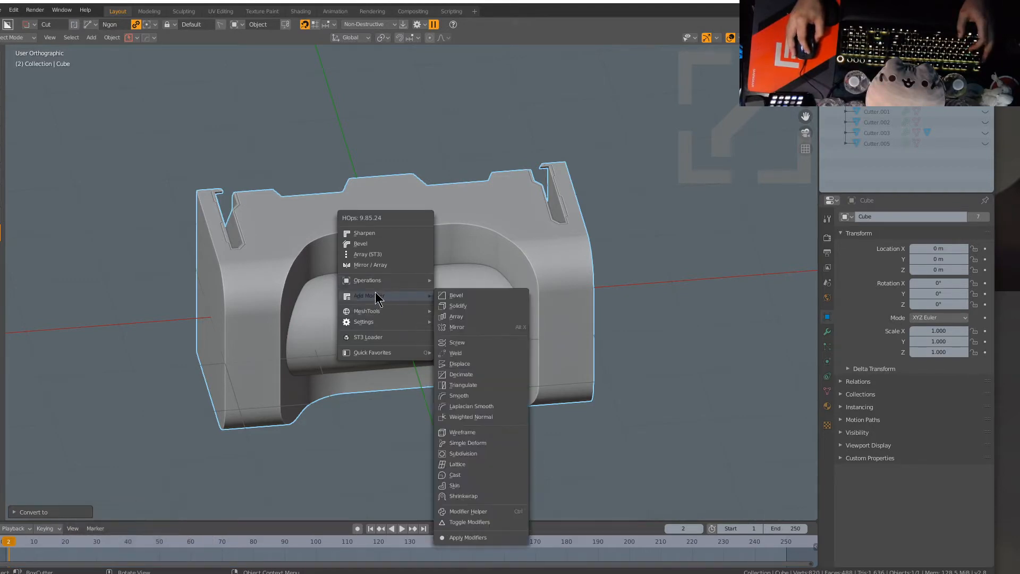
{"action": "mouse_move", "coordinate": [377, 312]}
{"action": "left_click", "coordinate": [475, 350]}
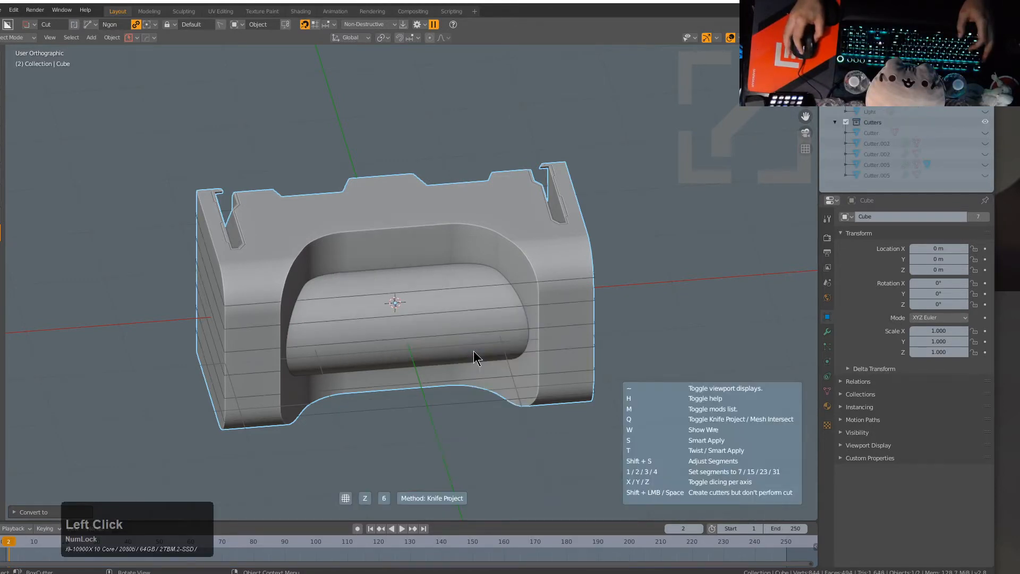
{"action": "scroll", "coordinate": [332, 292], "scroll_direction": "up", "scroll_amount": 4}
{"action": "scroll", "coordinate": [333, 290], "scroll_direction": "up", "scroll_amount": 4}
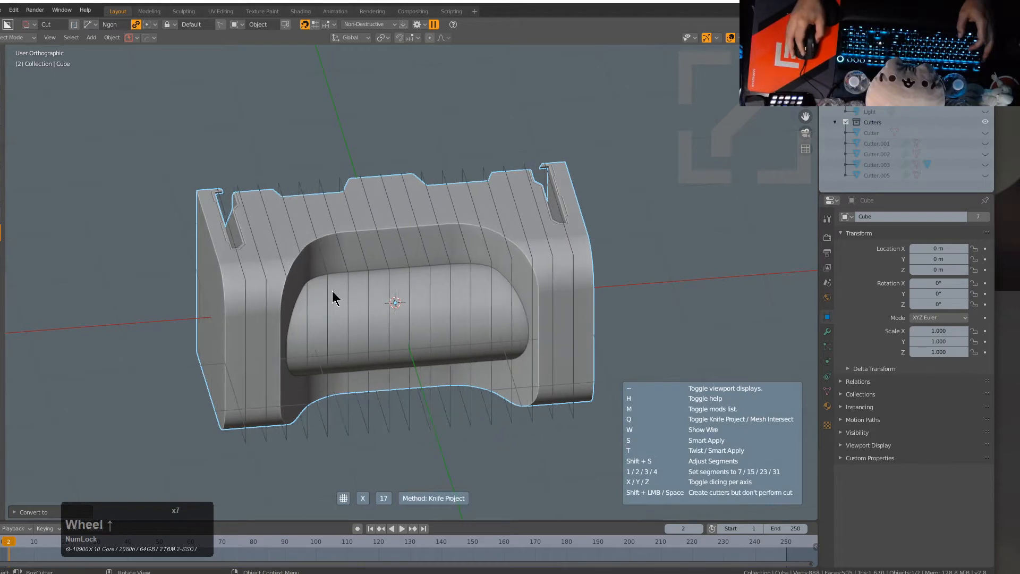
{"action": "scroll", "coordinate": [334, 289], "scroll_direction": "down", "scroll_amount": 1}
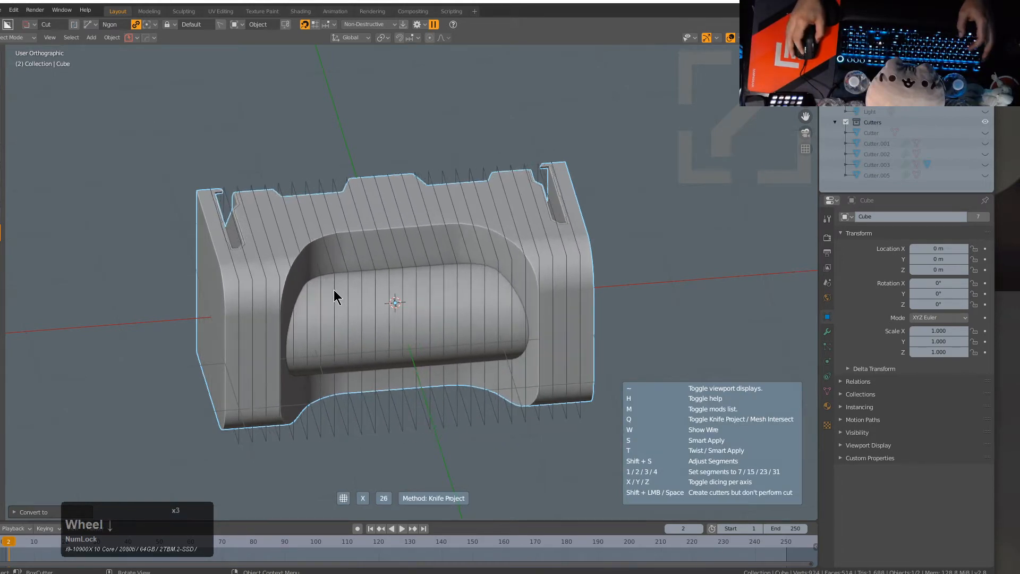
Step: Try the 7, 15 and 23 segment presets for the X dicing and set it to 23
{"action": "key", "text": "1"}
{"action": "key", "text": "2"}
{"action": "key", "text": "3"}
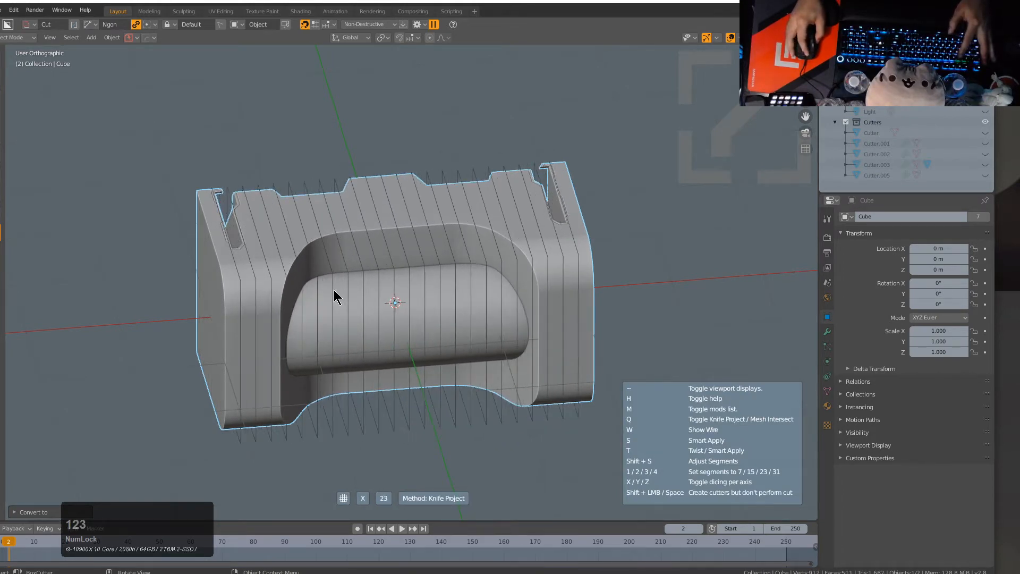
{"action": "key", "text": "2"}
{"action": "key", "text": "3"}
{"action": "key", "text": "2"}
{"action": "key", "text": "1"}
{"action": "key", "text": "2"}
{"action": "key", "text": "3"}
{"action": "key", "text": "2"}
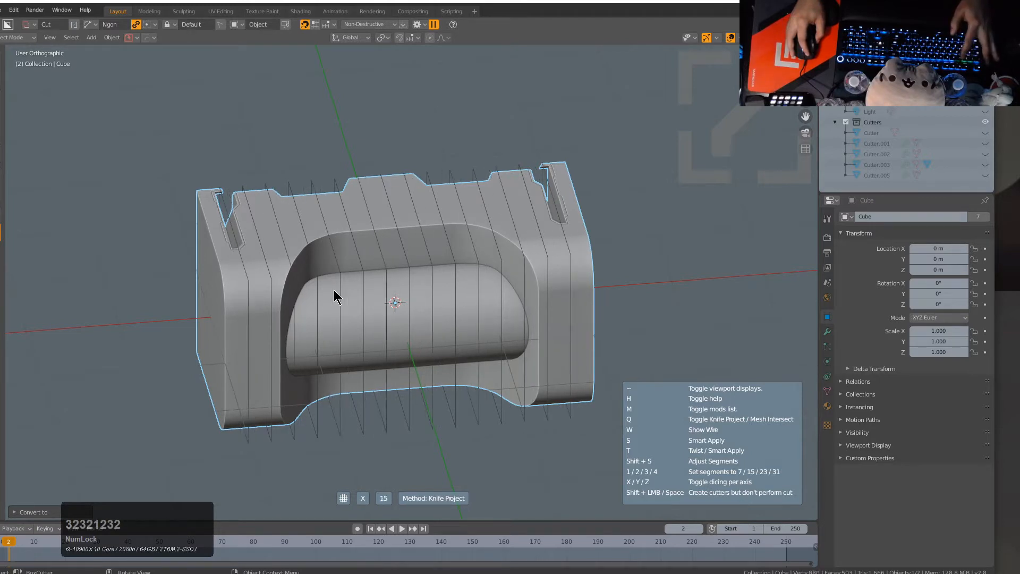
{"action": "key", "text": "3"}
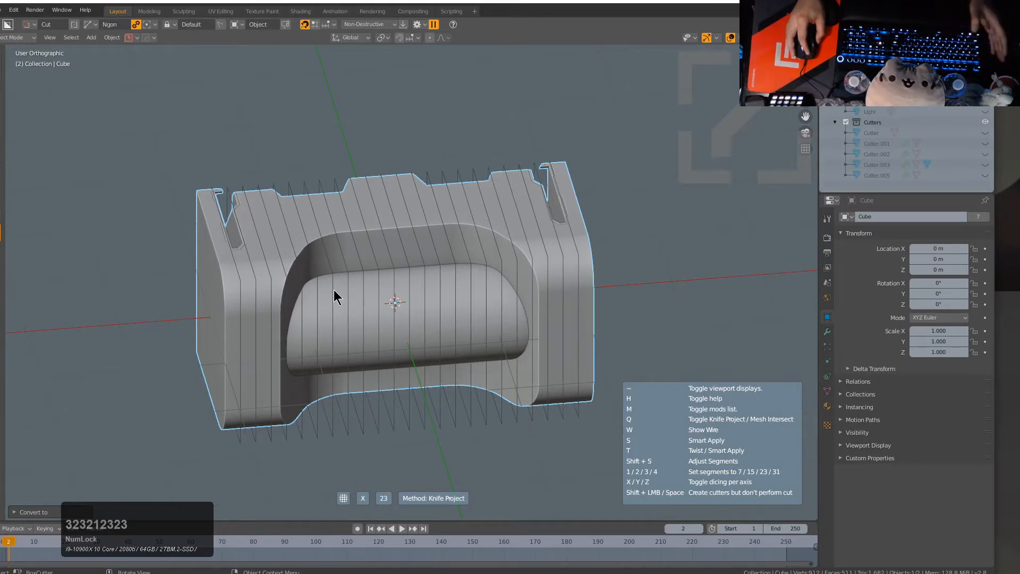
Step: Enable To_Twist, switch the dicing method to Mesh Intersect and perform the dice
{"action": "key", "text": "t"}
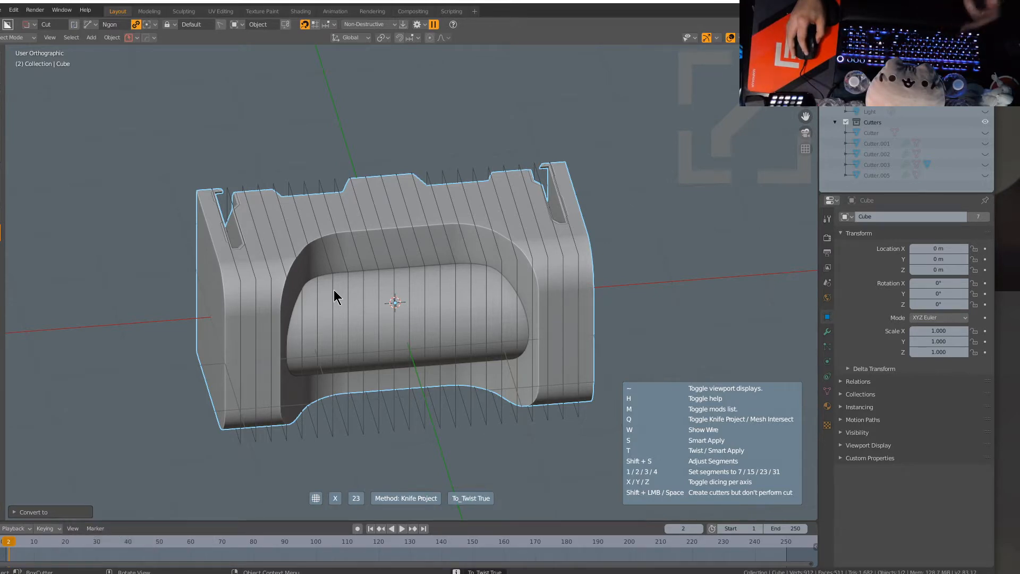
{"action": "key", "text": "q"}
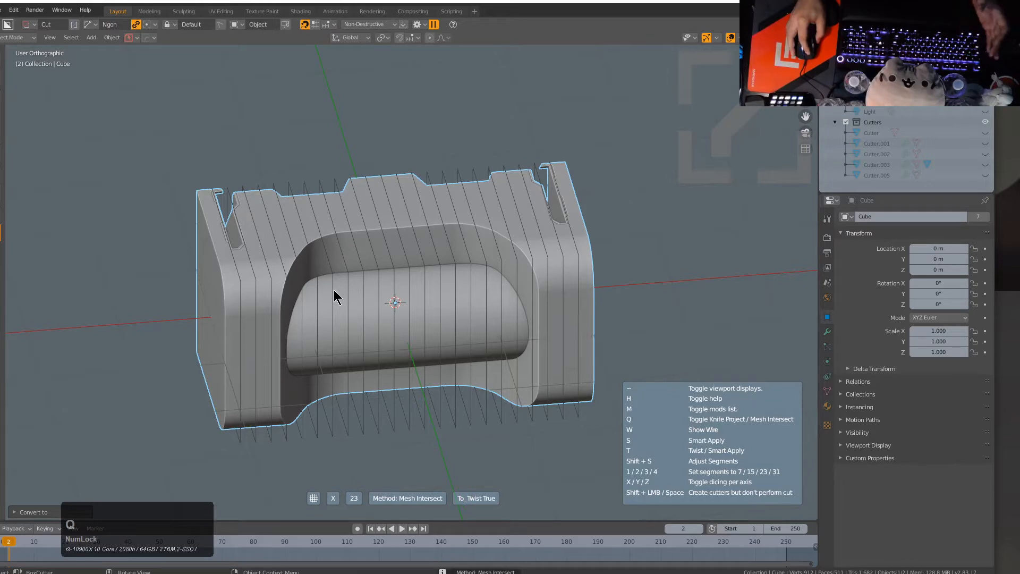
{"action": "left_click", "coordinate": [334, 289]}
Step: Reduce the Twist 360 segments around Z, compare 3 and 4, and accept the ring with 3 segments
{"action": "scroll", "coordinate": [334, 290], "scroll_direction": "down", "scroll_amount": 4}
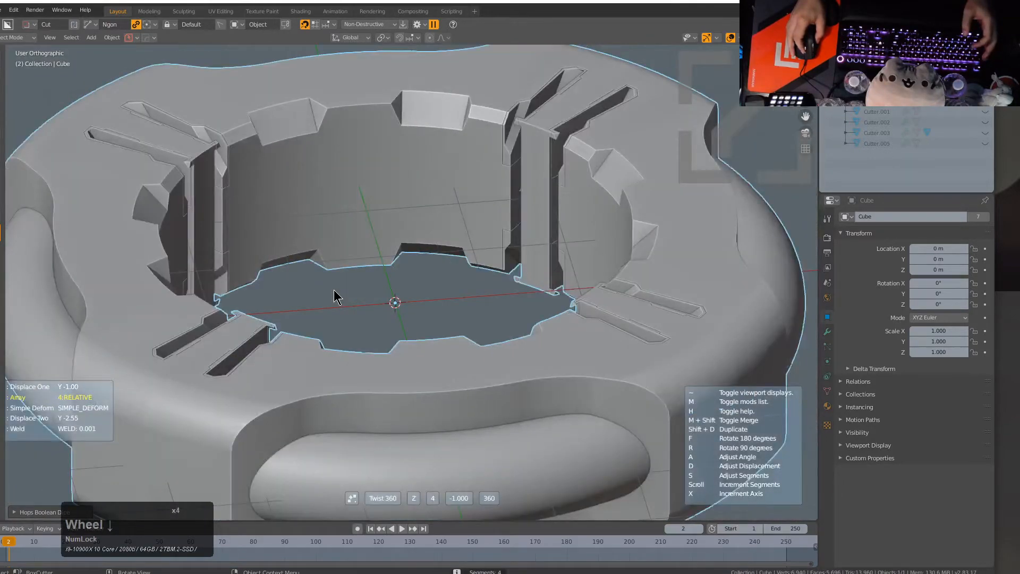
{"action": "scroll", "coordinate": [334, 290], "scroll_direction": "down", "scroll_amount": 1}
{"action": "scroll", "coordinate": [333, 289], "scroll_direction": "up", "scroll_amount": 1}
{"action": "middle_click_drag", "start_coordinate": [334, 289], "coordinate": [444, 304]}
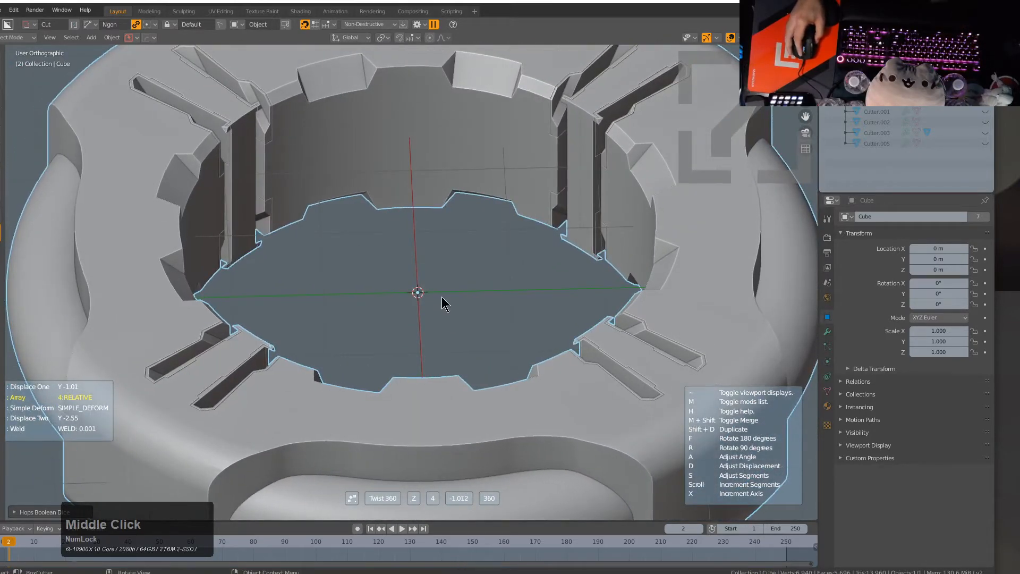
{"action": "scroll", "coordinate": [443, 298], "scroll_direction": "down", "scroll_amount": 1}
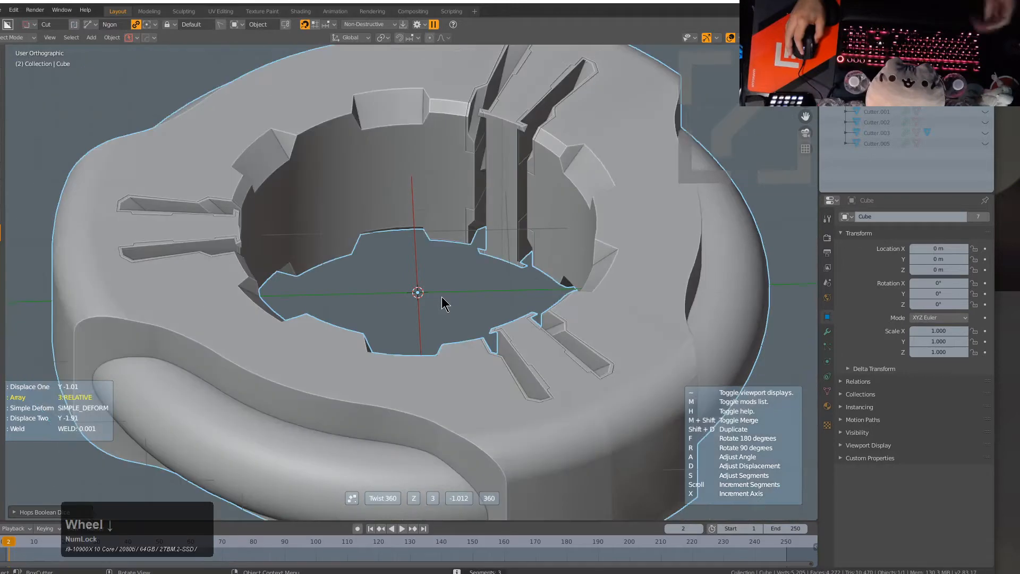
{"action": "scroll", "coordinate": [442, 298], "scroll_direction": "up", "scroll_amount": 1}
{"action": "scroll", "coordinate": [442, 298], "scroll_direction": "down", "scroll_amount": 1}
{"action": "scroll", "coordinate": [445, 304], "scroll_direction": "up", "scroll_amount": 1}
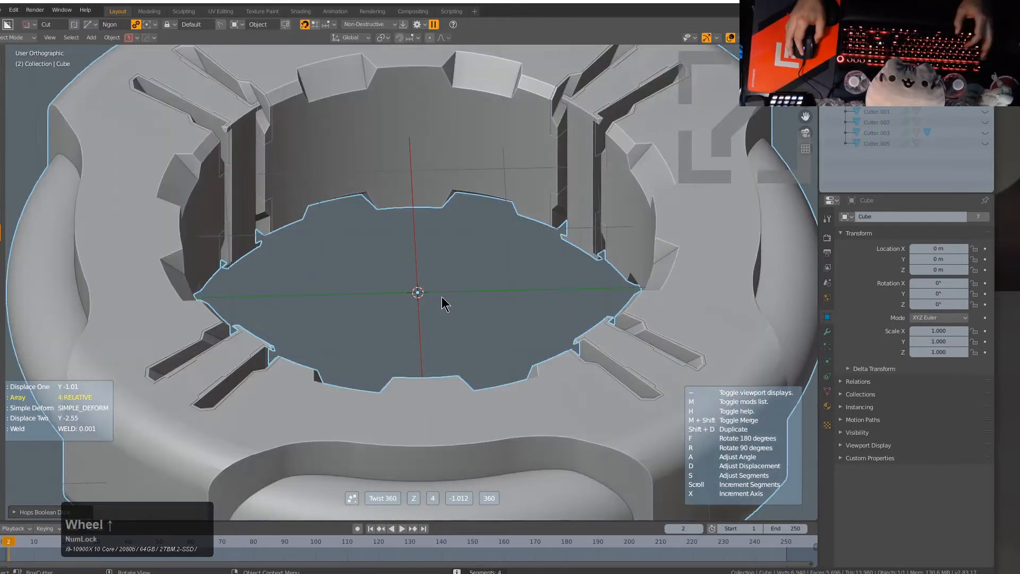
{"action": "scroll", "coordinate": [445, 304], "scroll_direction": "down", "scroll_amount": 1}
{"action": "left_click", "coordinate": [445, 304]}
Step: In a see-through top view, select the vertices at both X ends of the block and toggle their edges with HardOps Mark
{"action": "middle_click_drag", "start_coordinate": [444, 298], "coordinate": [324, 343]}
{"action": "scroll", "coordinate": [375, 394], "scroll_direction": "up", "scroll_amount": 2}
{"action": "key", "text": "Tab"}
{"action": "key", "text": "alt+z"}
{"action": "key", "text": "KP_7"}
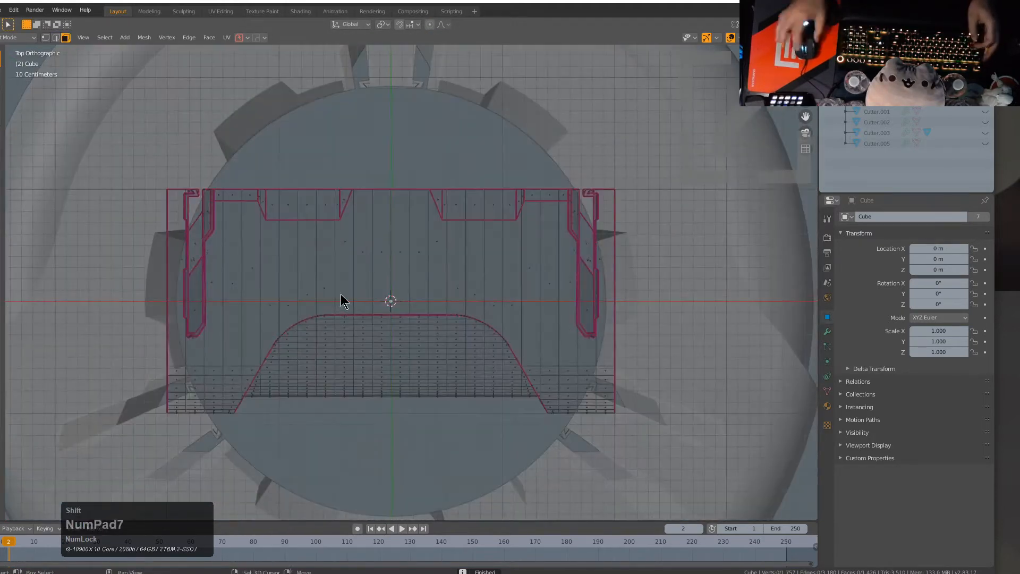
{"action": "middle_click_drag", "start_coordinate": [340, 294], "coordinate": [427, 256], "text": "shift"}
{"action": "key", "text": "a"}
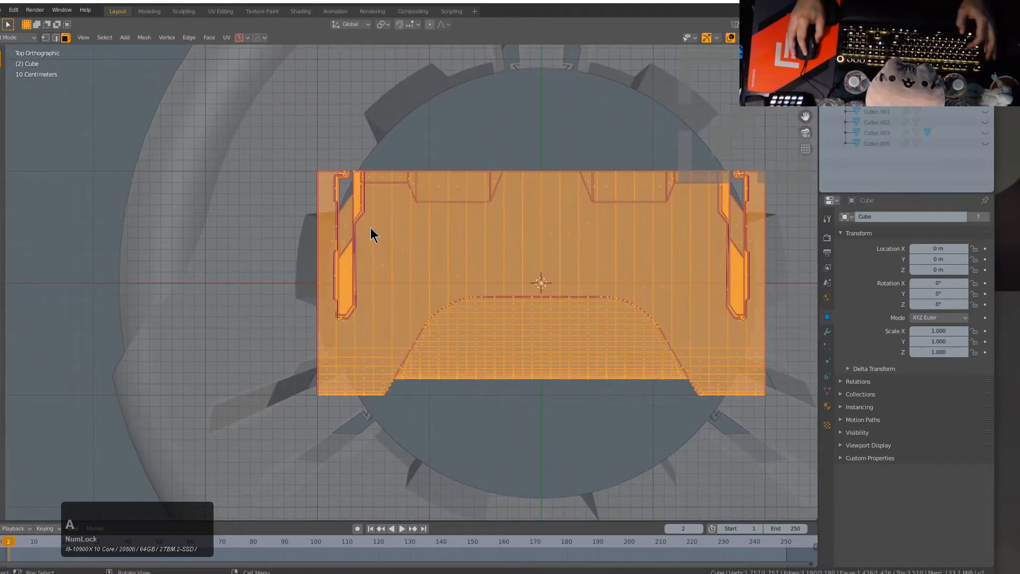
{"action": "key", "text": "alt+a"}
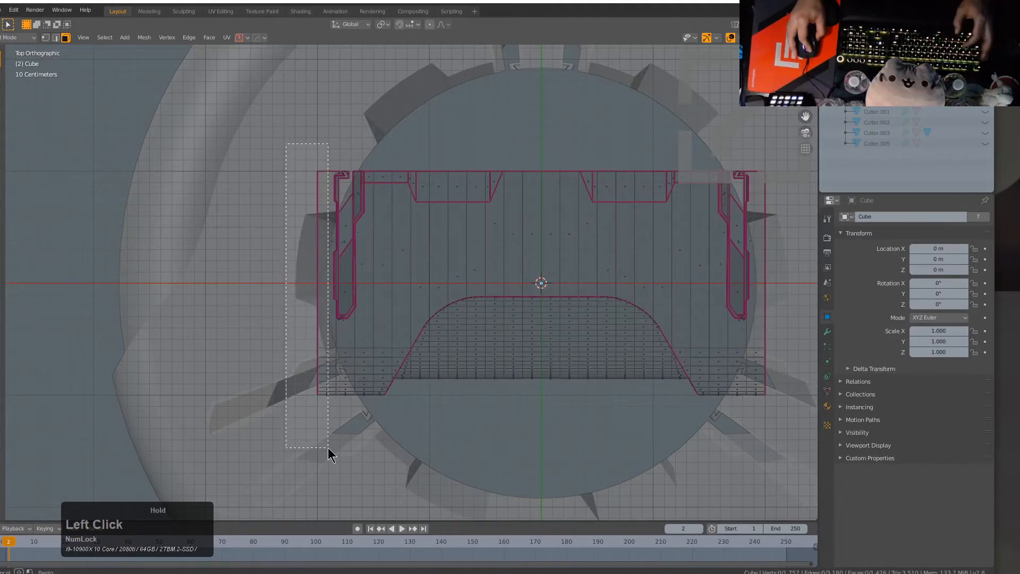
{"action": "key", "text": "1"}
{"action": "key", "text": "alt+a"}
{"action": "key", "text": "b"}
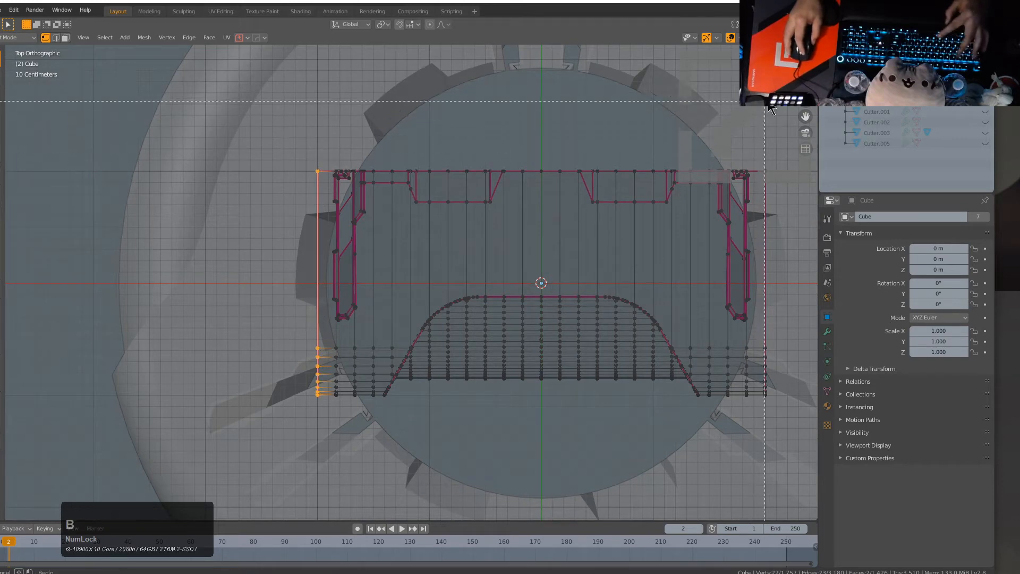
{"action": "key", "text": "q"}
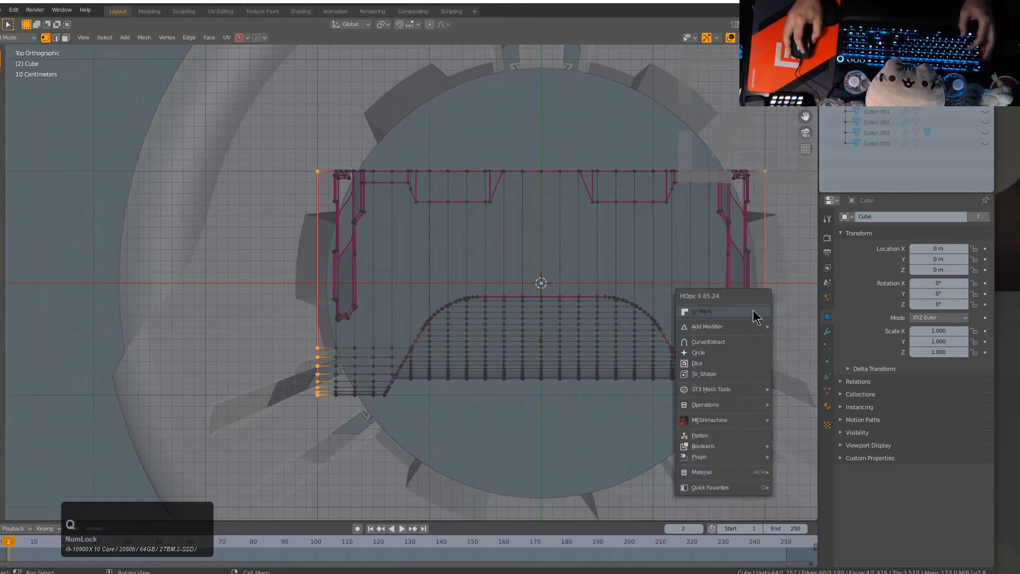
{"action": "left_click", "coordinate": [754, 310]}
{"action": "key", "text": "q"}
{"action": "left_click", "coordinate": [559, 343]}
Step: Delete the selected end faces of the block and return to Object Mode
{"action": "middle_click_drag", "start_coordinate": [518, 346], "coordinate": [446, 315]}
{"action": "key", "text": "x"}
{"action": "left_click", "coordinate": [517, 300]}
{"action": "key", "text": "Tab"}
Step: Reopen Twist 360 on the ring and adjust its displacement to about -0.86
{"action": "key", "text": "q"}
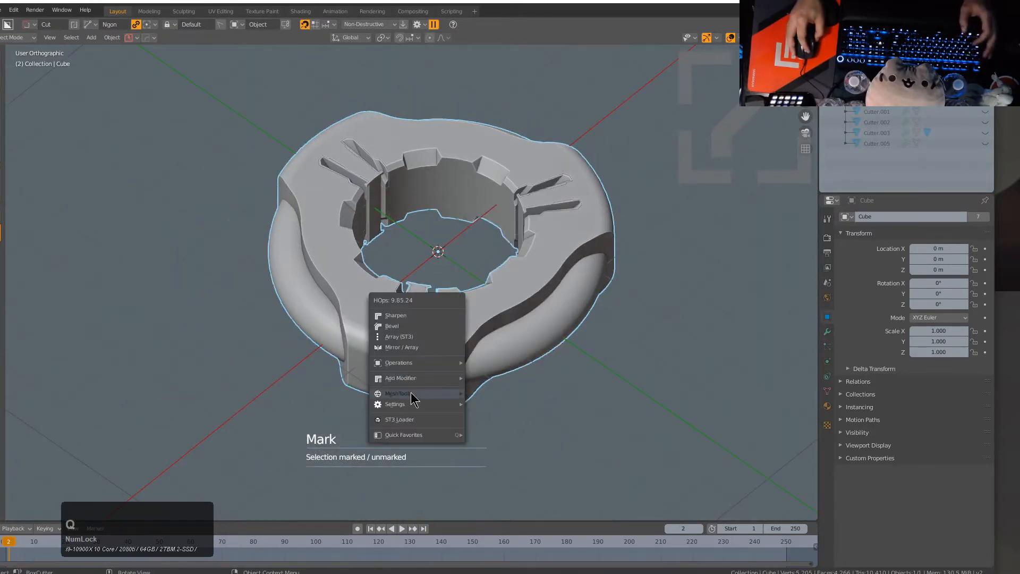
{"action": "mouse_move", "coordinate": [412, 396]}
{"action": "left_click", "coordinate": [521, 313]}
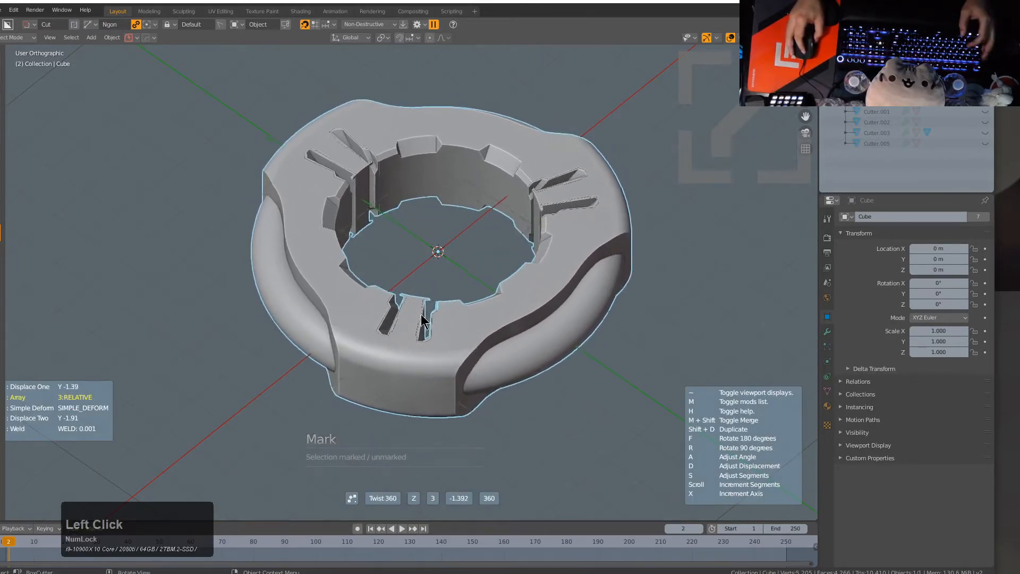
{"action": "left_click", "coordinate": [540, 344], "text": "shift"}
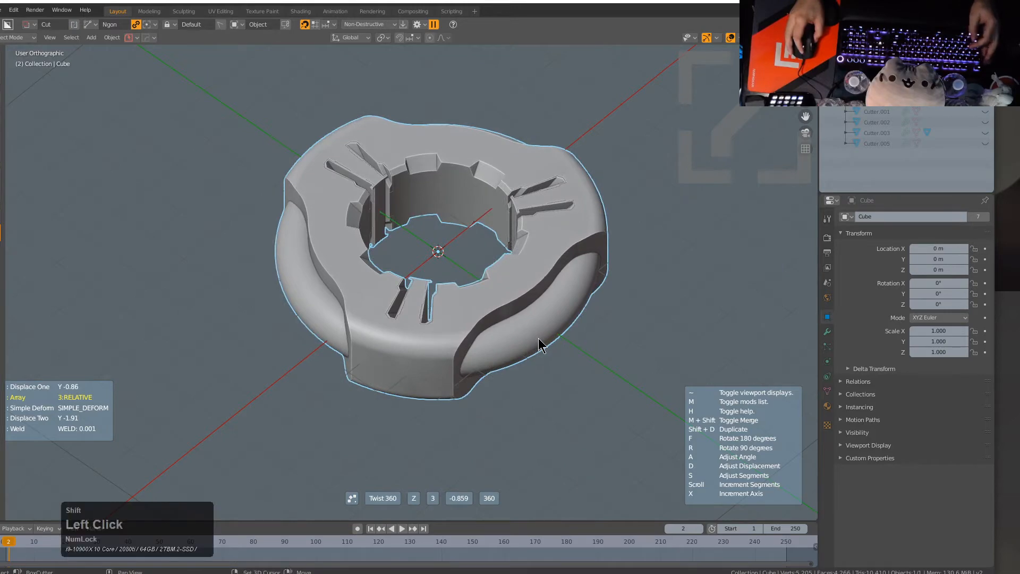
Step: Duplicate the ring within Twist 360 as a larger outer ring with a displacement of about -2.7
{"action": "key", "text": "shift+d"}
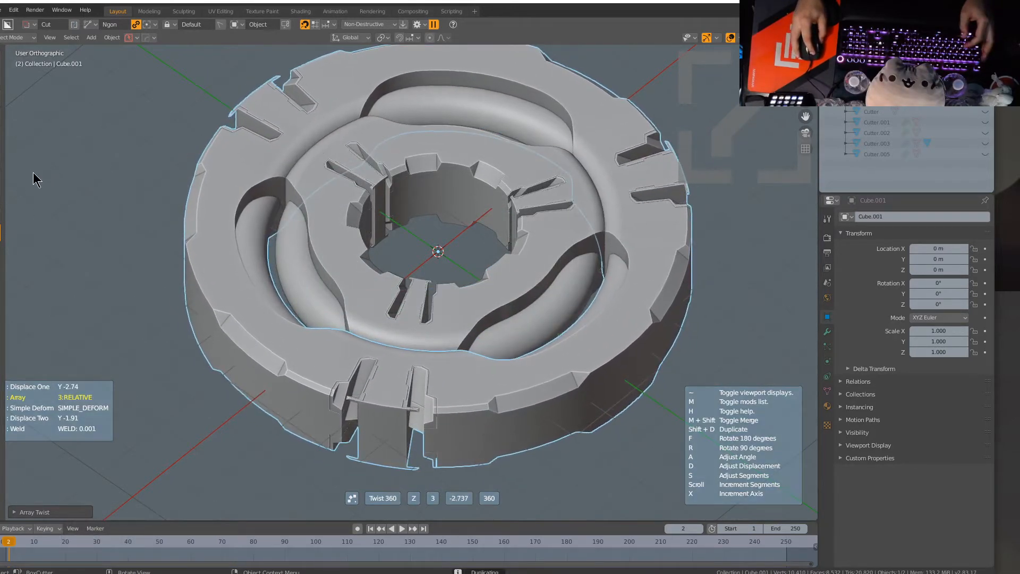
{"action": "left_click", "coordinate": [47, 173]}
{"action": "scroll", "coordinate": [46, 174], "scroll_direction": "down", "scroll_amount": 2}
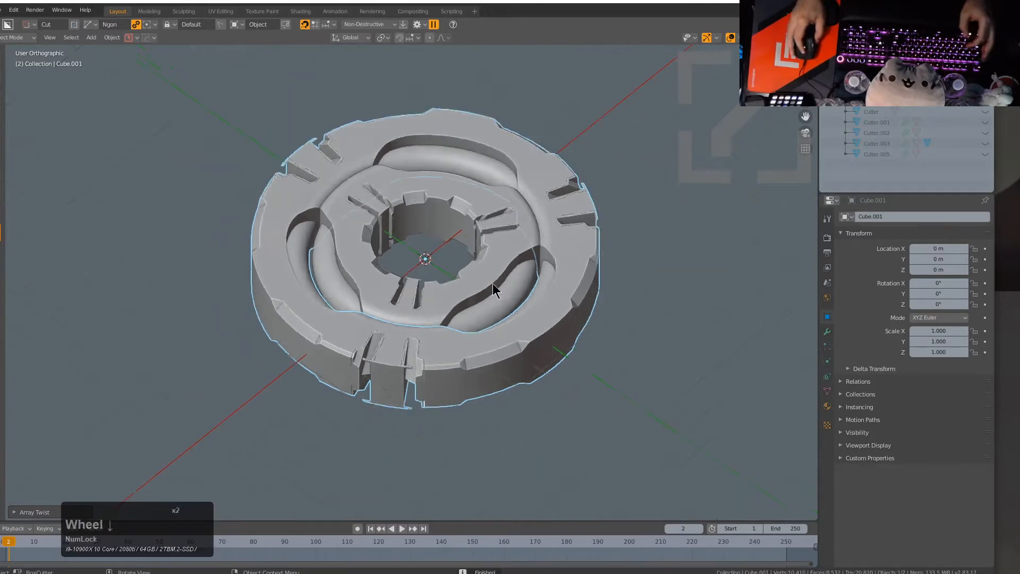
{"action": "middle_click_drag", "start_coordinate": [46, 173], "coordinate": [485, 256]}
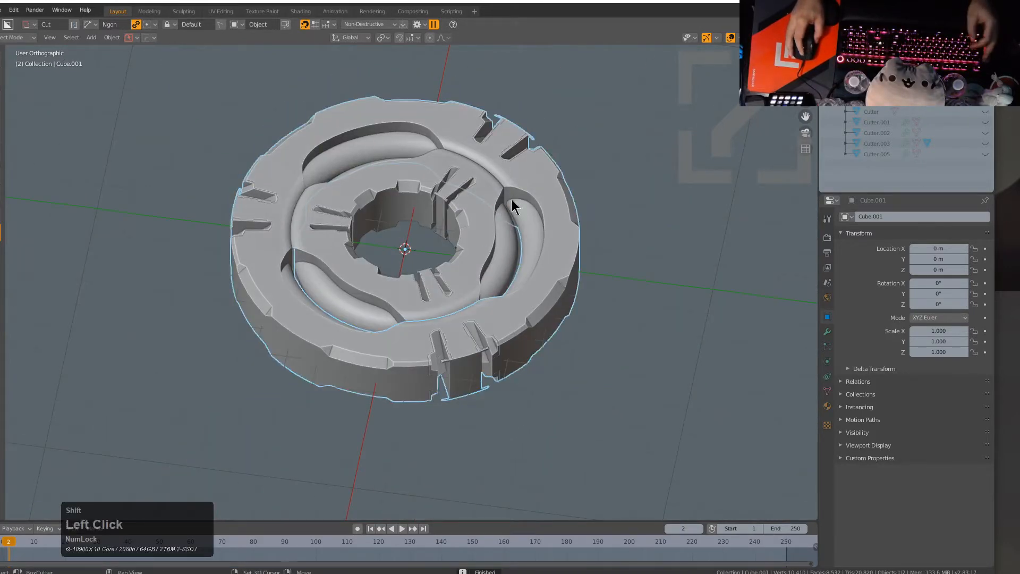
Step: Reopen Twist 360 on the outer ring and toggle its 180-degree rotation repeatedly, ending at rotation 0
{"action": "key", "text": "q"}
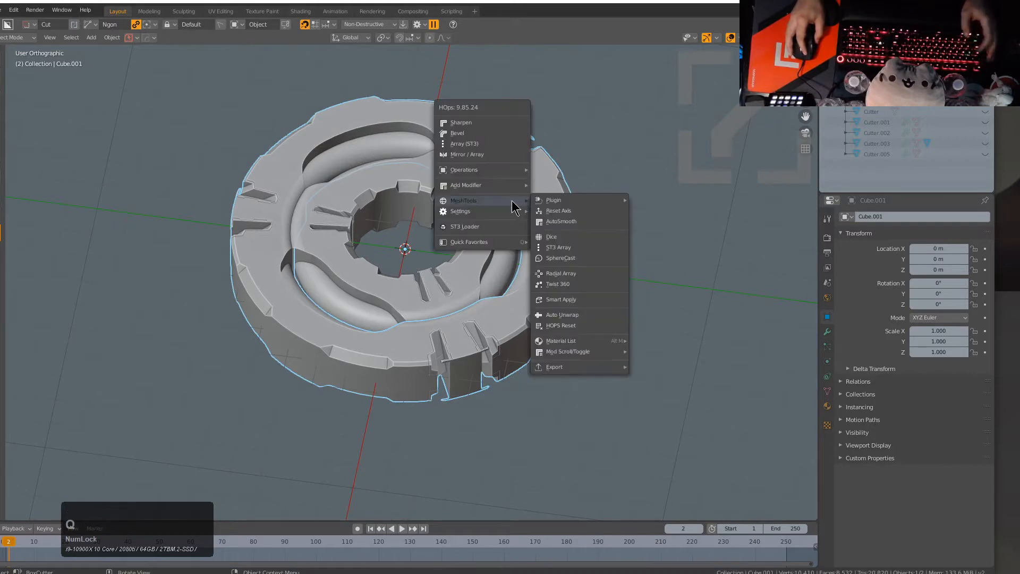
{"action": "left_click", "coordinate": [578, 287]}
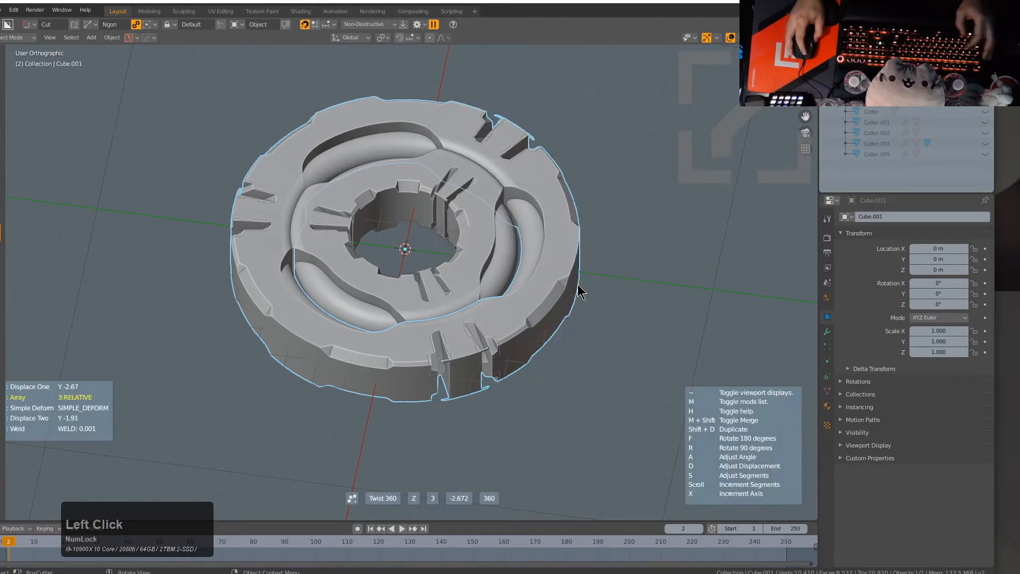
{"action": "key", "text": "f"}
{"action": "key", "text": "f"}
{"action": "key", "text": "f"}
{"action": "key", "text": "f"}
{"action": "key", "text": "f"}
{"action": "key", "text": "f"}
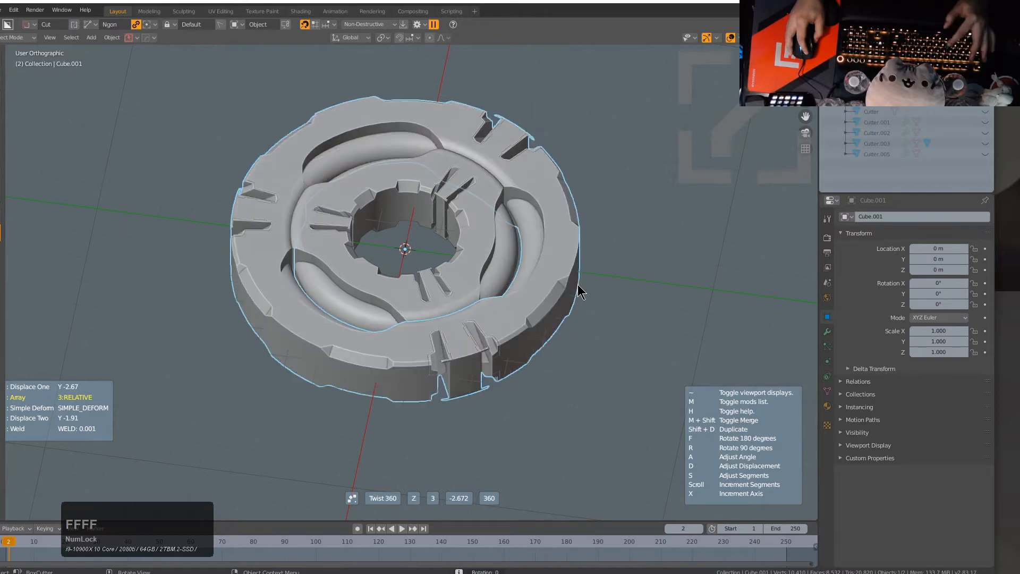
{"action": "key", "text": "f"}
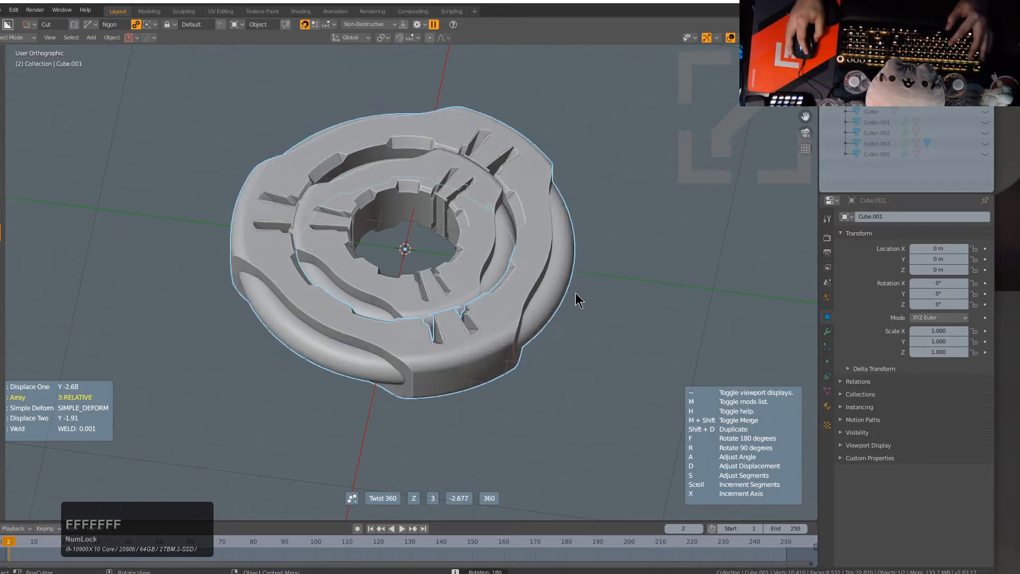
{"action": "key", "text": "f"}
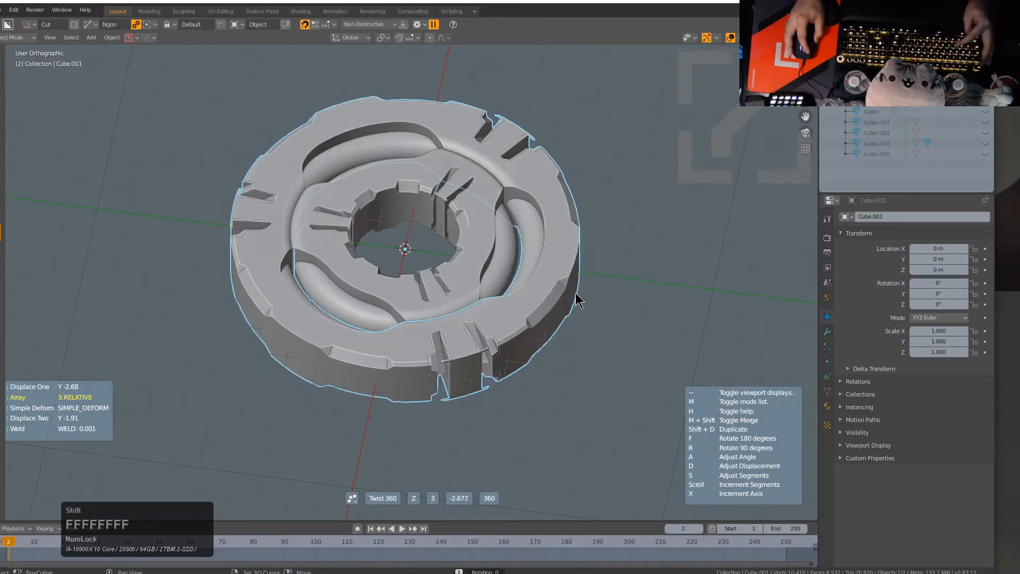
Step: Duplicate the ring within Twist 360 as a third ring, enlarge it to surround the second ring, and deselect everything
{"action": "key", "text": "shift+d"}
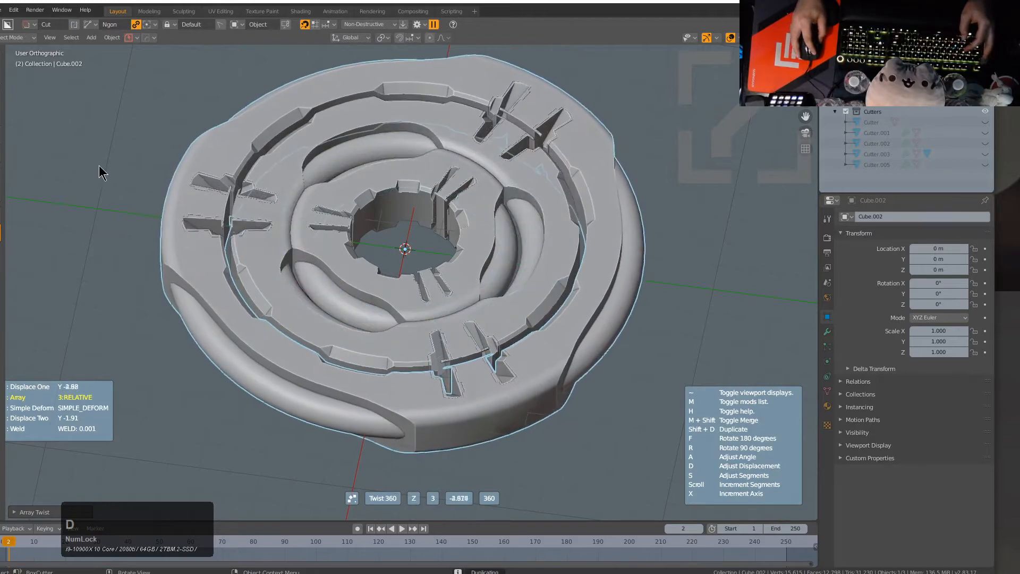
{"action": "left_click", "coordinate": [149, 180]}
{"action": "key", "text": "alt+a"}
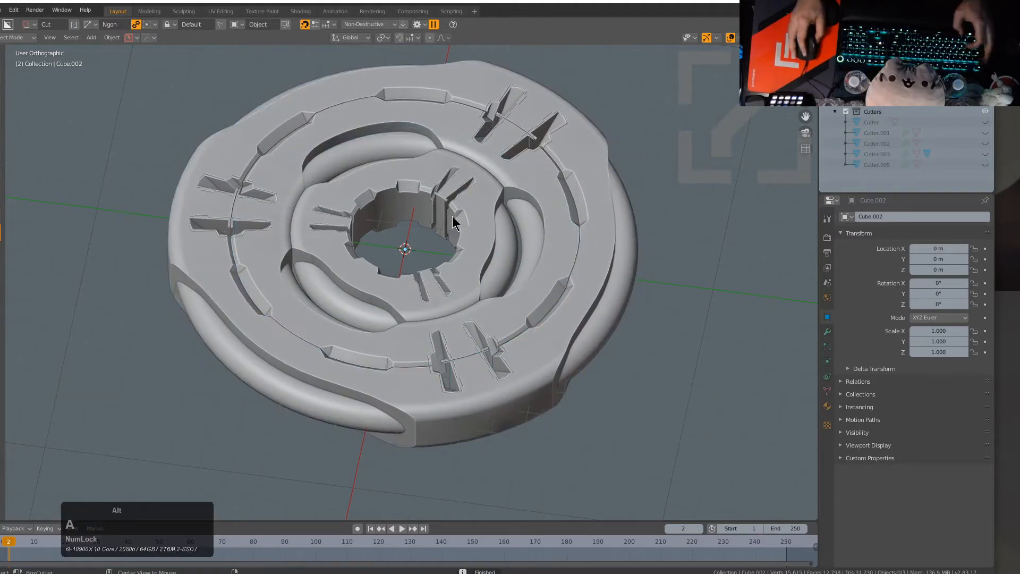
Step: Drive the innermost ring's Z rotation with #frame*0.15 and play the animation
{"action": "middle_click_drag", "start_coordinate": [452, 216], "coordinate": [474, 240]}
{"action": "left_click", "coordinate": [474, 235]}
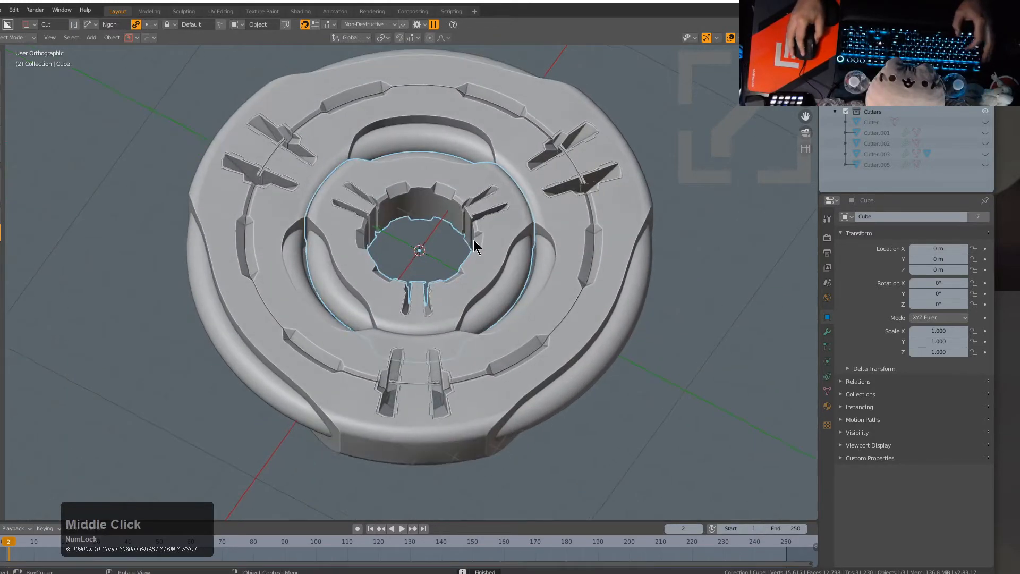
{"action": "key", "text": "n"}
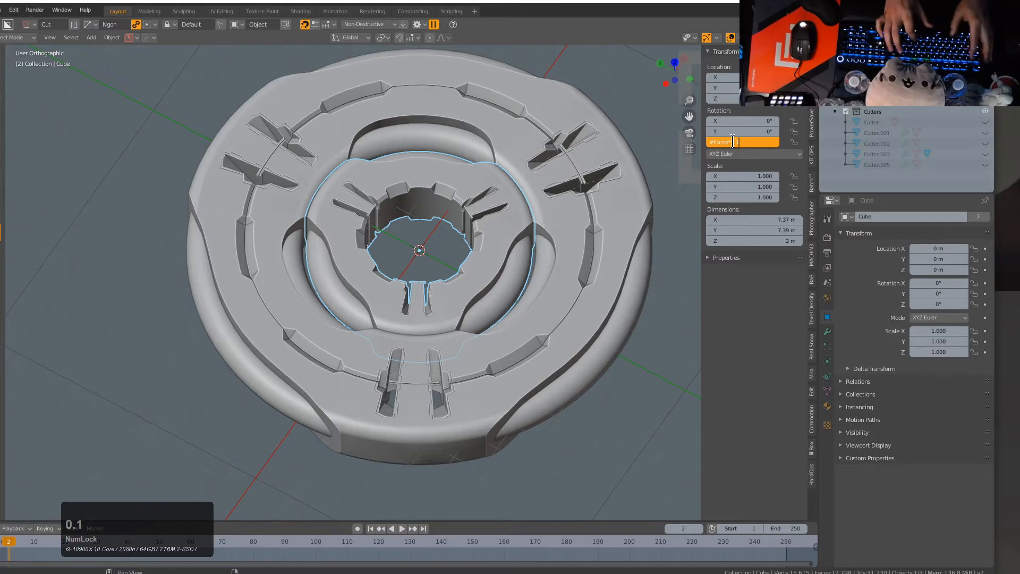
{"action": "key", "text": "shift+space"}
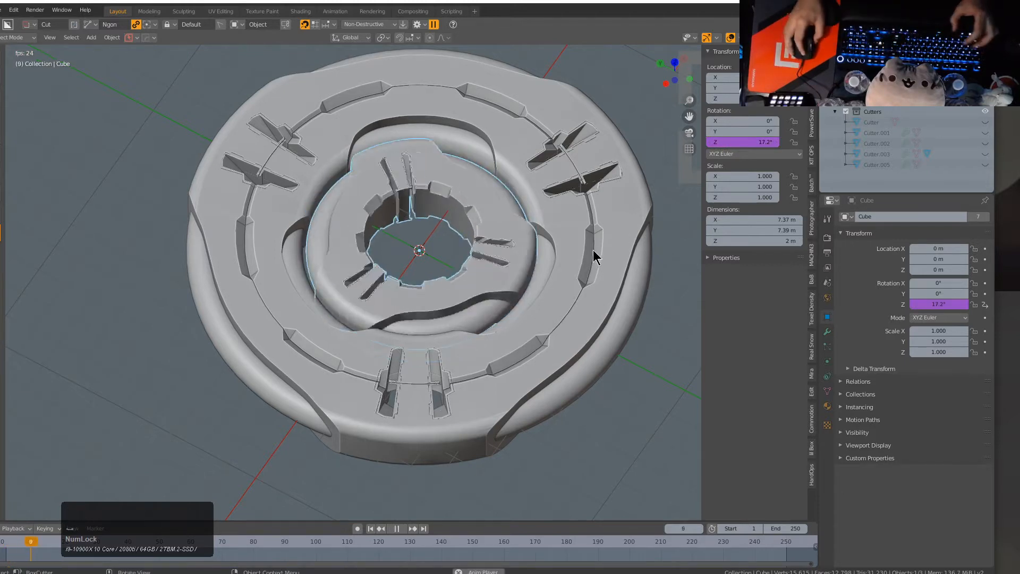
Step: Copy the innermost ring's Z rotation driver and paste it onto the middle ring's Z rotation
{"action": "right_click", "coordinate": [739, 142]}
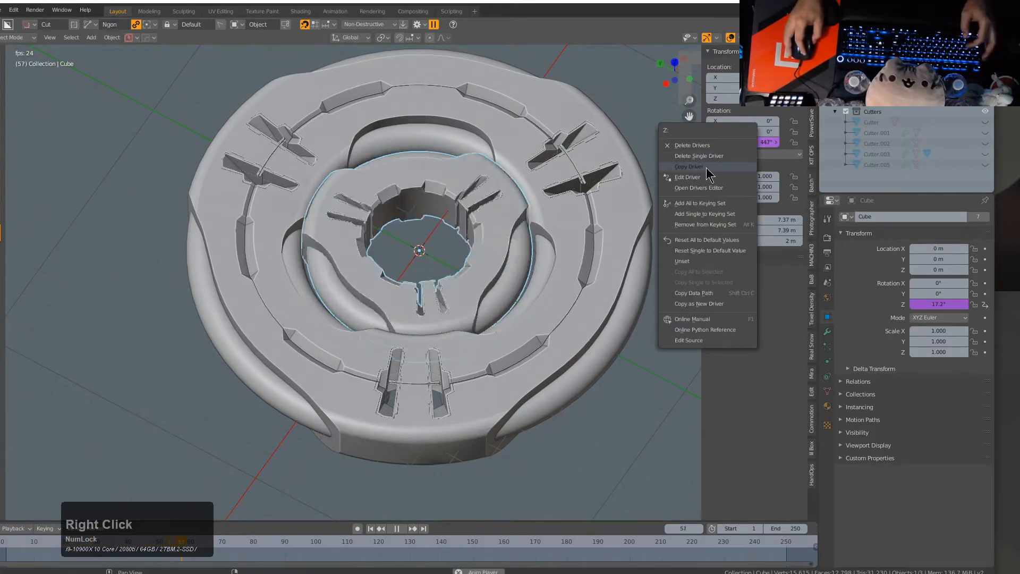
{"action": "left_click", "coordinate": [603, 154]}
{"action": "left_click", "coordinate": [534, 142]}
{"action": "right_click", "coordinate": [757, 142]}
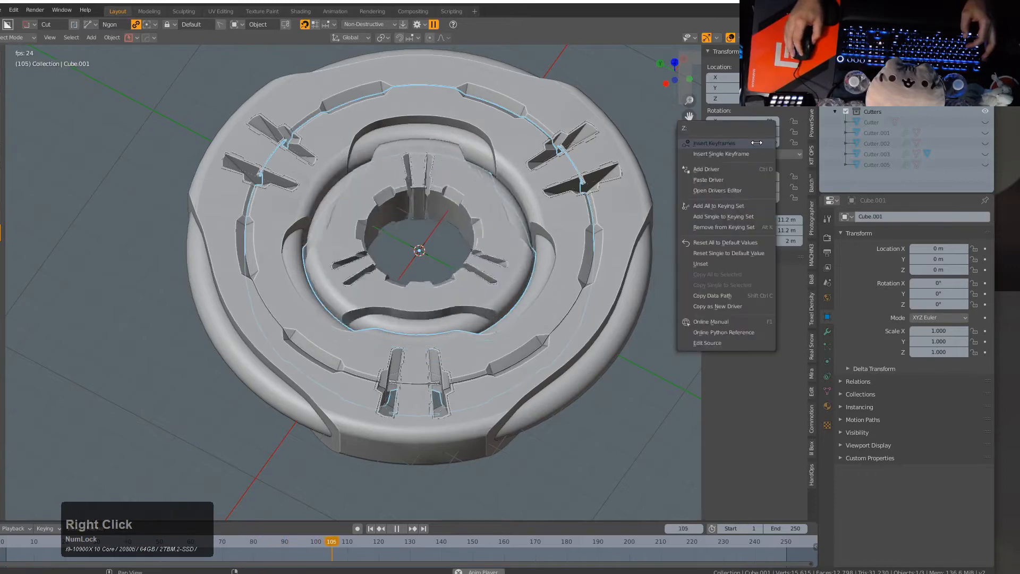
{"action": "left_click", "coordinate": [733, 178]}
Step: Edit the middle ring's Z rotation driver to frame*-0.15/2 for a reversed spin at half speed
{"action": "double_click", "coordinate": [734, 142]}
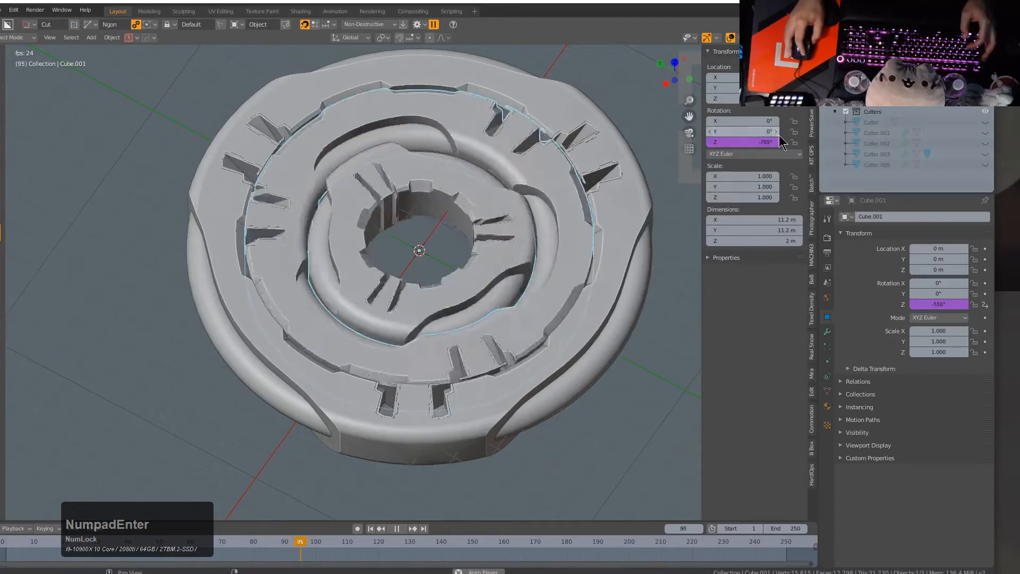
{"action": "double_click", "coordinate": [748, 143]}
{"action": "type", "text": "/2"}
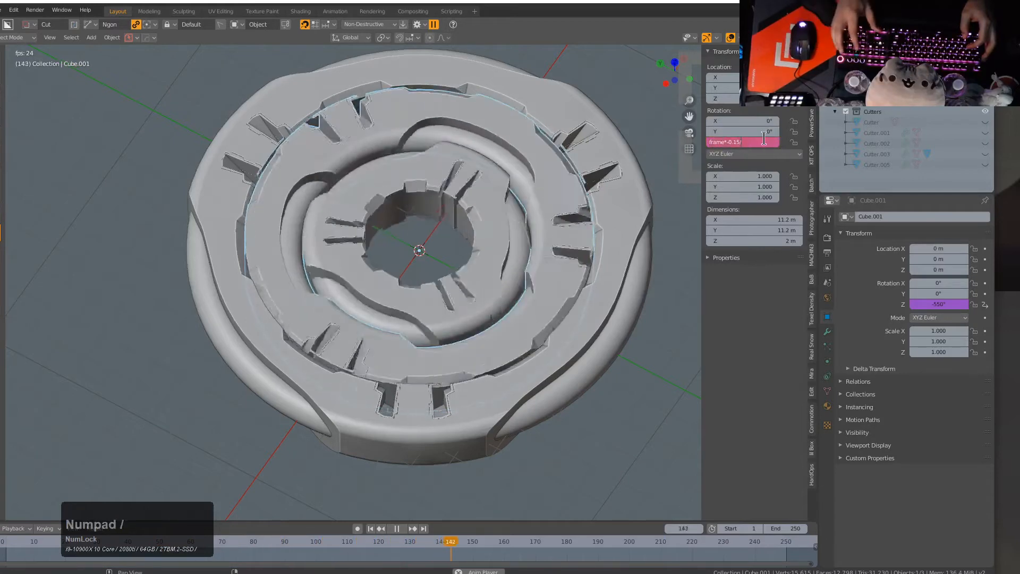
{"action": "key", "text": "Return"}
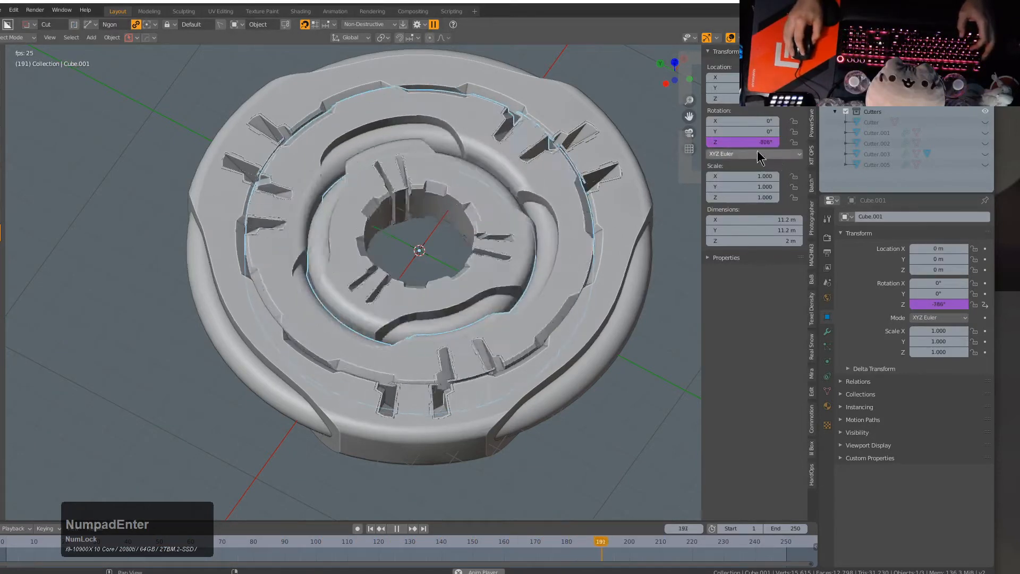
Step: Drive the outermost ring's Z rotation with #cos(frame*0.1) and deselect everything
{"action": "right_click", "coordinate": [736, 142]}
{"action": "left_click", "coordinate": [731, 131]}
{"action": "left_click", "coordinate": [611, 191]}
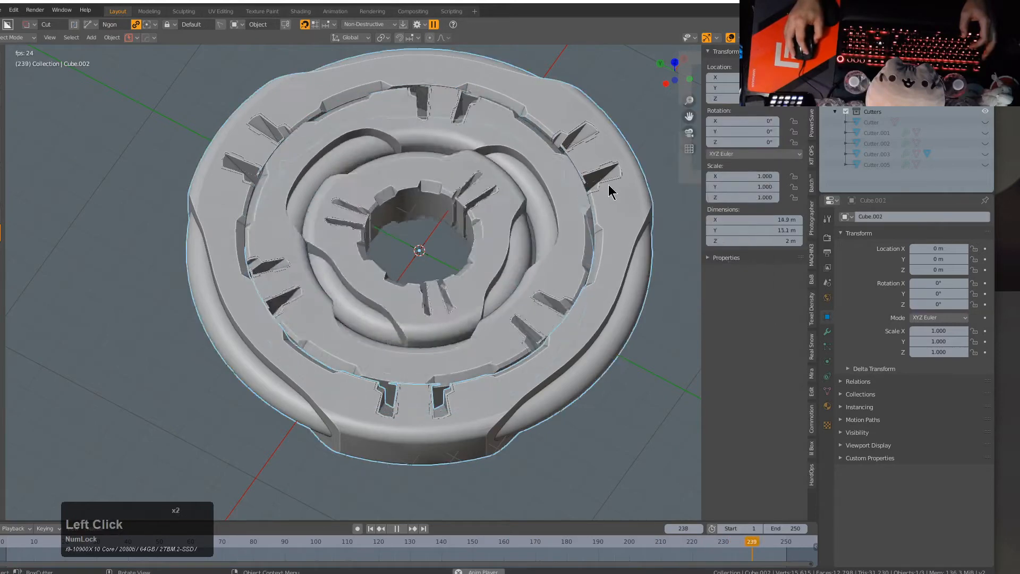
{"action": "left_click", "coordinate": [746, 141]}
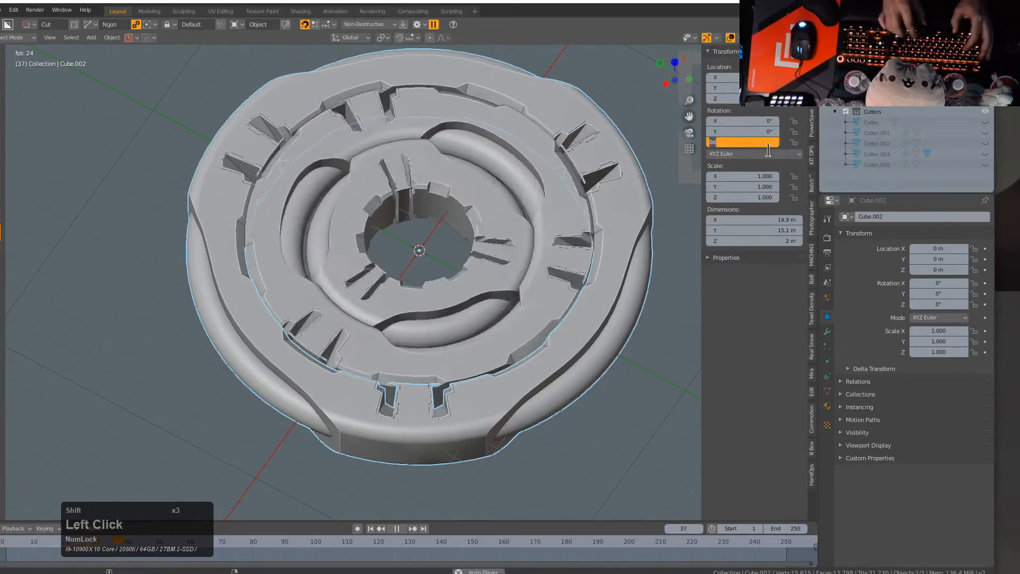
{"action": "type", "text": "#cos(f"}
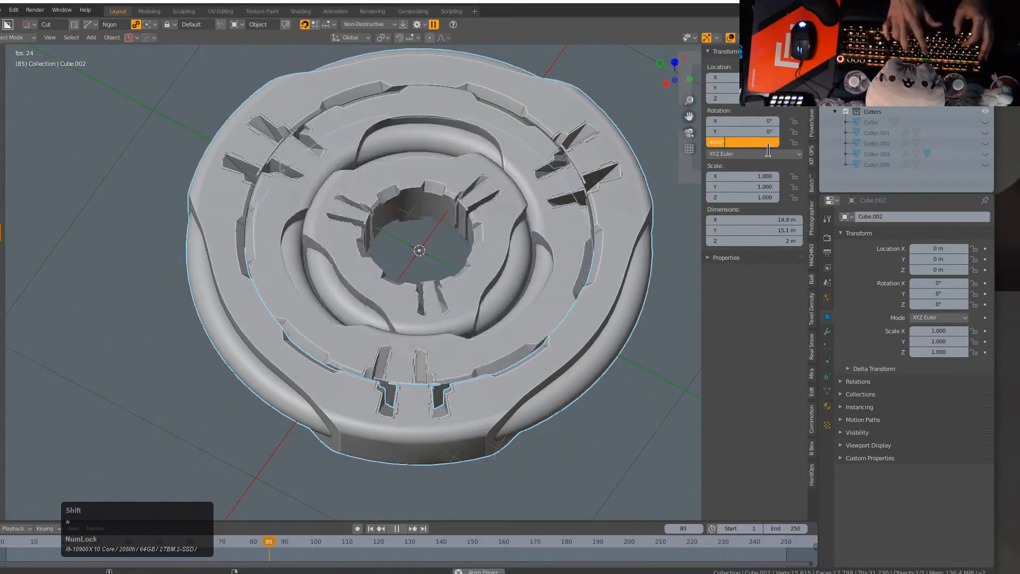
{"action": "type", "text": "rame"}
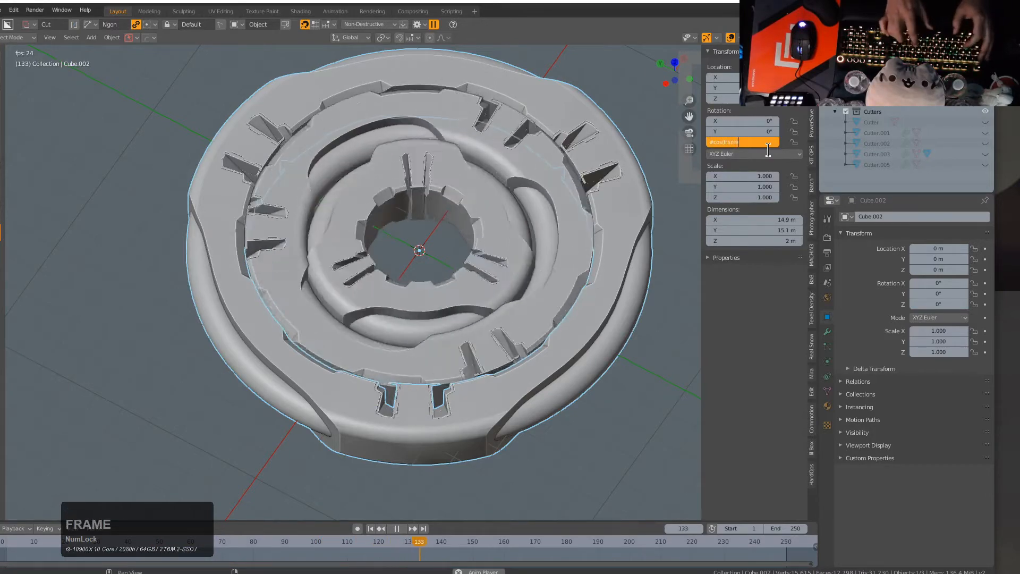
{"action": "type", "text": "*0.1)"}
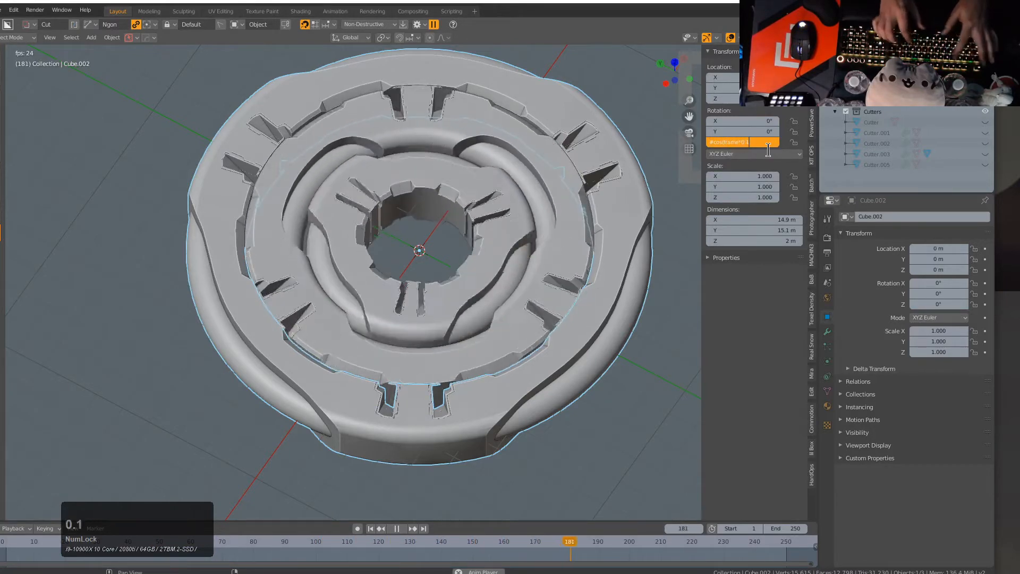
{"action": "key", "text": "Return"}
{"action": "key", "text": "alt+a"}
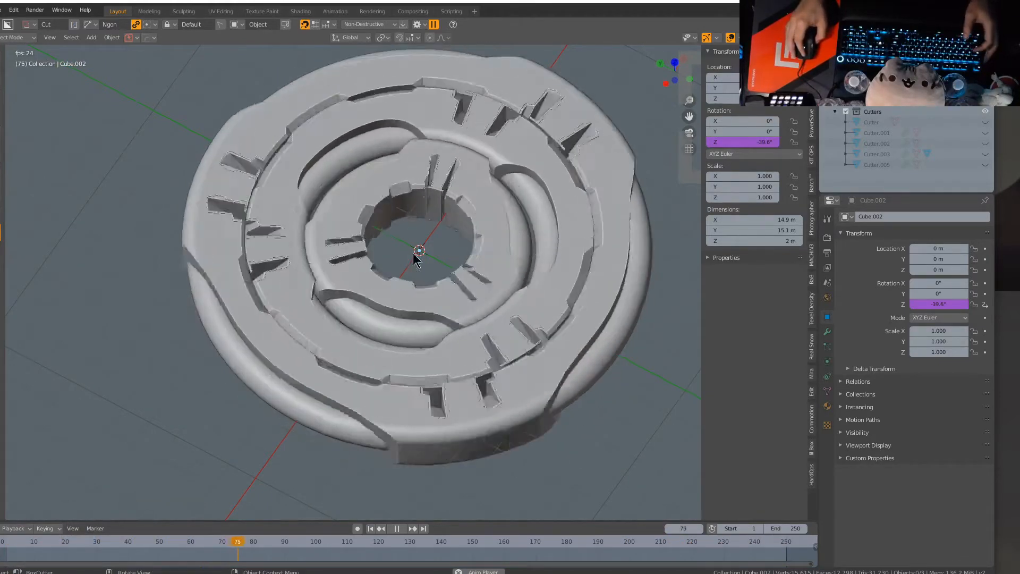
Step: Create an enclosing primitive from the outermost ring with HardOps To_Shape
{"action": "mouse_move", "coordinate": [450, 263]}
{"action": "middle_mouse_down"}
{"action": "mouse_move", "coordinate": [458, 269]}
{"action": "mouse_move", "coordinate": [431, 245]}
{"action": "mouse_move", "coordinate": [454, 276]}
{"action": "middle_mouse_up"}
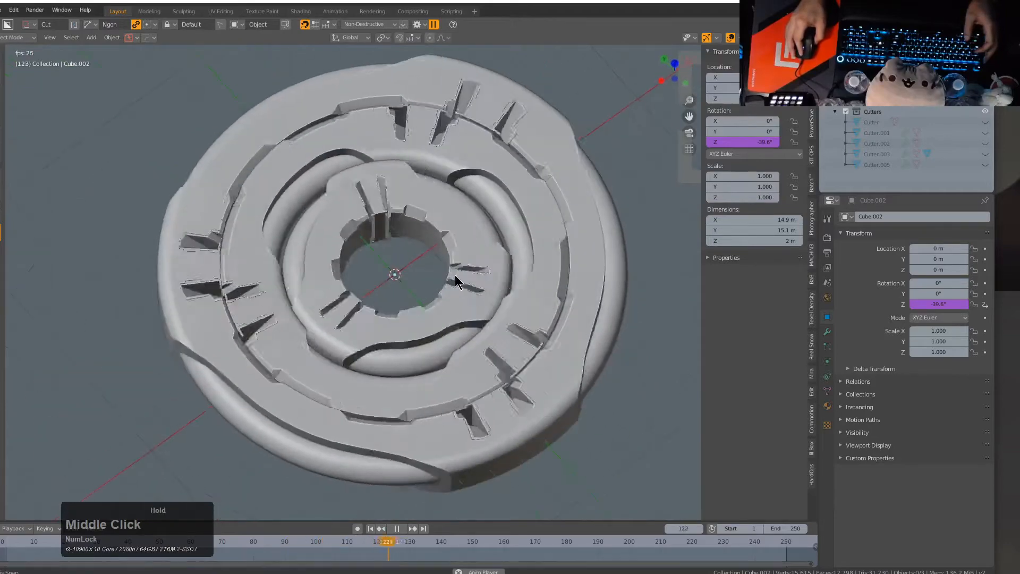
{"action": "scroll", "coordinate": [468, 231], "scroll_direction": "down", "scroll_amount": 2}
{"action": "middle_click_drag", "start_coordinate": [467, 231], "coordinate": [463, 166]}
{"action": "left_click", "coordinate": [461, 156]}
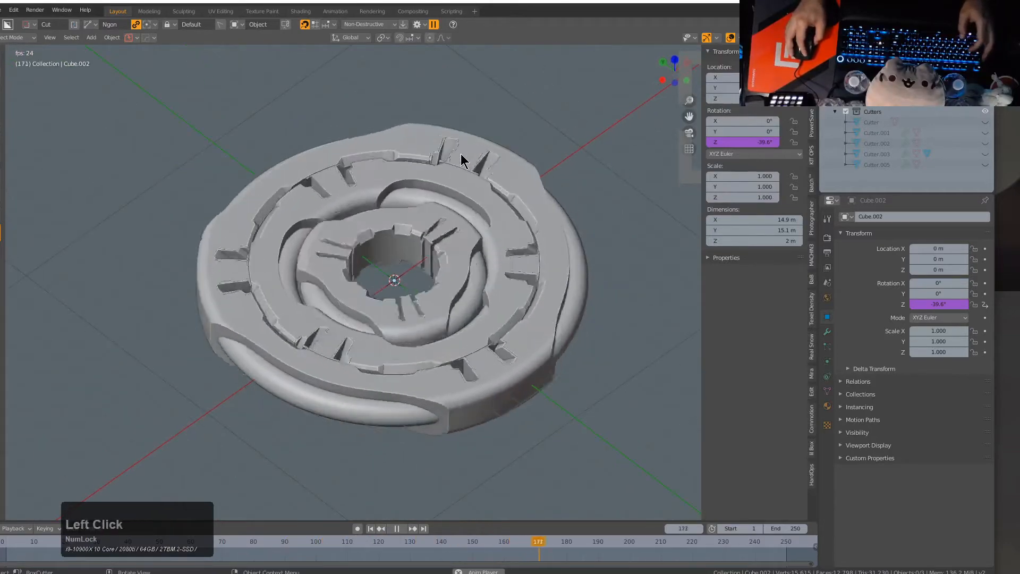
{"action": "key", "text": "q"}
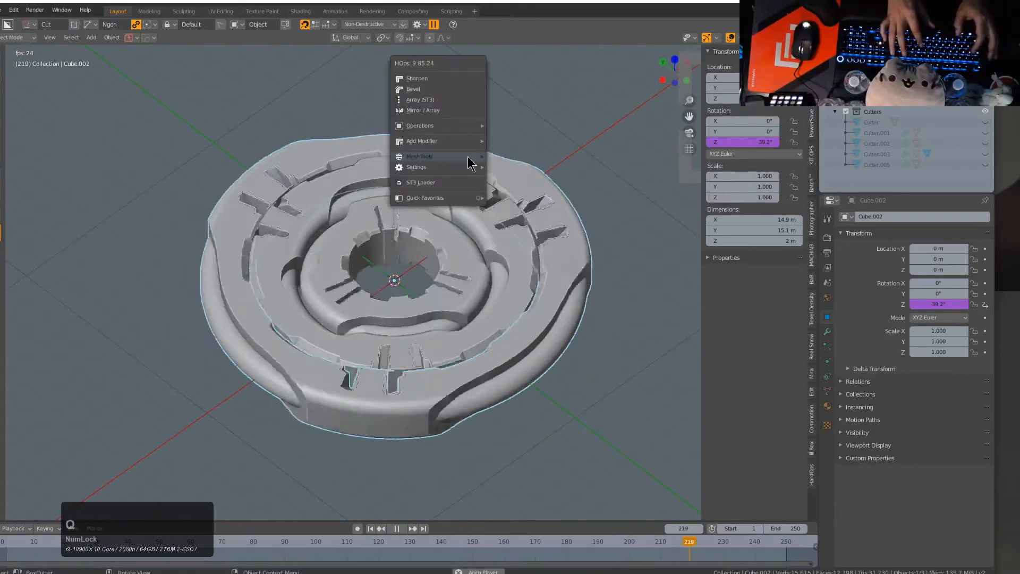
{"action": "key", "text": "o"}
{"action": "key", "text": "t"}
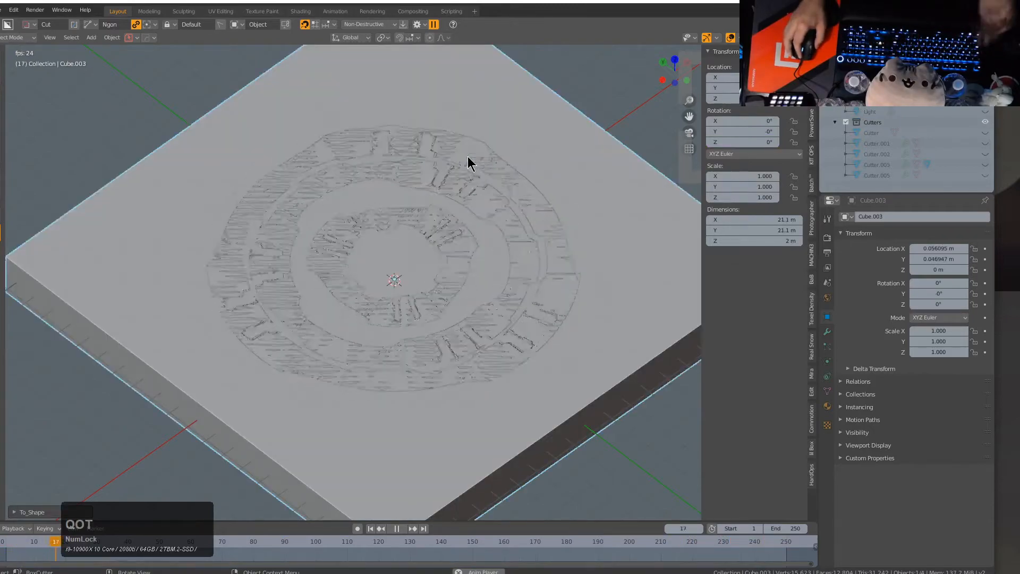
Step: Change the To_Shape primitive type to Cylinder
{"action": "key", "text": "q"}
{"action": "mouse_move", "coordinate": [470, 159]}
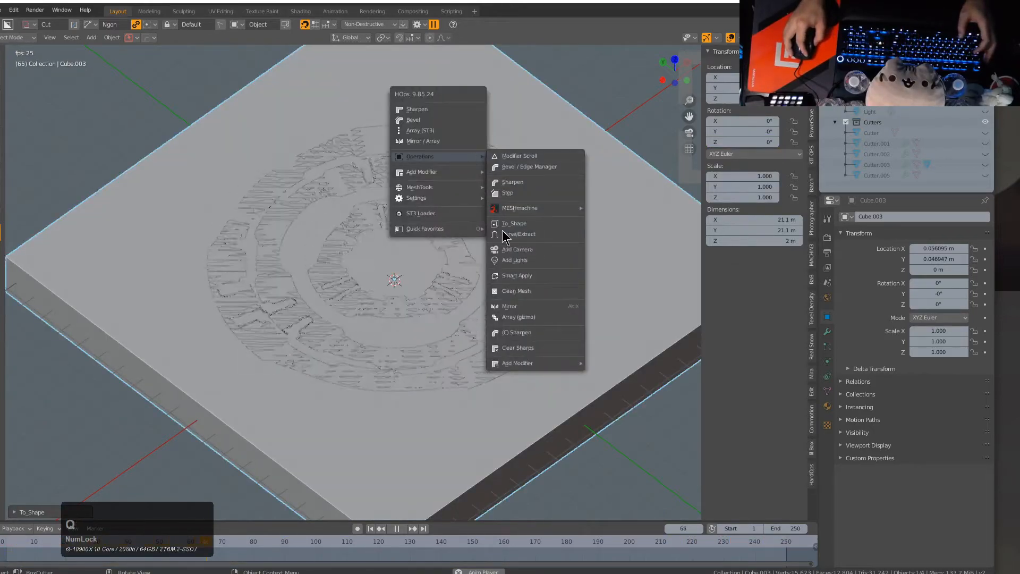
{"action": "key", "text": "F9"}
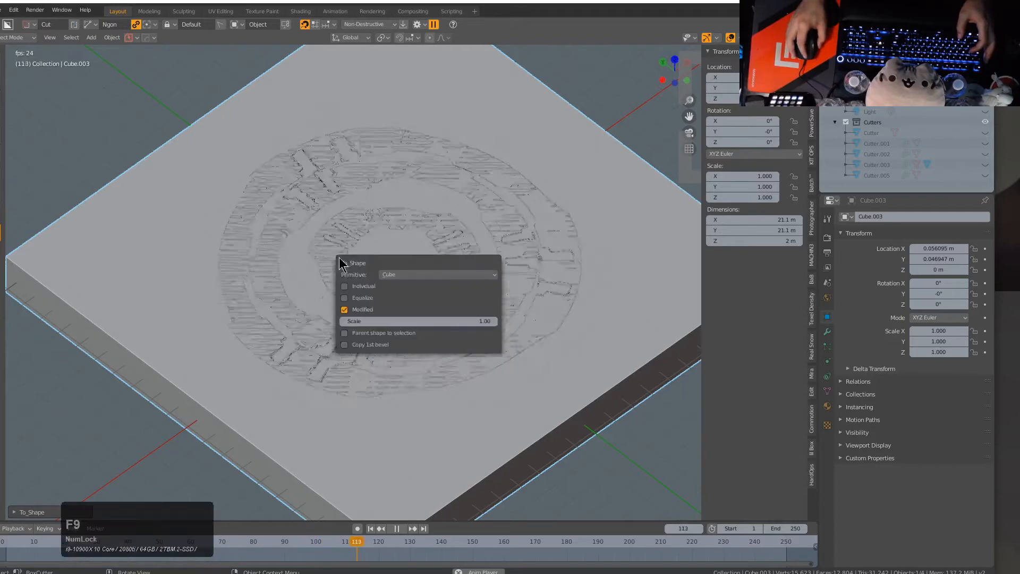
{"action": "left_click", "coordinate": [410, 275]}
{"action": "left_click", "coordinate": [414, 316]}
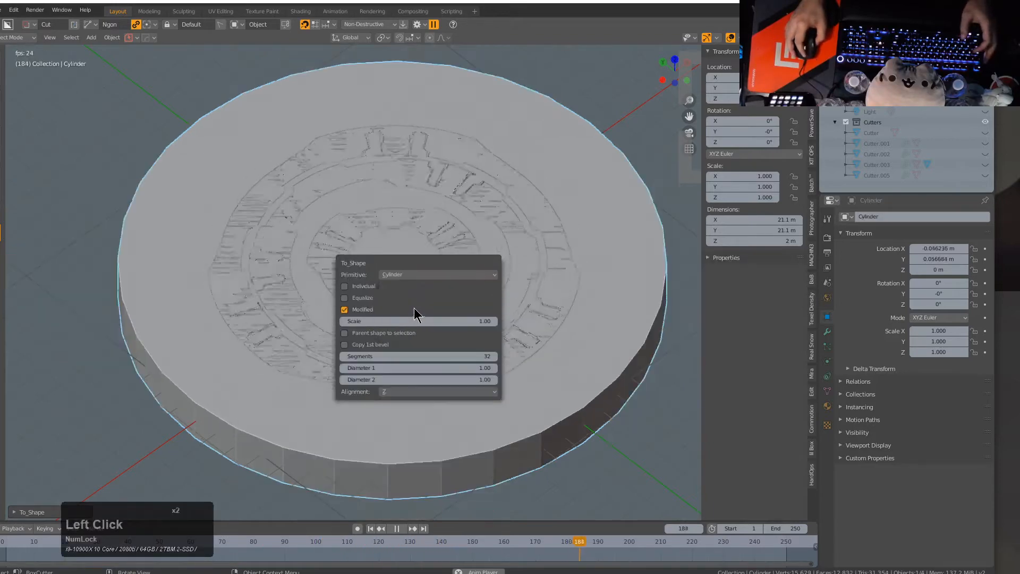
Step: Scale the cylinder in X and Y only to about 0.734 so it closely encloses the outermost ring
{"action": "middle_click_drag", "start_coordinate": [484, 286], "coordinate": [487, 312]}
{"action": "key", "text": "s"}
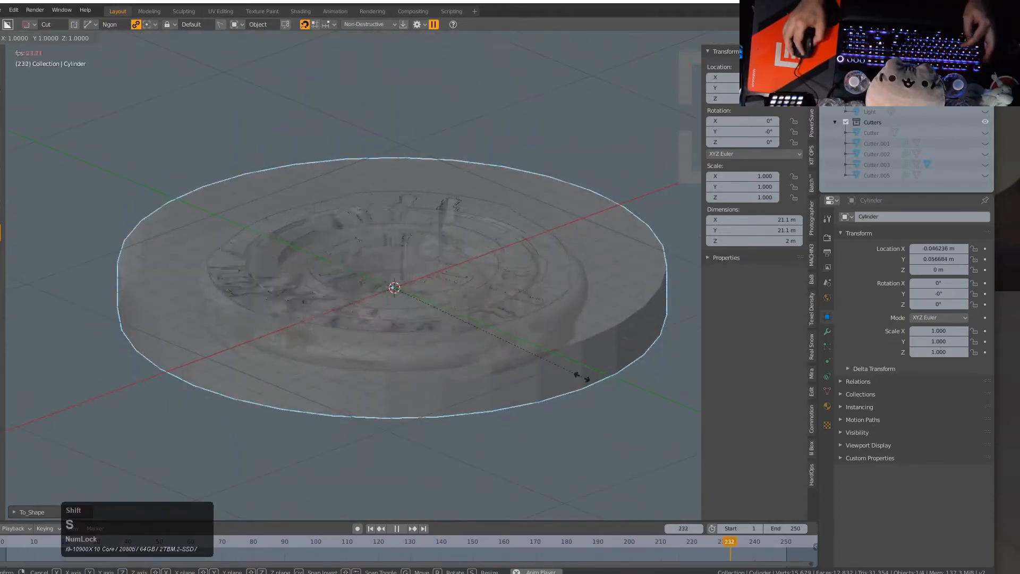
{"action": "left_click", "coordinate": [526, 336]}
{"action": "key", "text": "z"}
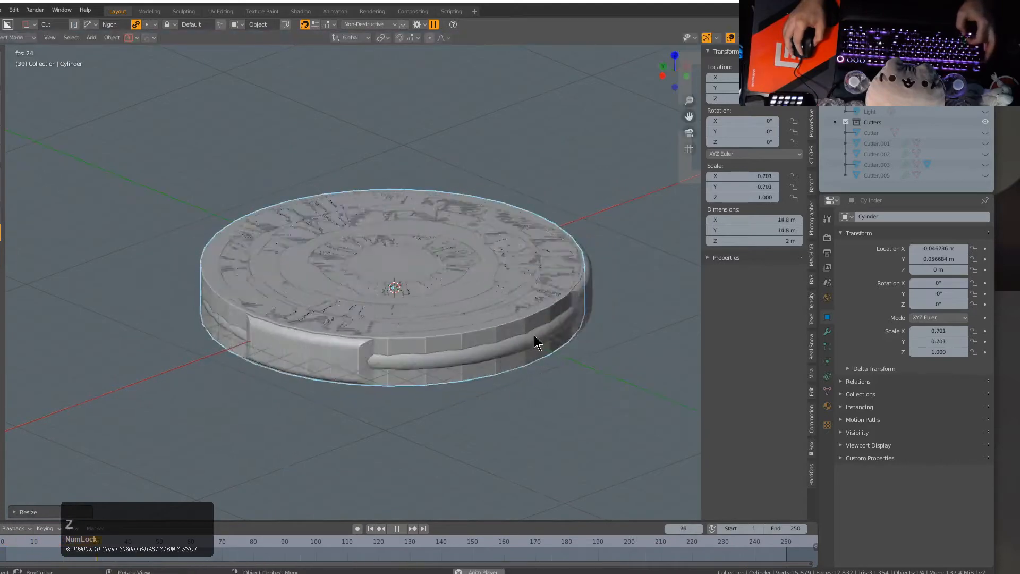
{"action": "middle_click_drag", "start_coordinate": [534, 335], "coordinate": [544, 350]}
{"action": "key", "text": "s"}
{"action": "key", "text": "shift+z"}
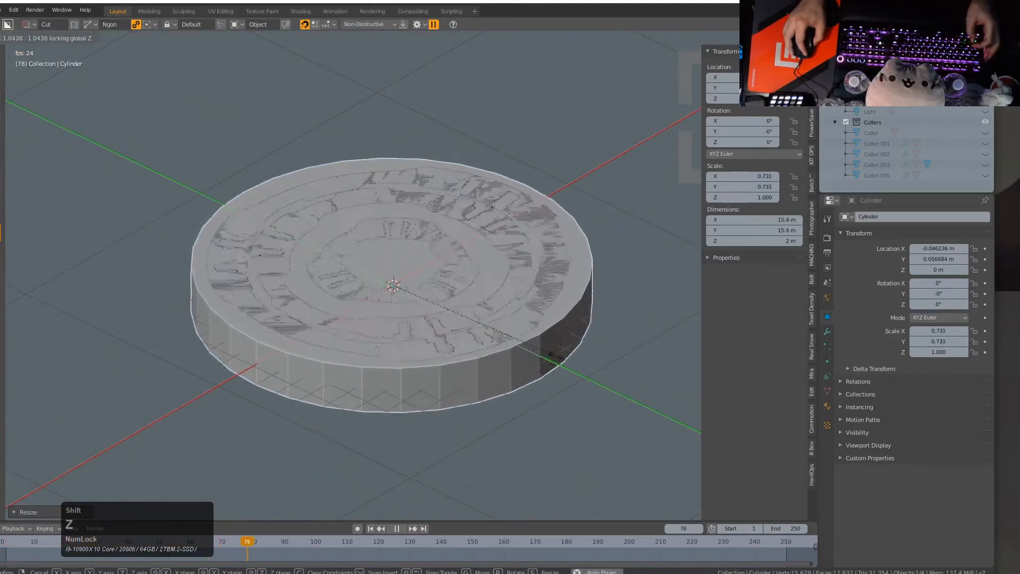
{"action": "left_click", "coordinate": [562, 358]}
Step: Sharpen the cylinder with HardOps and add a 9-segment bevel about 0.338 wide
{"action": "key", "text": "q"}
{"action": "left_click", "coordinate": [529, 314]}
{"action": "key", "text": "q"}
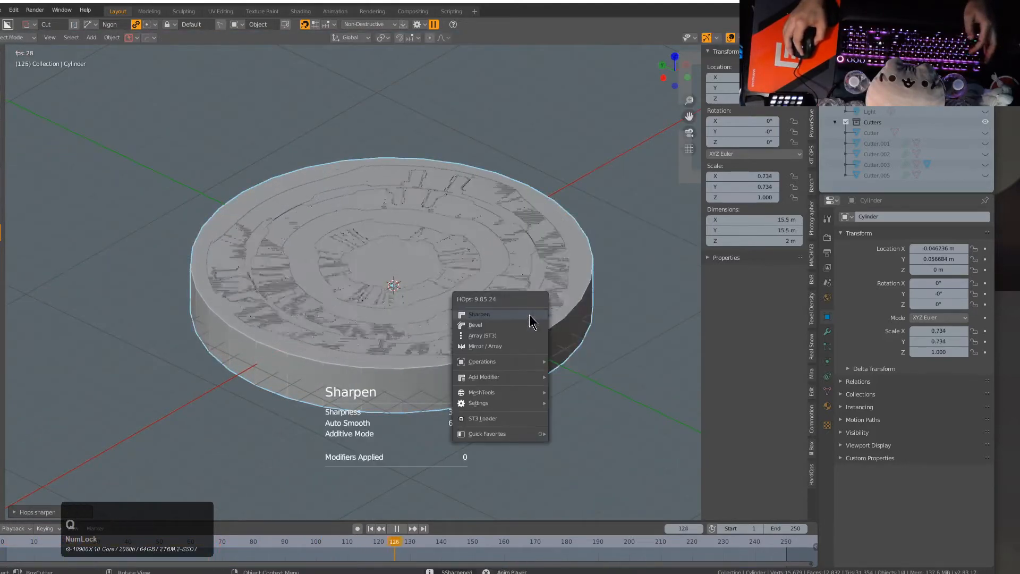
{"action": "left_click", "coordinate": [519, 325]}
{"action": "scroll", "coordinate": [398, 316], "scroll_direction": "up", "scroll_amount": 5}
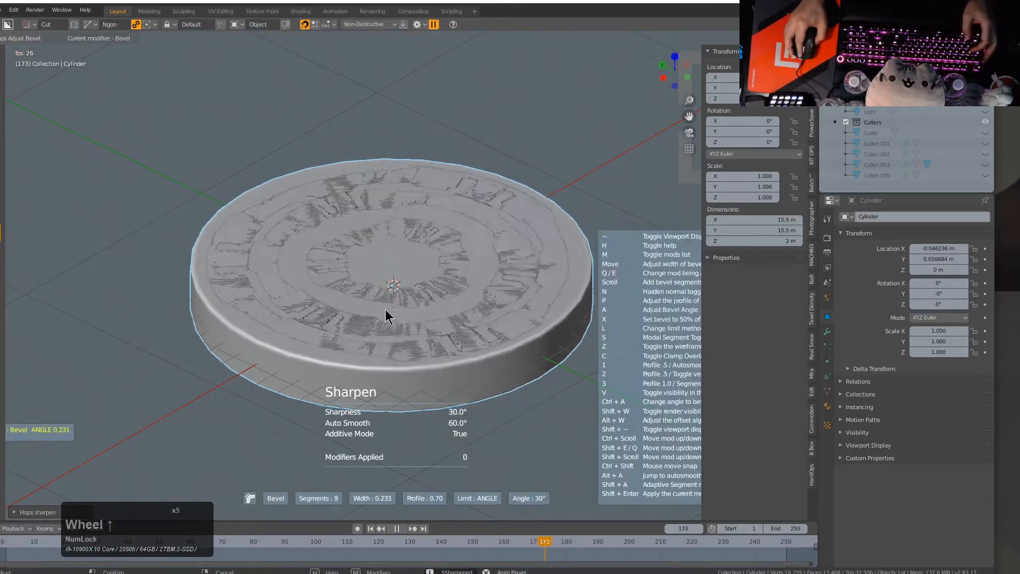
{"action": "left_click", "coordinate": [340, 300]}
Step: Add a Solidify modifier to the cylinder, thickening it outward to about 2.12 m tall
{"action": "key", "text": "q"}
{"action": "mouse_move", "coordinate": [399, 371]}
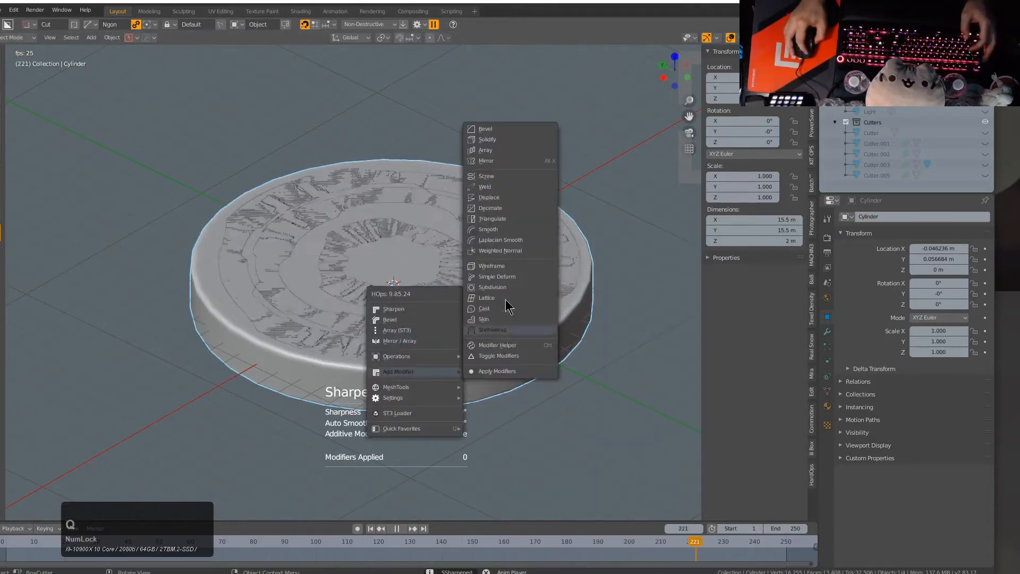
{"action": "left_click", "coordinate": [505, 140]}
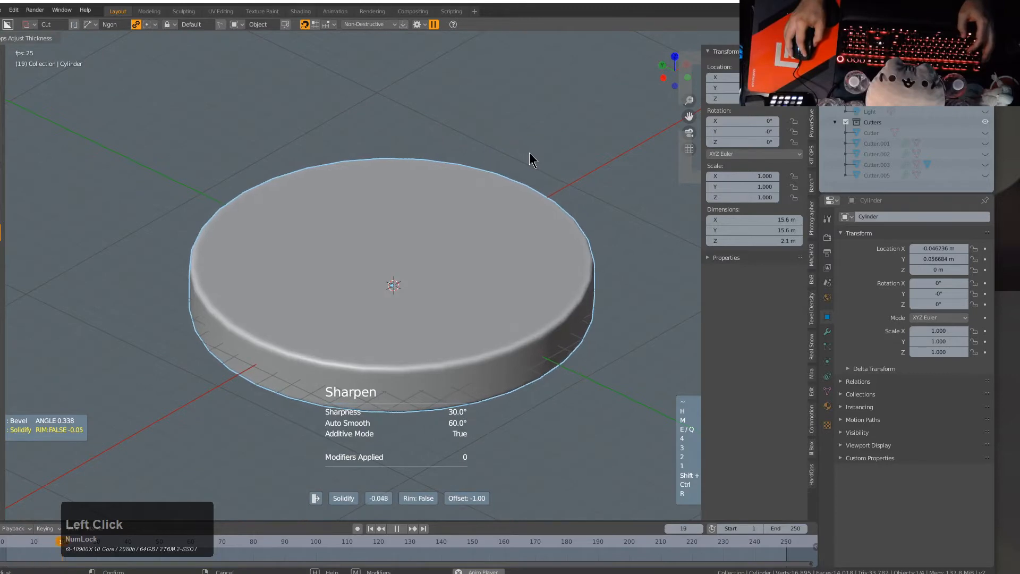
{"action": "left_click", "coordinate": [535, 155]}
Step: Stop the animation and add a blank glass material to the cylinder through the HardOps material list
{"action": "key", "text": "q"}
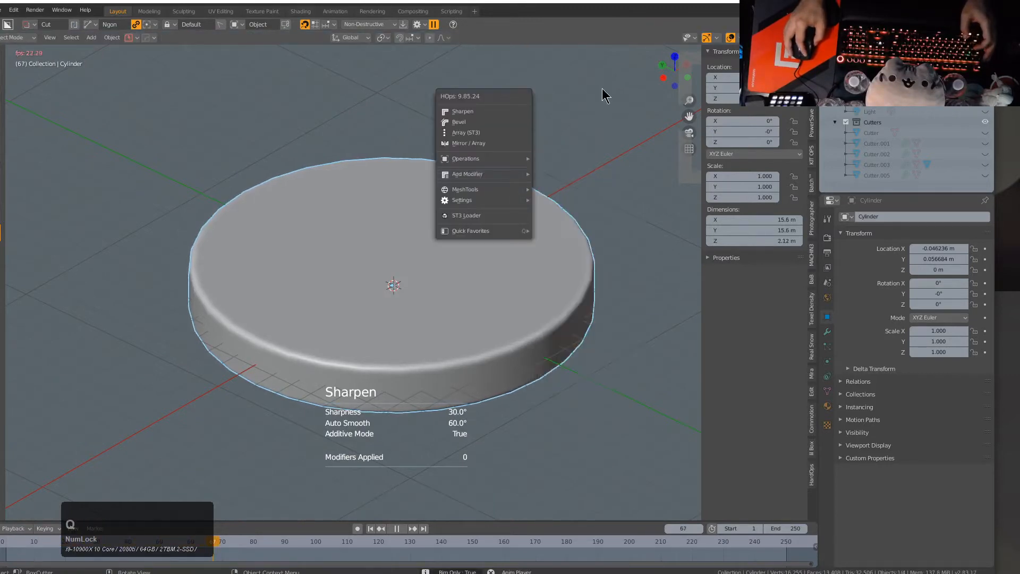
{"action": "key", "text": "m"}
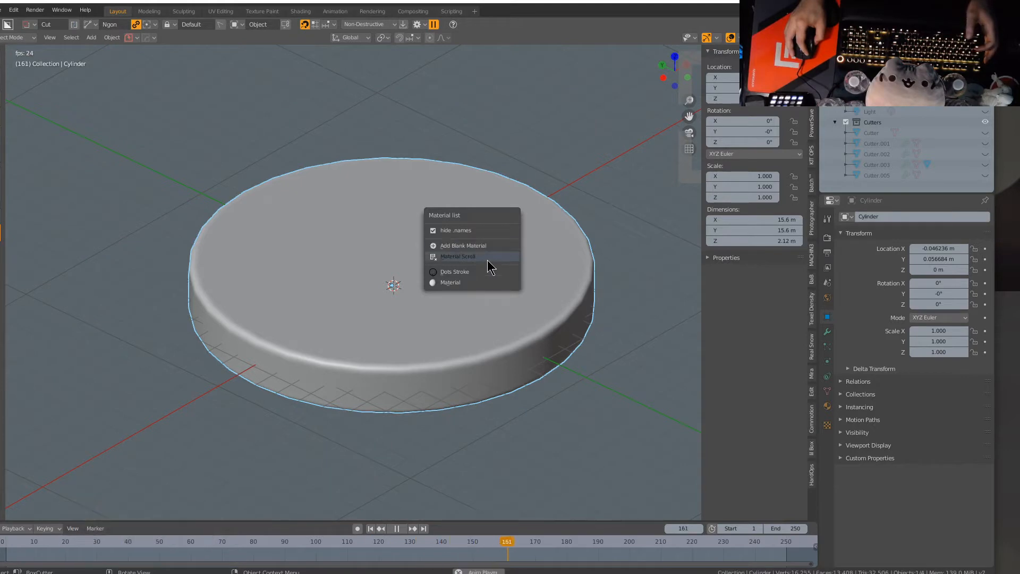
{"action": "key", "text": "Escape"}
{"action": "key", "text": "Escape"}
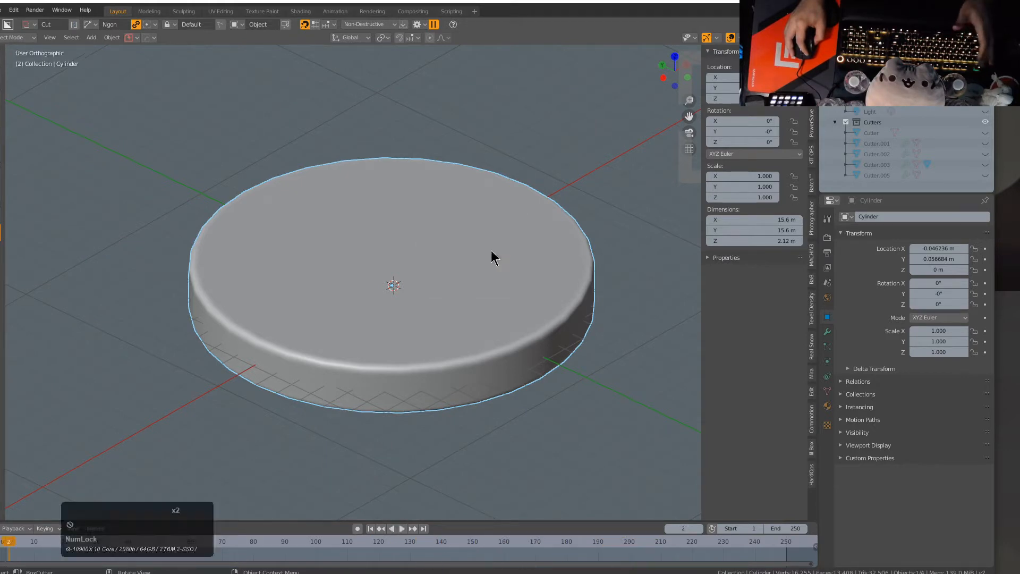
{"action": "key", "text": "q"}
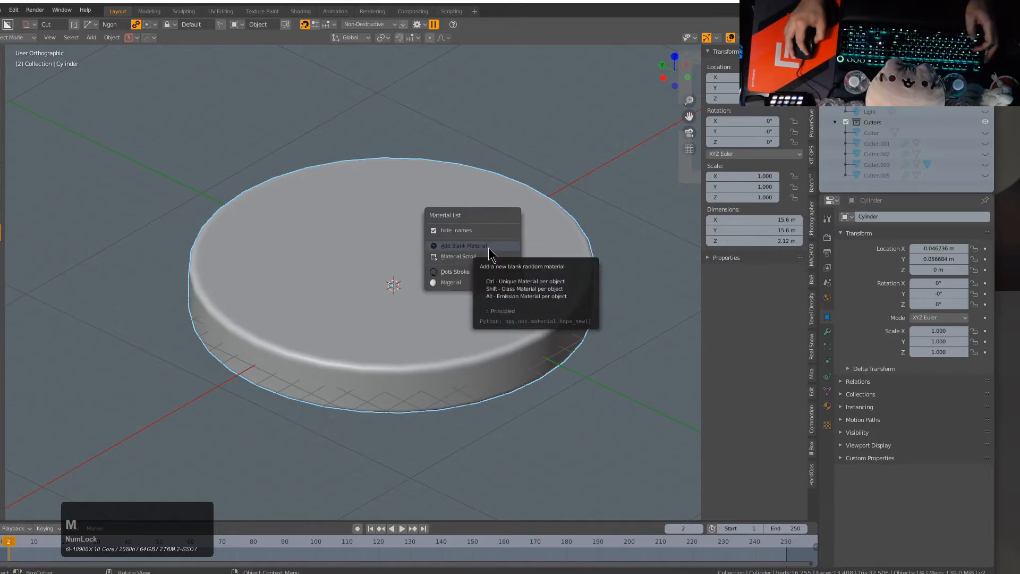
{"action": "left_click", "coordinate": [489, 249]}
{"action": "middle_click_drag", "start_coordinate": [496, 228], "coordinate": [519, 249]}
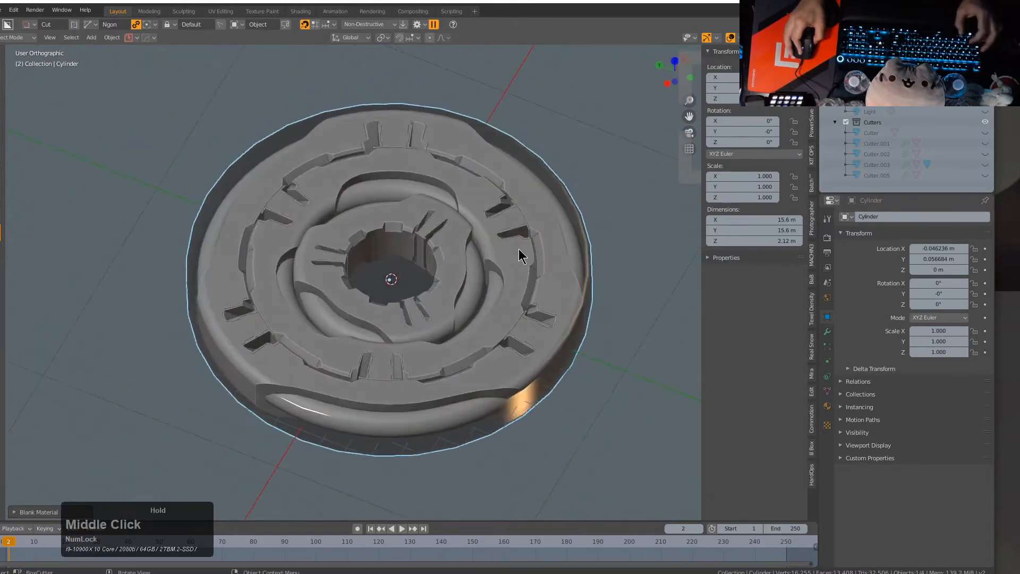
Step: Resume playback, select the three rings, and give each a unique blank HardOps material
{"action": "key", "text": "alt+a"}
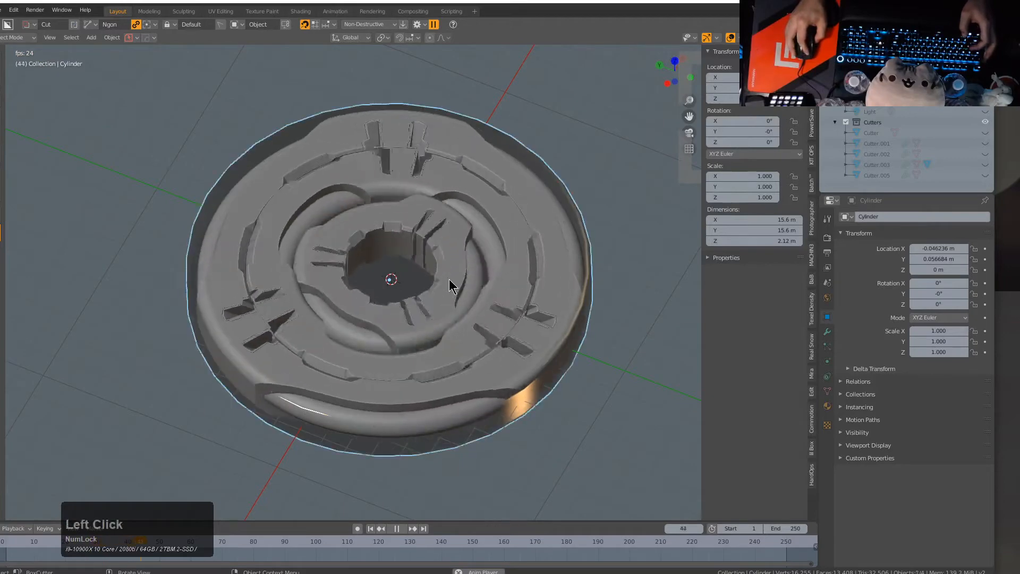
{"action": "left_click", "coordinate": [513, 212]}
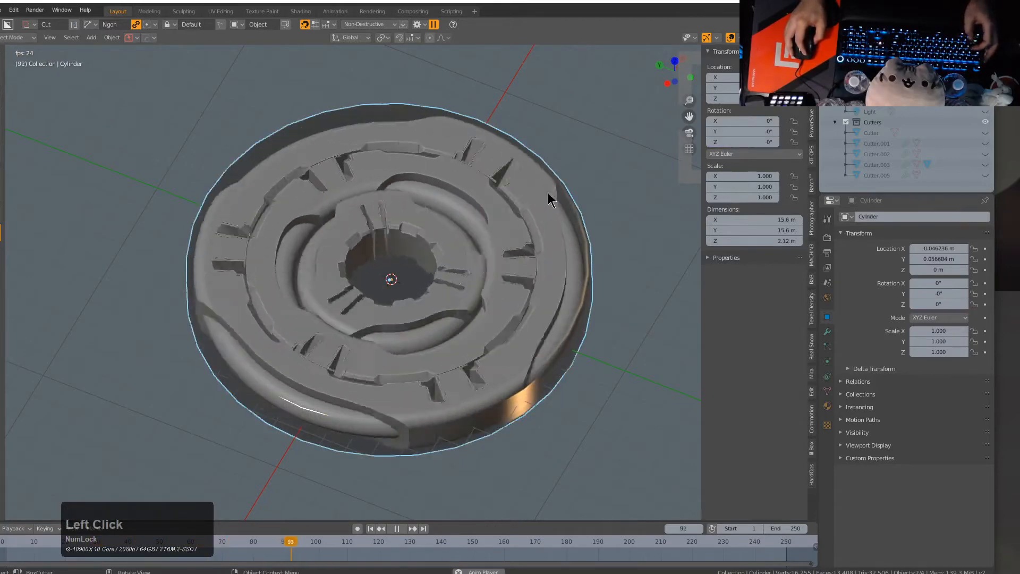
{"action": "left_click", "coordinate": [538, 160]}
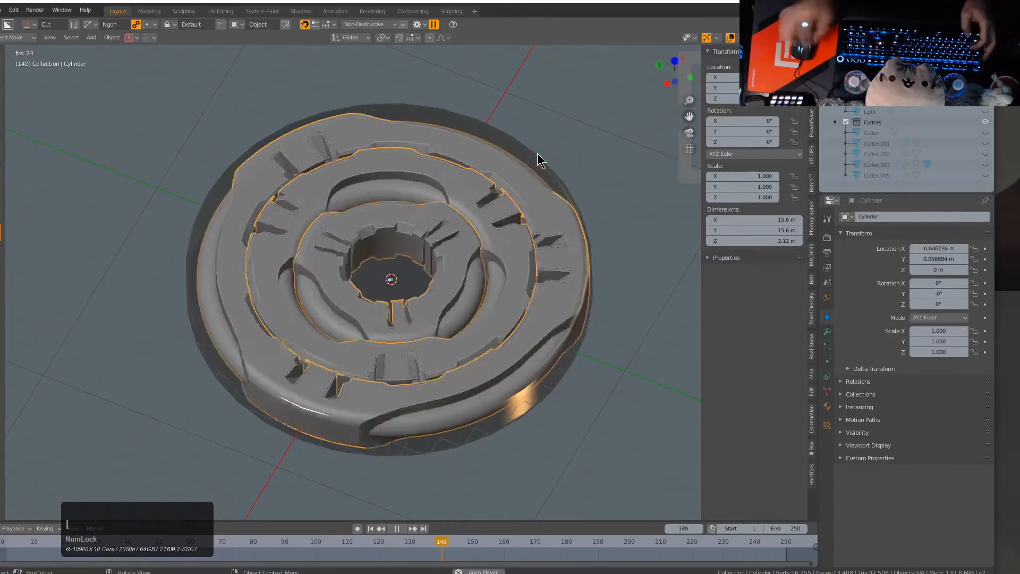
{"action": "key", "text": "m"}
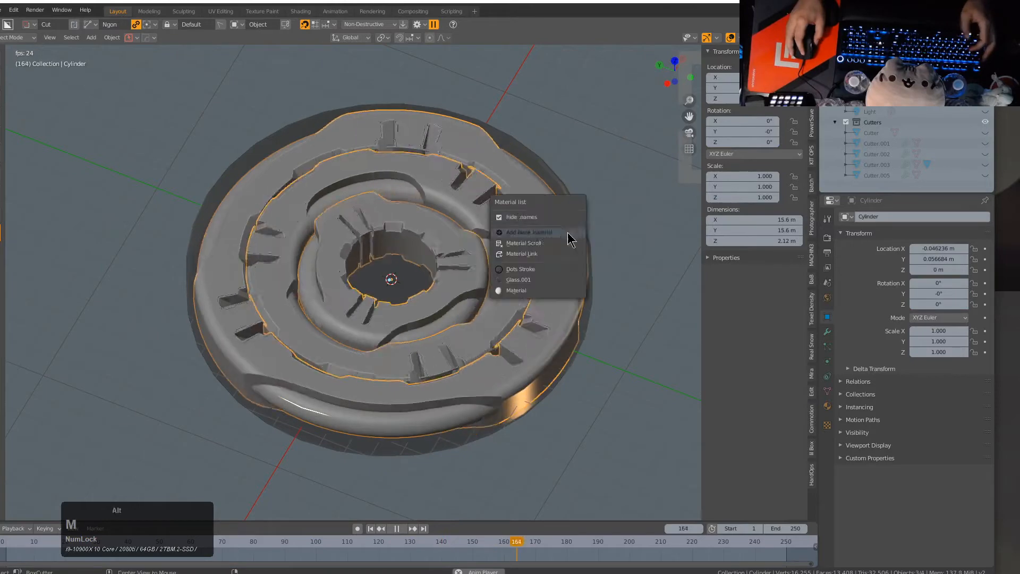
{"action": "left_click", "coordinate": [543, 248], "text": "ctrl"}
Step: Select the middle ring and switch its material to Material.003 with HardOps Material Scroll
{"action": "scroll", "coordinate": [544, 246], "scroll_direction": "up", "scroll_amount": 1}
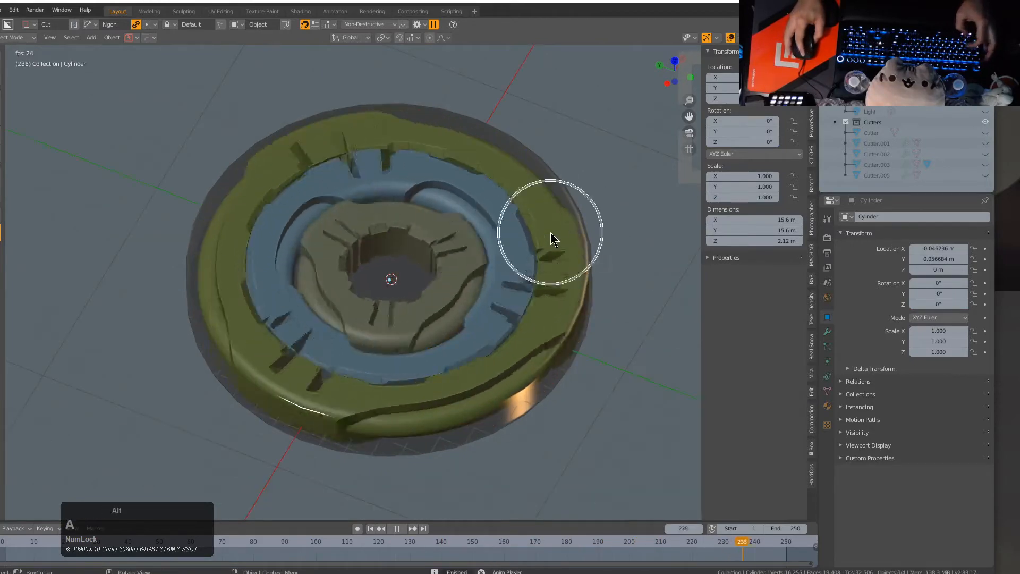
{"action": "mouse_move", "coordinate": [551, 232]}
{"action": "middle_mouse_down"}
{"action": "mouse_move", "coordinate": [538, 174]}
{"action": "mouse_move", "coordinate": [544, 148]}
{"action": "mouse_move", "coordinate": [531, 221]}
{"action": "middle_mouse_up"}
{"action": "scroll", "coordinate": [530, 221], "scroll_direction": "up", "scroll_amount": 3}
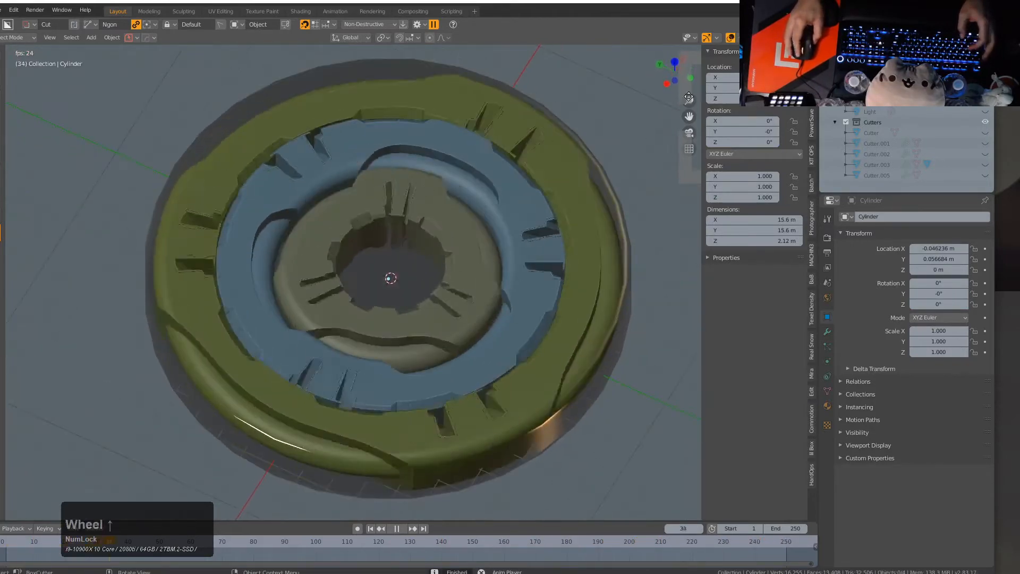
{"action": "middle_click_drag", "start_coordinate": [481, 269], "coordinate": [493, 250]}
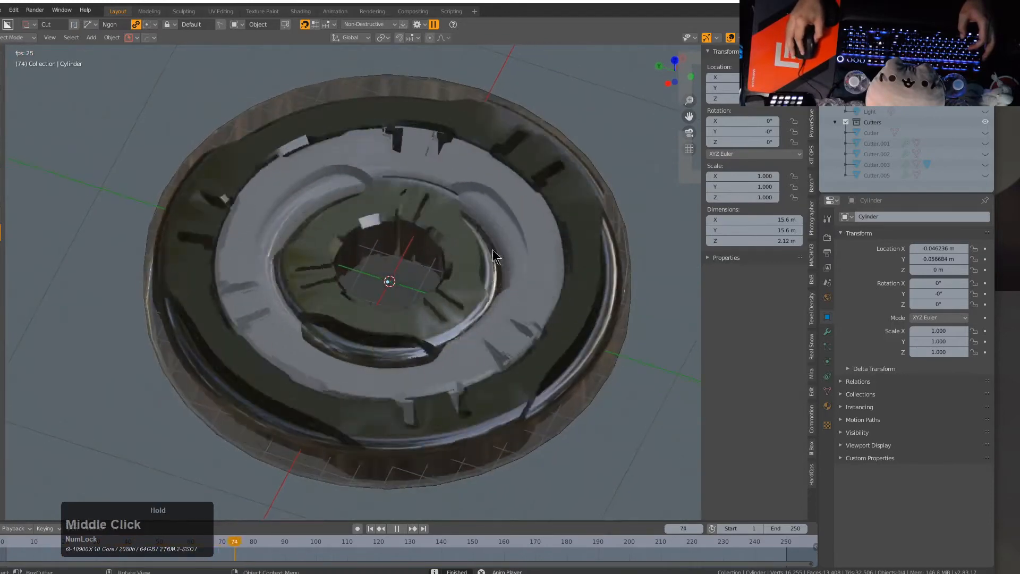
{"action": "left_click", "coordinate": [504, 210]}
{"action": "left_click", "coordinate": [504, 209]}
{"action": "key", "text": "m"}
{"action": "left_click", "coordinate": [502, 211]}
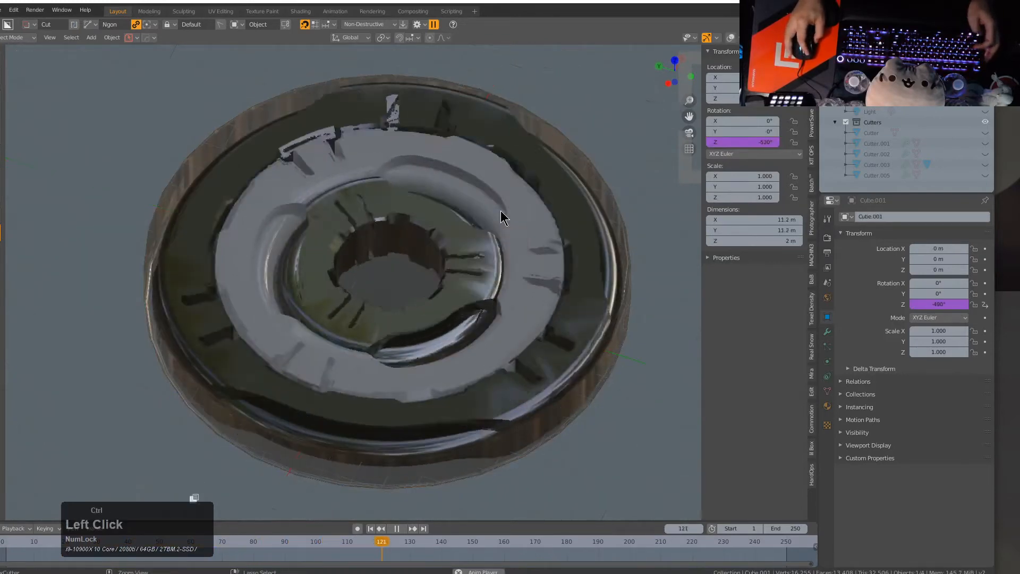
{"action": "scroll", "coordinate": [501, 210], "scroll_direction": "up", "scroll_amount": 2}
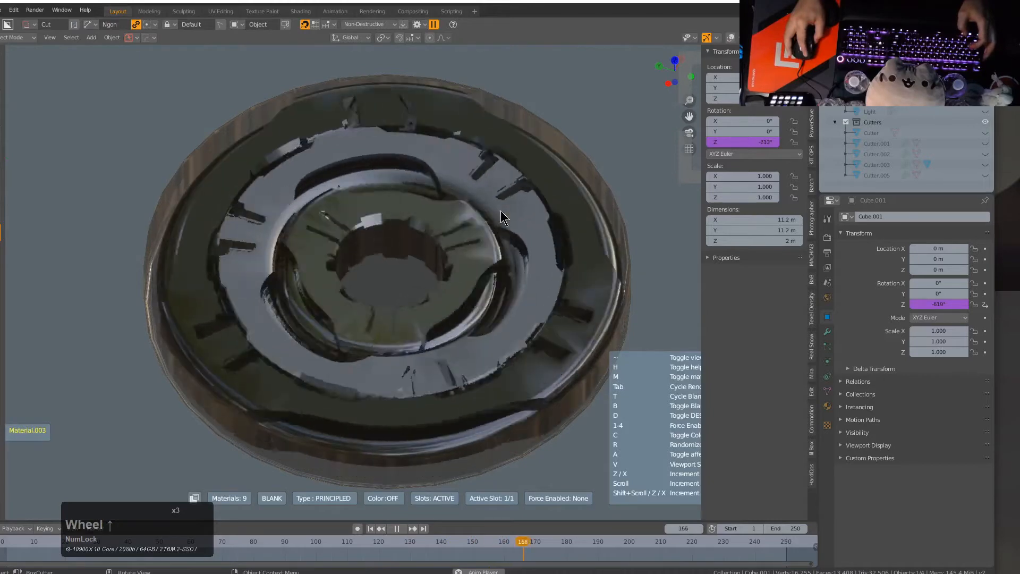
{"action": "middle_click_drag", "start_coordinate": [501, 211], "coordinate": [435, 308]}
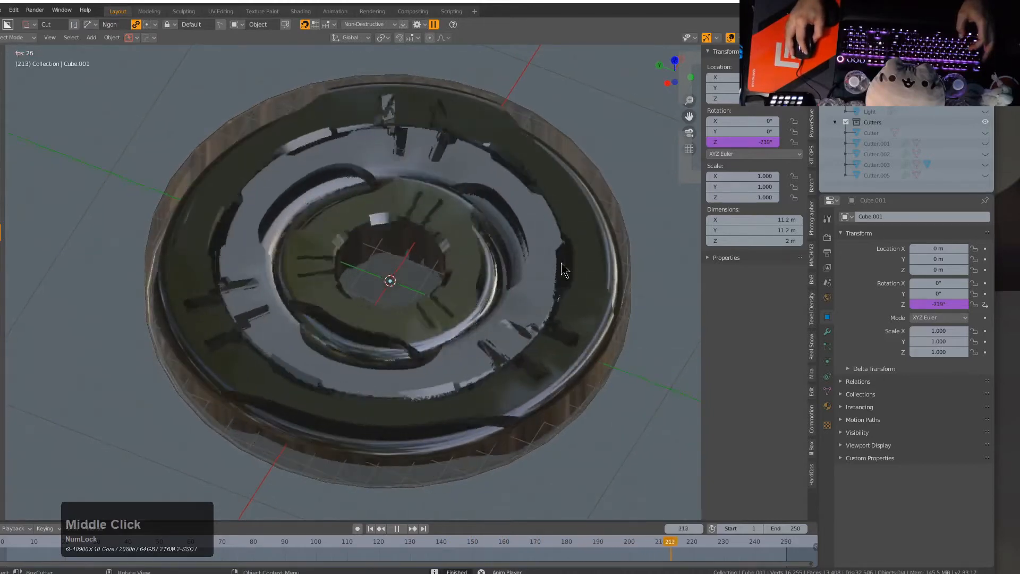
Step: Select the middle ring and sharpen it with HardOps, adding a Weighted Normal modifier with Keep Sharp
{"action": "left_click", "coordinate": [543, 234]}
{"action": "left_click", "coordinate": [543, 235]}
{"action": "left_click", "coordinate": [543, 235]}
{"action": "key", "text": "alt+m"}
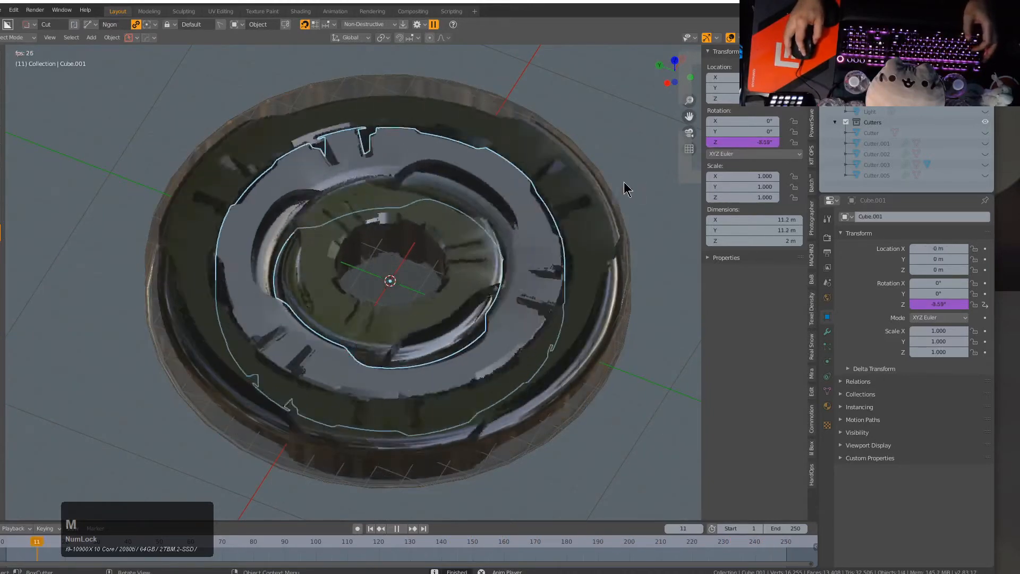
{"action": "key", "text": "q"}
{"action": "left_click", "coordinate": [505, 171]}
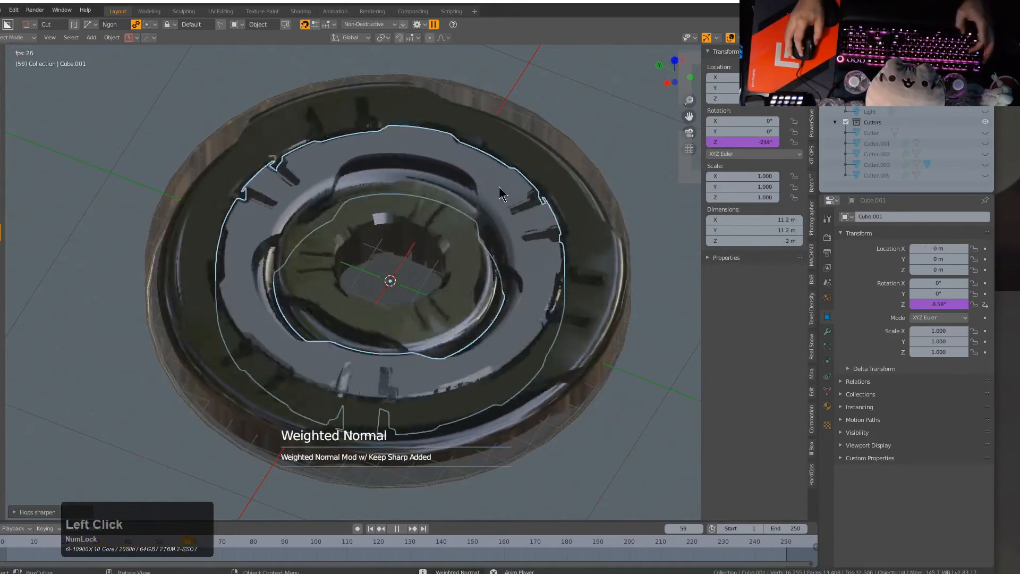
Step: Apply the HardOps Sharpen with Weighted Normal to the outer and inner rings, leaving everything deselected
{"action": "left_click", "coordinate": [531, 150]}
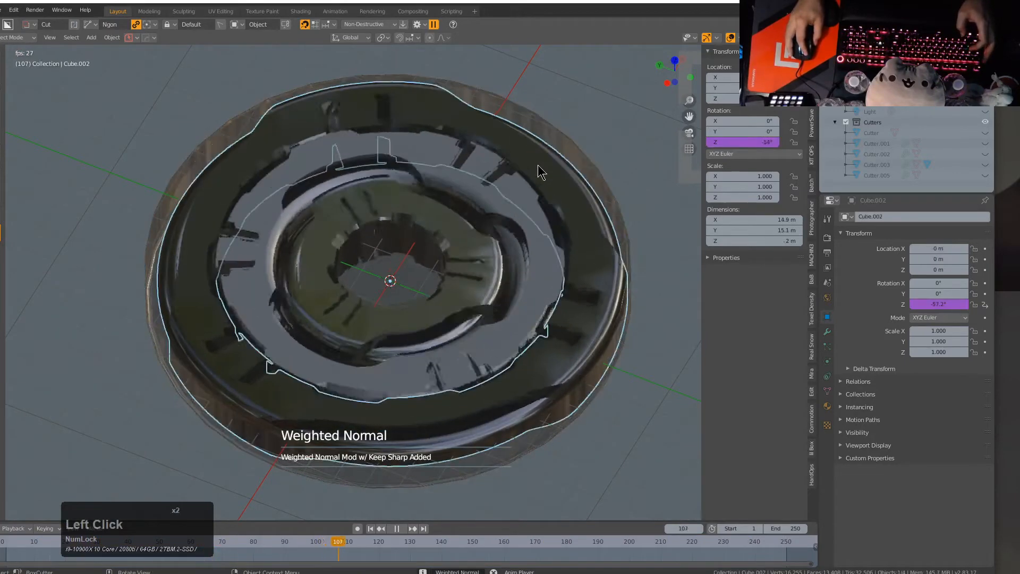
{"action": "key", "text": "q"}
{"action": "left_click", "coordinate": [538, 169]}
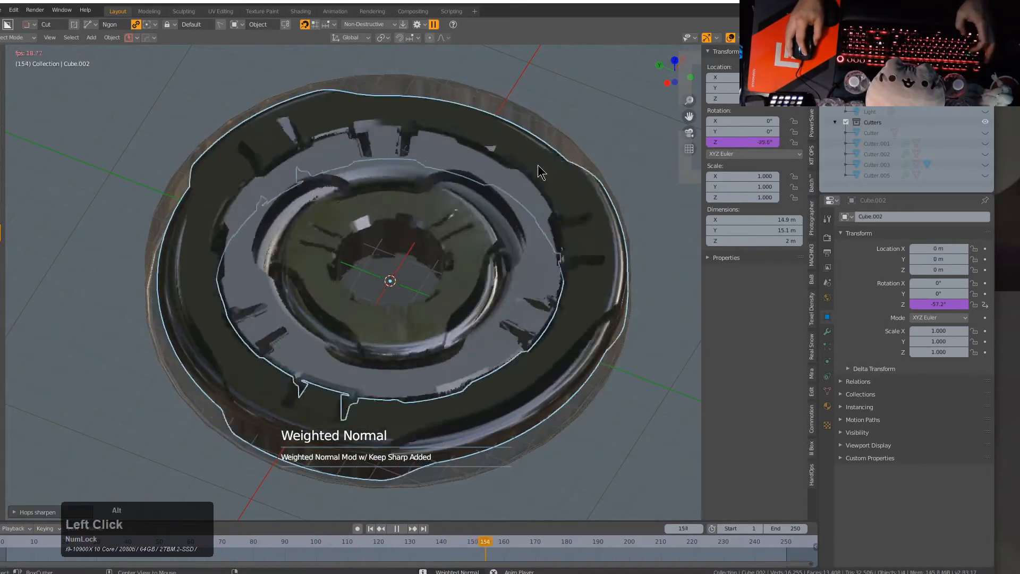
{"action": "left_click", "coordinate": [468, 247]}
{"action": "left_click", "coordinate": [468, 247]}
{"action": "key", "text": "q"}
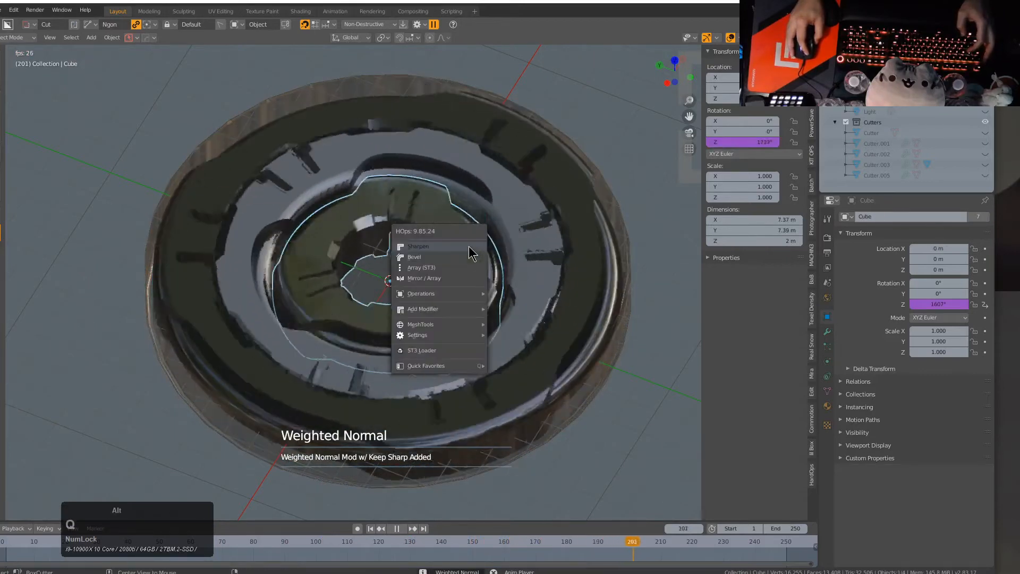
{"action": "left_click", "coordinate": [472, 246]}
{"action": "key", "text": "alt+a"}
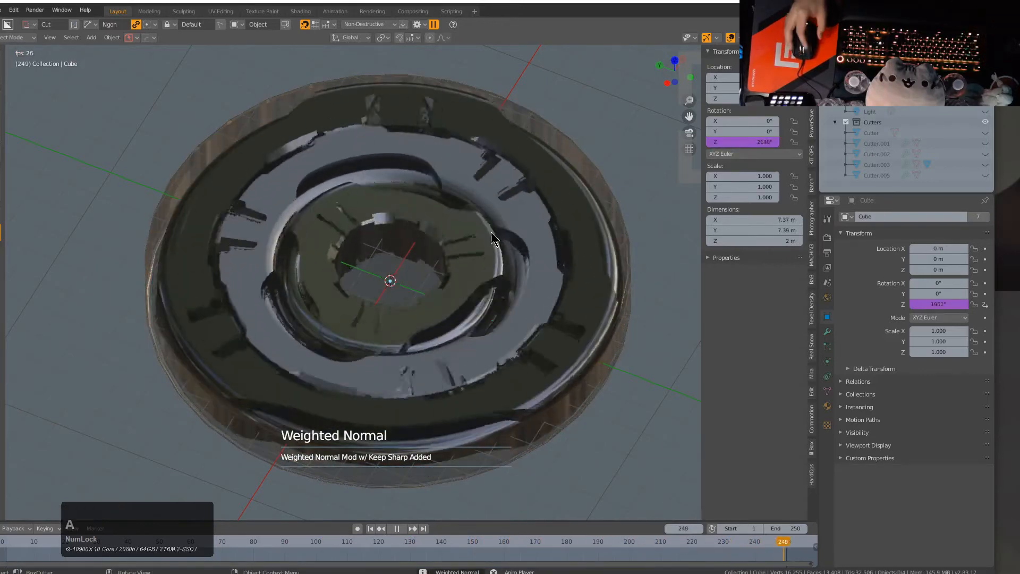
Step: Add a Bezier circle at the centre and scale it to about 6.6 m across, around the inner ring
{"action": "middle_click_drag", "start_coordinate": [491, 231], "coordinate": [482, 365]}
{"action": "key", "text": "shift+a"}
{"action": "left_click", "coordinate": [483, 349]}
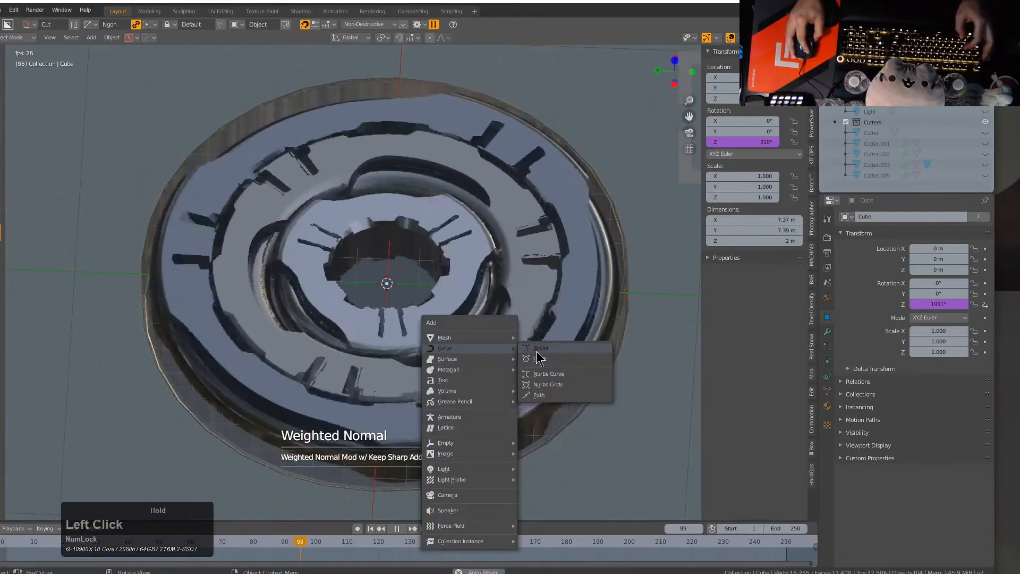
{"action": "left_click", "coordinate": [538, 355]}
{"action": "key", "text": "s"}
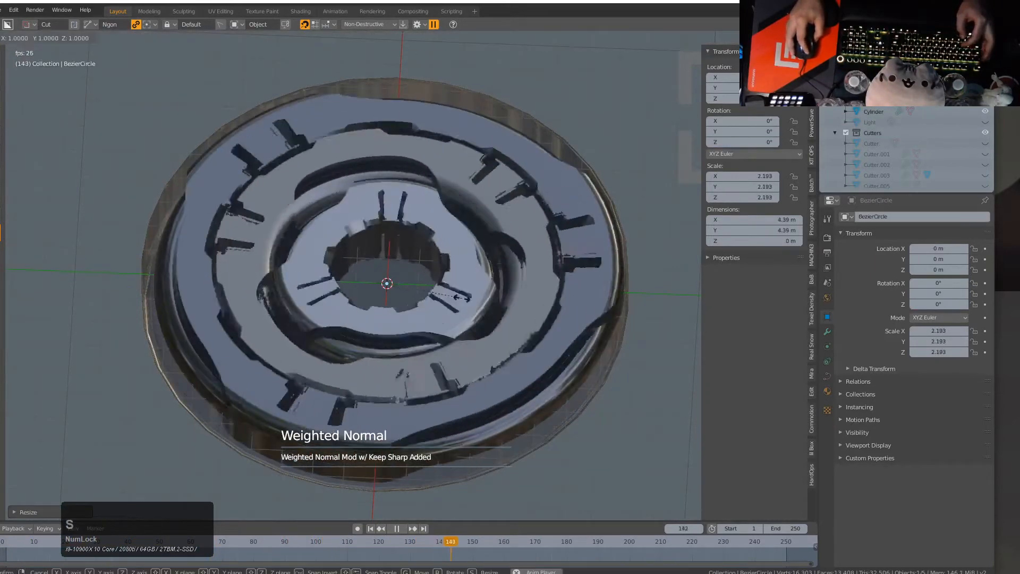
{"action": "left_click", "coordinate": [496, 321]}
Step: Raise the Bezier circle to about 0.95 m on Z and thicken it to about 0.24 m with HardOps Adjust Curve
{"action": "key", "text": "g"}
{"action": "key", "text": "z"}
{"action": "left_click", "coordinate": [489, 300]}
{"action": "key", "text": "q"}
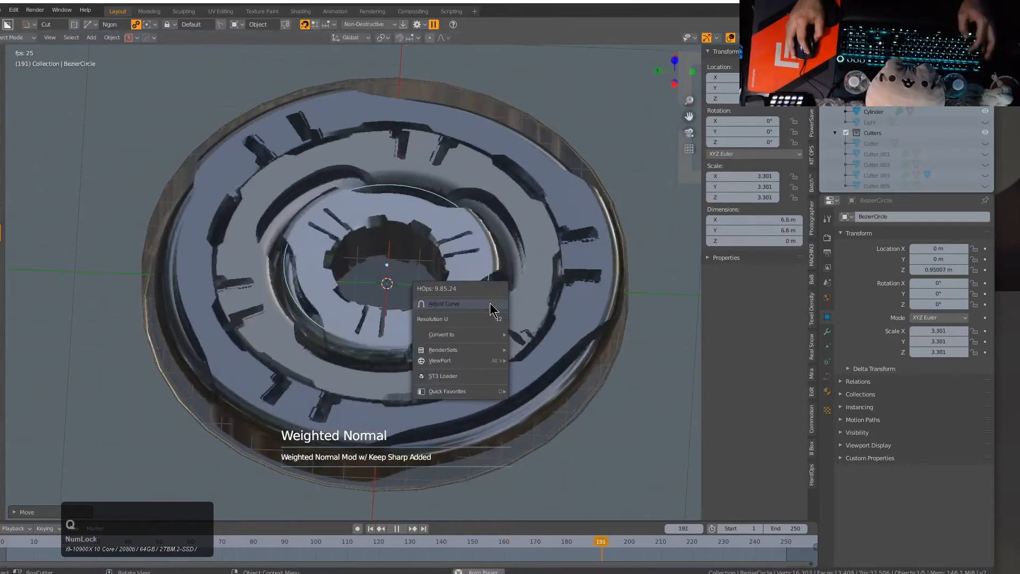
{"action": "left_click", "coordinate": [490, 304]}
{"action": "left_click", "coordinate": [470, 304]}
Step: Generate a blank emission-type material for the Bezier circle with HardOps Material Scroll
{"action": "key", "text": "ctrl+m"}
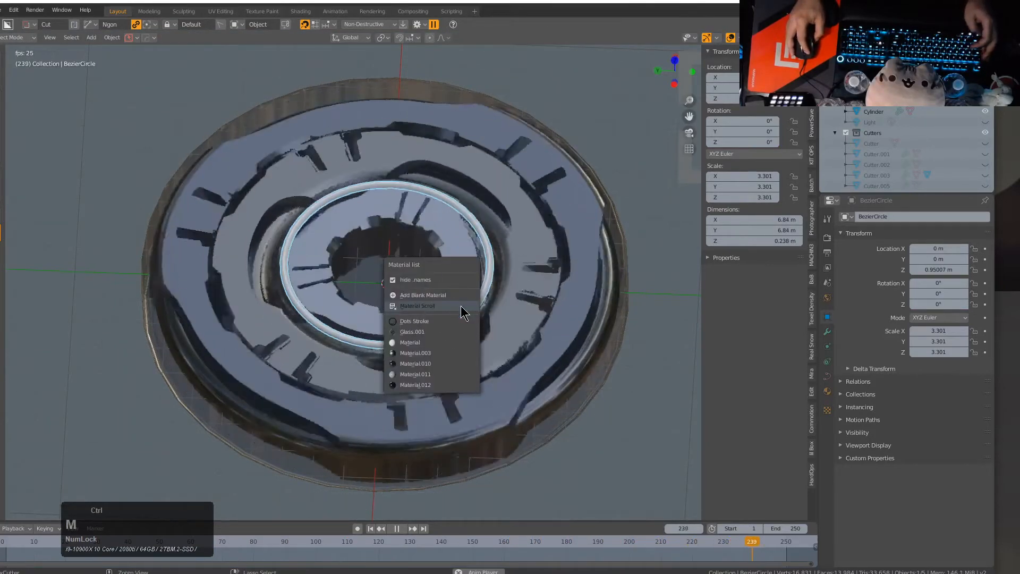
{"action": "left_click", "coordinate": [455, 308]}
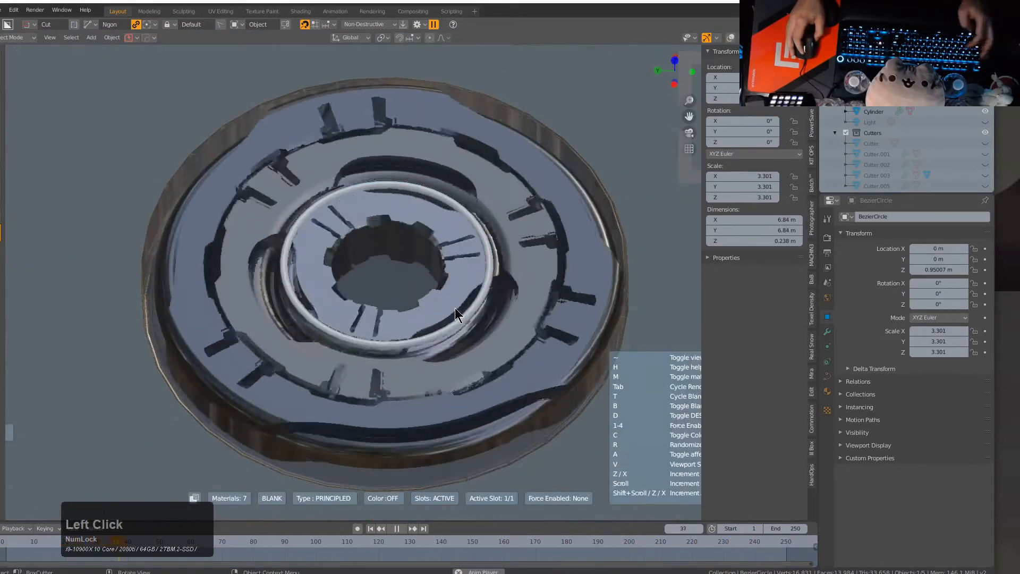
{"action": "scroll", "coordinate": [455, 308], "scroll_direction": "up", "scroll_amount": 1}
{"action": "key", "text": "t"}
{"action": "scroll", "coordinate": [455, 308], "scroll_direction": "up", "scroll_amount": 5}
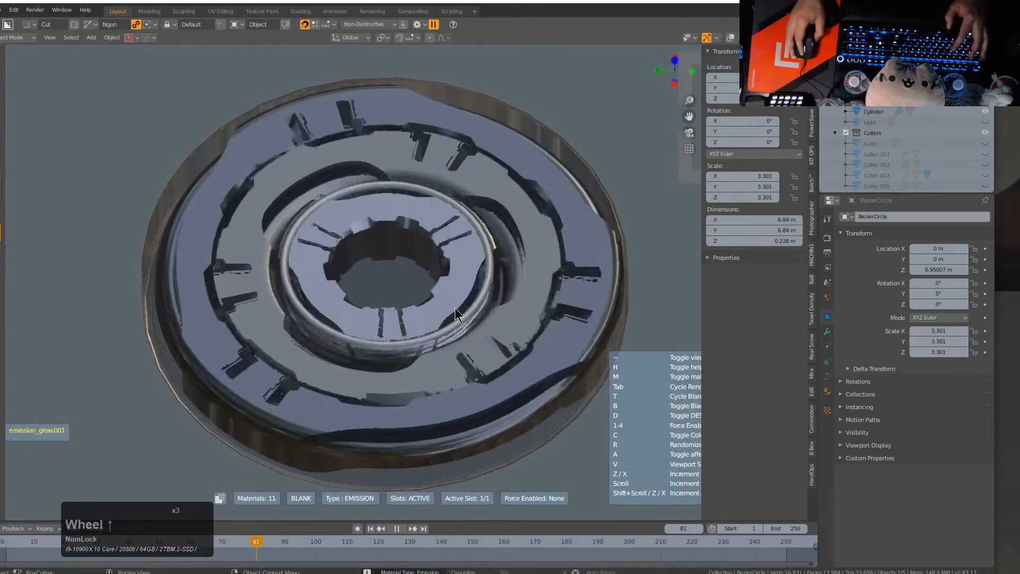
{"action": "scroll", "coordinate": [454, 307], "scroll_direction": "up", "scroll_amount": 1}
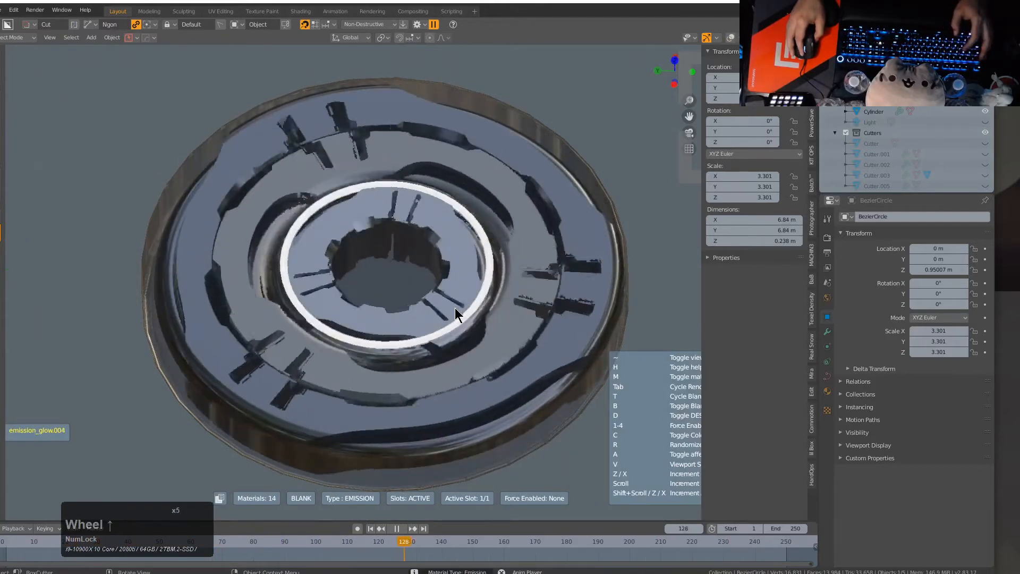
{"action": "scroll", "coordinate": [455, 308], "scroll_direction": "up", "scroll_amount": 2}
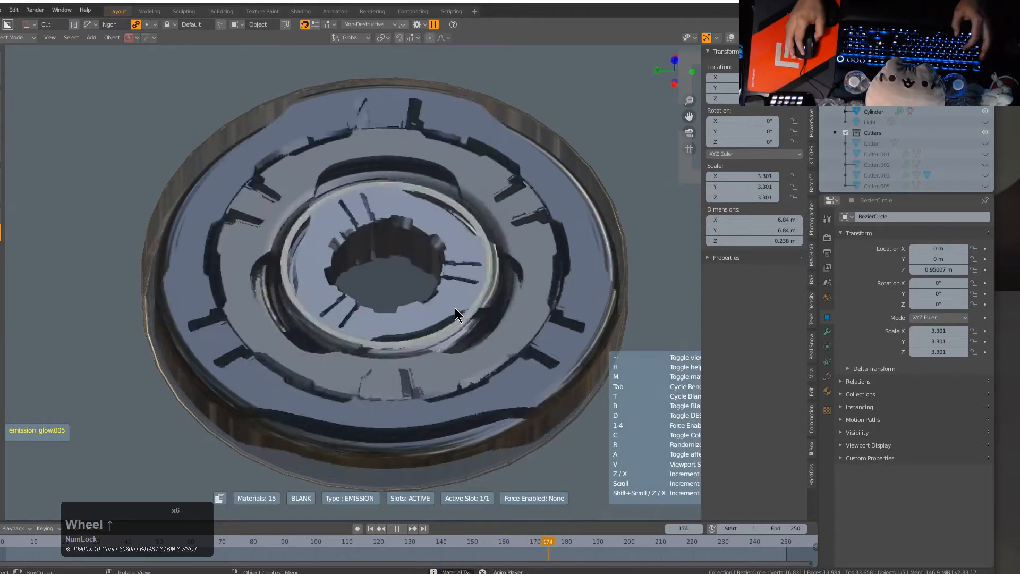
{"action": "left_click", "coordinate": [455, 308]}
Step: Enlarge the Bezier circle to about 7.4 m across and thin its profile to about 0.12 m with Adjust Curve
{"action": "key", "text": "s"}
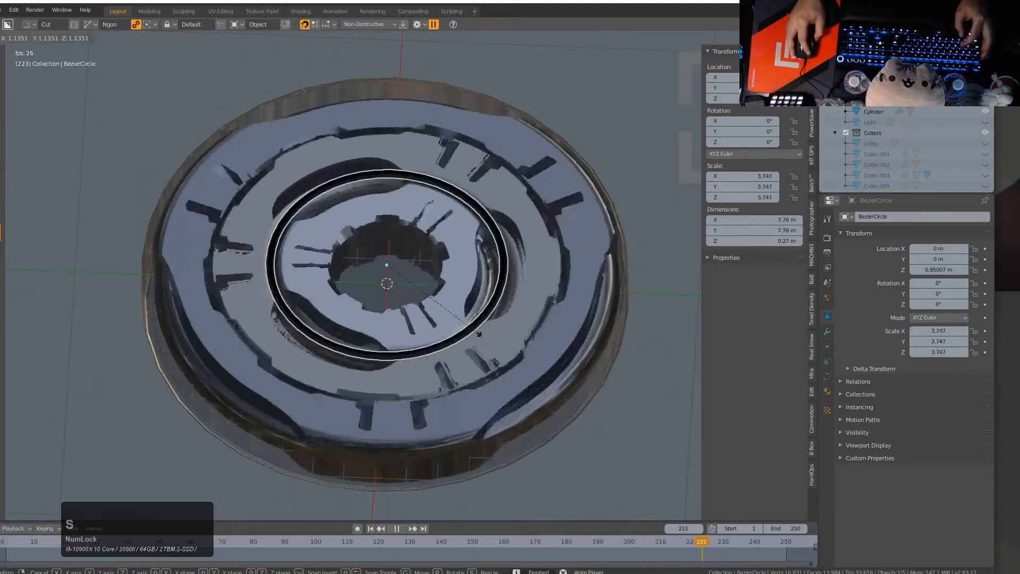
{"action": "left_click", "coordinate": [477, 324]}
{"action": "left_click", "coordinate": [487, 321]}
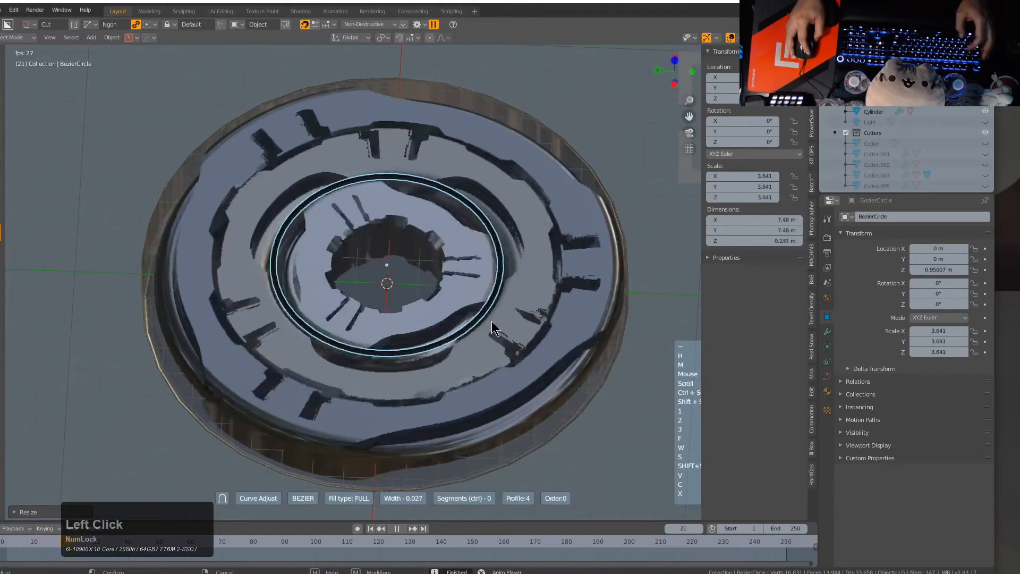
{"action": "left_click", "coordinate": [496, 321]}
Step: Try lowering the Bezier circle to about 0.49 m on Z
{"action": "key", "text": "g"}
{"action": "key", "text": "z"}
{"action": "left_click", "coordinate": [501, 326]}
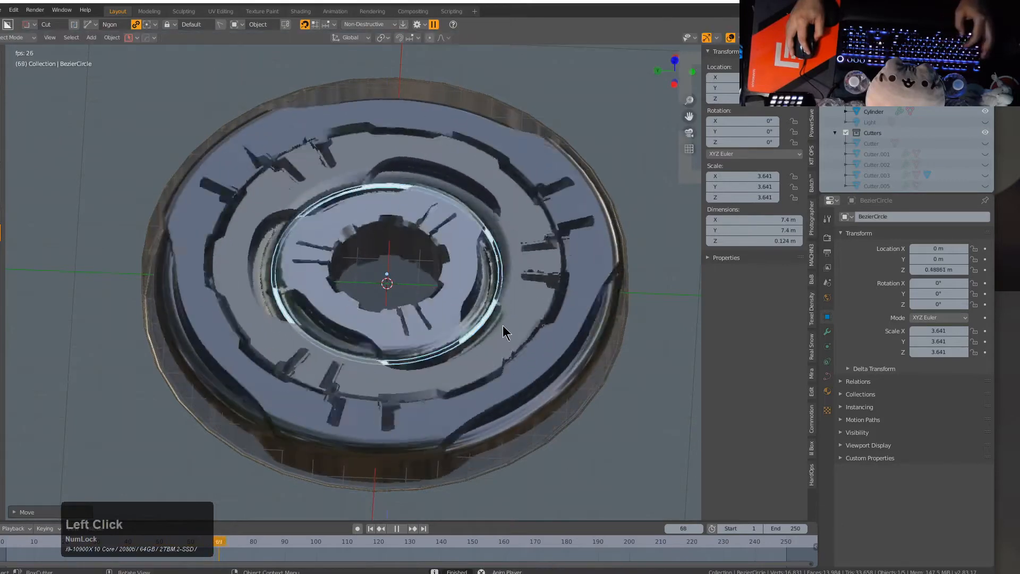
Step: Shrink the Bezier circle to about 6.93 m across and lower it to about 0.65 m on Z
{"action": "key", "text": "s"}
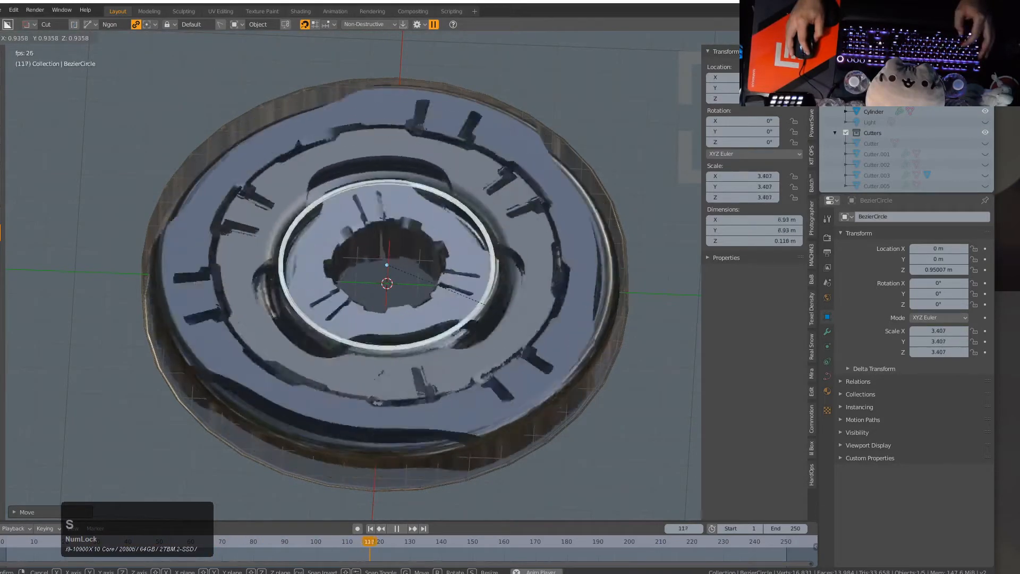
{"action": "left_click", "coordinate": [485, 305]}
{"action": "key", "text": "g"}
{"action": "key", "text": "z"}
{"action": "left_click", "coordinate": [496, 315]}
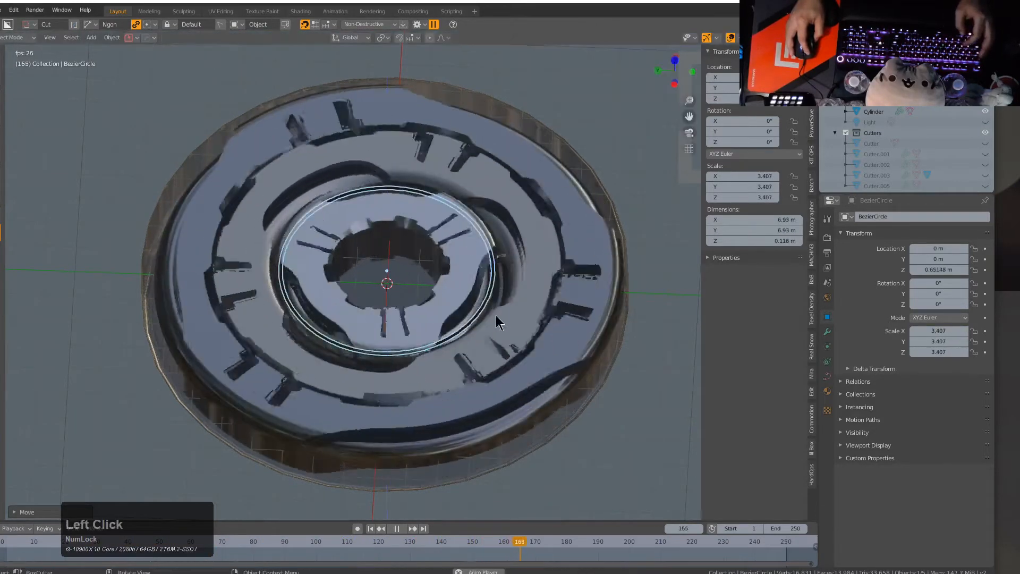
Step: Enter Edit Mode and set the emission glow material's Color1 to blue, Color2 to yellow, and Emit Multiplier to 16
{"action": "scroll", "coordinate": [467, 340], "scroll_direction": "up", "scroll_amount": 4}
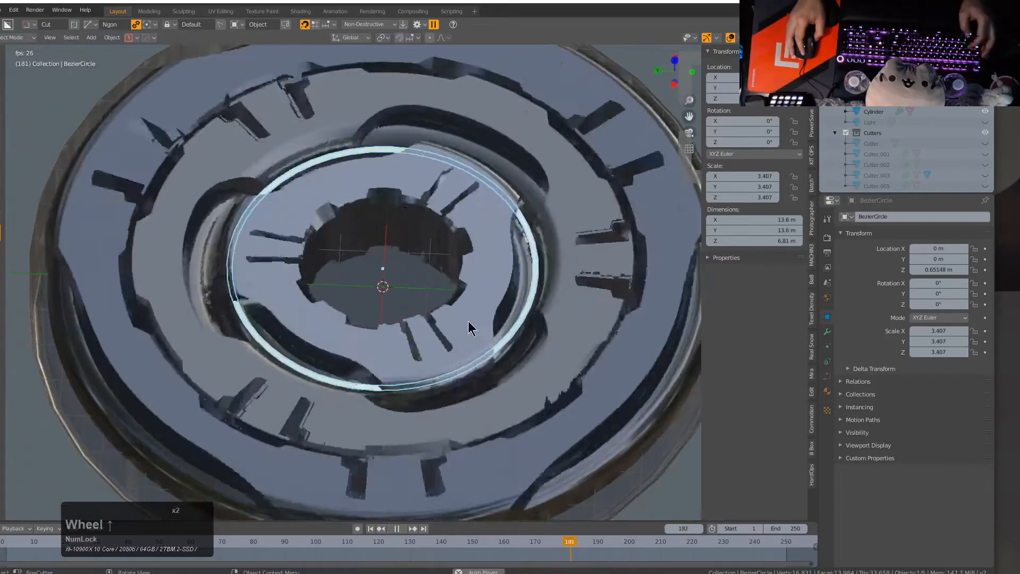
{"action": "key", "text": "Tab"}
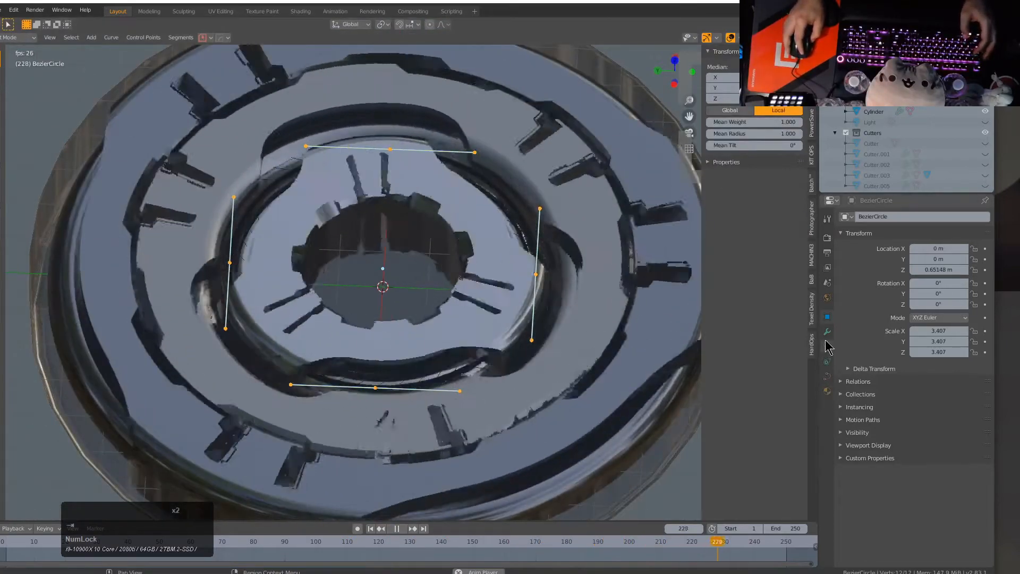
{"action": "left_click", "coordinate": [828, 391]}
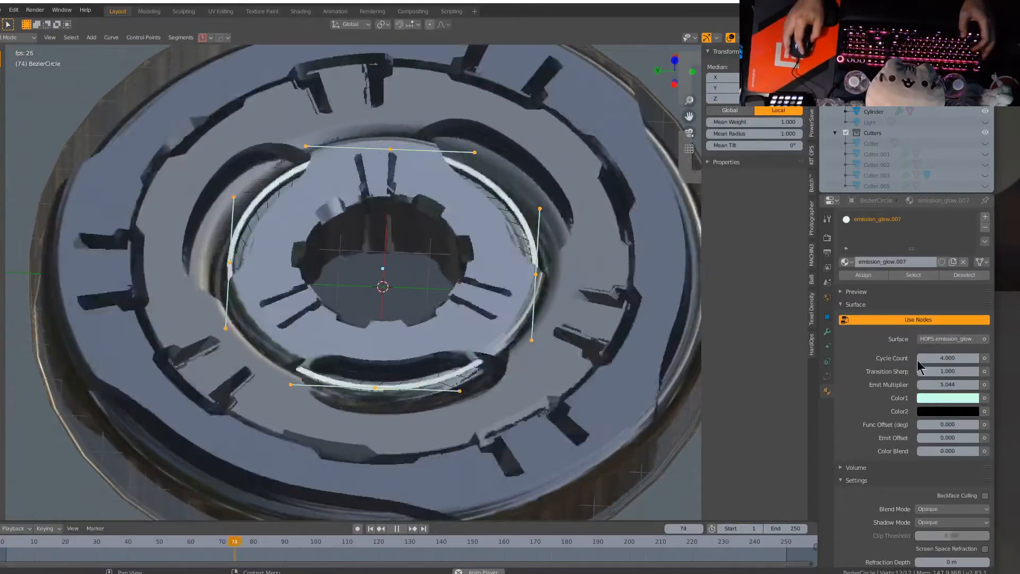
{"action": "left_click", "coordinate": [947, 412]}
{"action": "left_click_drag", "start_coordinate": [970, 287], "coordinate": [971, 261]}
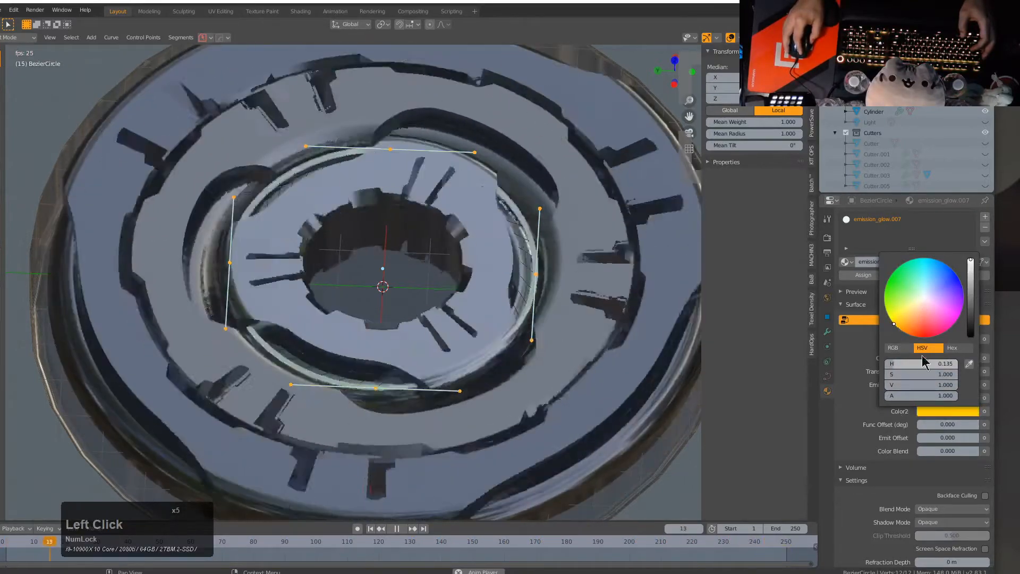
{"action": "left_click", "coordinate": [948, 398]}
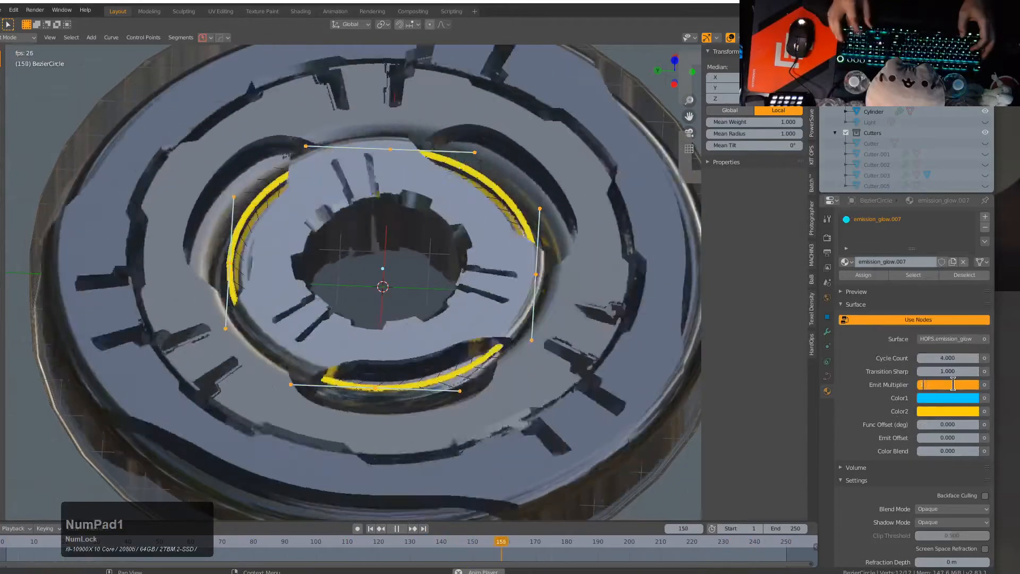
Step: Duplicate the curve circle in place, enlarge the copy to cross the outer ring's notches, and adjust its height along Z
{"action": "scroll", "coordinate": [553, 290], "scroll_direction": "down", "scroll_amount": 2}
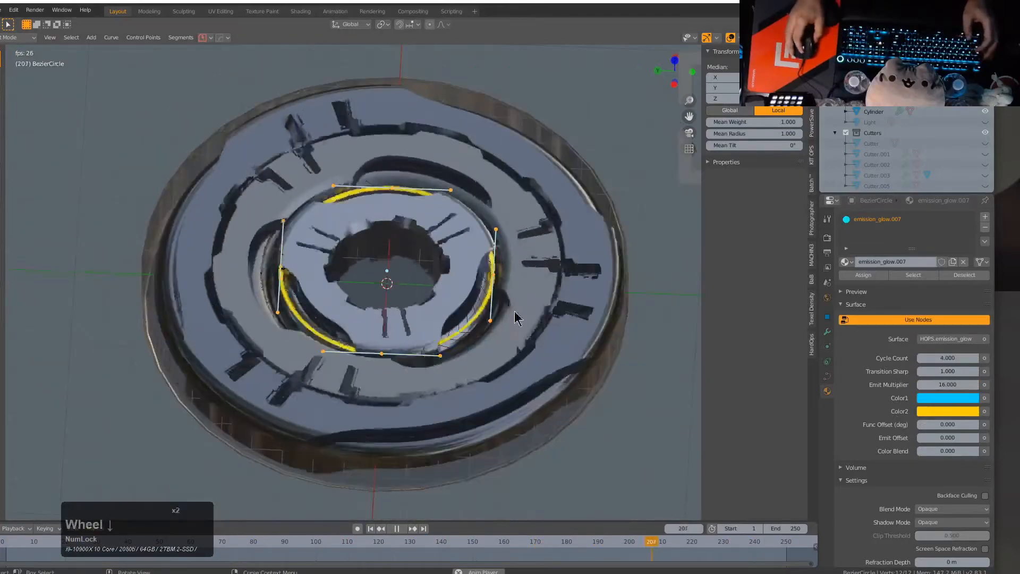
{"action": "key", "text": "shift+d"}
{"action": "right_click", "coordinate": [481, 364]}
{"action": "key", "text": "s"}
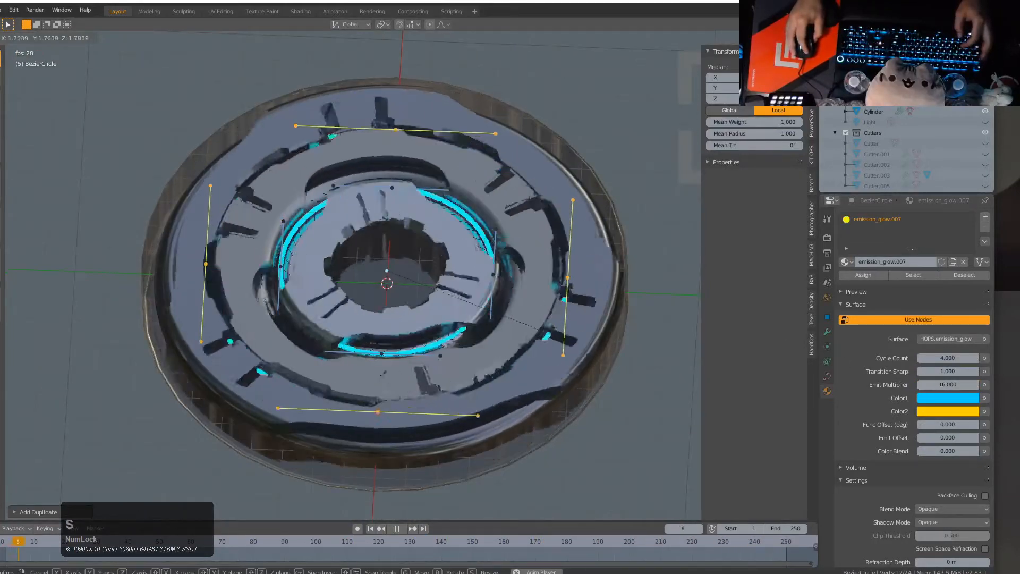
{"action": "left_click", "coordinate": [559, 350]}
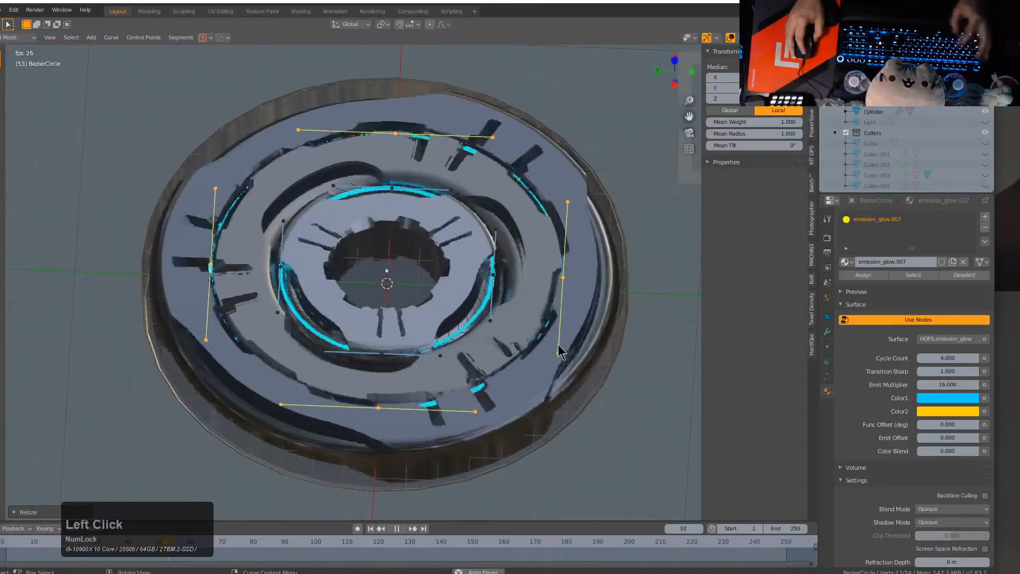
{"action": "key", "text": "g"}
{"action": "key", "text": "z"}
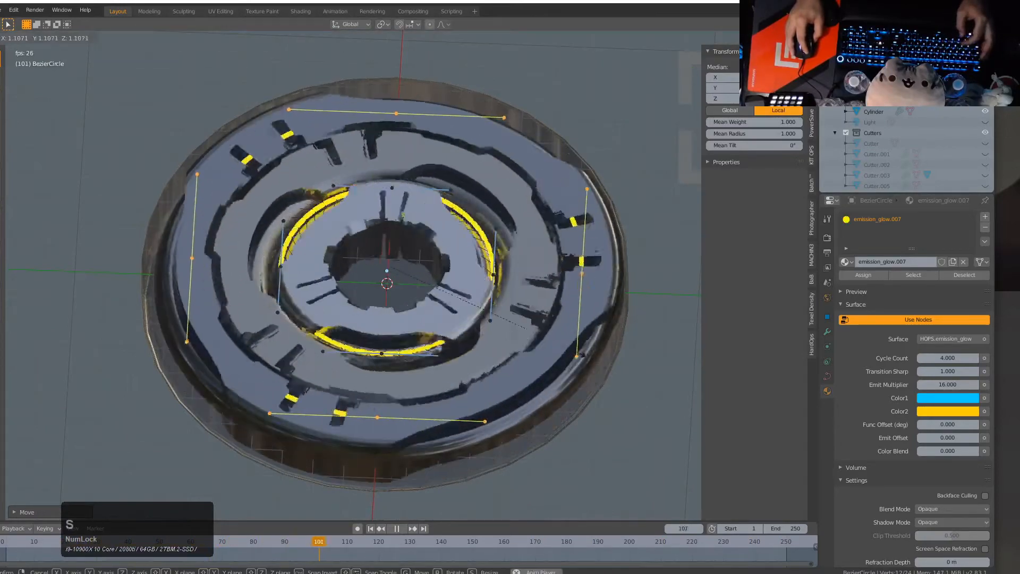
{"action": "left_click", "coordinate": [584, 364]}
Step: Duplicate the circle twice more, sizing one copy to the outer rim and one to the middle ring's notches, and leave Edit Mode
{"action": "key", "text": "shift+d"}
{"action": "key", "text": "s"}
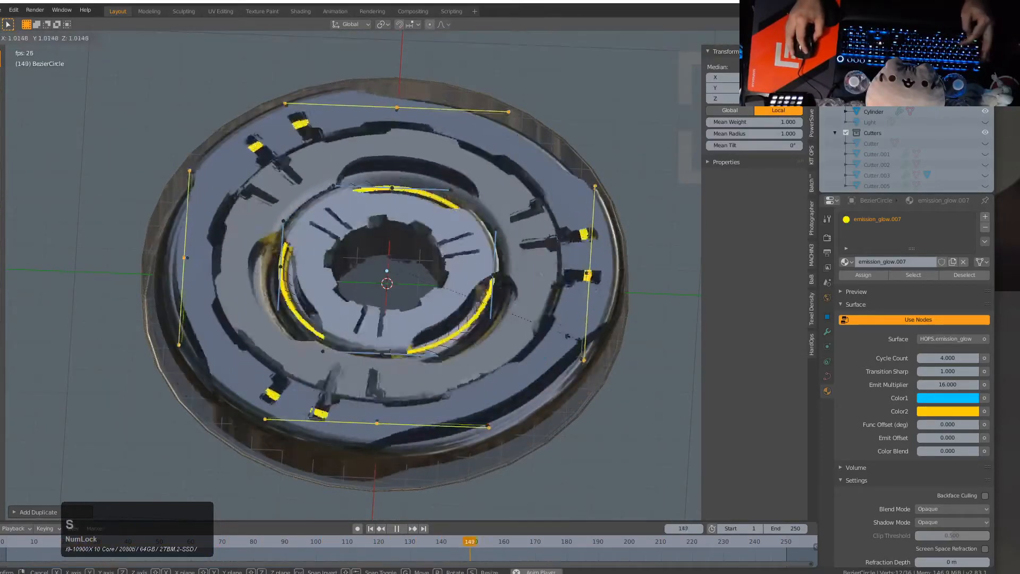
{"action": "left_click", "coordinate": [588, 356]}
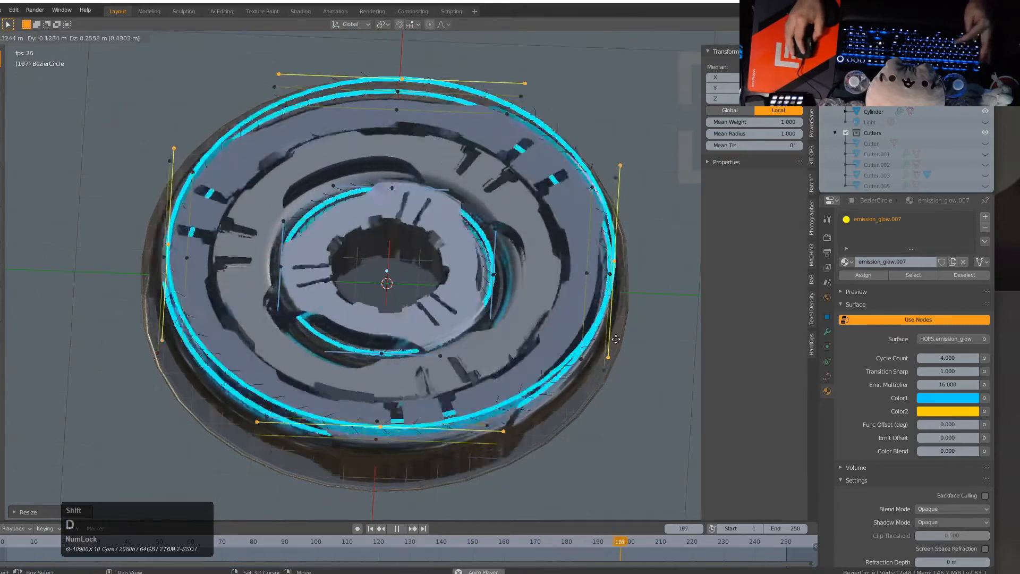
{"action": "key", "text": "shift+d"}
{"action": "key", "text": "s"}
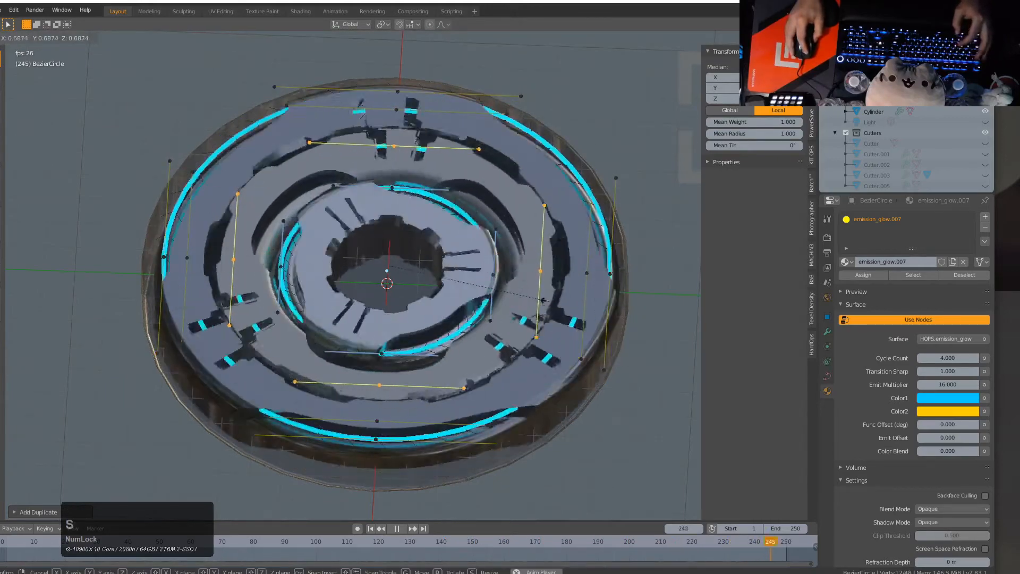
{"action": "left_click", "coordinate": [551, 308]}
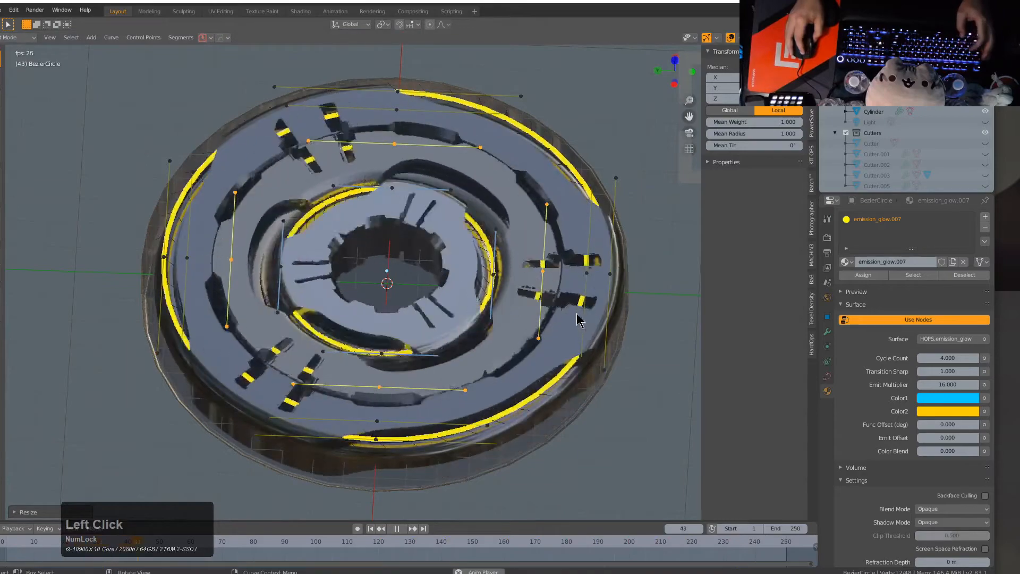
{"action": "key", "text": "Tab"}
Step: Preview the glowing rings with the HardOps viewport tool in rendered HDRI lighting, turning bloom on and cycling through the background HDRIs
{"action": "scroll", "coordinate": [512, 286], "scroll_direction": "down", "scroll_amount": 2, "text": "alt"}
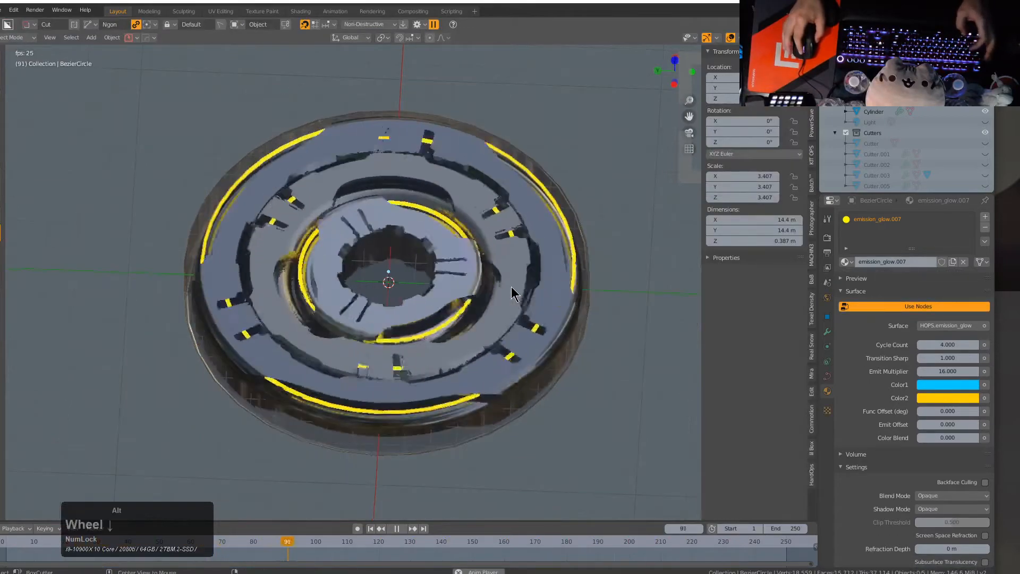
{"action": "key", "text": "alt+v"}
{"action": "left_click", "coordinate": [512, 287]}
{"action": "key", "text": "s"}
{"action": "key", "text": "s"}
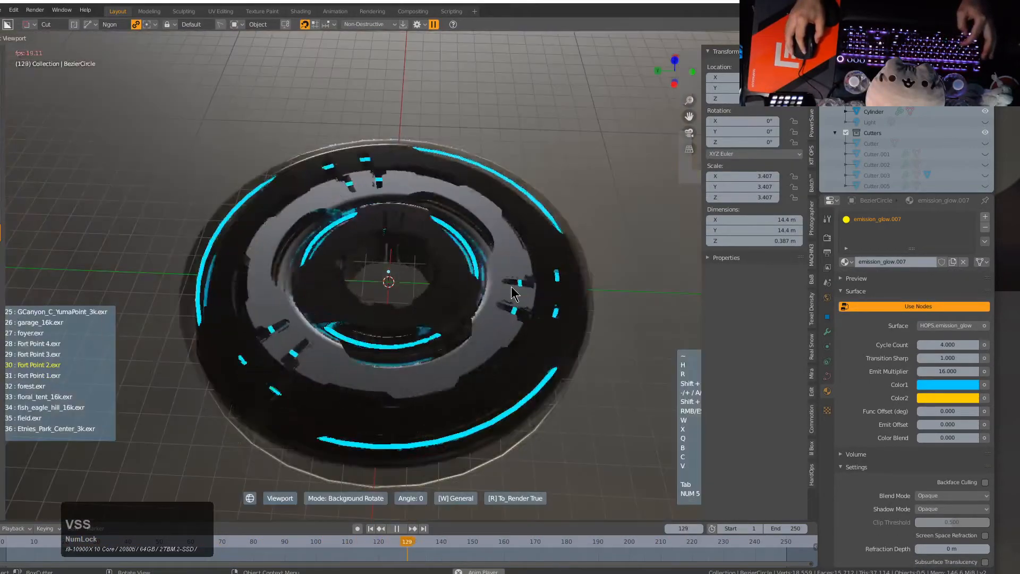
{"action": "key", "text": "s"}
{"action": "key", "text": "q"}
{"action": "key", "text": "s"}
{"action": "key", "text": "s"}
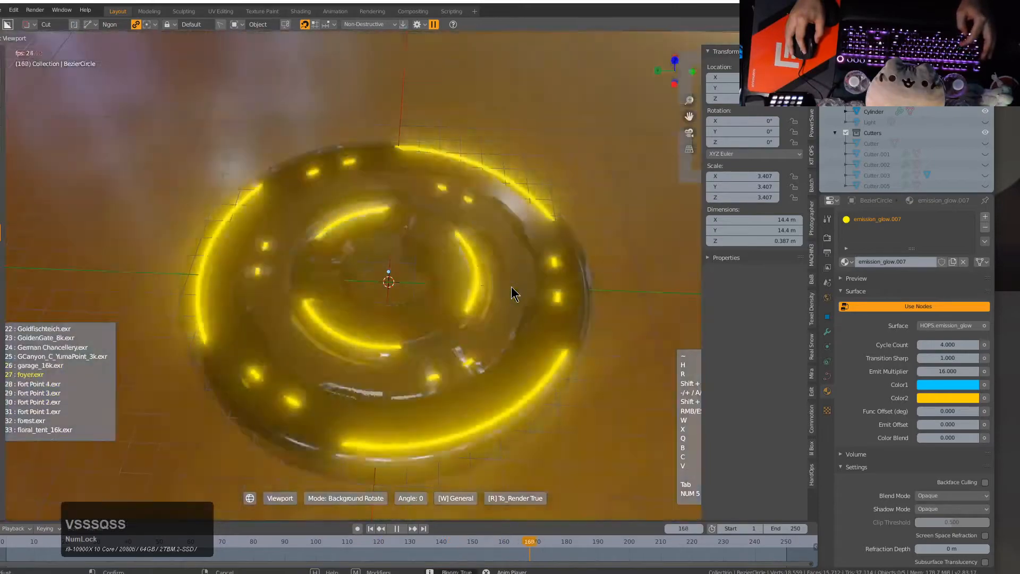
{"action": "key", "text": "s"}
{"action": "left_click", "coordinate": [511, 286]}
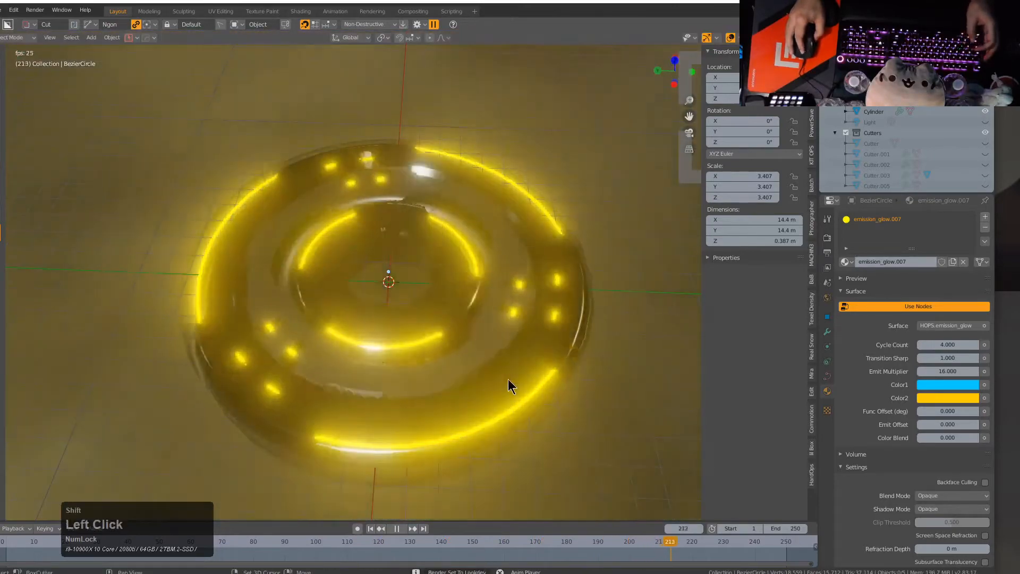
{"action": "middle_click_drag", "start_coordinate": [508, 378], "coordinate": [509, 344]}
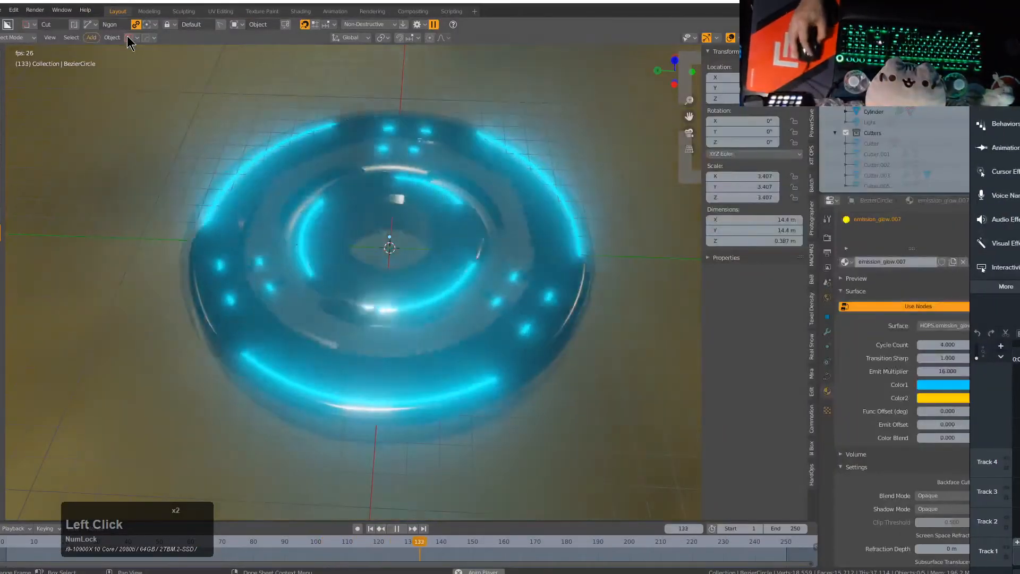
Step: Save the scene through PowerSave under the name twist
{"action": "left_click", "coordinate": [139, 38]}
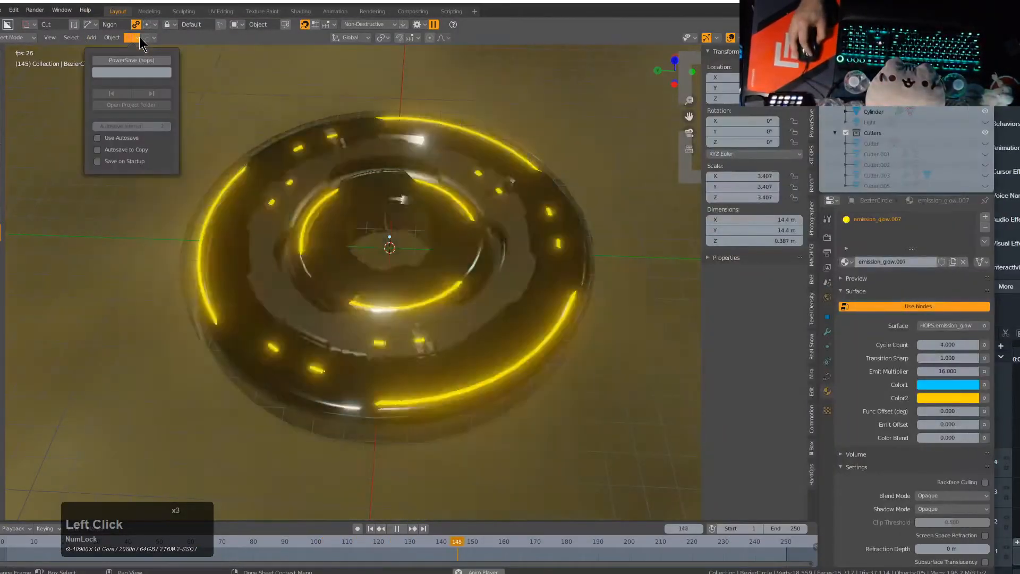
{"action": "left_click", "coordinate": [136, 72]}
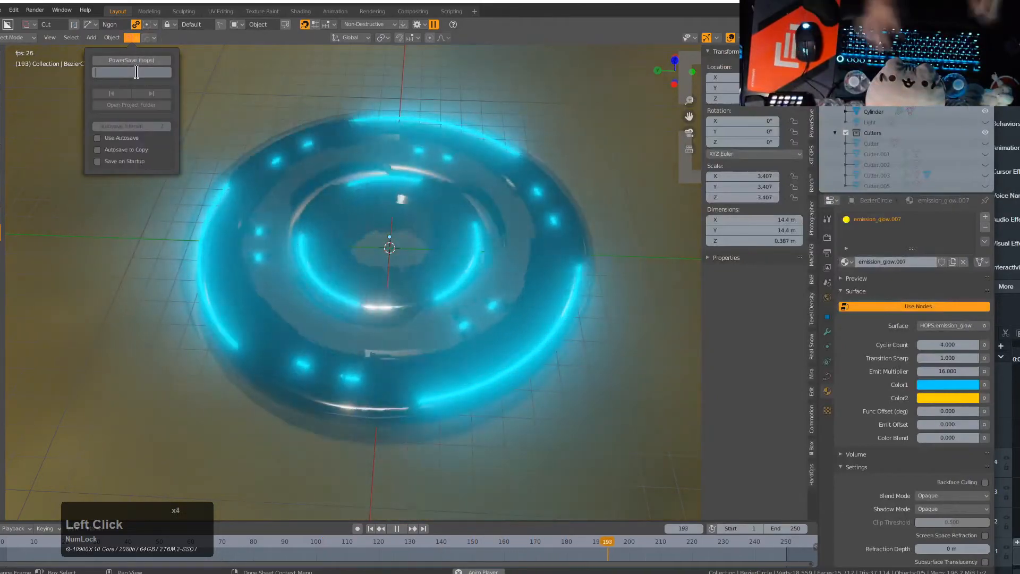
{"action": "type", "text": "twist"}
{"action": "key", "text": "Return"}
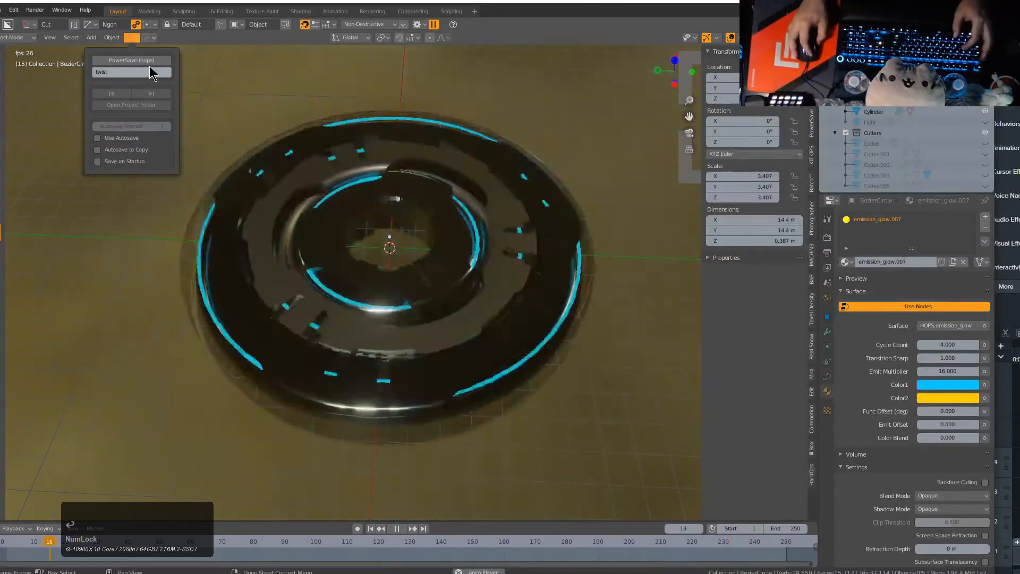
{"action": "left_click", "coordinate": [148, 61]}
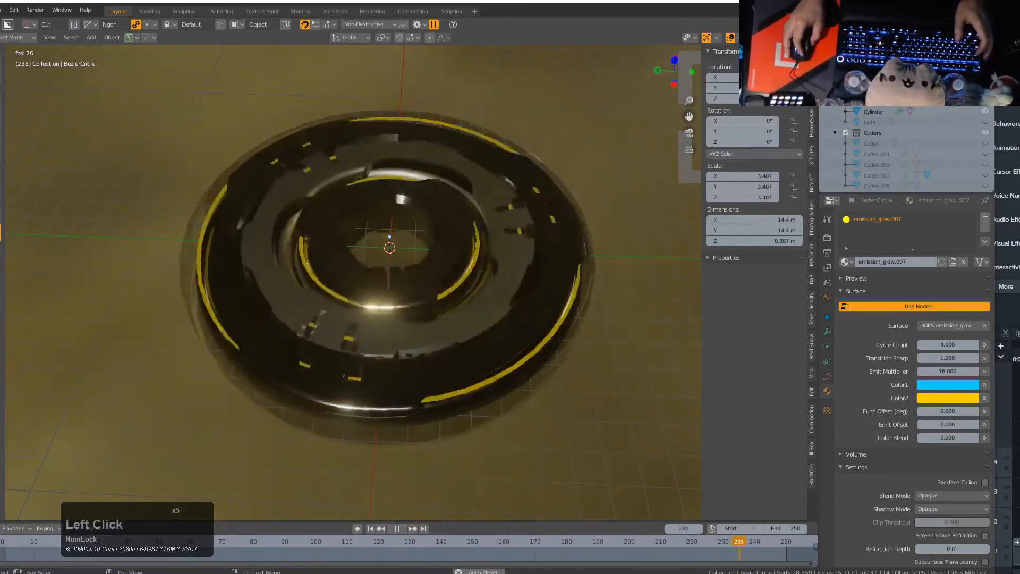
{"action": "scroll", "coordinate": [478, 221], "scroll_direction": "up", "scroll_amount": 2}
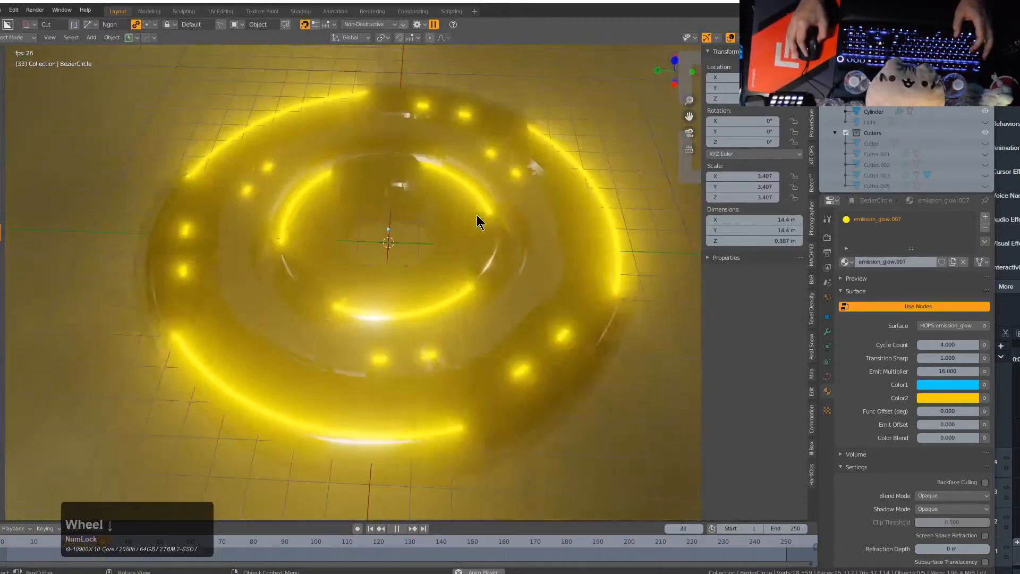
{"action": "middle_click_drag", "start_coordinate": [479, 221], "coordinate": [177, 328]}
{"action": "scroll", "coordinate": [473, 296], "scroll_direction": "up", "scroll_amount": 2}
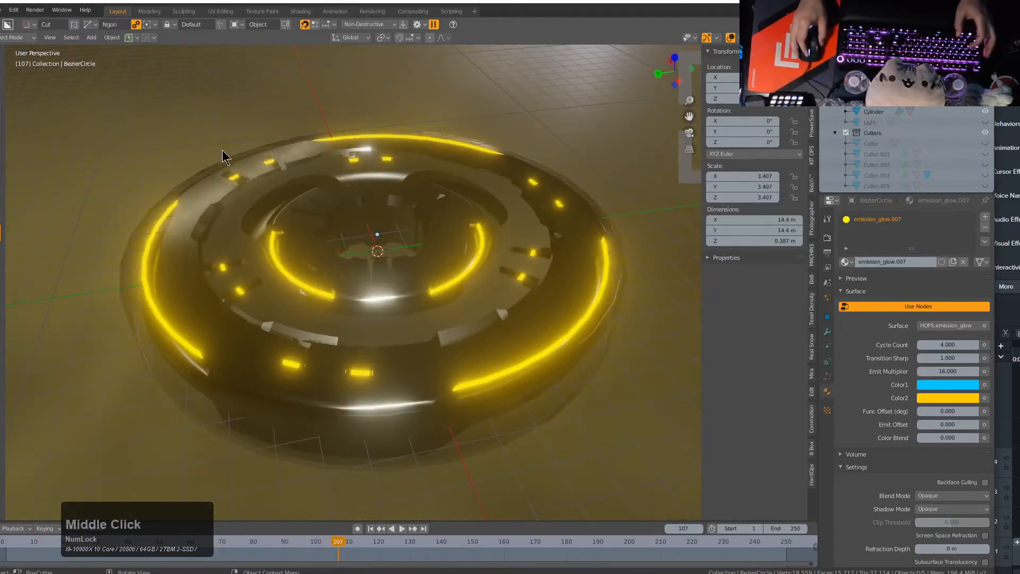
{"action": "middle_click_drag", "start_coordinate": [222, 151], "coordinate": [288, 253]}
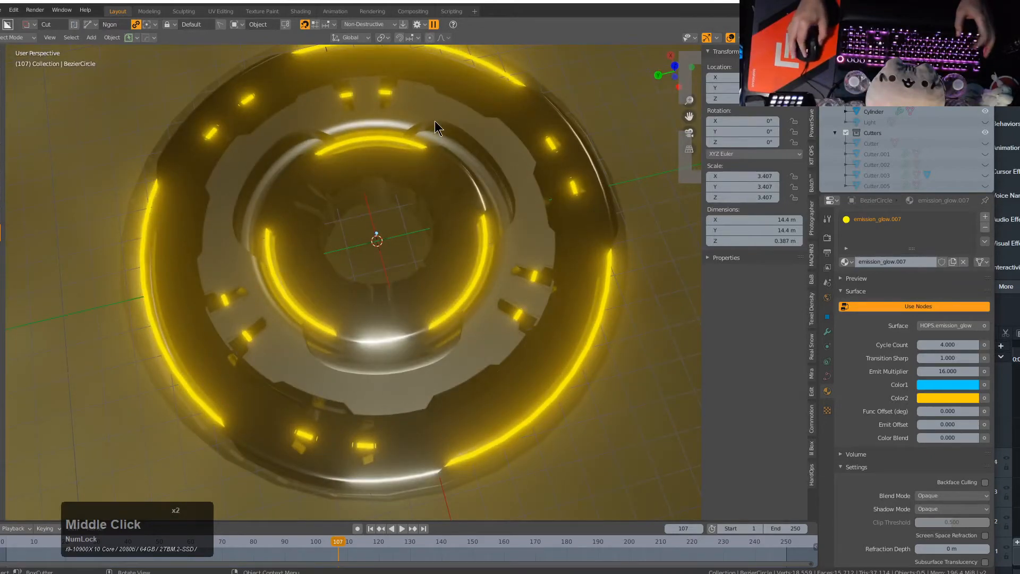
{"action": "middle_click_drag", "start_coordinate": [471, 172], "coordinate": [463, 167]}
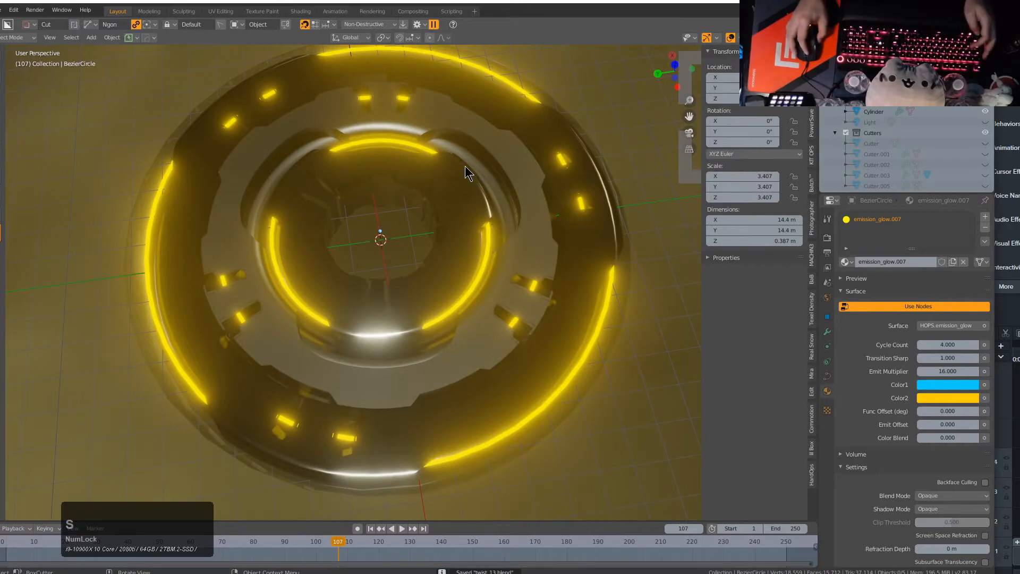
Step: Start a new file and view its default cube from the front
{"action": "key", "text": "ctrl+n"}
{"action": "left_click", "coordinate": [482, 187]}
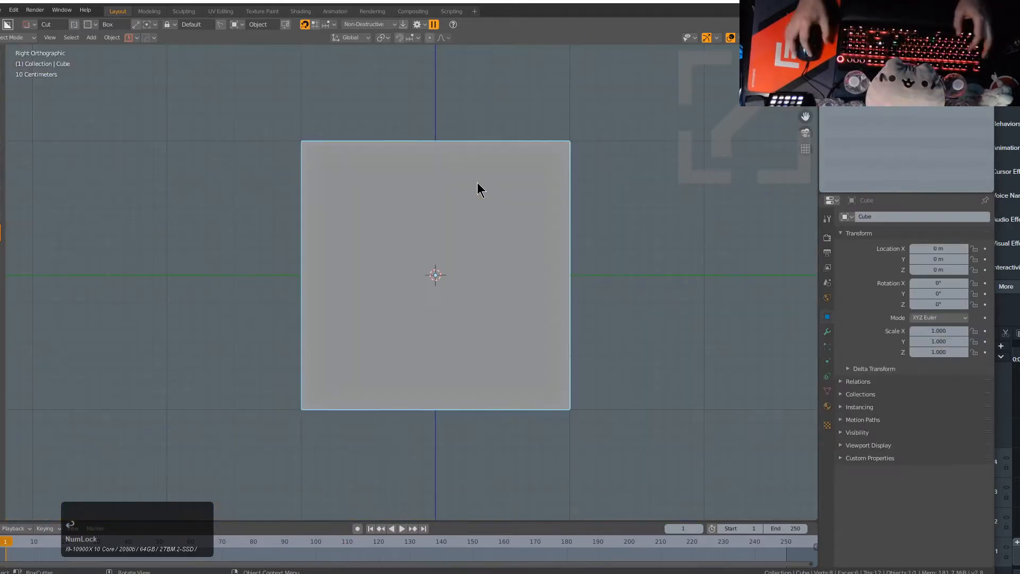
{"action": "middle_click_drag", "start_coordinate": [477, 183], "coordinate": [496, 224]}
{"action": "scroll", "coordinate": [498, 225], "scroll_direction": "down", "scroll_amount": 3}
{"action": "key", "text": "KP_1"}
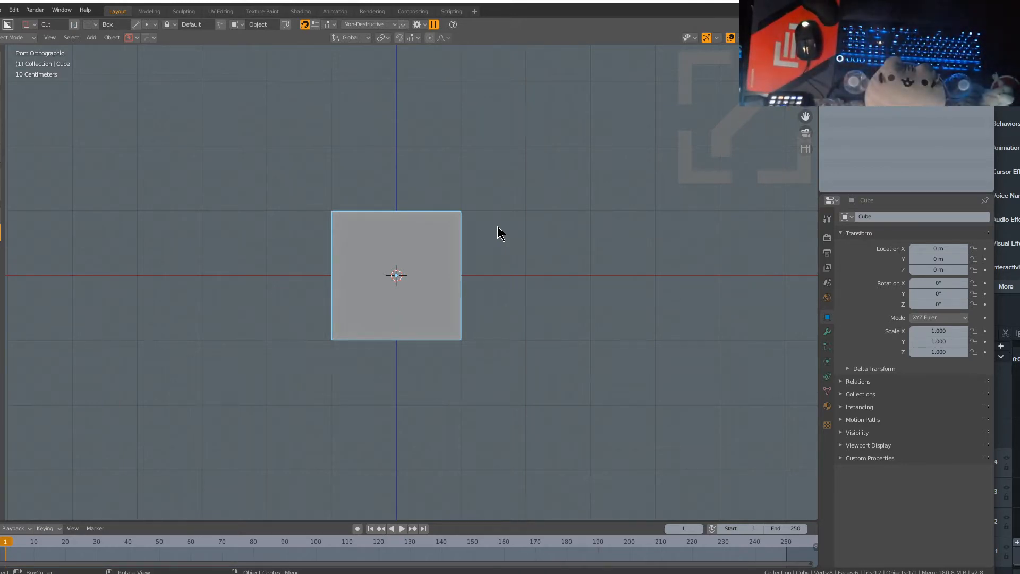
{"action": "middle_click_drag", "start_coordinate": [456, 260], "coordinate": [449, 321]}
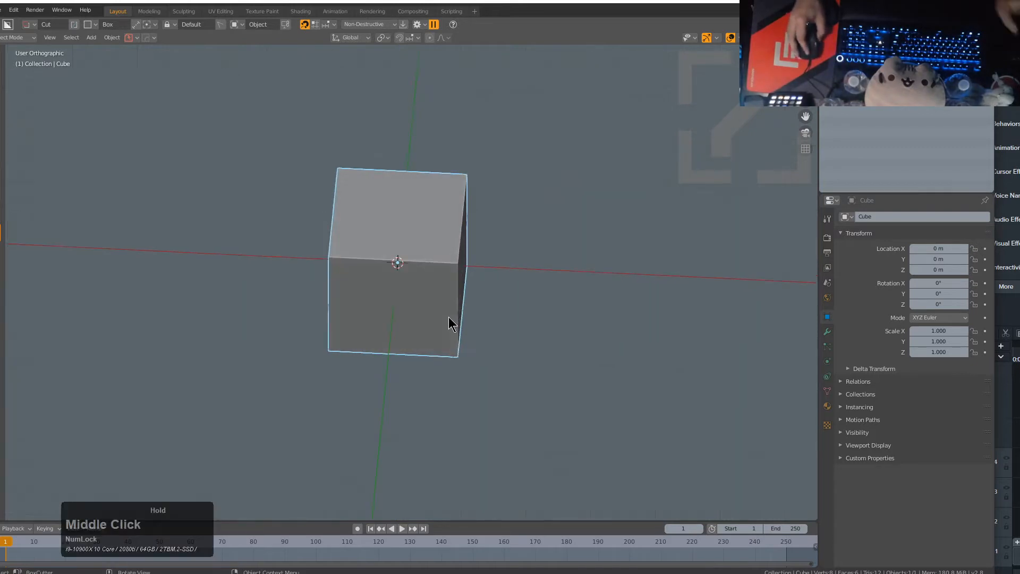
{"action": "scroll", "coordinate": [451, 314], "scroll_direction": "up", "scroll_amount": 3}
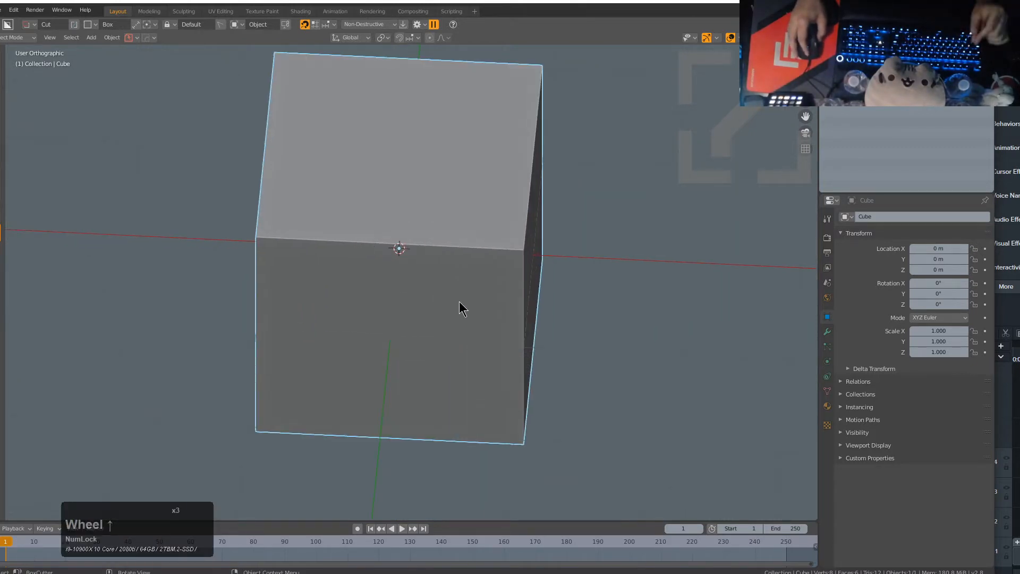
{"action": "scroll", "coordinate": [466, 295], "scroll_direction": "down", "scroll_amount": 2}
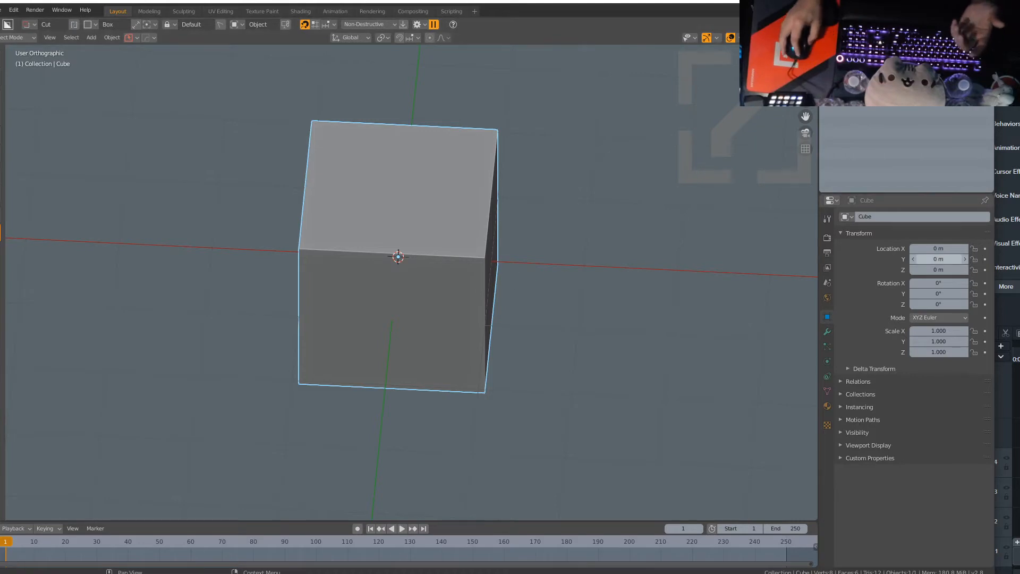
{"action": "left_click", "coordinate": [939, 260]}
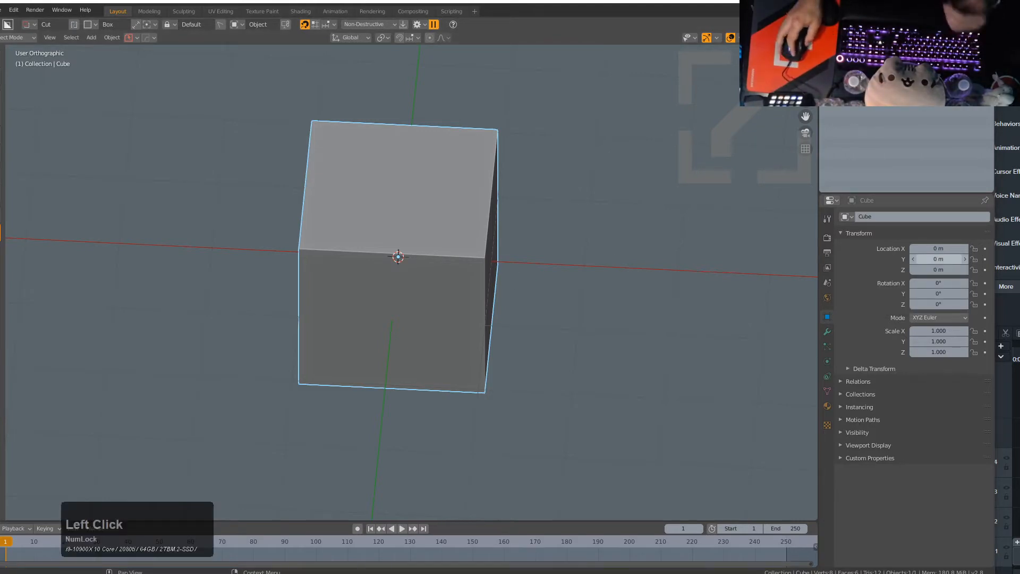
{"action": "left_click", "coordinate": [939, 260]}
{"action": "left_click", "coordinate": [939, 259]}
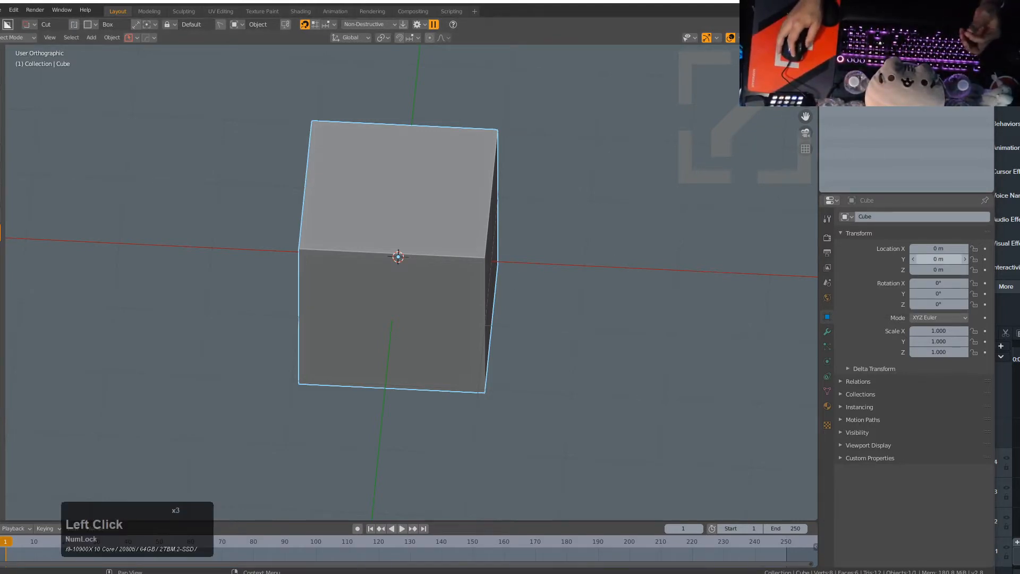
{"action": "middle_click_drag", "start_coordinate": [371, 189], "coordinate": [397, 204]}
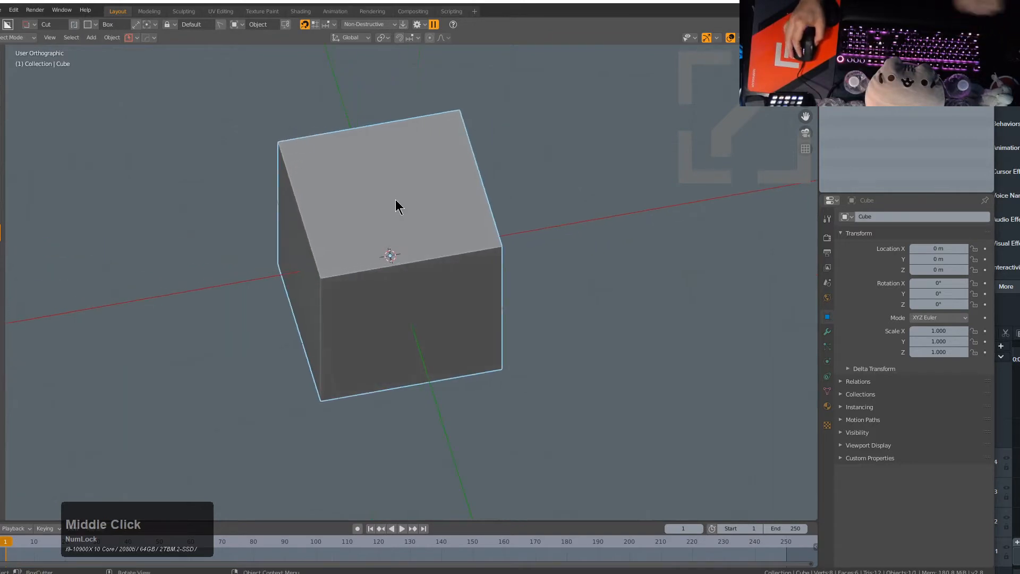
{"action": "key", "text": "KP_1"}
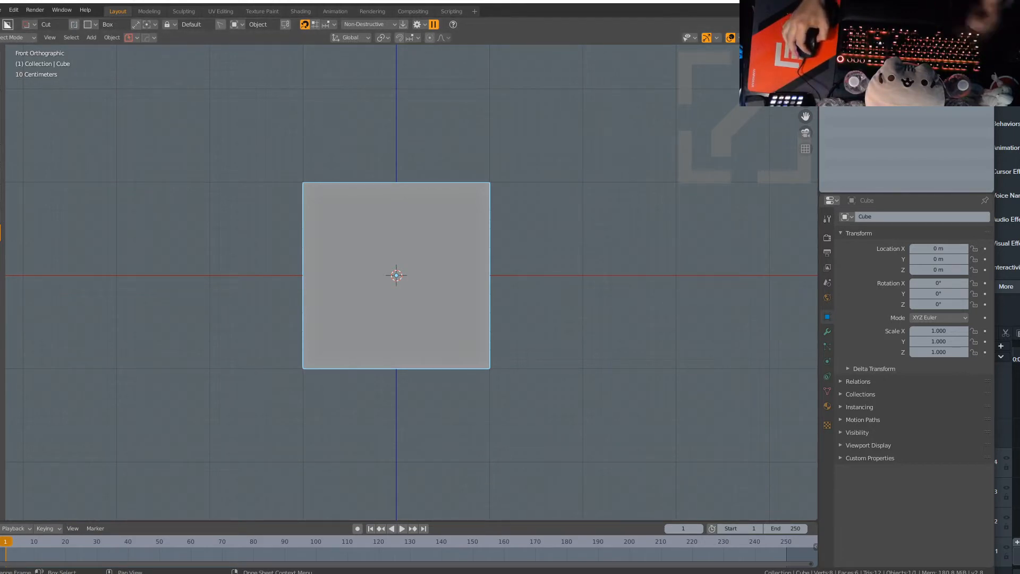
{"action": "left_click", "coordinate": [518, 424]}
{"action": "left_click", "coordinate": [930, 249]}
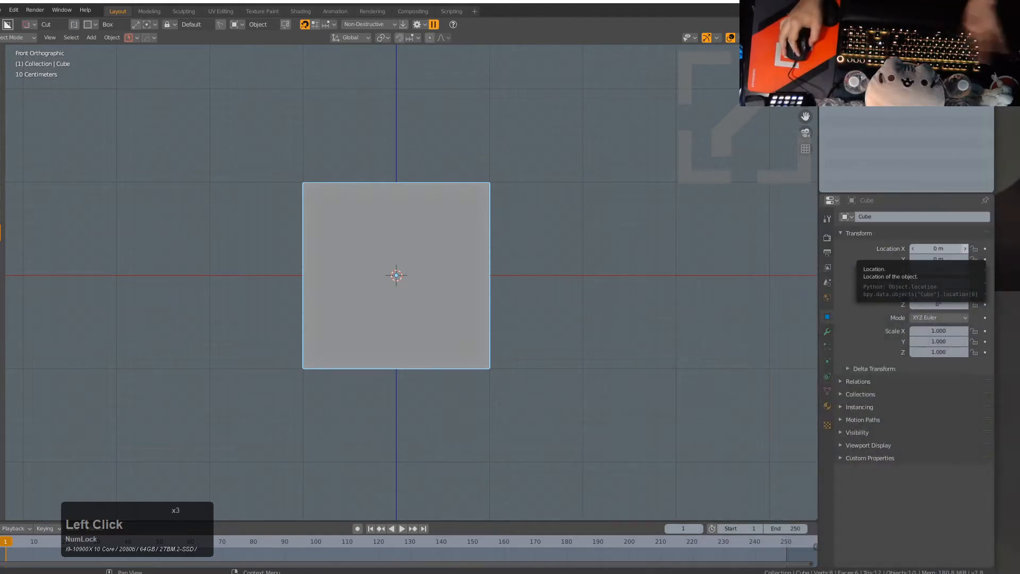
{"action": "left_click", "coordinate": [483, 291]}
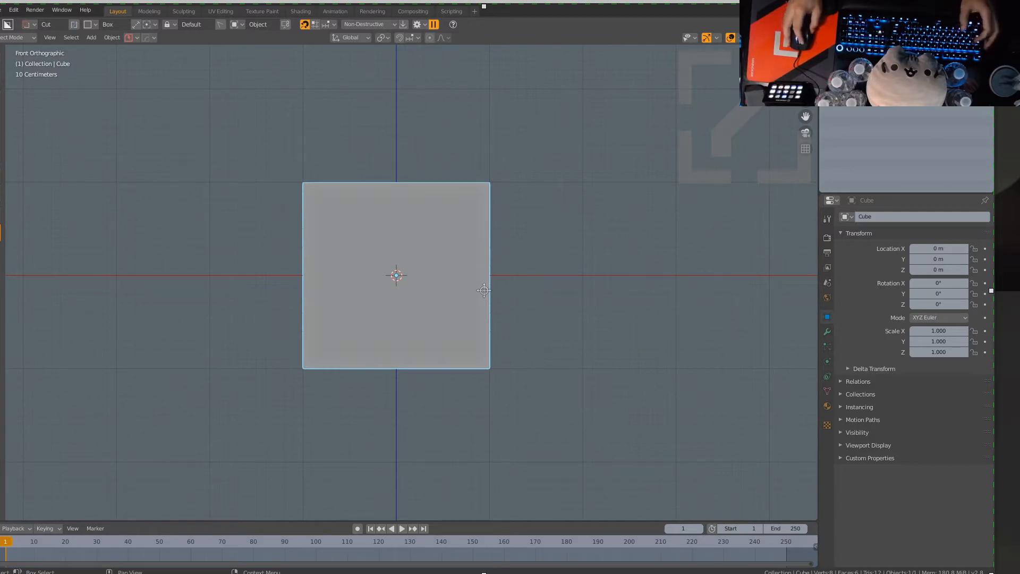
{"action": "left_click", "coordinate": [483, 290]}
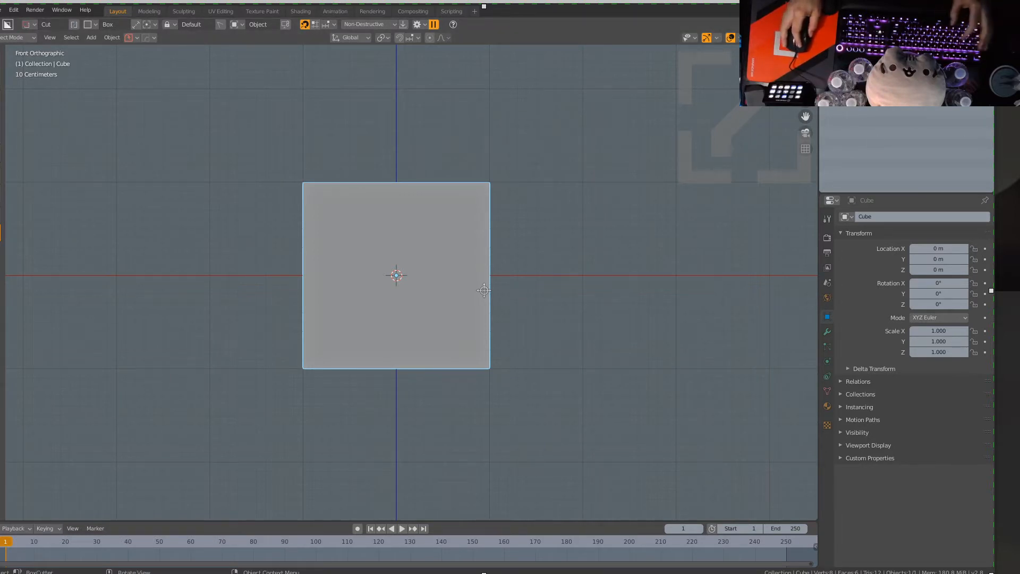
{"action": "key", "text": "F9"}
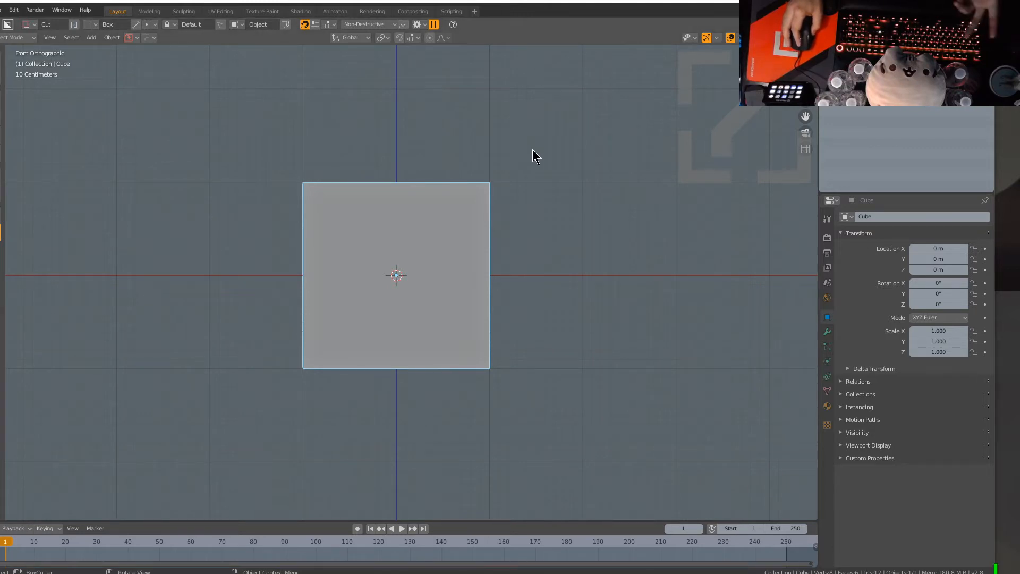
Step: Scale the default cube by 1.5 along the X axis
{"action": "middle_click_drag", "start_coordinate": [533, 149], "coordinate": [517, 205]}
{"action": "scroll", "coordinate": [521, 207], "scroll_direction": "down", "scroll_amount": 1}
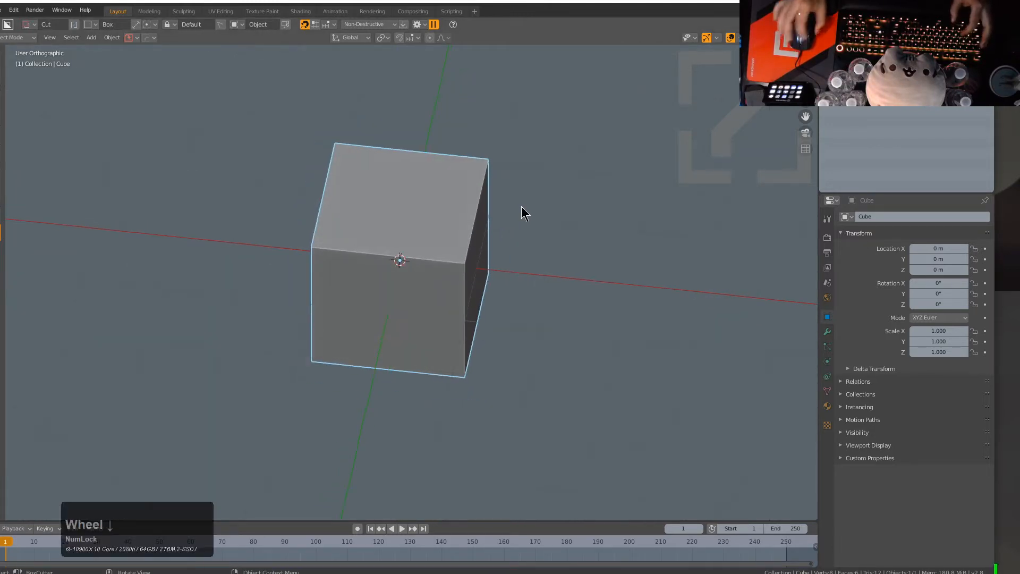
{"action": "type", "text": "sx"}
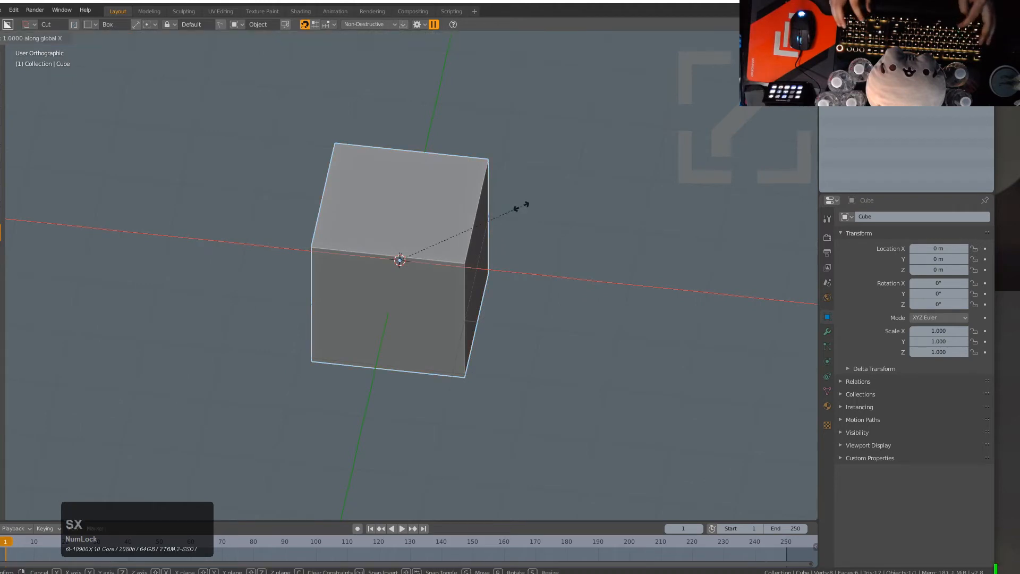
{"action": "type", "text": "1.5"}
{"action": "key", "text": "KP_Enter"}
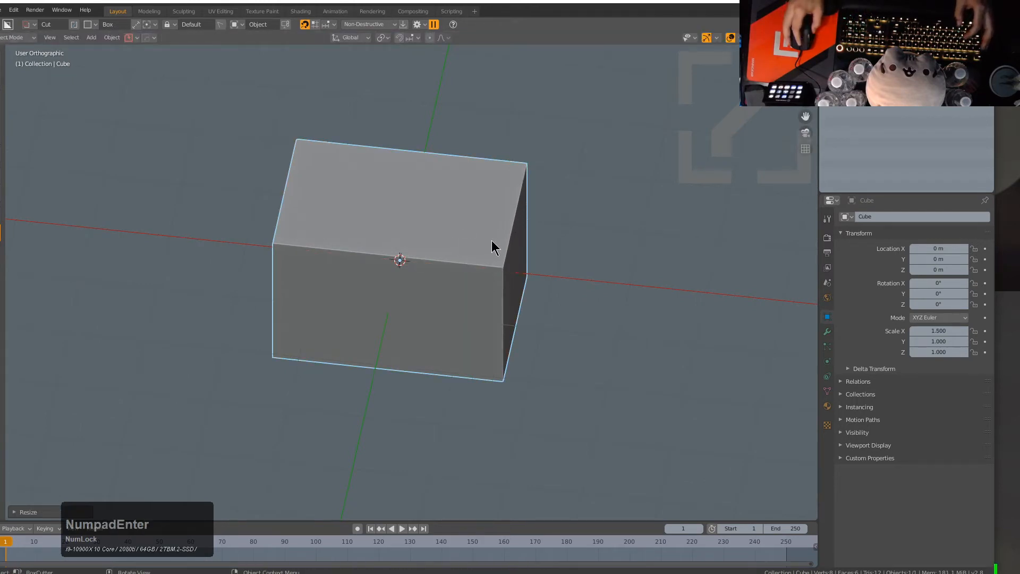
Step: From the top view, cut a four-point BoxCutter Ngon notch into the block's front side and extrude it through the full height
{"action": "scroll", "coordinate": [491, 244], "scroll_direction": "up", "scroll_amount": 2}
{"action": "middle_click_drag", "start_coordinate": [491, 245], "coordinate": [496, 289]}
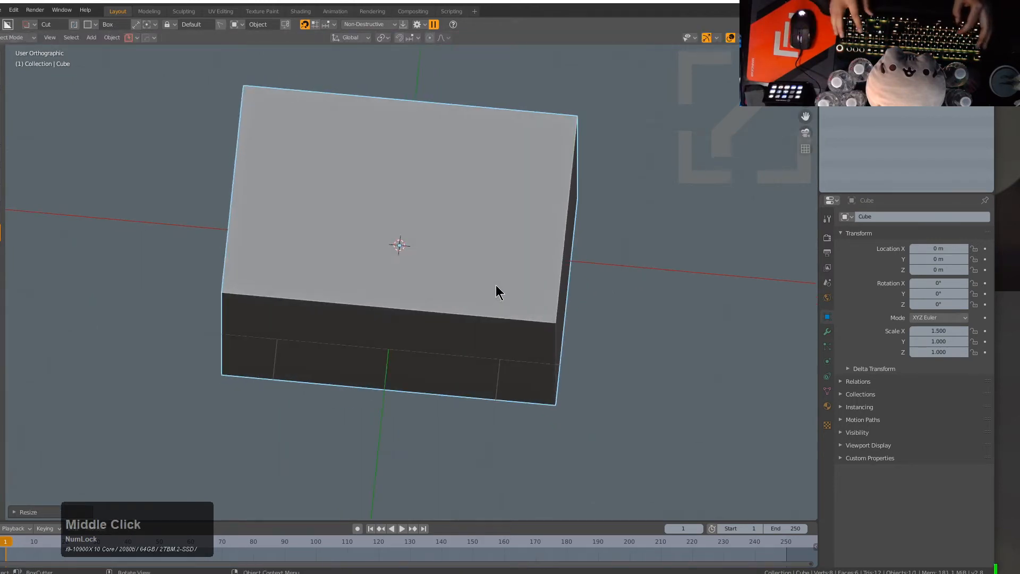
{"action": "key", "text": "KP_7"}
{"action": "key", "text": "d"}
{"action": "left_click", "coordinate": [496, 346]}
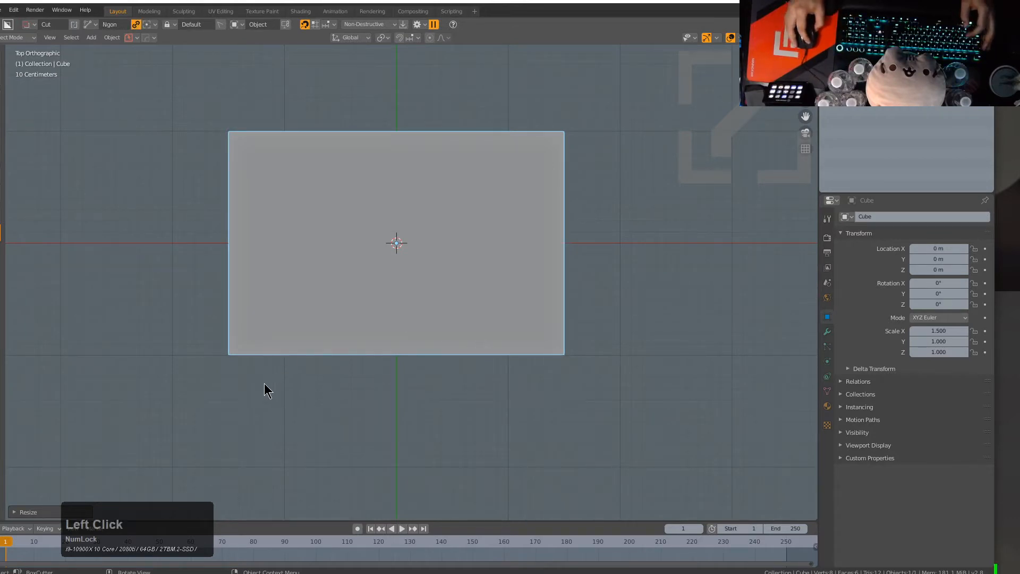
{"action": "left_click", "coordinate": [266, 380]}
{"action": "left_click", "coordinate": [317, 239], "text": "ctrl"}
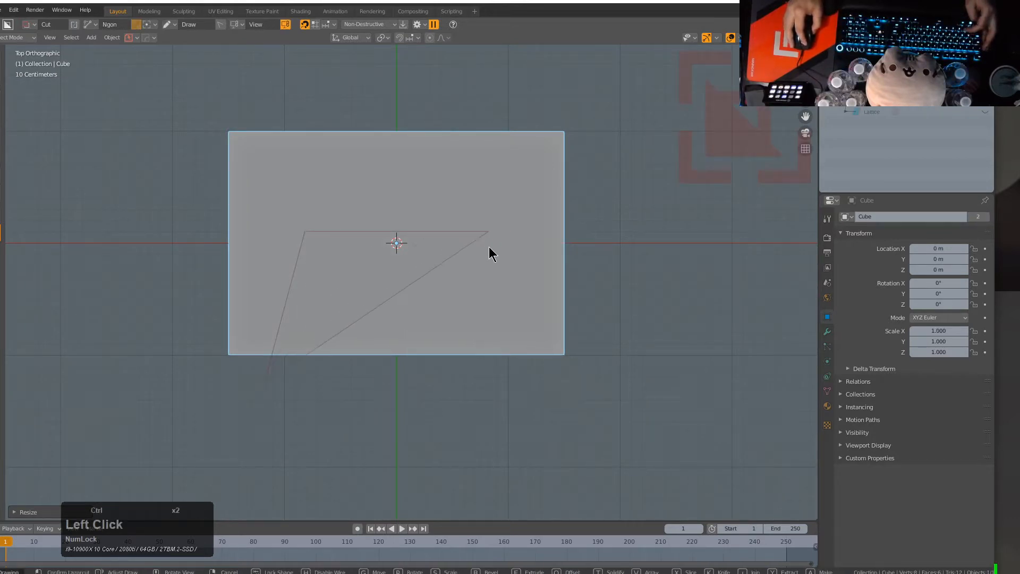
{"action": "left_click", "coordinate": [502, 241], "text": "ctrl"}
{"action": "left_click", "coordinate": [537, 400]}
{"action": "middle_click_drag", "start_coordinate": [537, 401], "coordinate": [569, 323]}
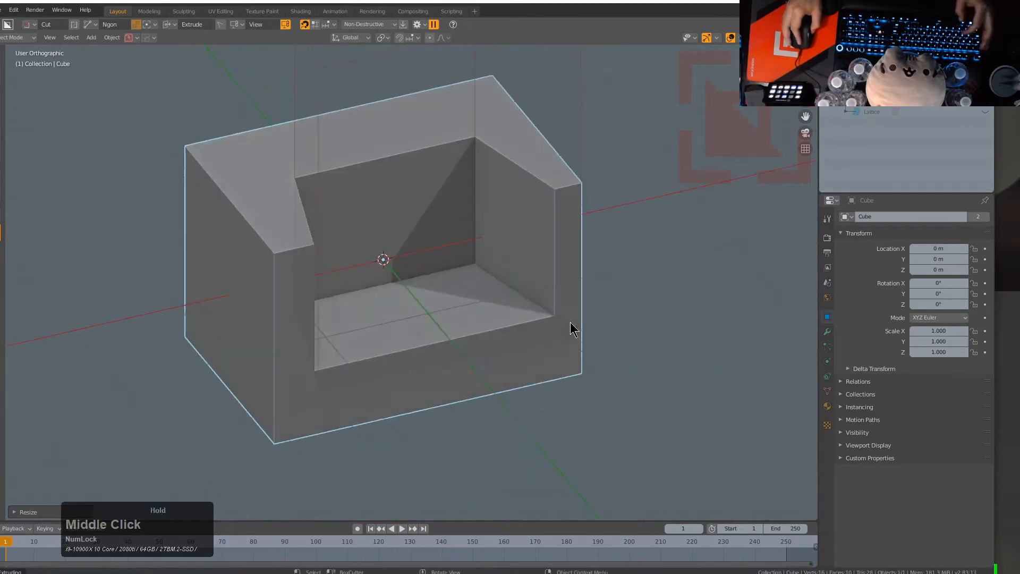
Step: Bevel the Ngon cutter's corners to round the notch and lock the shape in place
{"action": "key", "text": "b"}
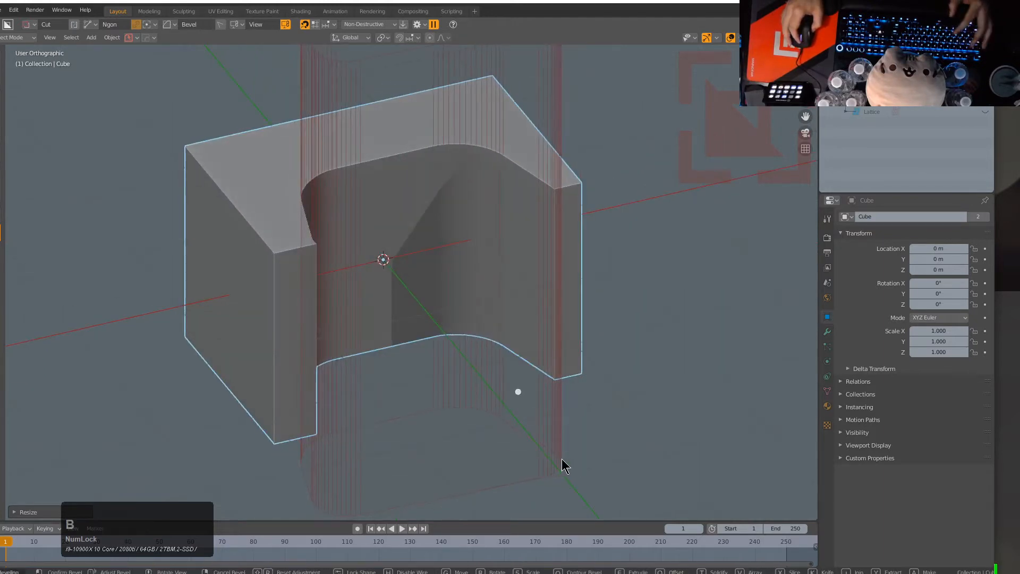
{"action": "scroll", "coordinate": [531, 463], "scroll_direction": "up", "scroll_amount": 2}
{"action": "left_click", "coordinate": [537, 449]}
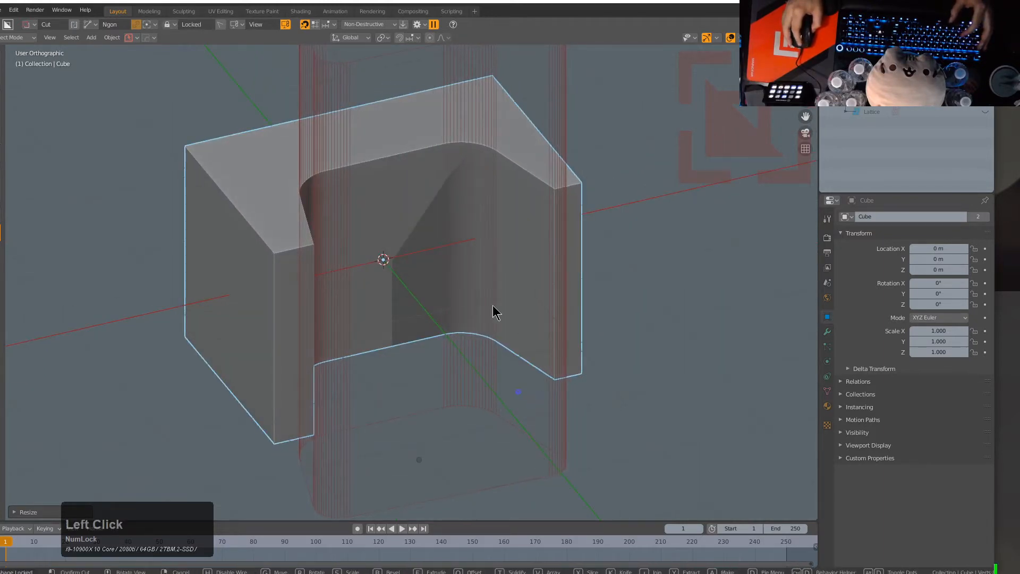
Step: Bevel the block's upper front edge with a HardOps vertex-group bevel of 10 segments, width about 0.467 and profile 0.50
{"action": "middle_click_drag", "start_coordinate": [445, 285], "coordinate": [392, 246]}
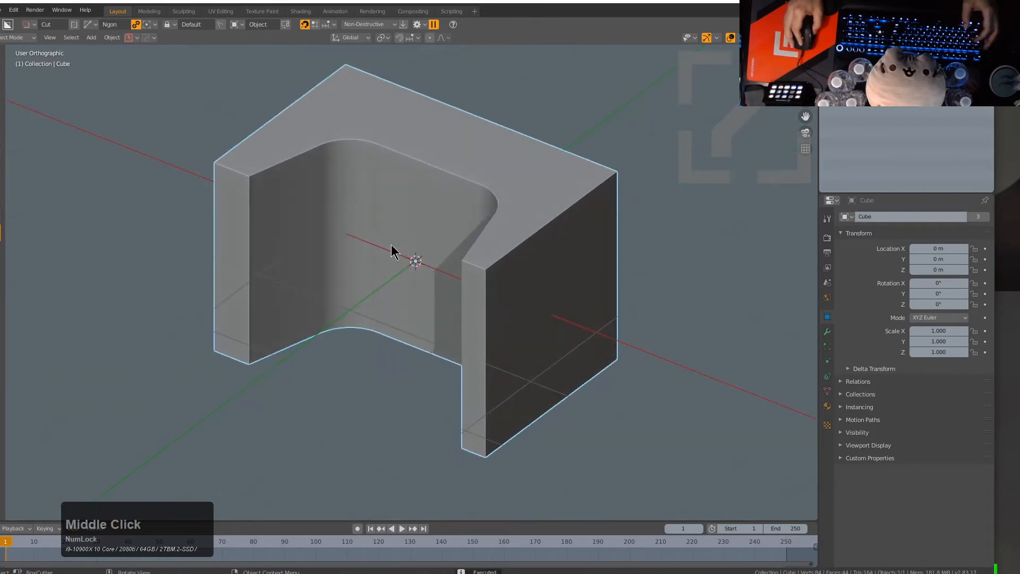
{"action": "scroll", "coordinate": [330, 208], "scroll_direction": "down", "scroll_amount": 2}
{"action": "key", "text": "Tab"}
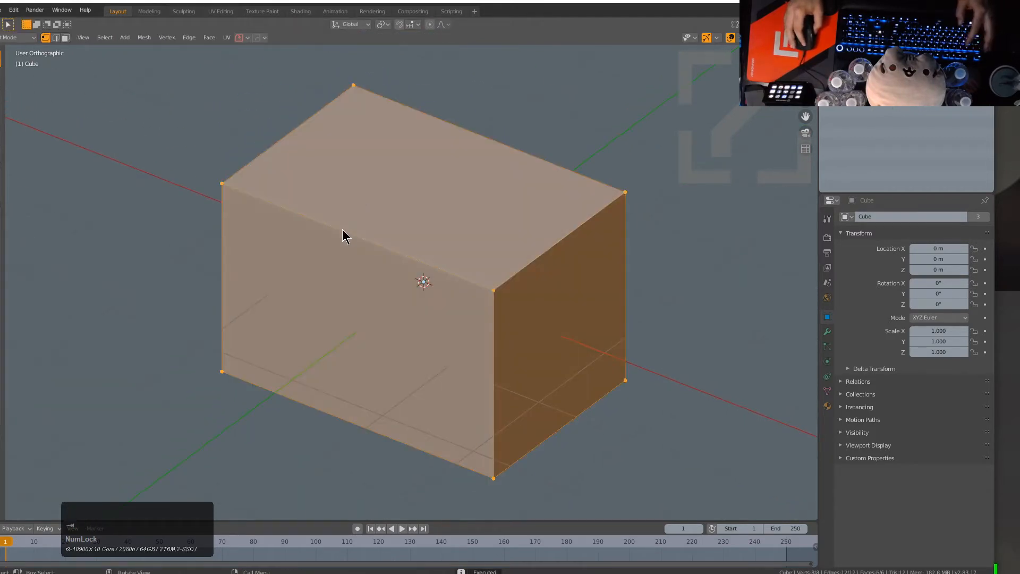
{"action": "middle_click_drag", "start_coordinate": [361, 226], "coordinate": [353, 226]}
{"action": "key", "text": "2"}
{"action": "left_click", "coordinate": [341, 232]}
{"action": "scroll", "coordinate": [402, 241], "scroll_direction": "up", "scroll_amount": 2}
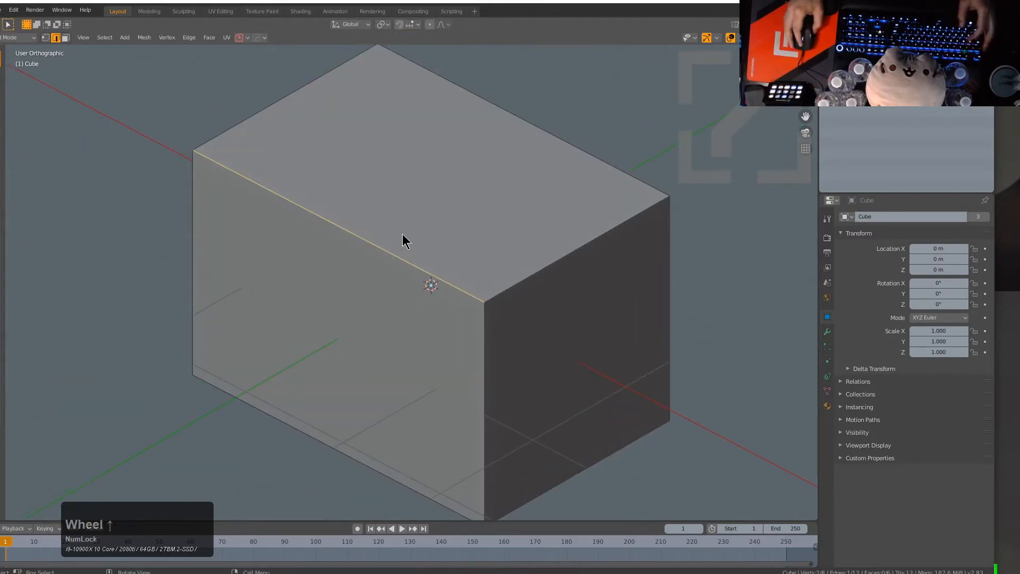
{"action": "key", "text": "q"}
{"action": "left_click", "coordinate": [409, 237]}
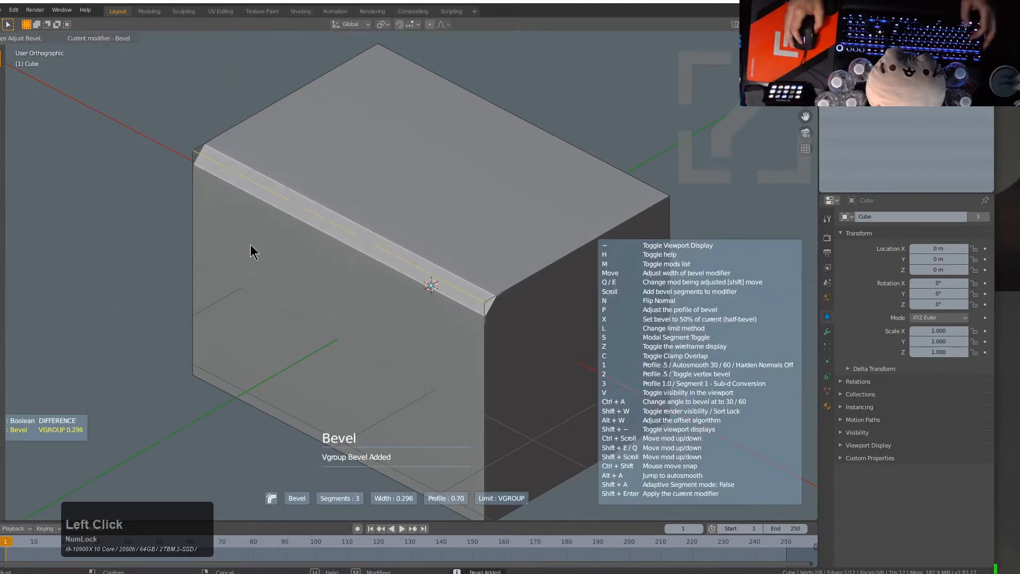
{"action": "scroll", "coordinate": [130, 230], "scroll_direction": "up", "scroll_amount": 7}
{"action": "key", "text": "1"}
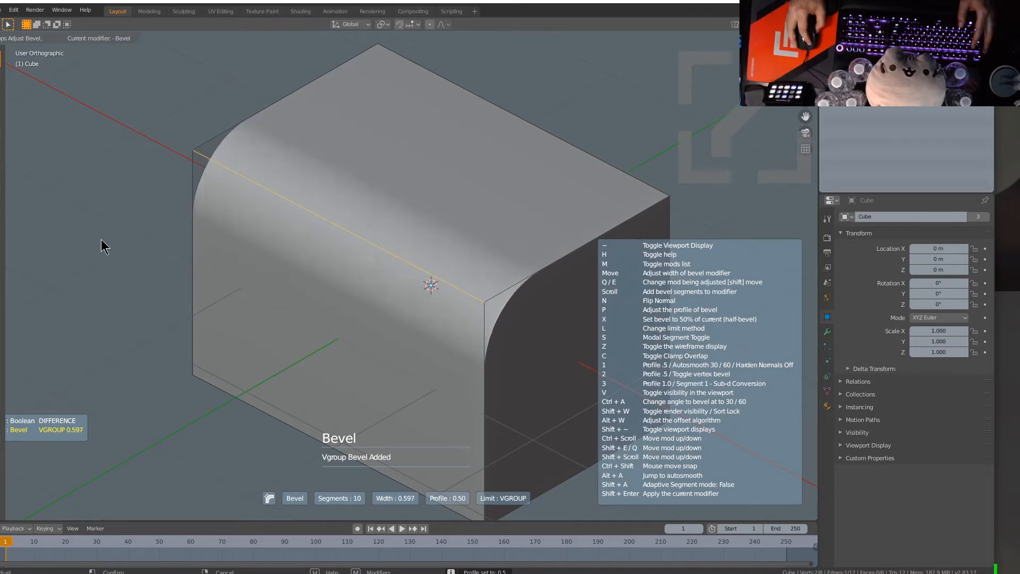
{"action": "left_click", "coordinate": [174, 250]}
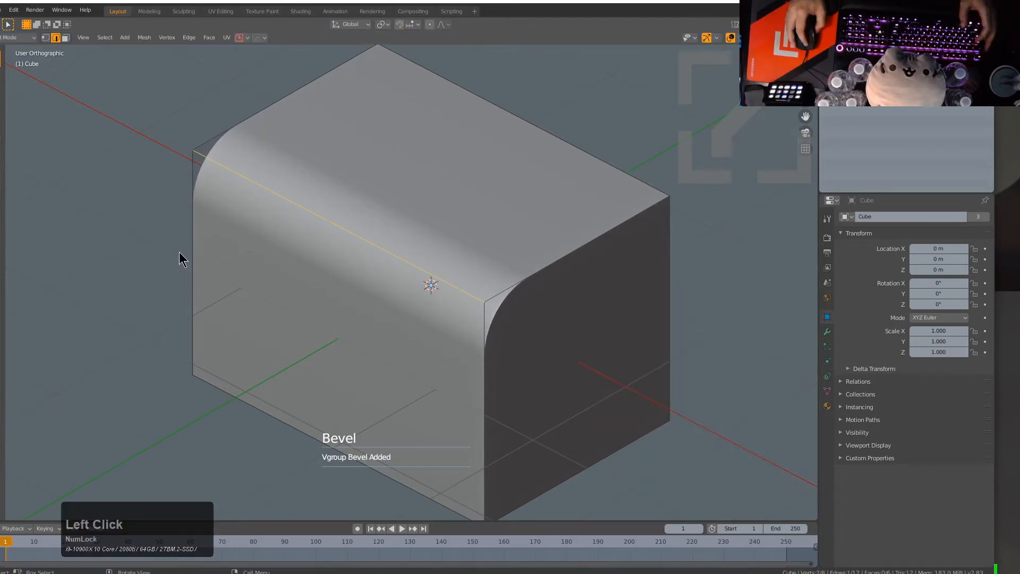
Step: Return to Object Mode and move the Bevel modifier above the Boolean so the notch cuts through the rounded edge
{"action": "key", "text": "Tab"}
{"action": "middle_click_drag", "start_coordinate": [375, 291], "coordinate": [498, 286]}
{"action": "key", "text": "q"}
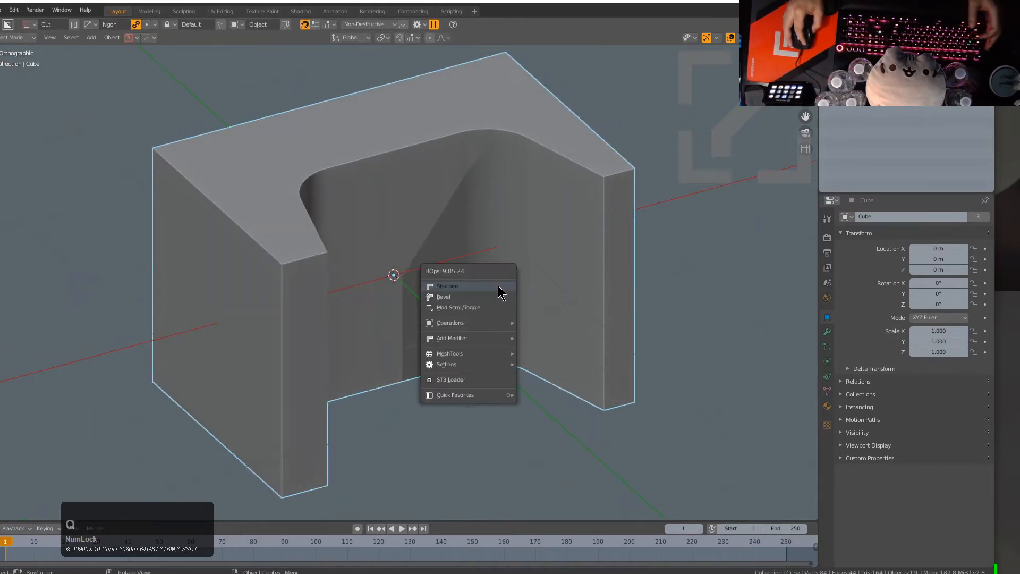
{"action": "left_click", "coordinate": [496, 304]}
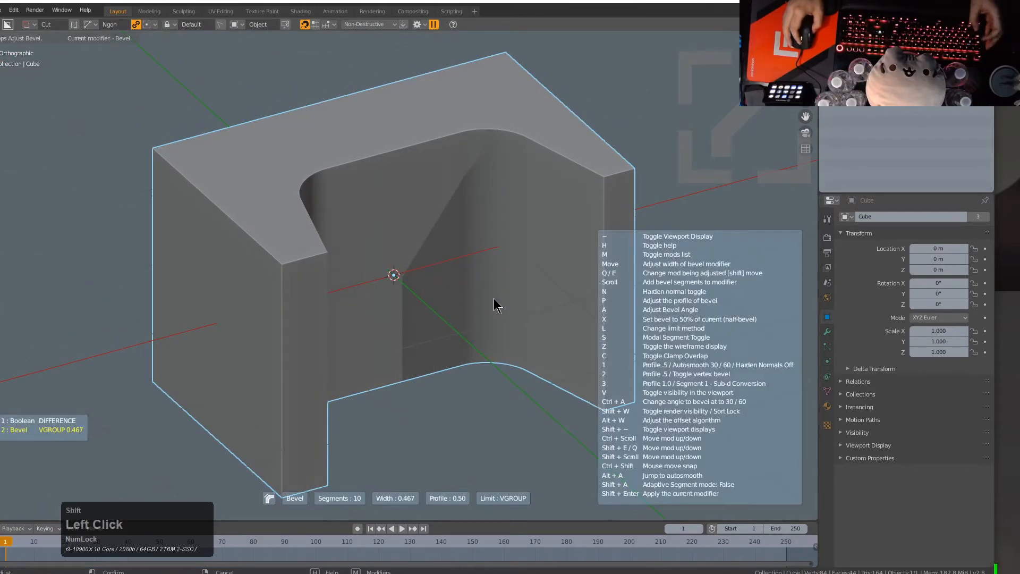
{"action": "scroll", "coordinate": [495, 306], "scroll_direction": "up", "scroll_amount": 1, "text": "shift"}
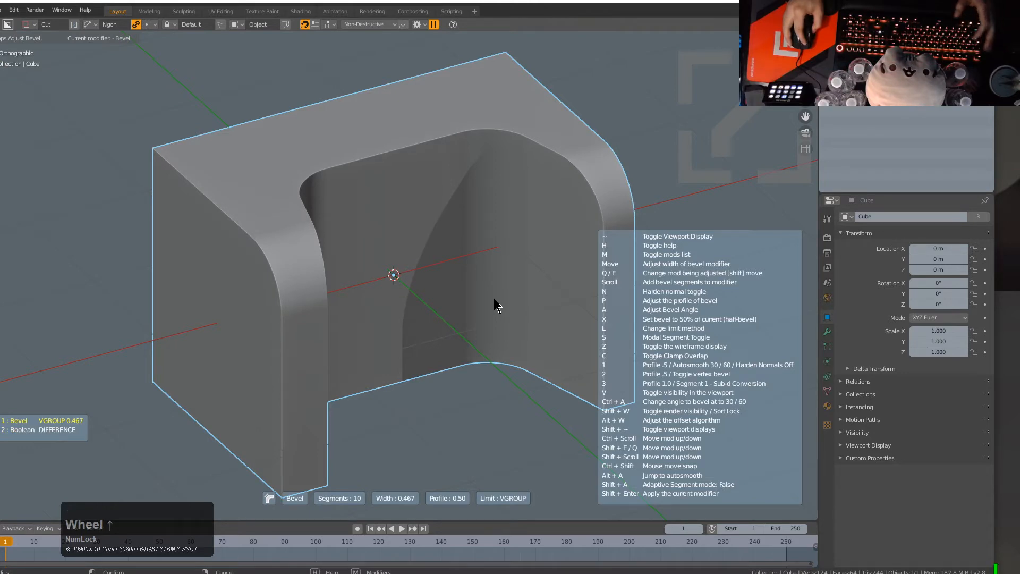
{"action": "left_click", "coordinate": [494, 298]}
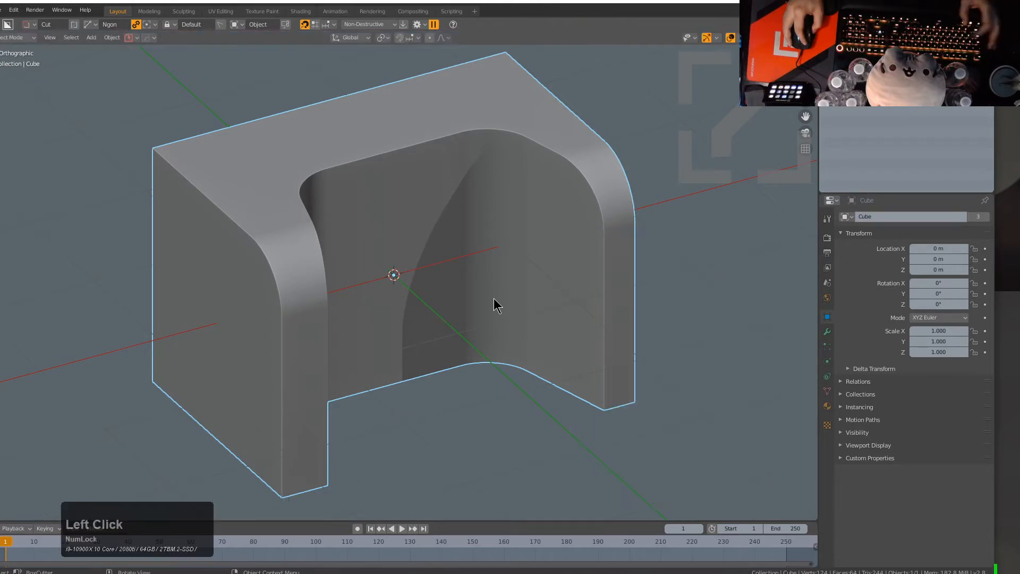
Step: Mirror the block's rounded upper half onto its underside along the Z axis, using the default mirror settings
{"action": "mouse_move", "coordinate": [493, 299]}
{"action": "middle_mouse_down"}
{"action": "mouse_move", "coordinate": [488, 292]}
{"action": "mouse_move", "coordinate": [504, 301]}
{"action": "middle_mouse_up"}
{"action": "key", "text": "alt+x"}
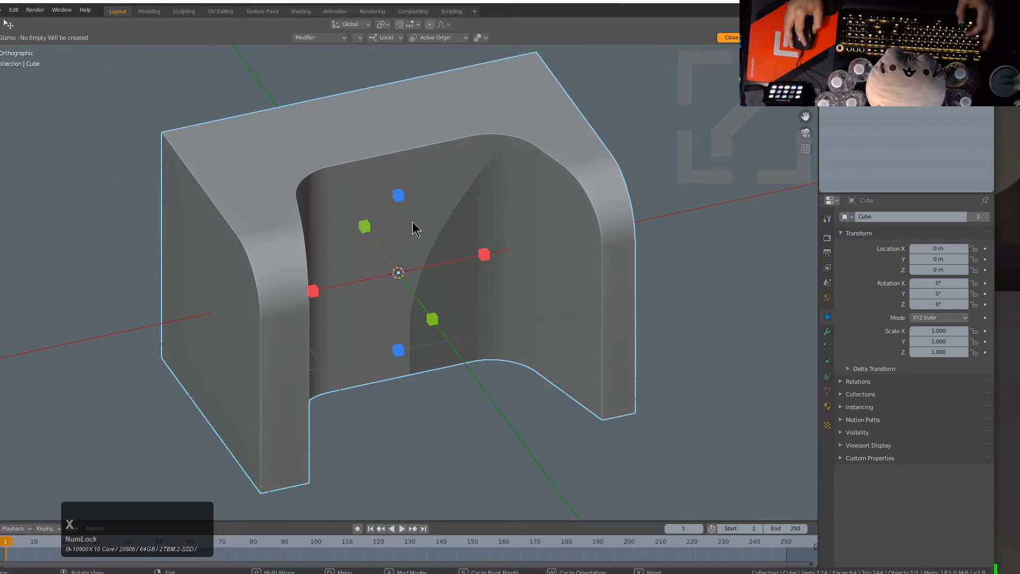
{"action": "middle_click_drag", "start_coordinate": [413, 270], "coordinate": [418, 271]}
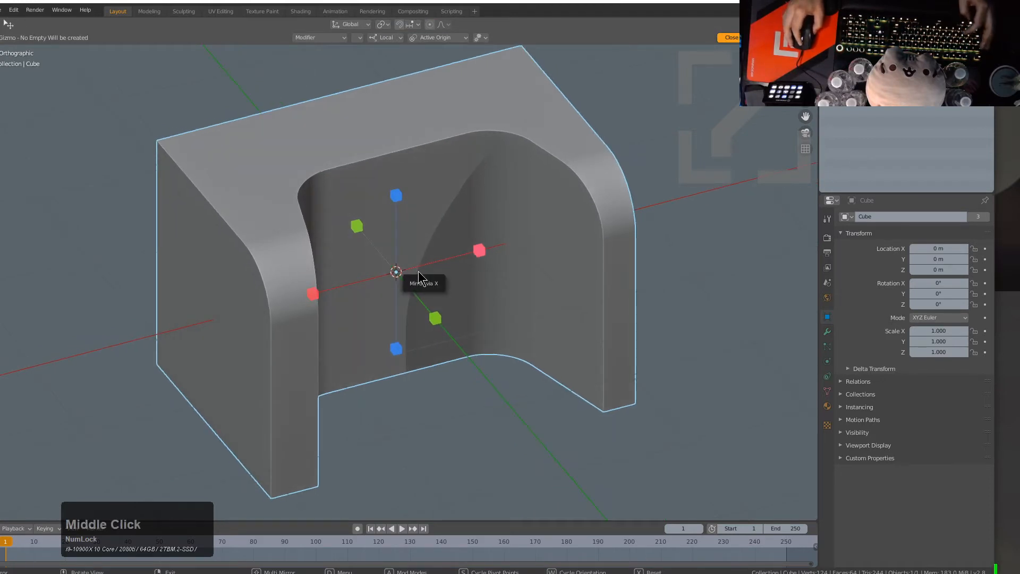
{"action": "key", "text": "x"}
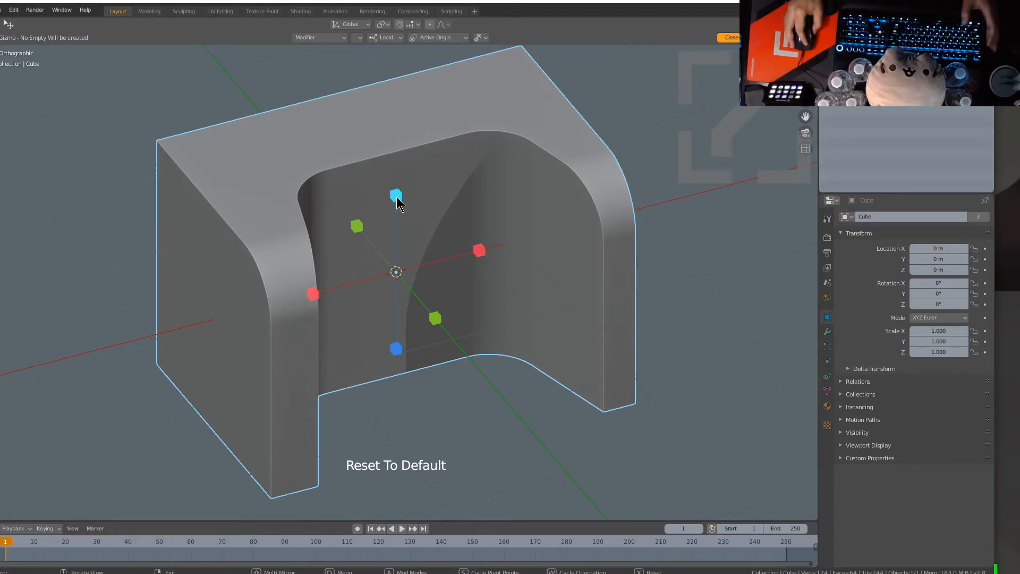
{"action": "left_click", "coordinate": [396, 196]}
Step: Draw a large BoxCutter circle on the block's end face and join it as a cylinder spanning the notch to the opposite wall
{"action": "middle_click_drag", "start_coordinate": [326, 292], "coordinate": [385, 279]}
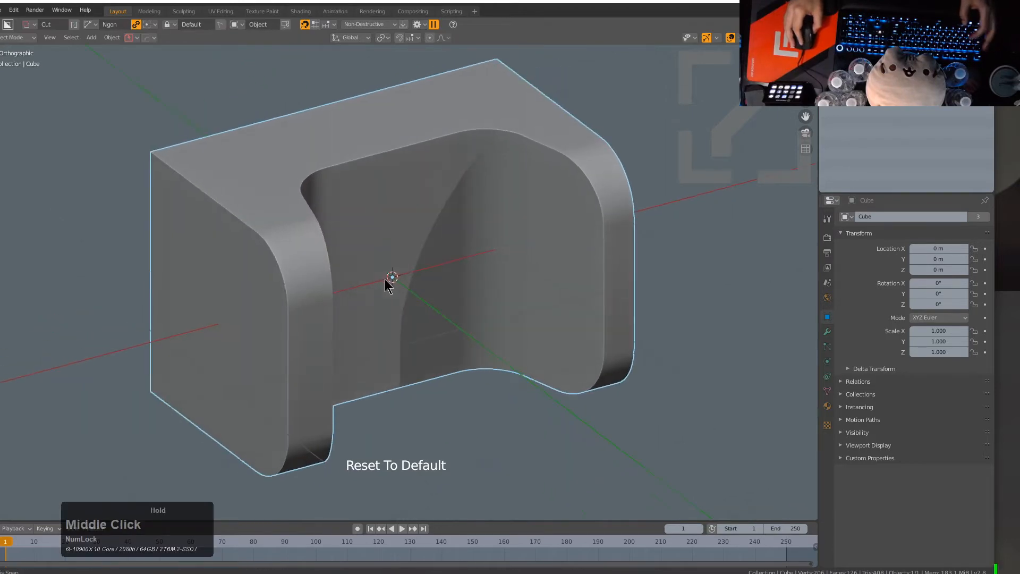
{"action": "key", "text": "d"}
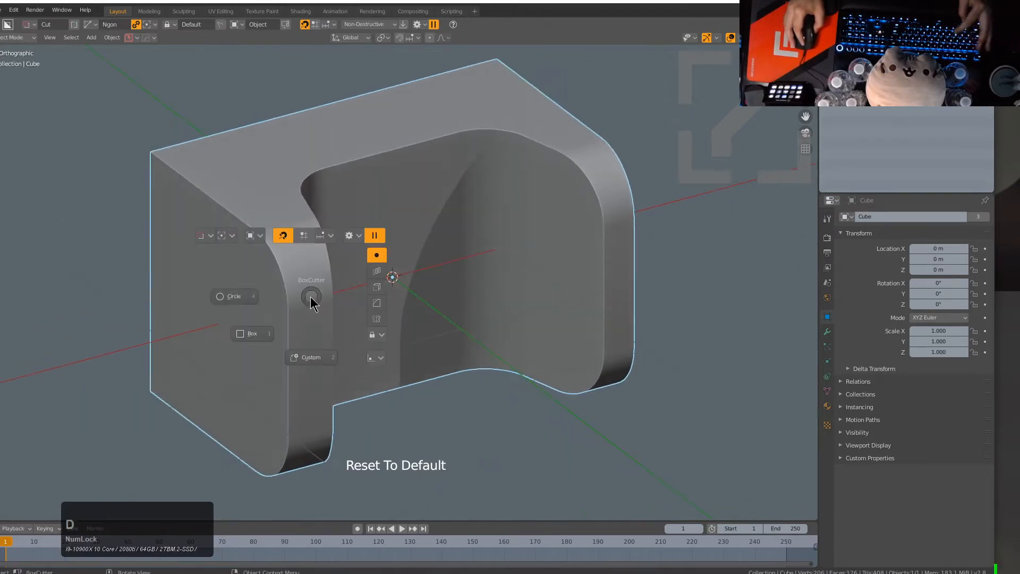
{"action": "left_click", "coordinate": [240, 306]}
{"action": "middle_click_drag", "start_coordinate": [241, 305], "coordinate": [284, 309]}
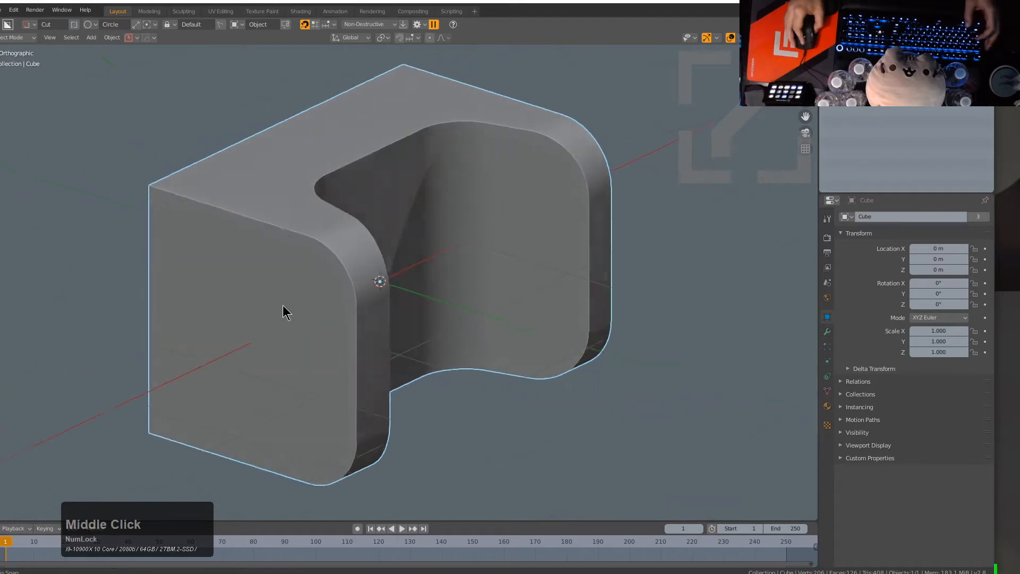
{"action": "key", "text": "ctrl"}
{"action": "left_click_drag", "start_coordinate": [257, 346], "coordinate": [321, 362]}
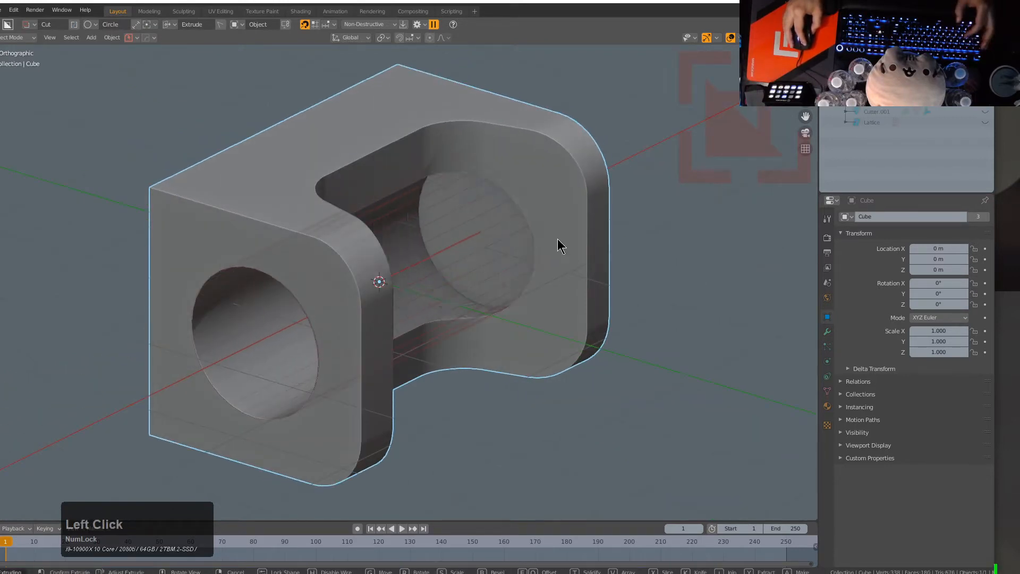
{"action": "key", "text": "j"}
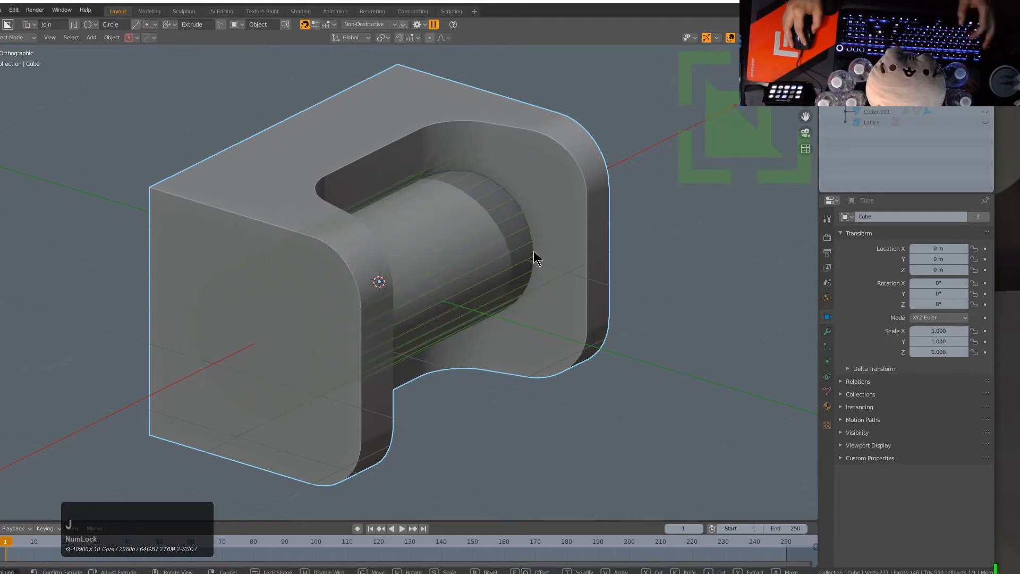
{"action": "left_click", "coordinate": [540, 248]}
Step: Draw a small BoxCutter circle near the end face's upper front corner and join it as a rod reaching the opposite wall
{"action": "middle_click_drag", "start_coordinate": [511, 260], "coordinate": [400, 224]}
{"action": "mouse_move", "coordinate": [306, 304]}
{"action": "left_mouse_down"}
{"action": "mouse_move", "coordinate": [303, 317]}
{"action": "mouse_move", "coordinate": [321, 315]}
{"action": "left_mouse_up"}
{"action": "key", "text": "j"}
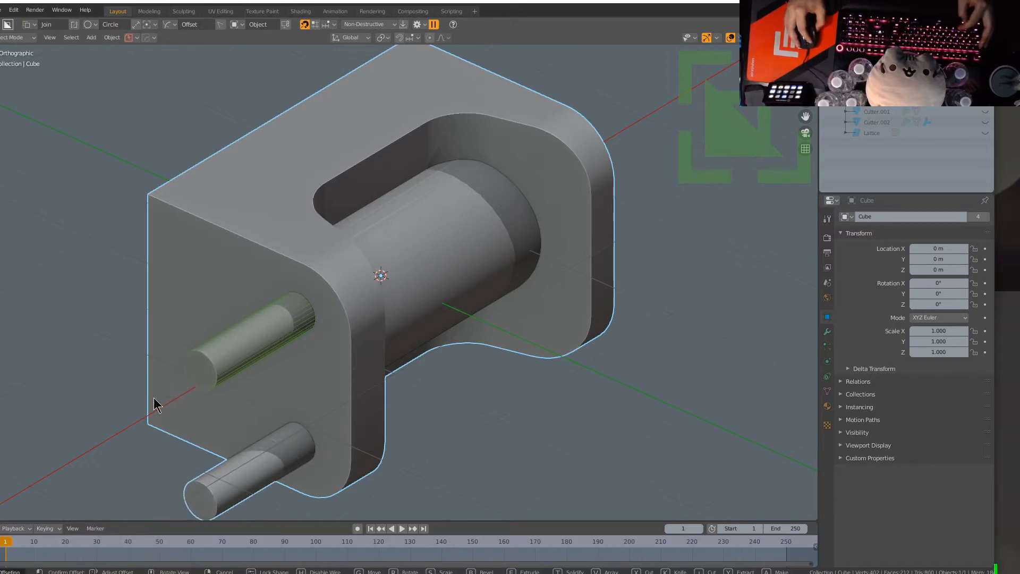
{"action": "key", "text": "e"}
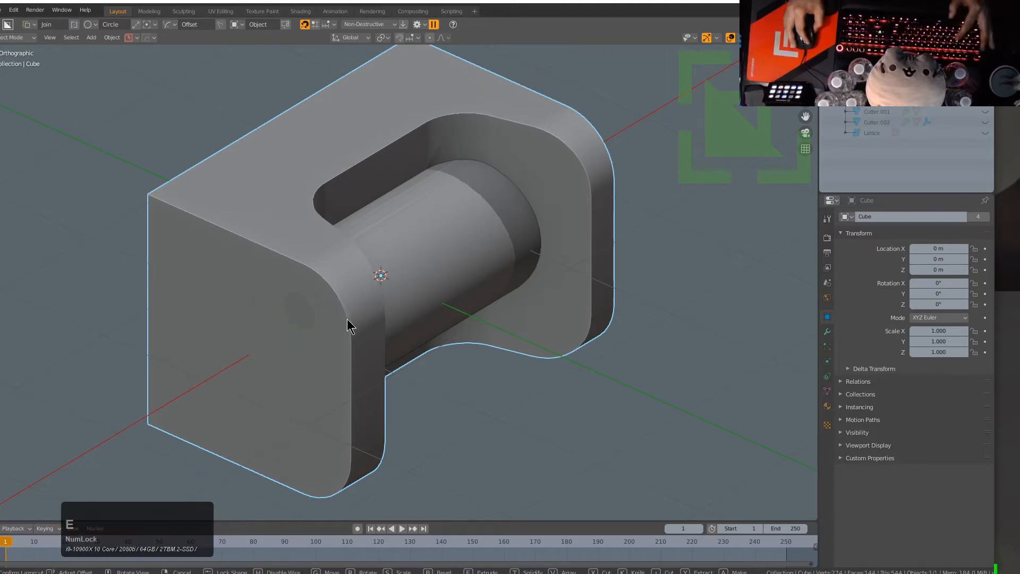
{"action": "left_click", "coordinate": [596, 171]}
Step: Reveal the small rod's cutter, move it to about Y -0.682 m and Z 0.661 m, and hide it
{"action": "middle_click_drag", "start_coordinate": [477, 234], "coordinate": [410, 256]}
{"action": "key", "text": "q"}
{"action": "left_click", "coordinate": [381, 257]}
{"action": "scroll", "coordinate": [381, 257], "scroll_direction": "down", "scroll_amount": 3}
{"action": "left_click", "coordinate": [381, 257]}
{"action": "key", "text": "g"}
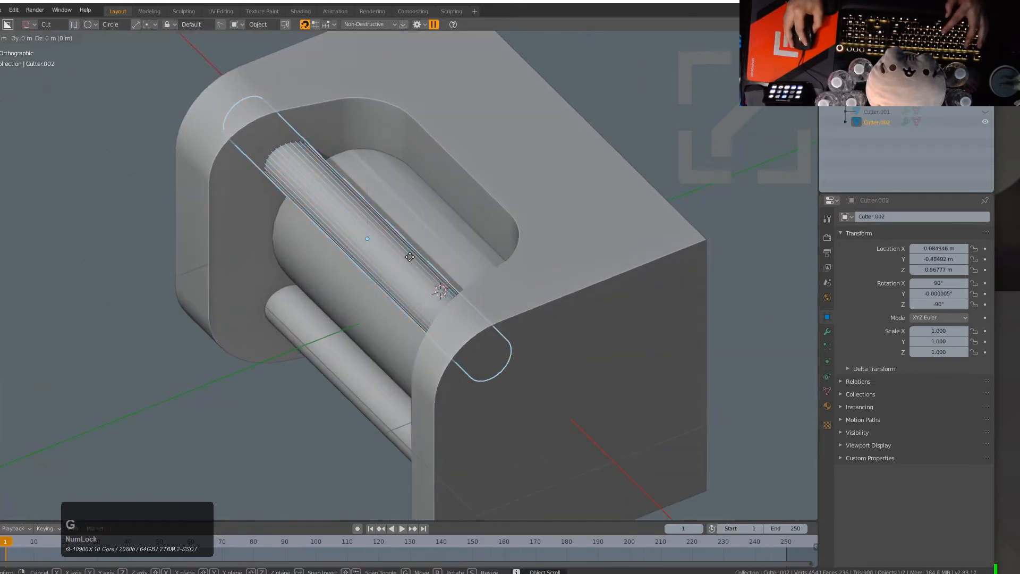
{"action": "left_click", "coordinate": [422, 244]}
{"action": "key", "text": "g"}
{"action": "key", "text": "y"}
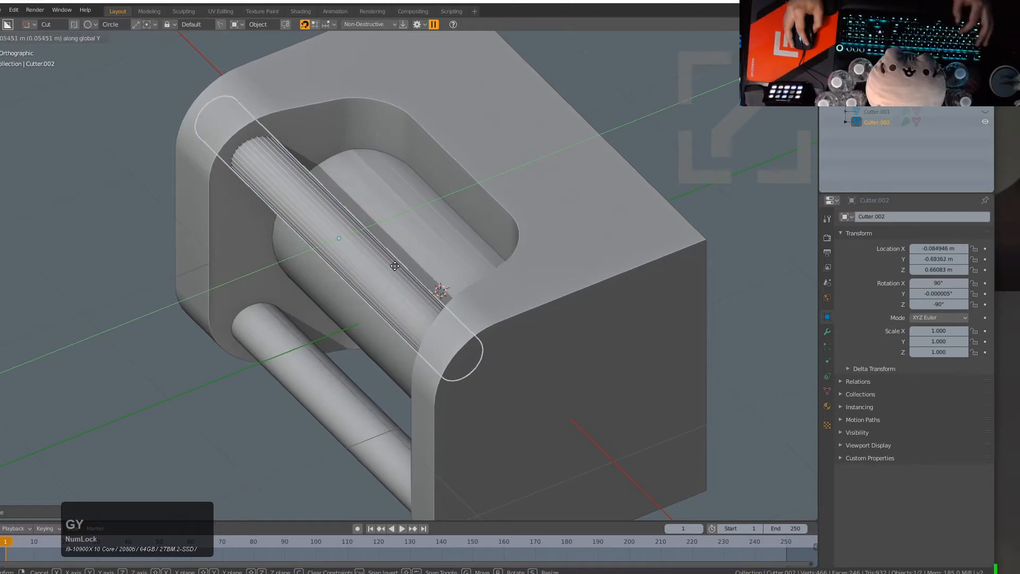
{"action": "left_click", "coordinate": [395, 266]}
{"action": "middle_click_drag", "start_coordinate": [396, 268], "coordinate": [405, 267]}
{"action": "key", "text": "h"}
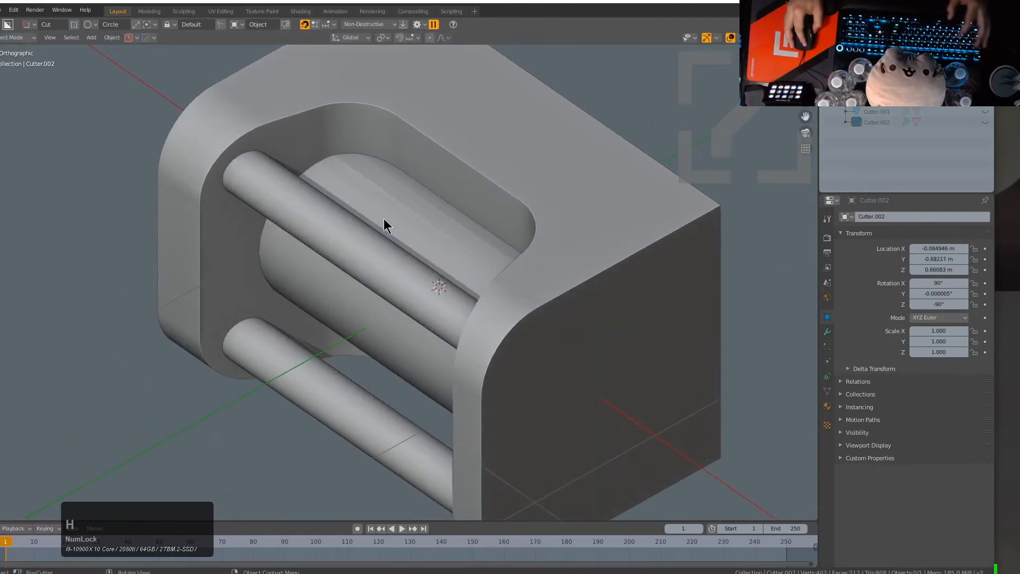
Step: Reveal the large cylinder's cutter from the block's booleans and sharpen it with 30° sharpness and 60° auto smooth
{"action": "middle_click_drag", "start_coordinate": [384, 219], "coordinate": [382, 246]}
{"action": "scroll", "coordinate": [315, 166], "scroll_direction": "up", "scroll_amount": 3}
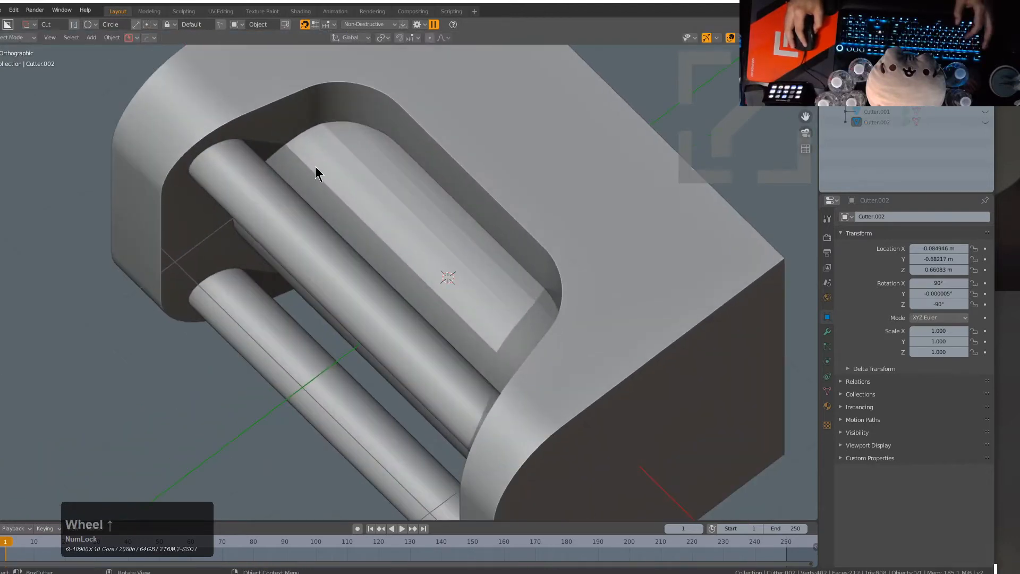
{"action": "left_click", "coordinate": [385, 207]}
{"action": "key", "text": "q"}
{"action": "left_click", "coordinate": [400, 214]}
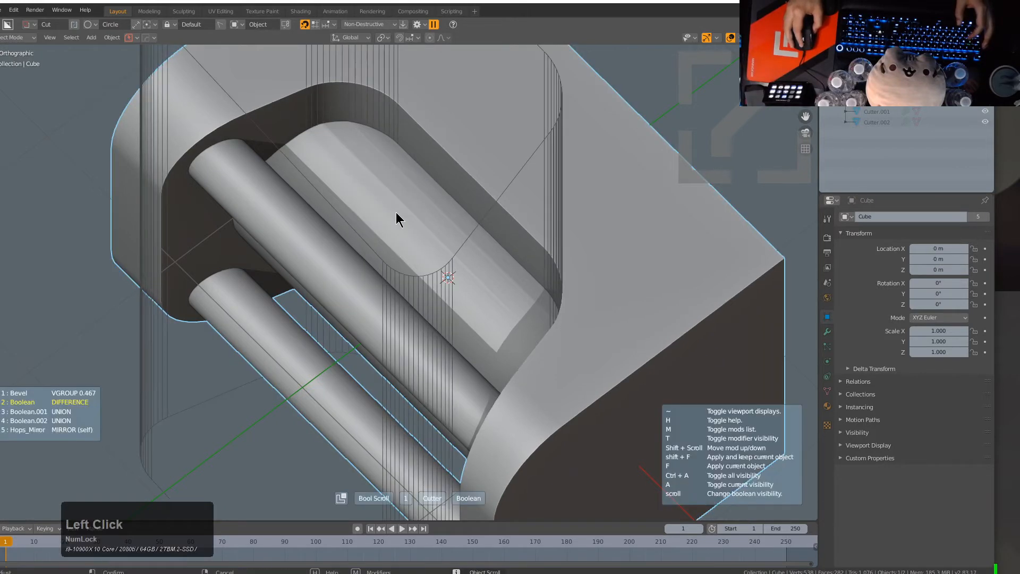
{"action": "scroll", "coordinate": [397, 212], "scroll_direction": "down", "scroll_amount": 2}
{"action": "middle_click_drag", "start_coordinate": [397, 212], "coordinate": [444, 216]}
{"action": "key", "text": "q"}
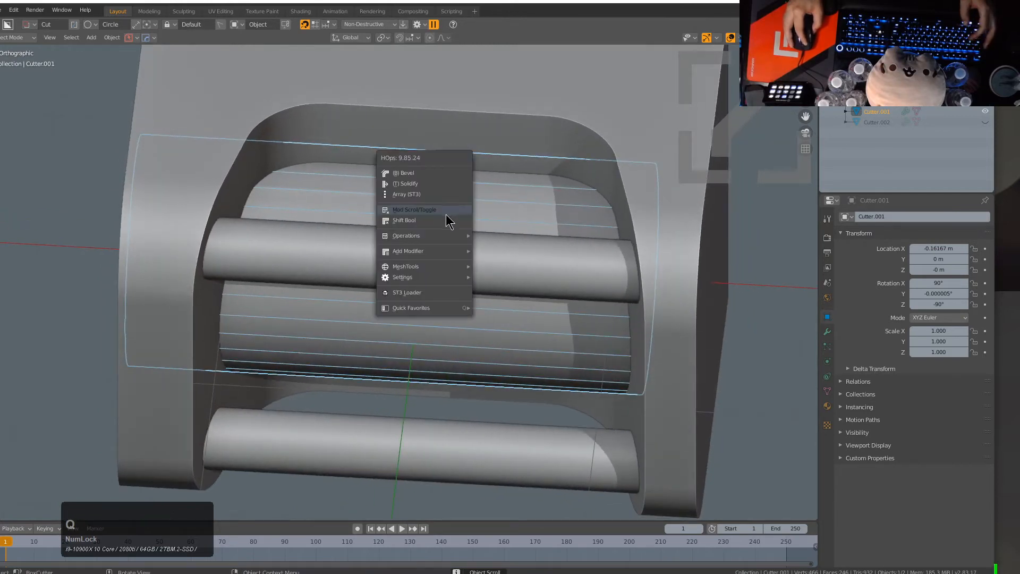
{"action": "mouse_move", "coordinate": [428, 237]}
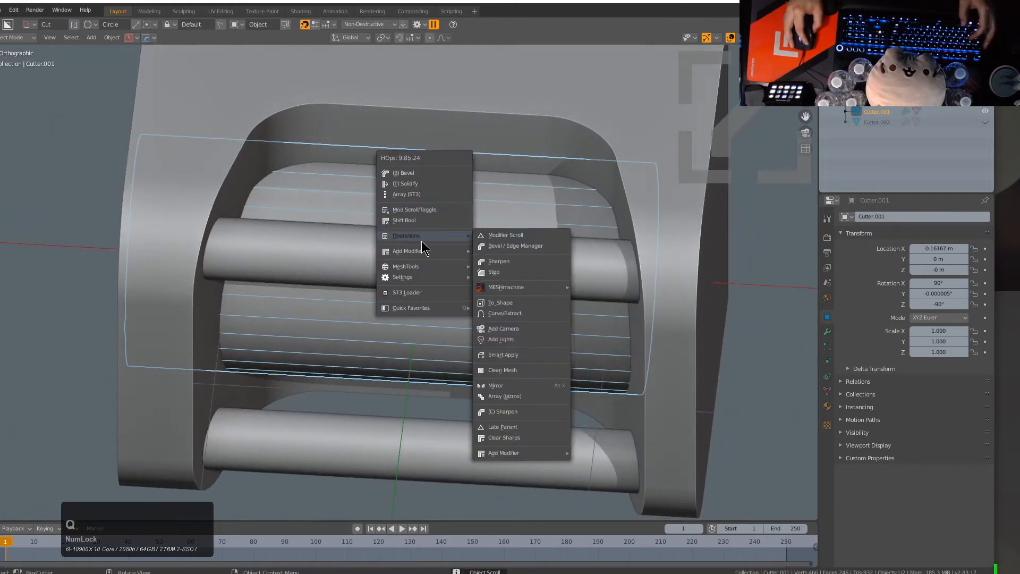
{"action": "left_click", "coordinate": [523, 262]}
{"action": "middle_click_drag", "start_coordinate": [524, 268], "coordinate": [445, 238]}
{"action": "key", "text": "ctrl+grave"}
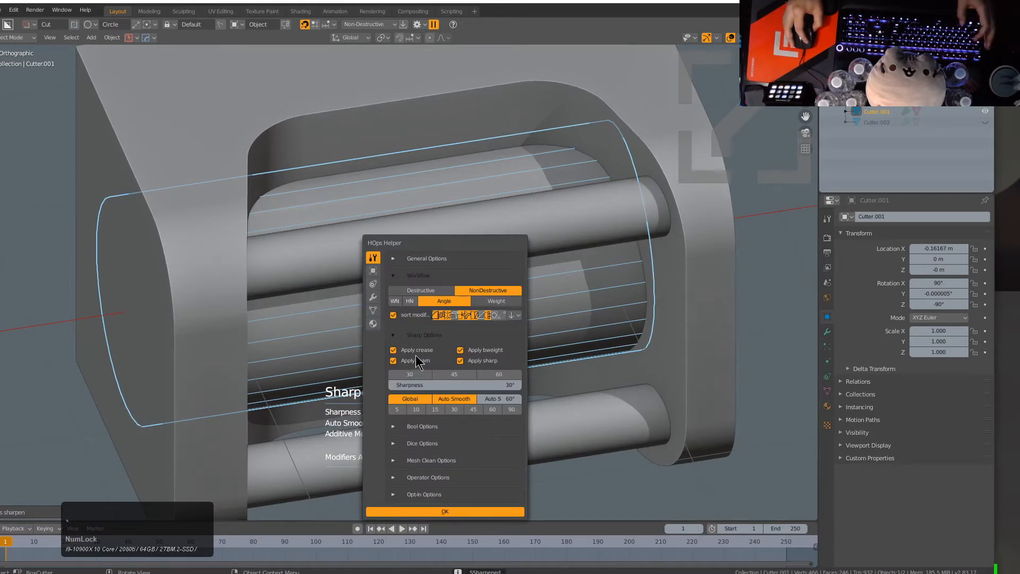
{"action": "key", "text": "Escape"}
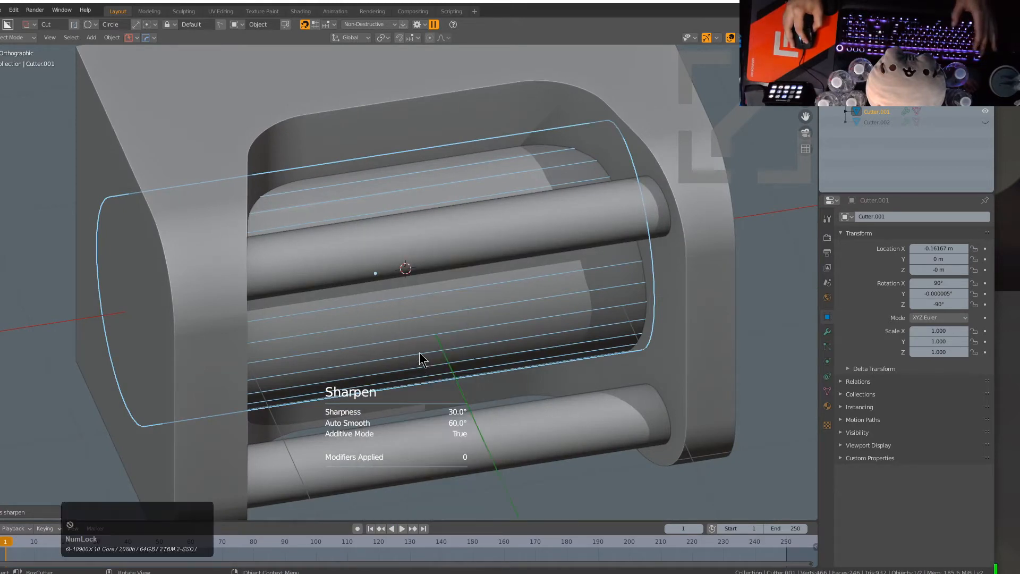
Step: Add subdivision to the large cylinder's cutter and insert seven evenly spaced, unshifted loop cuts along its length
{"action": "middle_click_drag", "start_coordinate": [514, 251], "coordinate": [489, 265]}
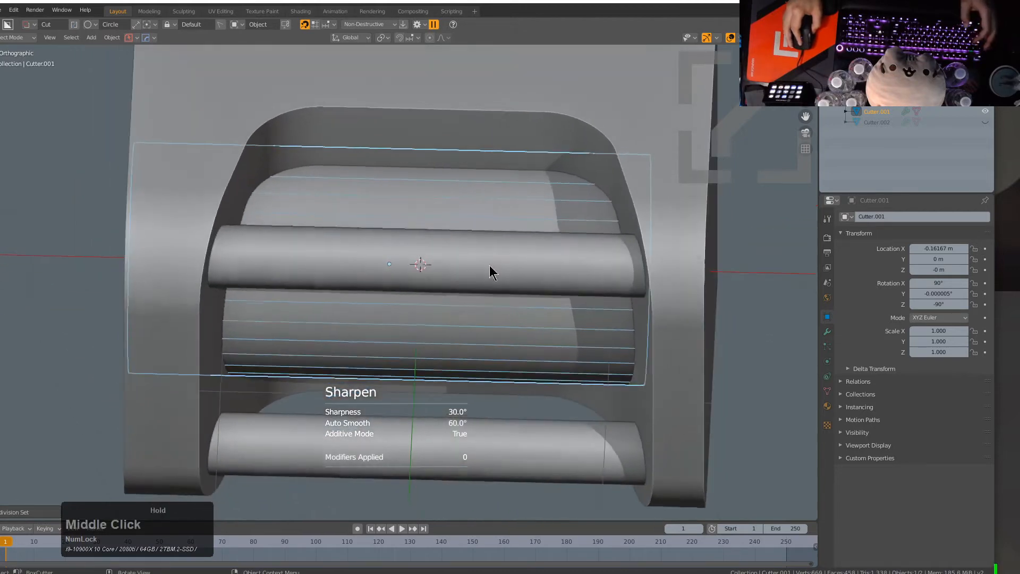
{"action": "key", "text": "Tab"}
{"action": "key", "text": "ctrl+r"}
{"action": "scroll", "coordinate": [432, 213], "scroll_direction": "up", "scroll_amount": 5}
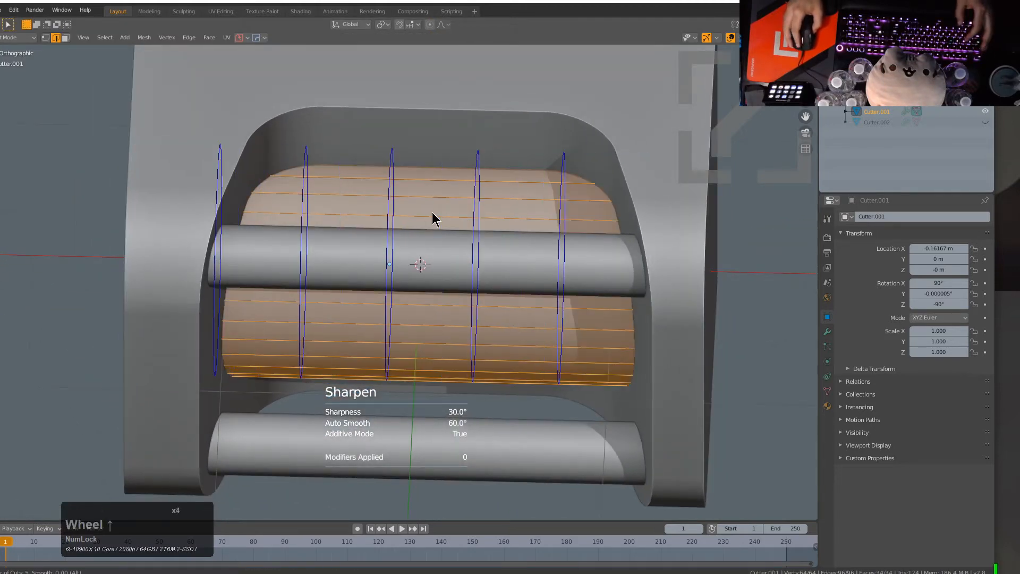
{"action": "left_click", "coordinate": [432, 215]}
{"action": "right_click", "coordinate": [433, 218]}
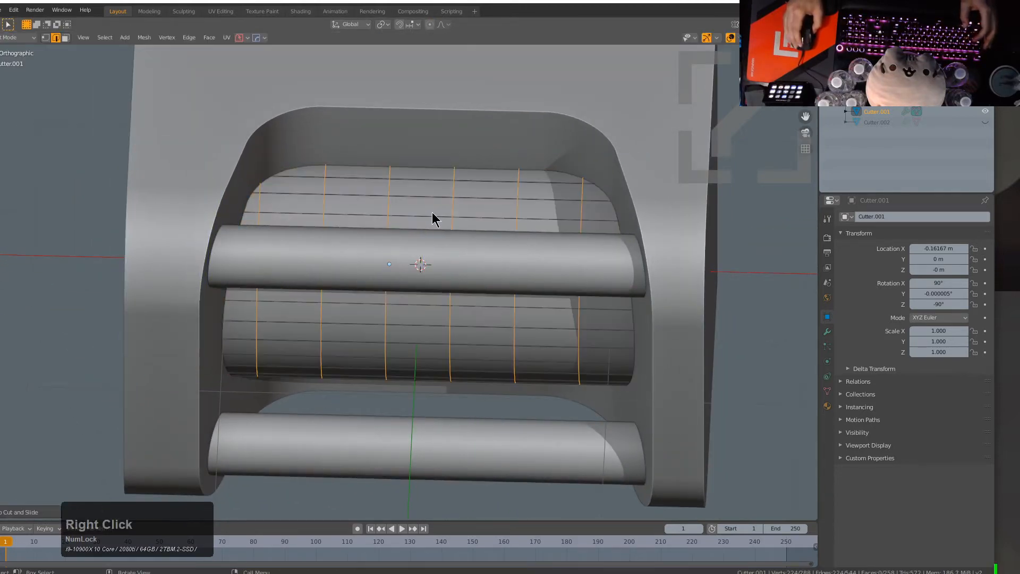
{"action": "middle_click_drag", "start_coordinate": [572, 207], "coordinate": [410, 240]}
{"action": "key", "text": "Tab"}
Step: Leave the large cylinder's cutter, select the block, and set BoxCutter's cutting shape to Ngon
{"action": "left_click", "coordinate": [411, 239]}
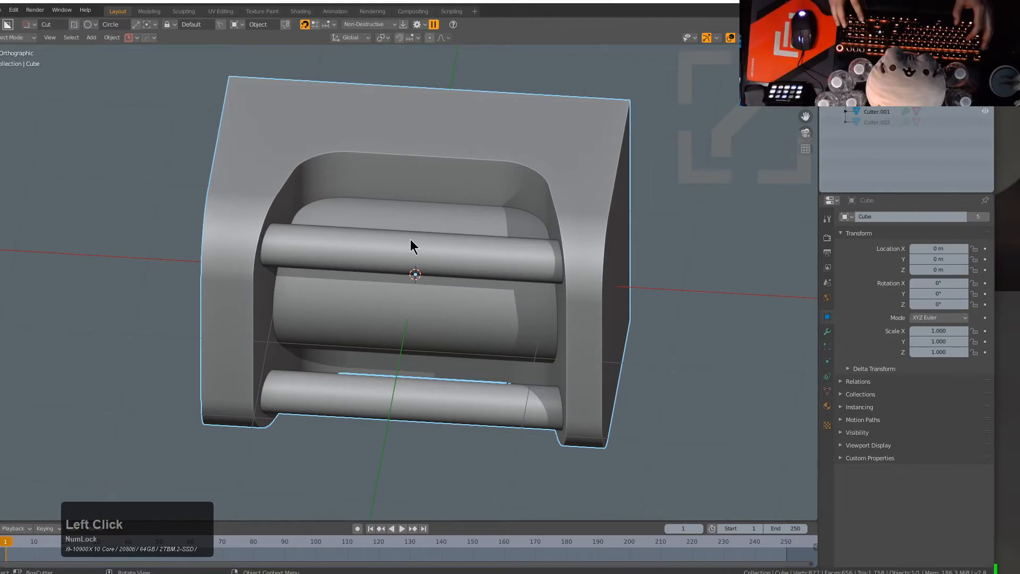
{"action": "key", "text": "KP_1"}
{"action": "key", "text": "KP_8"}
{"action": "key", "text": "KP_8"}
{"action": "key", "text": "KP_8"}
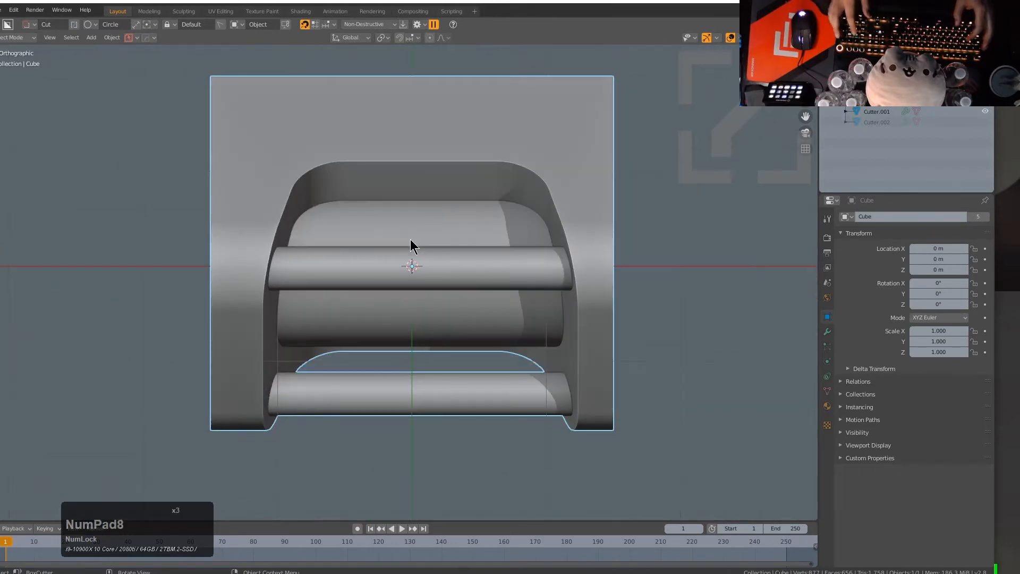
{"action": "middle_click_drag", "start_coordinate": [410, 239], "coordinate": [432, 289]}
{"action": "scroll", "coordinate": [341, 296], "scroll_direction": "up", "scroll_amount": 2}
{"action": "key", "text": "d"}
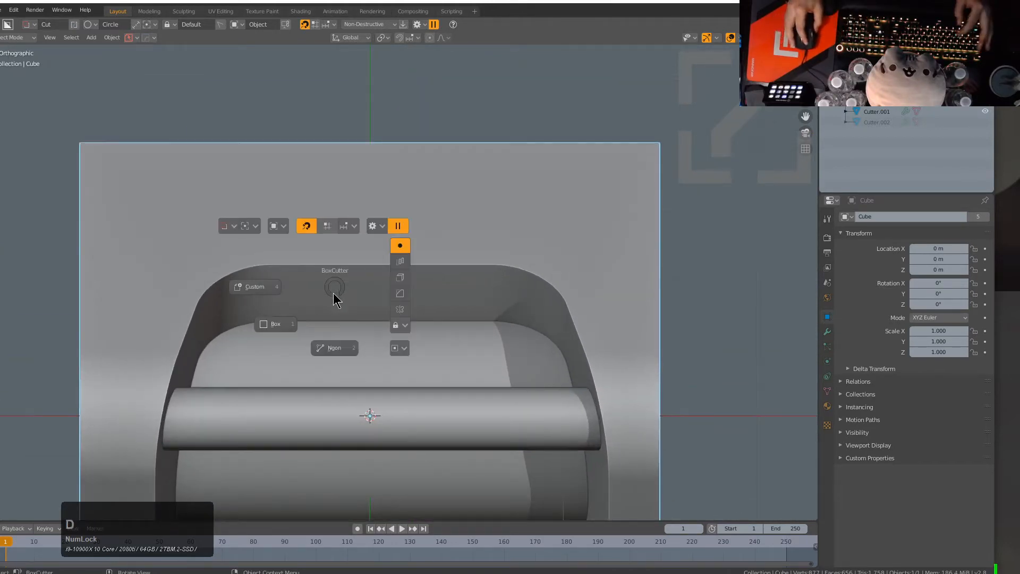
{"action": "left_click", "coordinate": [335, 346]}
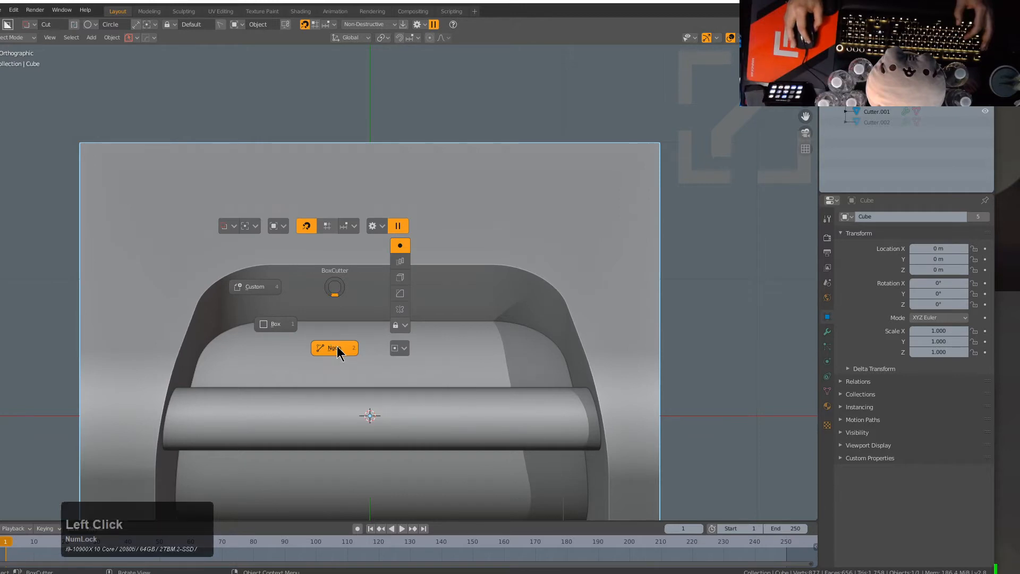
Step: Cut an ngon profile through the block's straight edge opposite the rods, with a wide recess, a narrow deeper notch and shallow steps ending near mid-width
{"action": "left_click", "coordinate": [110, 130]}
{"action": "left_click", "coordinate": [111, 167]}
{"action": "key", "text": "ctrl"}
{"action": "key", "text": "ctrl"}
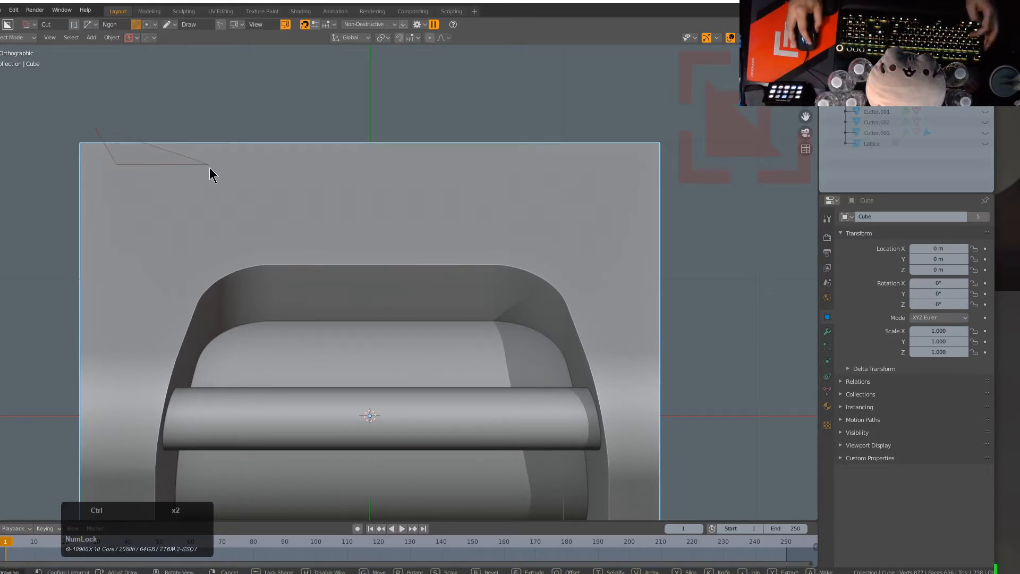
{"action": "left_click", "coordinate": [209, 166]}
{"action": "left_click", "coordinate": [218, 145]}
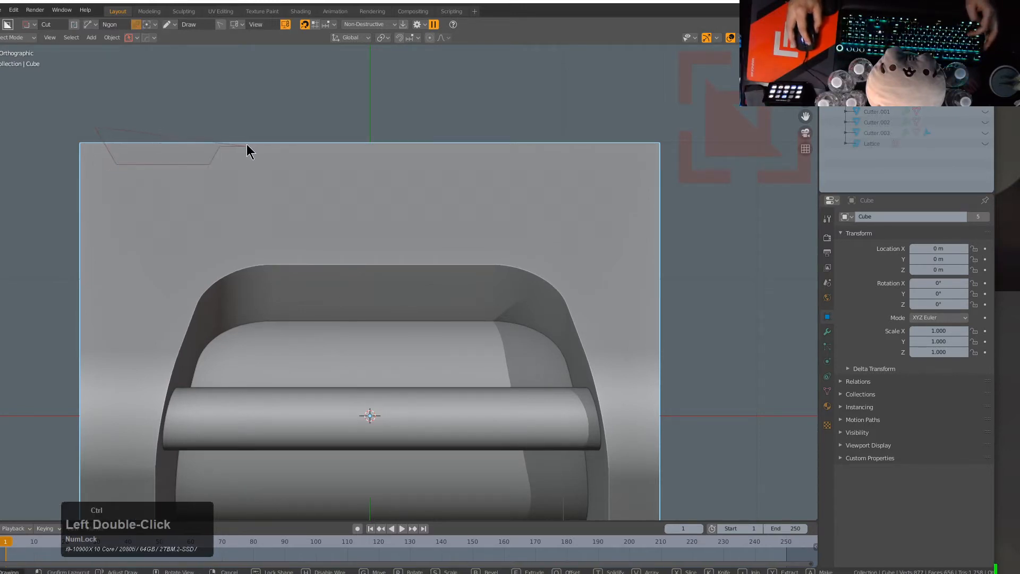
{"action": "left_click", "coordinate": [247, 145]}
{"action": "left_click", "coordinate": [256, 179]}
{"action": "left_click", "coordinate": [270, 179]}
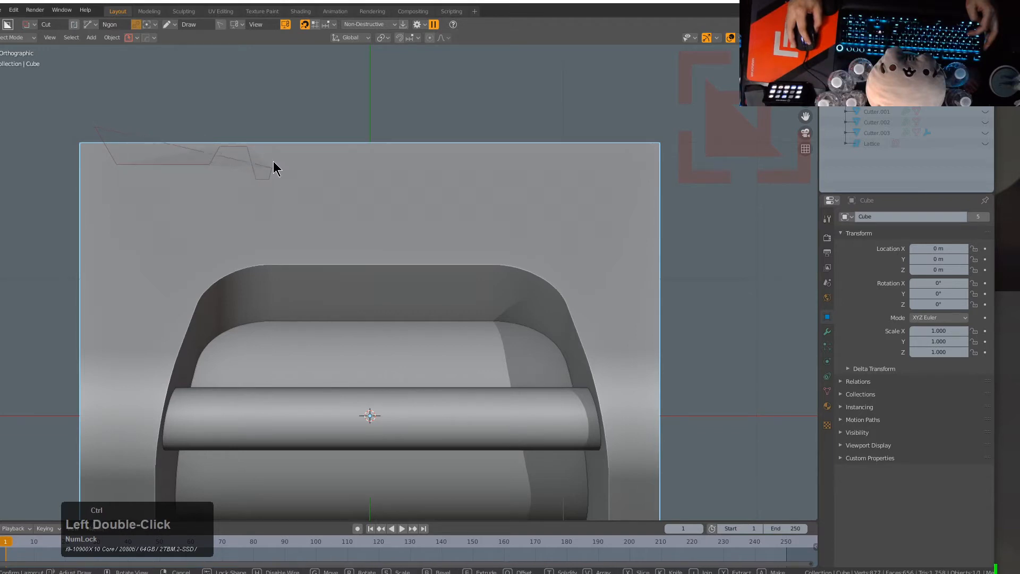
{"action": "left_click", "coordinate": [275, 154]}
{"action": "left_click", "coordinate": [292, 153]}
{"action": "left_click", "coordinate": [296, 147]}
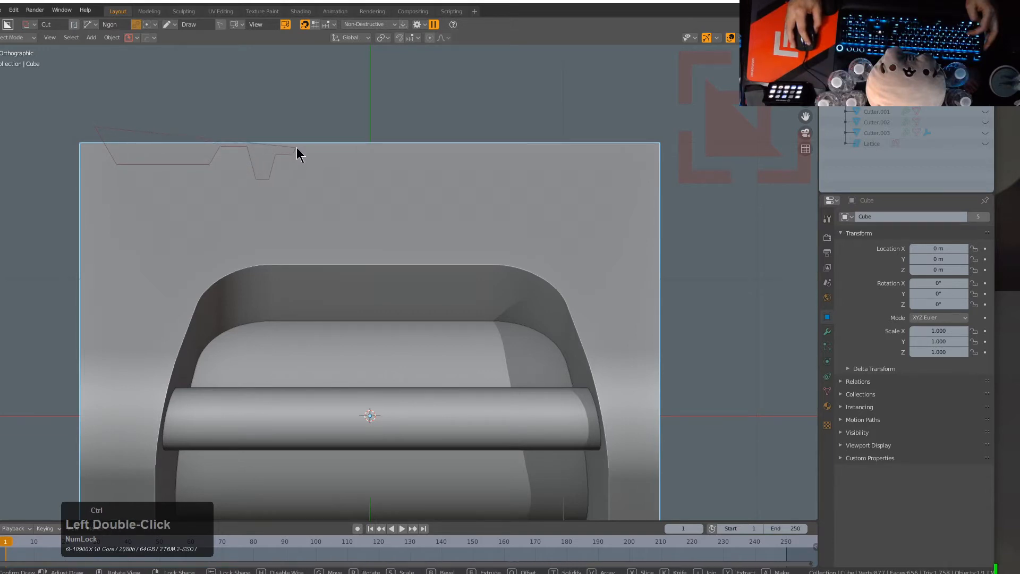
{"action": "left_click", "coordinate": [360, 148], "text": "ctrl"}
{"action": "double_click", "coordinate": [382, 127], "text": "ctrl"}
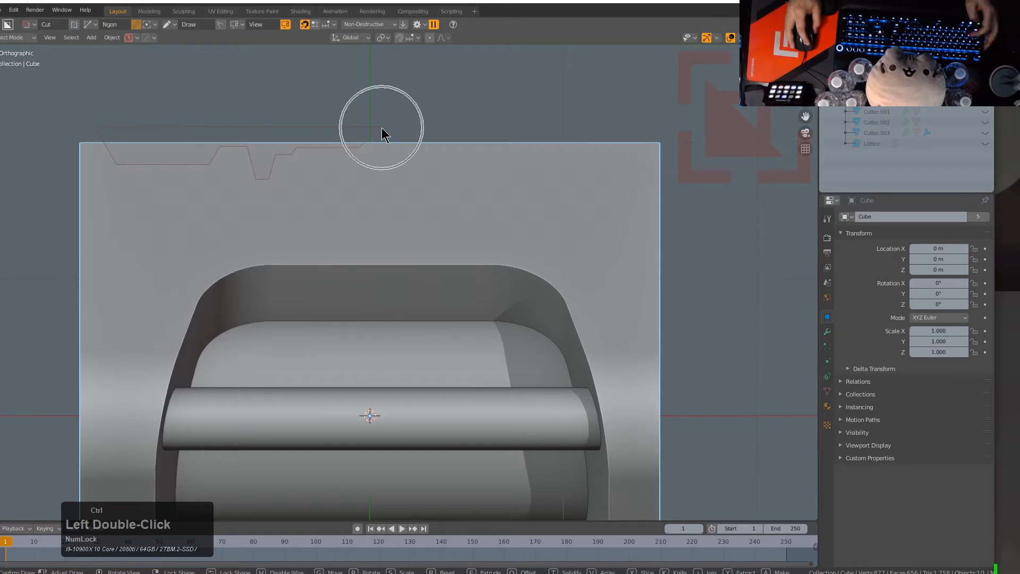
{"action": "left_click", "coordinate": [382, 127]}
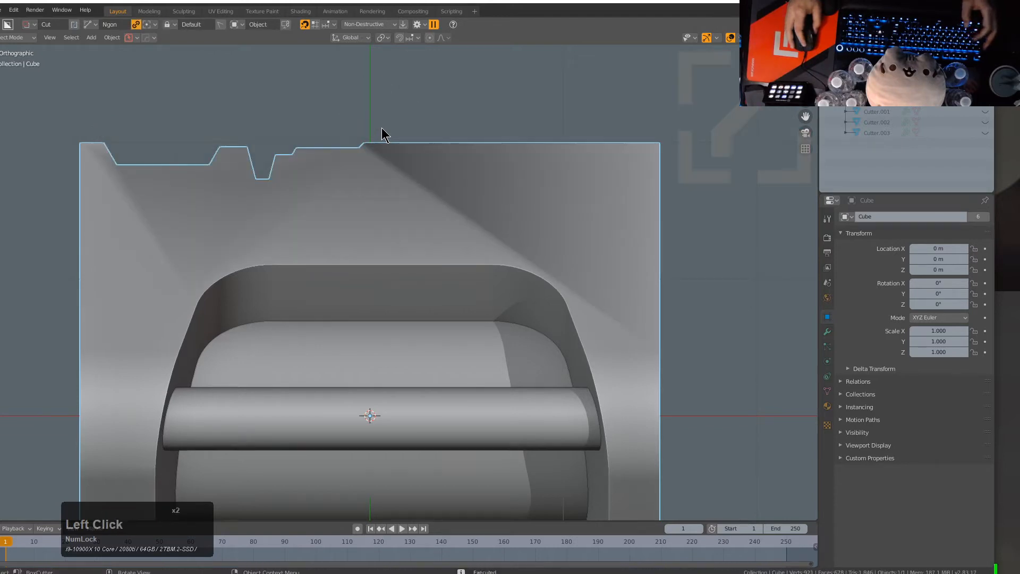
{"action": "middle_click_drag", "start_coordinate": [307, 234], "coordinate": [461, 266]}
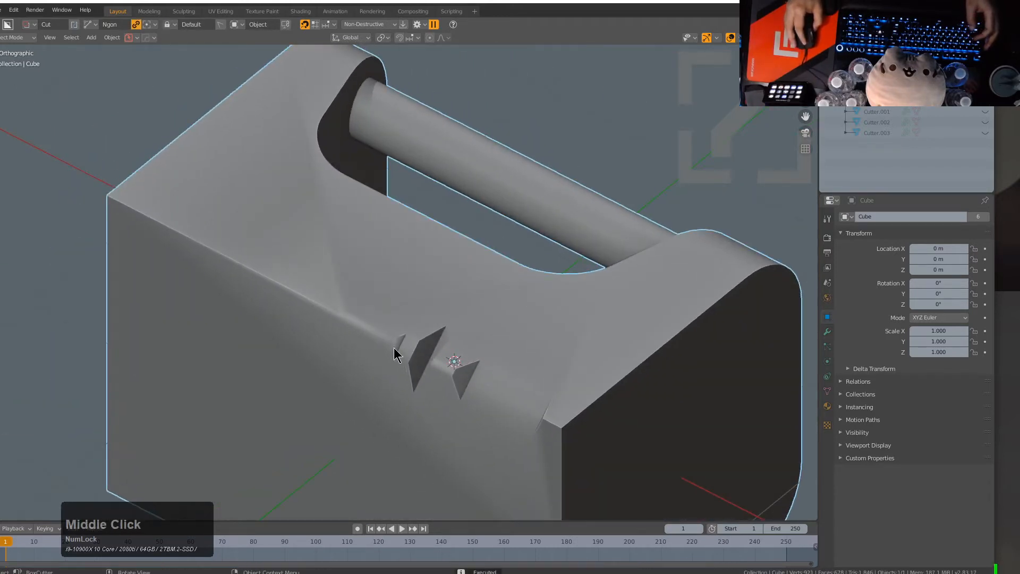
{"action": "scroll", "coordinate": [509, 266], "scroll_direction": "up", "scroll_amount": 2}
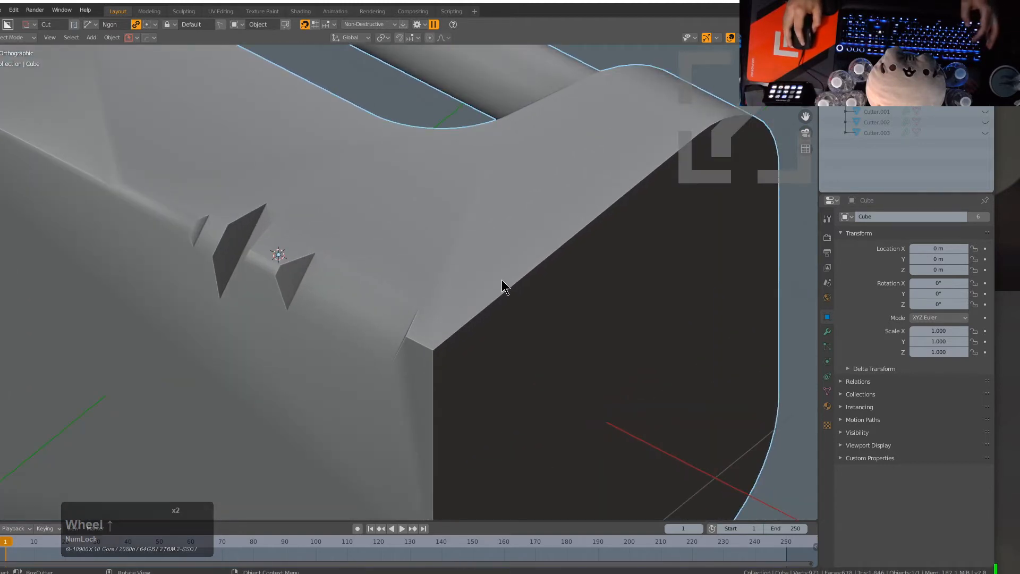
Step: Apply autosmooth to the body, trying lower angles and settling on 35°
{"action": "key", "text": "shift+q"}
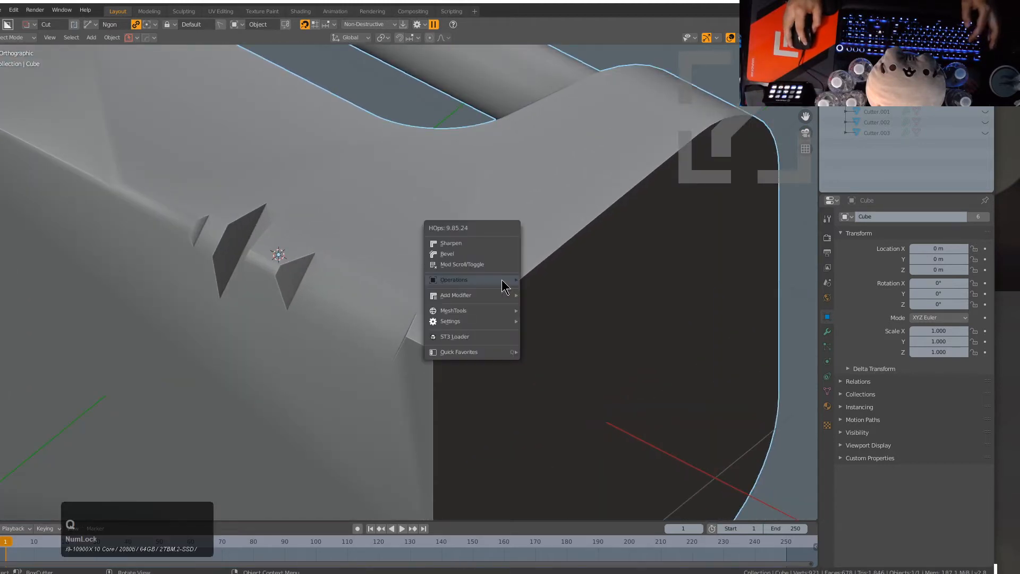
{"action": "left_click", "coordinate": [492, 243], "text": "shift"}
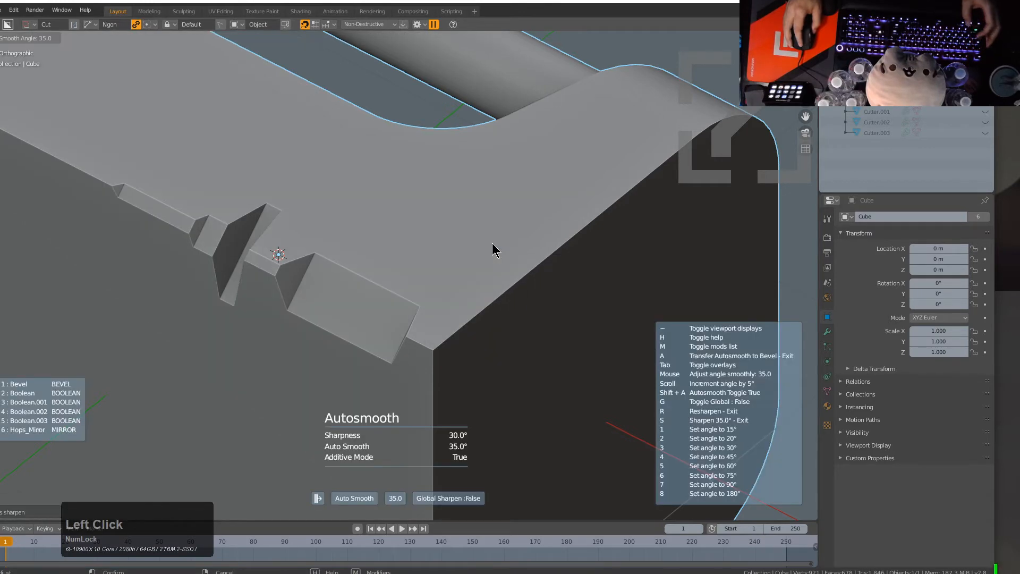
{"action": "scroll", "coordinate": [492, 243], "scroll_direction": "up", "scroll_amount": 2}
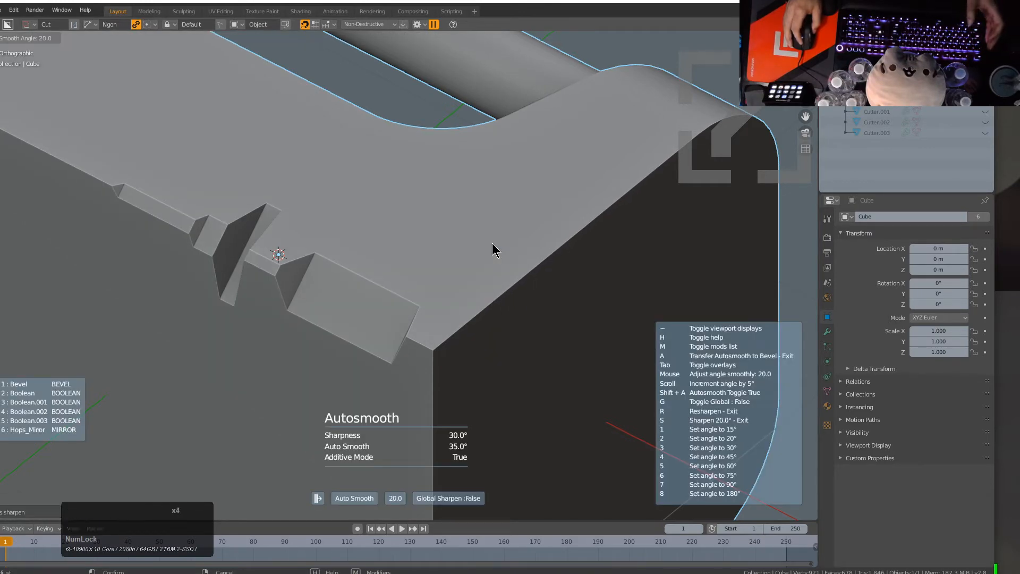
{"action": "scroll", "coordinate": [492, 243], "scroll_direction": "down", "scroll_amount": 8}
{"action": "scroll", "coordinate": [492, 243], "scroll_direction": "up", "scroll_amount": 6}
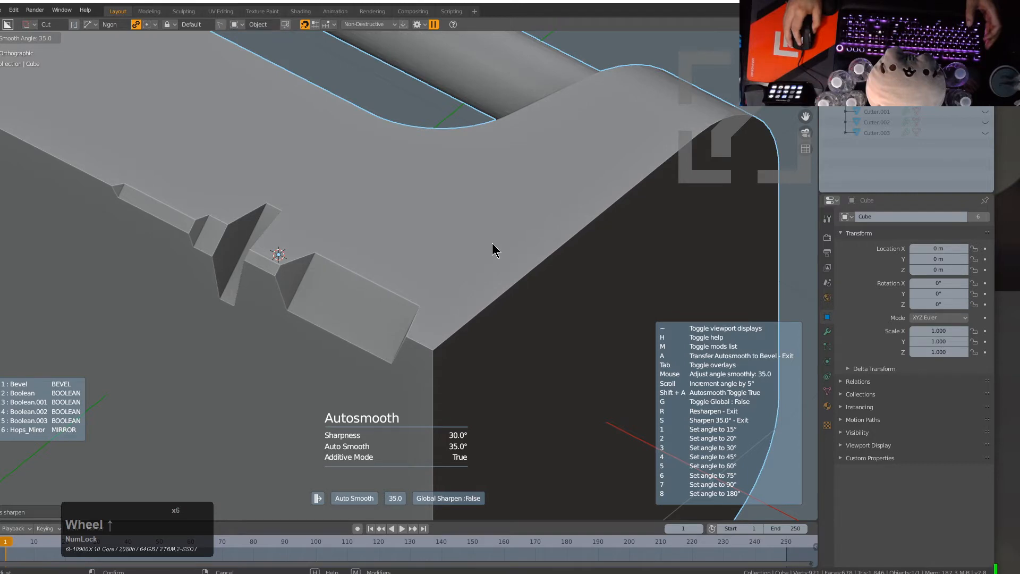
{"action": "left_click", "coordinate": [492, 244]}
Step: Run autosmooth on the body again, raising the angle to 45° and lowering it until the notches shade crisply
{"action": "scroll", "coordinate": [492, 243], "scroll_direction": "down", "scroll_amount": 2}
{"action": "mouse_move", "coordinate": [492, 243]}
{"action": "middle_mouse_down"}
{"action": "mouse_move", "coordinate": [472, 247]}
{"action": "mouse_move", "coordinate": [492, 258]}
{"action": "middle_mouse_up"}
{"action": "middle_click_drag", "start_coordinate": [384, 344], "coordinate": [226, 259]}
{"action": "scroll", "coordinate": [226, 260], "scroll_direction": "down", "scroll_amount": 2}
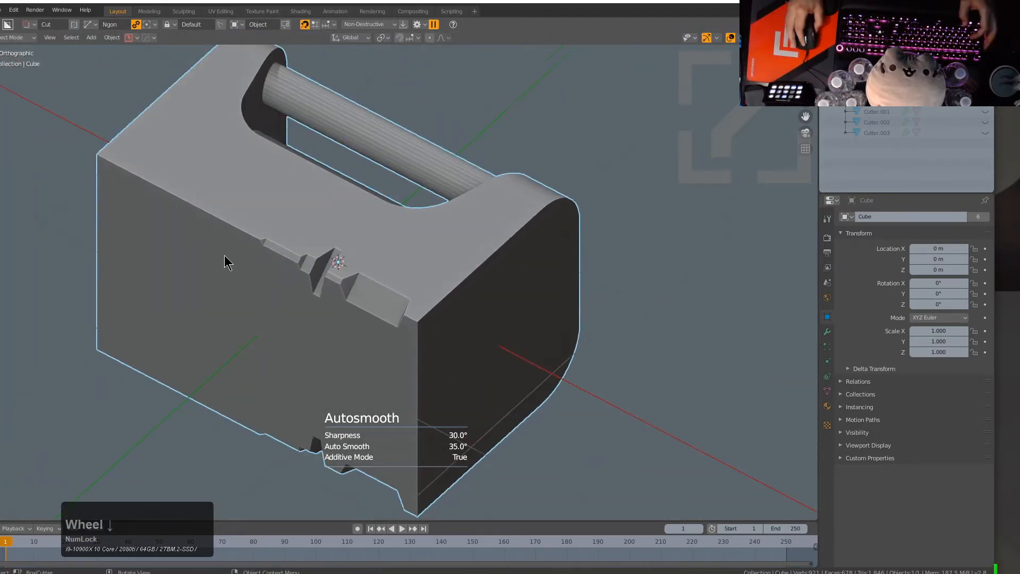
{"action": "middle_click_drag", "start_coordinate": [395, 280], "coordinate": [474, 270]}
{"action": "scroll", "coordinate": [475, 271], "scroll_direction": "up", "scroll_amount": 3}
{"action": "key", "text": "q"}
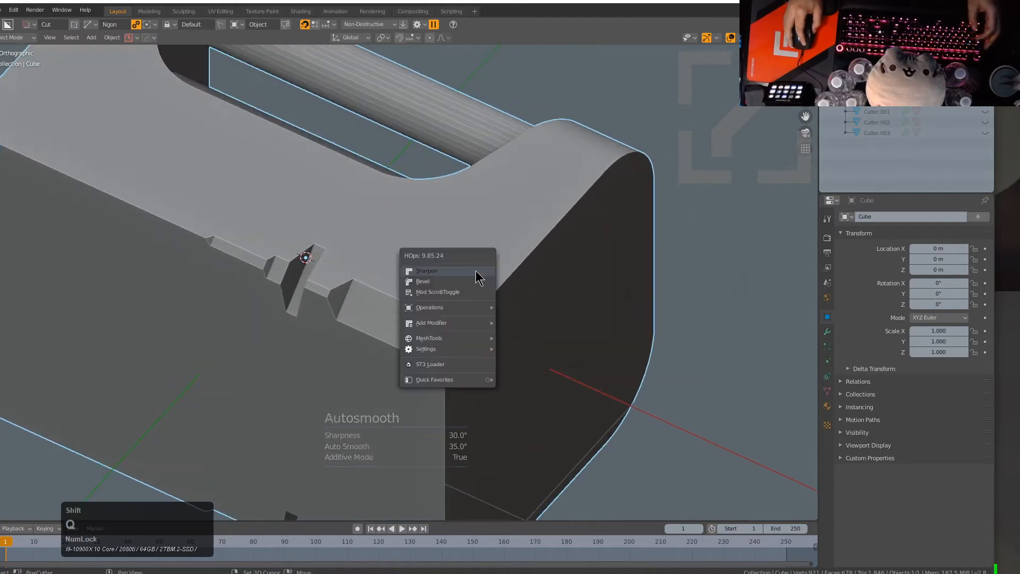
{"action": "left_click", "coordinate": [479, 272], "text": "shift"}
{"action": "scroll", "coordinate": [479, 270], "scroll_direction": "up", "scroll_amount": 1}
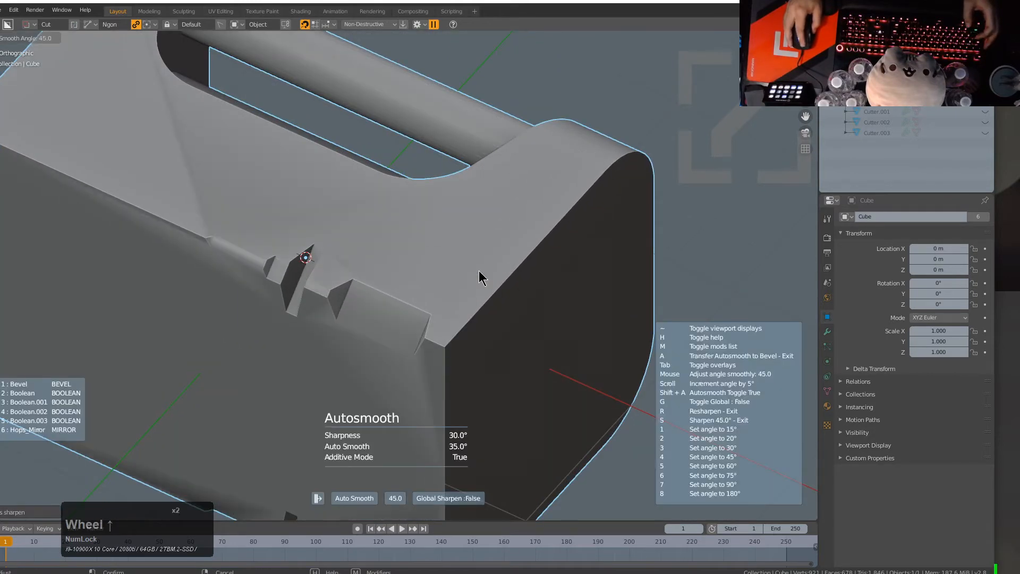
{"action": "scroll", "coordinate": [480, 270], "scroll_direction": "down", "scroll_amount": 1}
{"action": "left_click", "coordinate": [480, 269]}
{"action": "scroll", "coordinate": [479, 270], "scroll_direction": "down", "scroll_amount": 2}
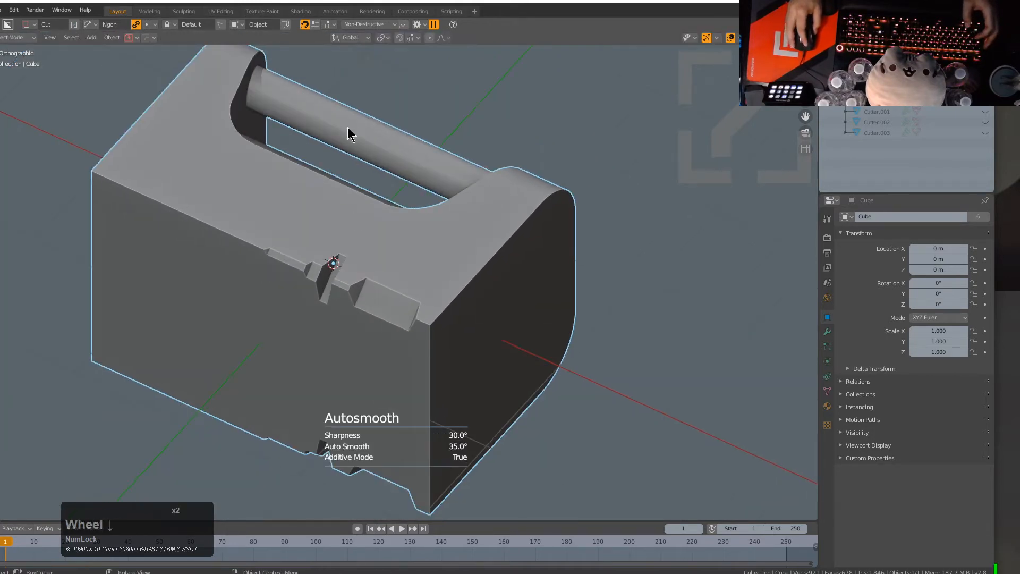
Step: Remove the body's Z mirror, reopen the mirror gizmo and disable its Close option so it stays open
{"action": "middle_click_drag", "start_coordinate": [430, 157], "coordinate": [539, 255]}
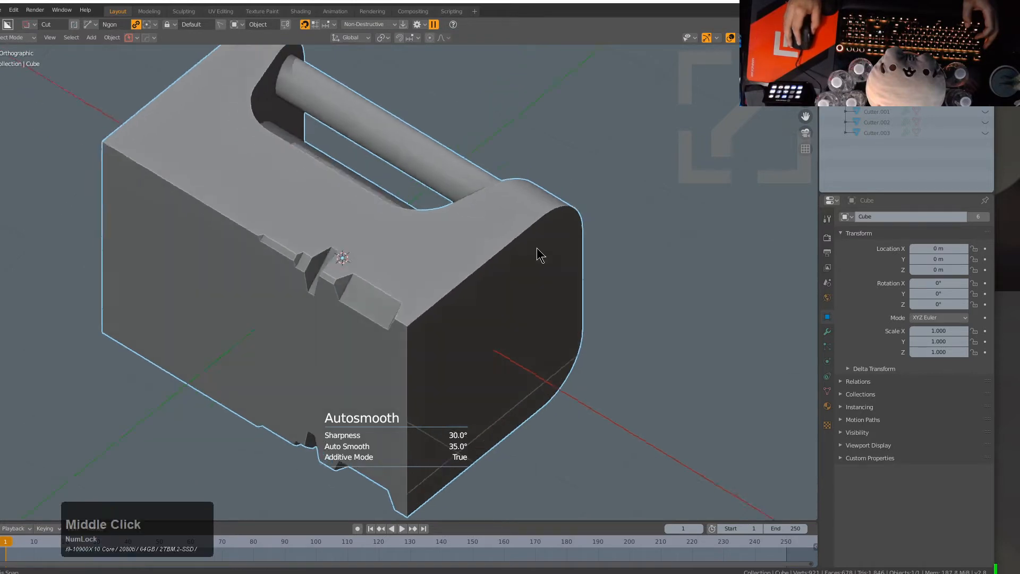
{"action": "middle_click", "coordinate": [533, 250], "text": "alt"}
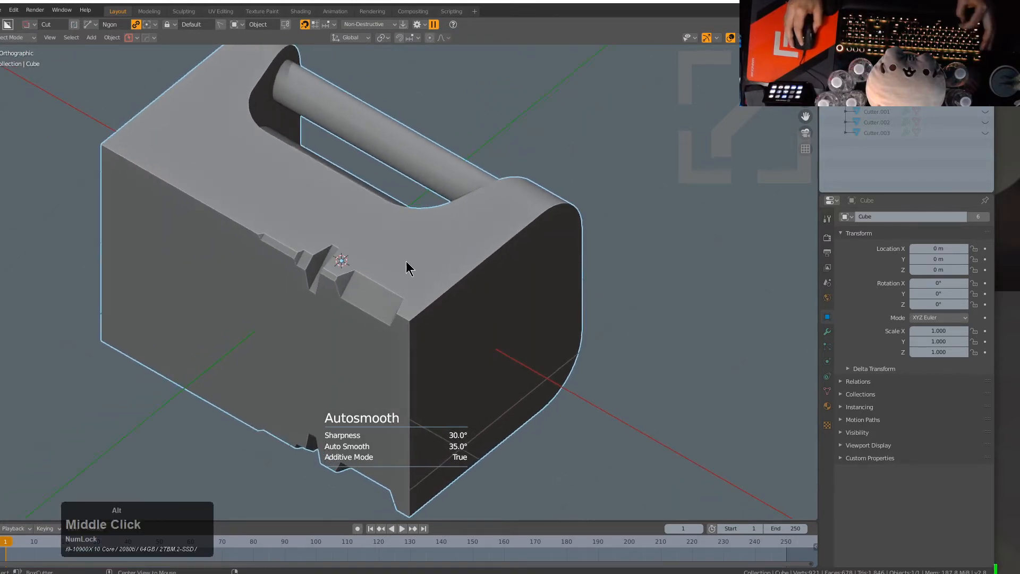
{"action": "key", "text": "x"}
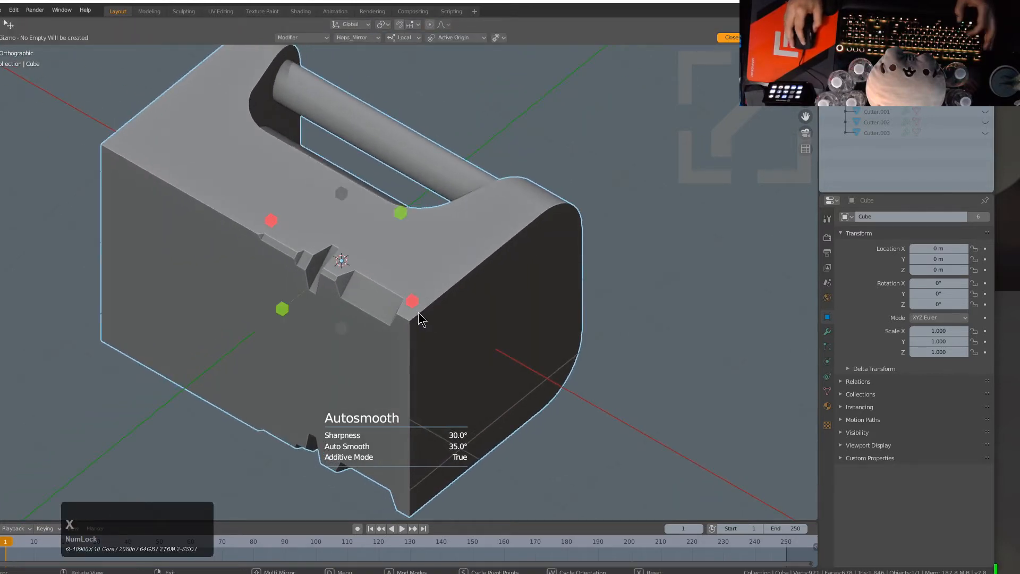
{"action": "left_click", "coordinate": [343, 200]}
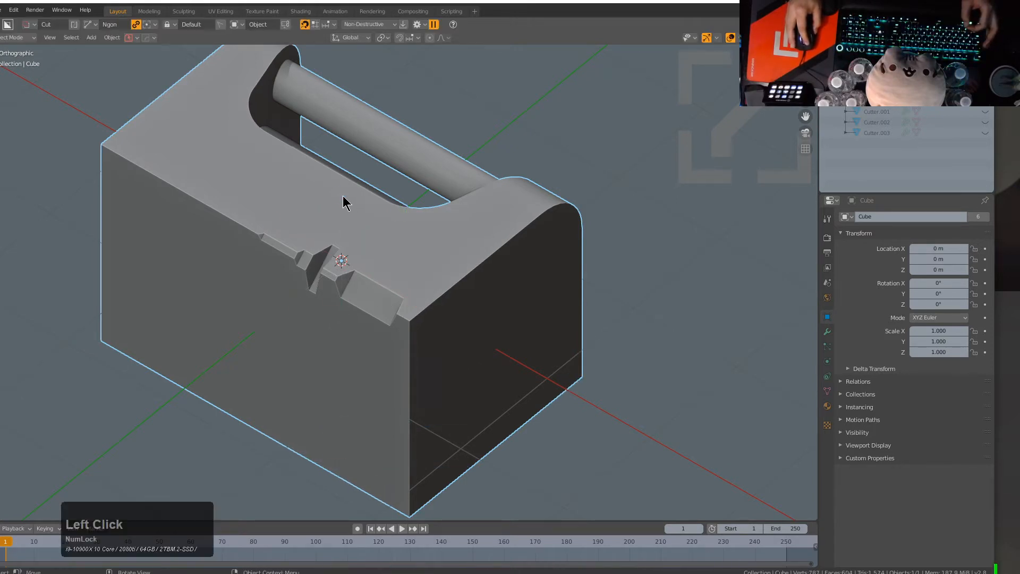
{"action": "key", "text": "x"}
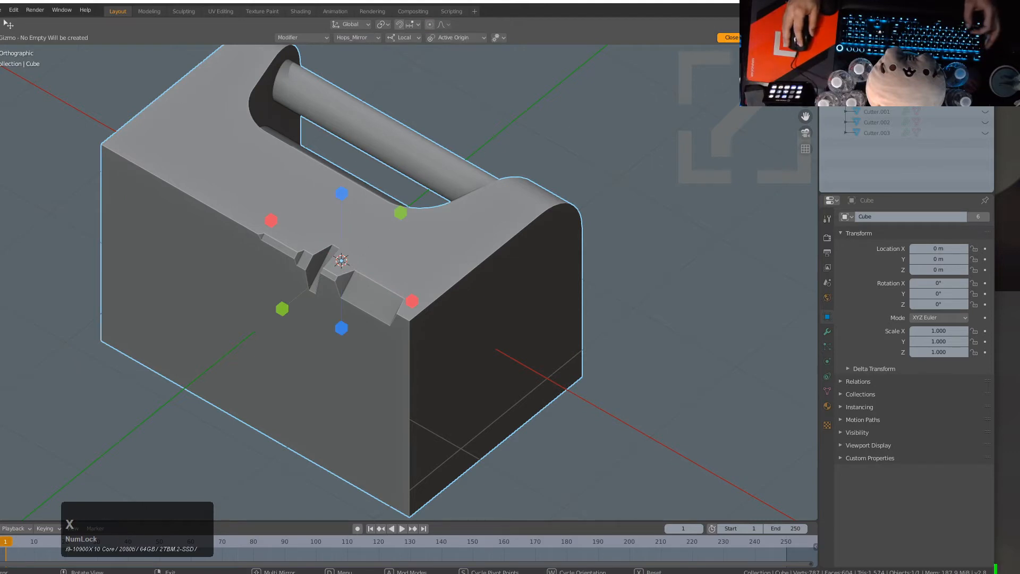
{"action": "left_click", "coordinate": [732, 38]}
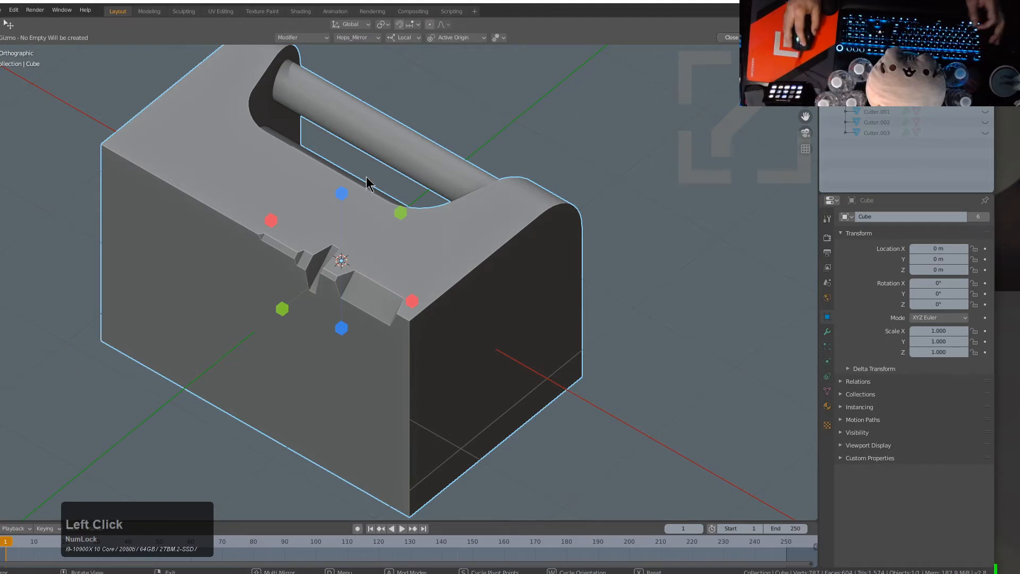
Step: Toggle the body's Z mirror repeatedly from both directions, ending with the notched upper half mirrored downward
{"action": "left_click", "coordinate": [340, 193]}
{"action": "left_click", "coordinate": [341, 193]}
{"action": "left_click", "coordinate": [341, 194]}
{"action": "left_click", "coordinate": [340, 193]}
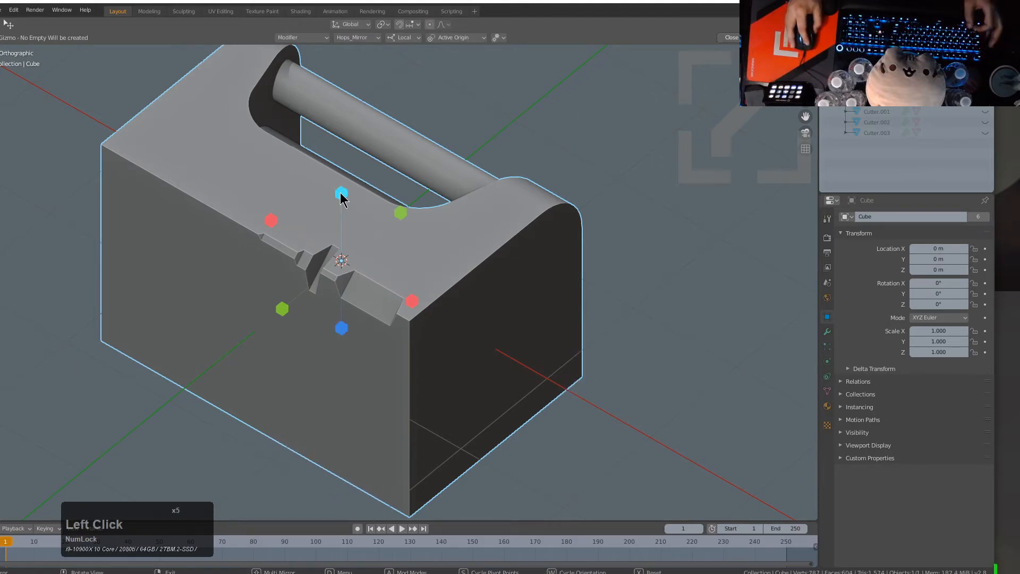
{"action": "left_click", "coordinate": [341, 193]}
{"action": "left_click", "coordinate": [341, 193]}
{"action": "left_click", "coordinate": [341, 193]}
{"action": "left_click", "coordinate": [341, 193]}
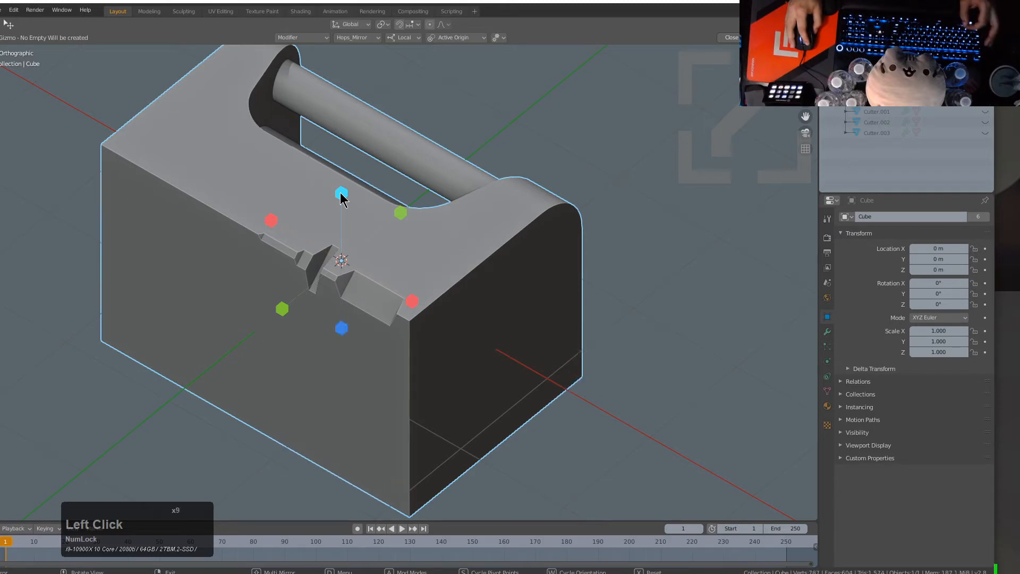
{"action": "left_click", "coordinate": [340, 193]}
{"action": "left_click", "coordinate": [341, 194]}
{"action": "left_click", "coordinate": [342, 328]}
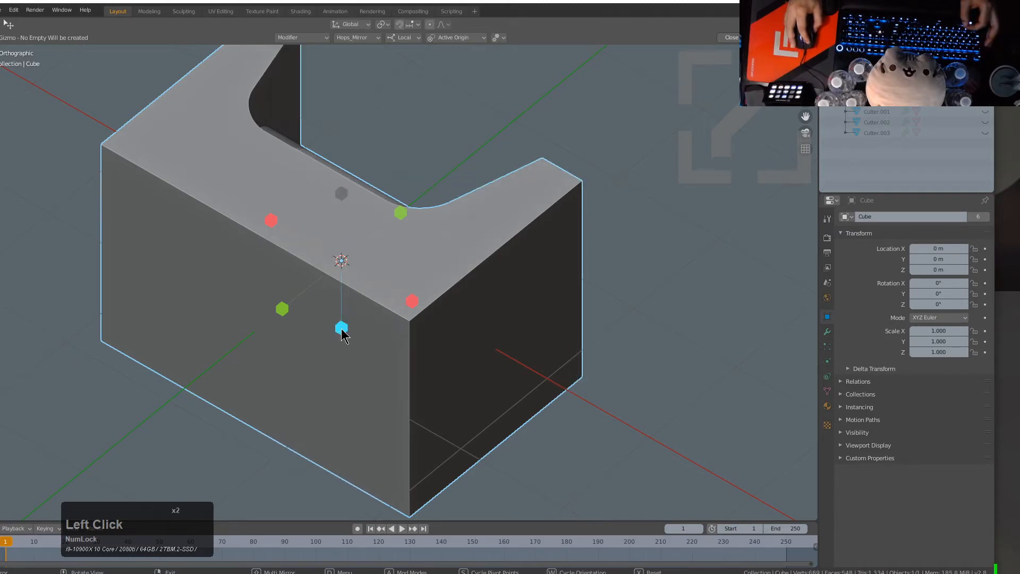
{"action": "left_click", "coordinate": [342, 328]}
{"action": "left_click", "coordinate": [342, 195]}
{"action": "left_click", "coordinate": [342, 195]}
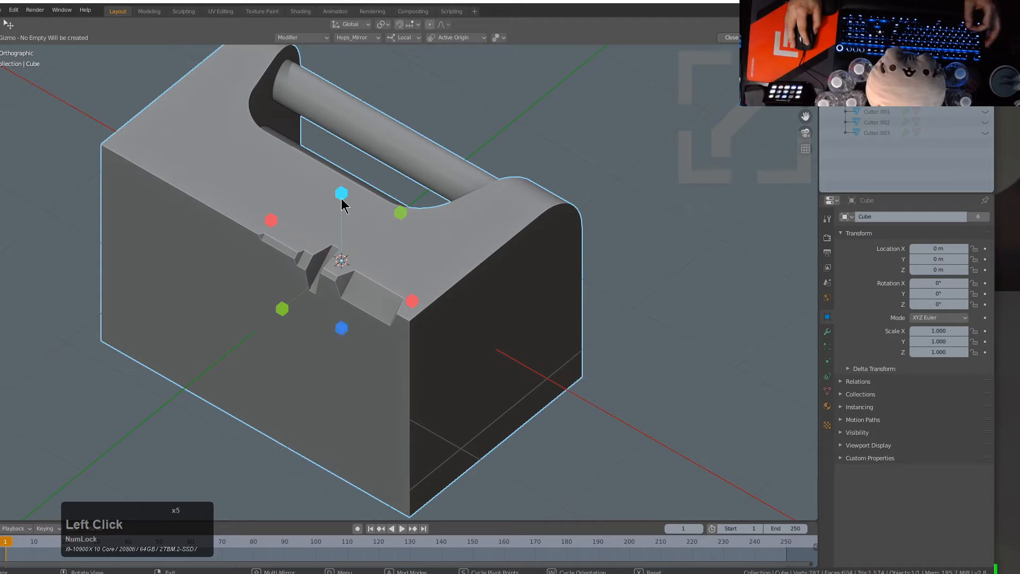
{"action": "left_click", "coordinate": [342, 195]}
Step: Mirror the body across the X axis as well so the edge notches repeat, and exit the mirror gizmo
{"action": "left_click", "coordinate": [354, 37]}
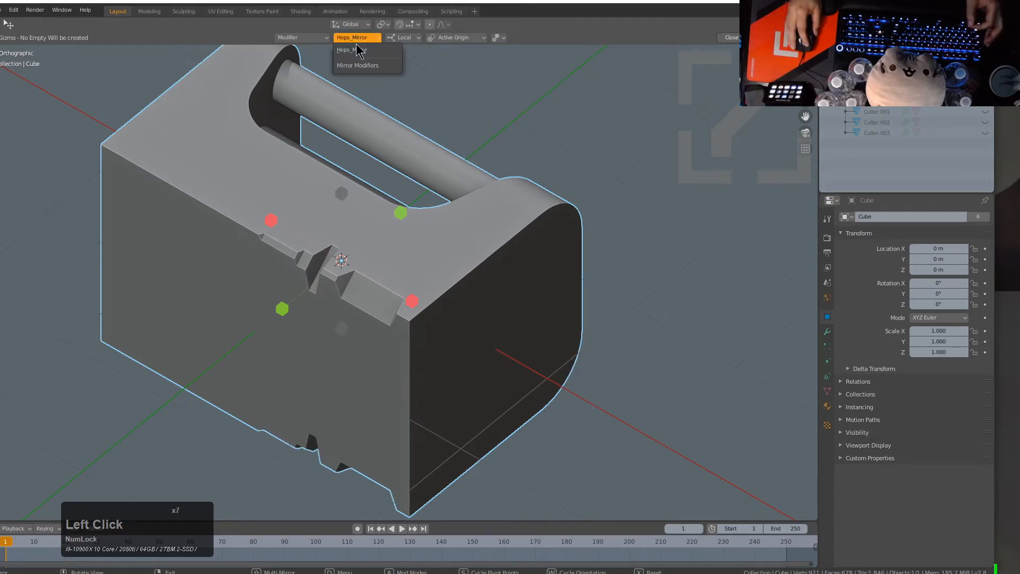
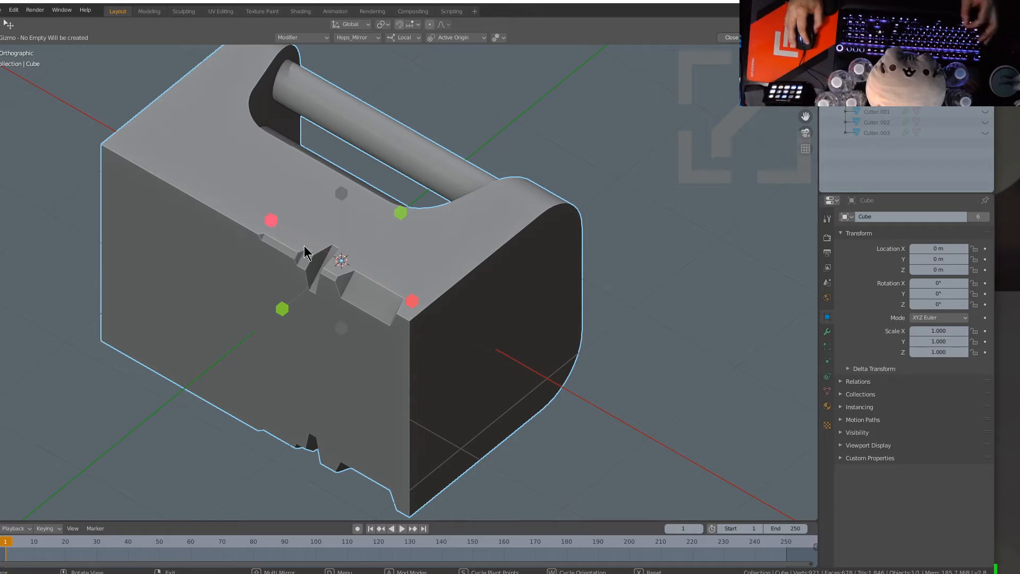
{"action": "left_click", "coordinate": [413, 302]}
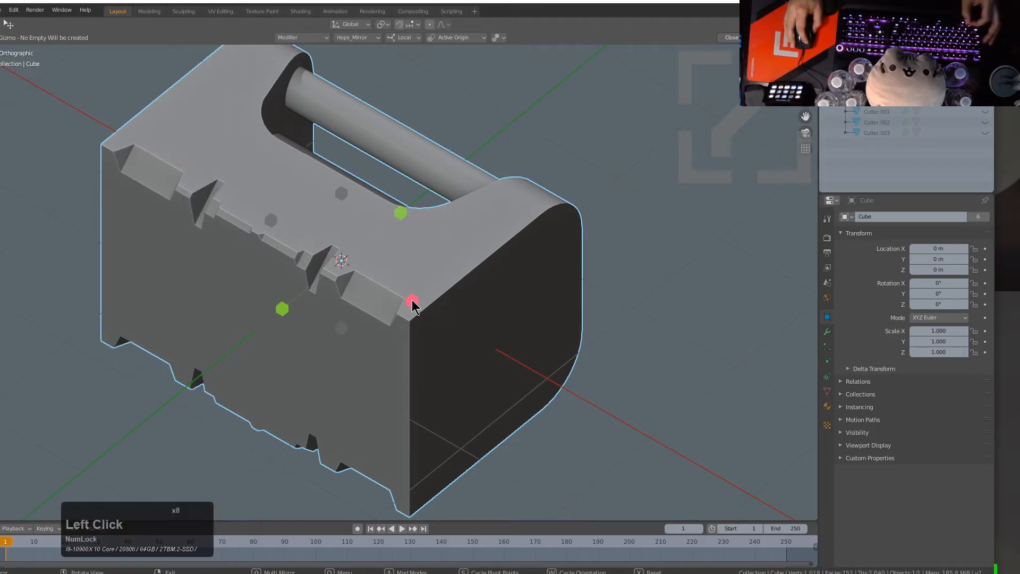
{"action": "right_click", "coordinate": [549, 211]}
{"action": "middle_click_drag", "start_coordinate": [712, 298], "coordinate": [493, 283]}
{"action": "scroll", "coordinate": [522, 264], "scroll_direction": "down", "scroll_amount": 2}
{"action": "key", "text": "q"}
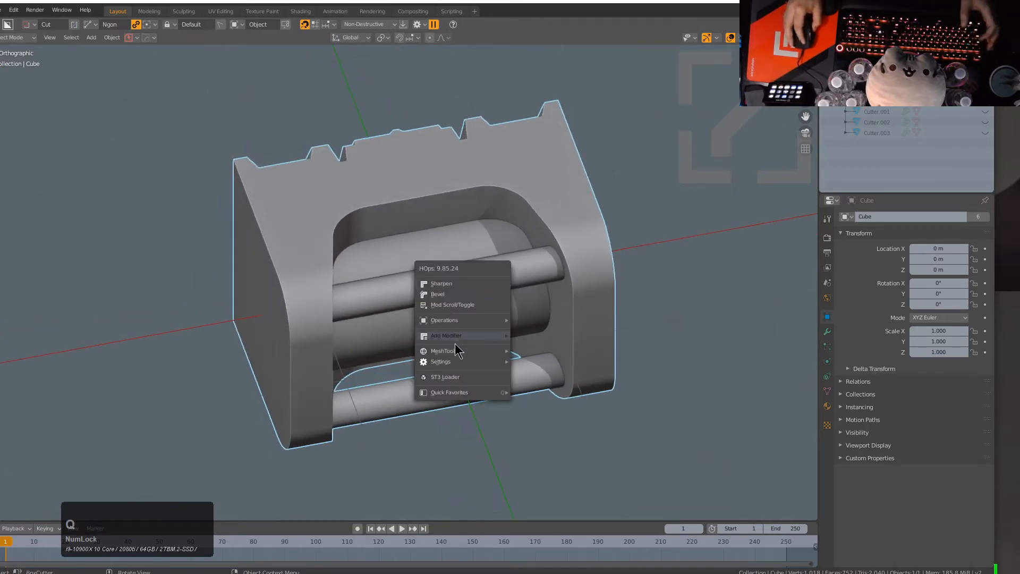
{"action": "mouse_move", "coordinate": [459, 352]}
{"action": "left_click", "coordinate": [555, 387]}
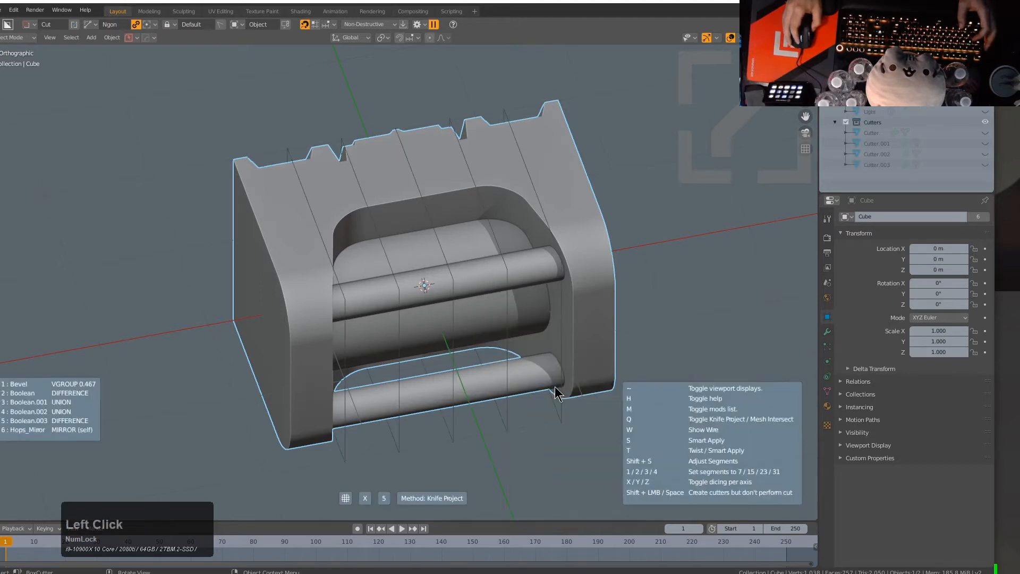
{"action": "key", "text": "1"}
{"action": "key", "text": "2"}
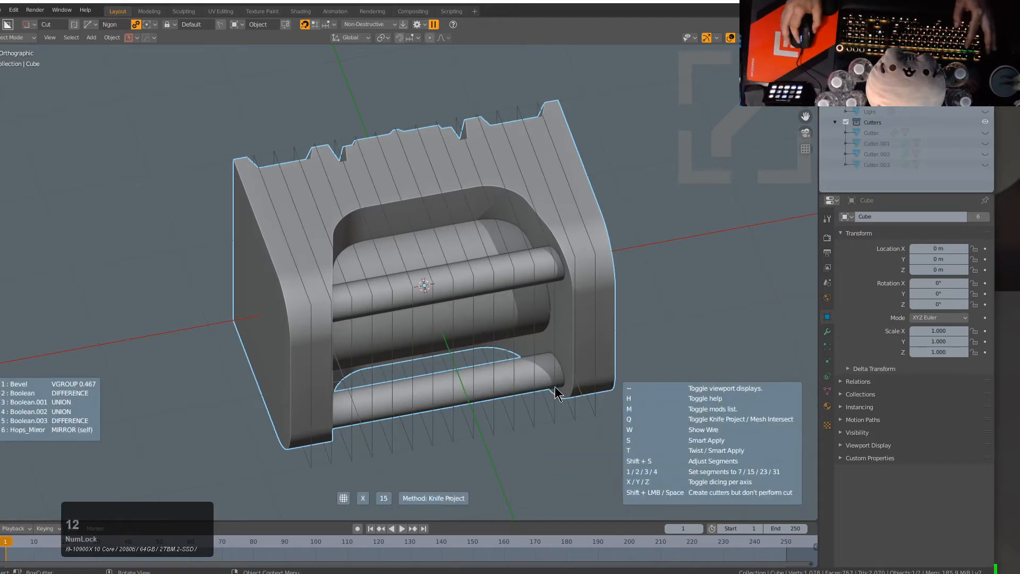
{"action": "key", "text": "3"}
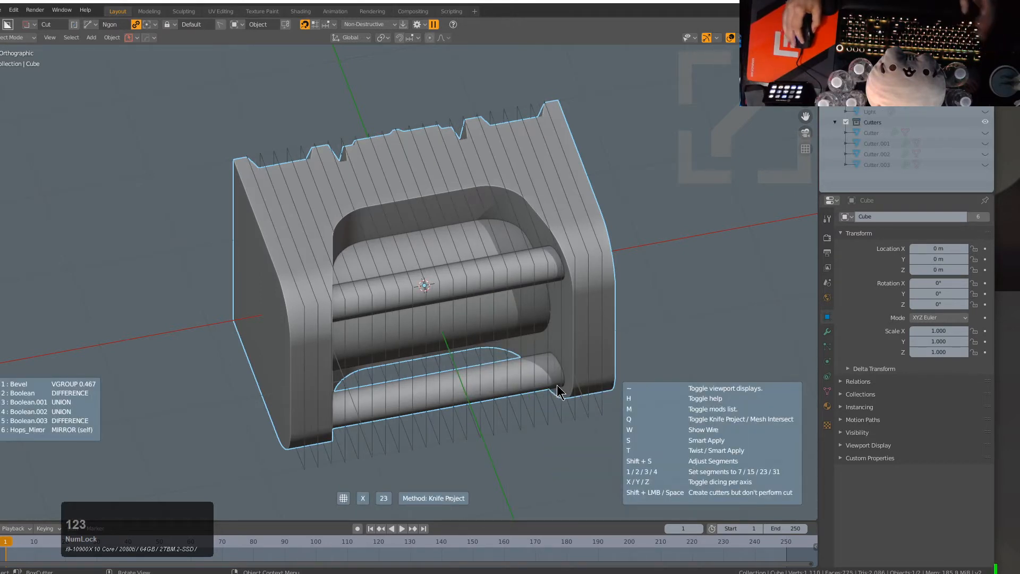
{"action": "key", "text": "1"}
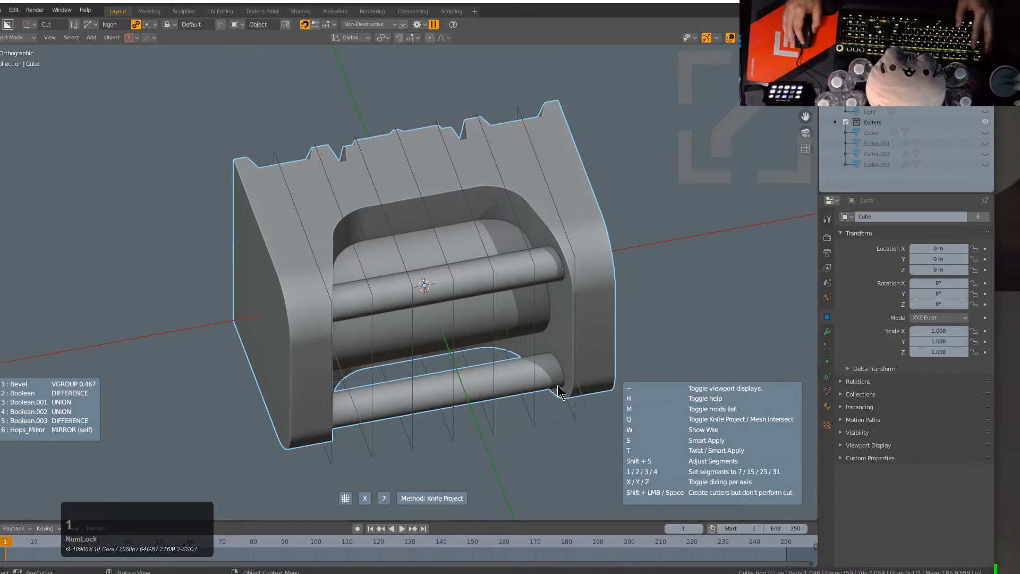
{"action": "key", "text": "2"}
{"action": "key", "text": "3"}
{"action": "key", "text": "1"}
{"action": "key", "text": "2"}
{"action": "key", "text": "3"}
{"action": "key", "text": "4"}
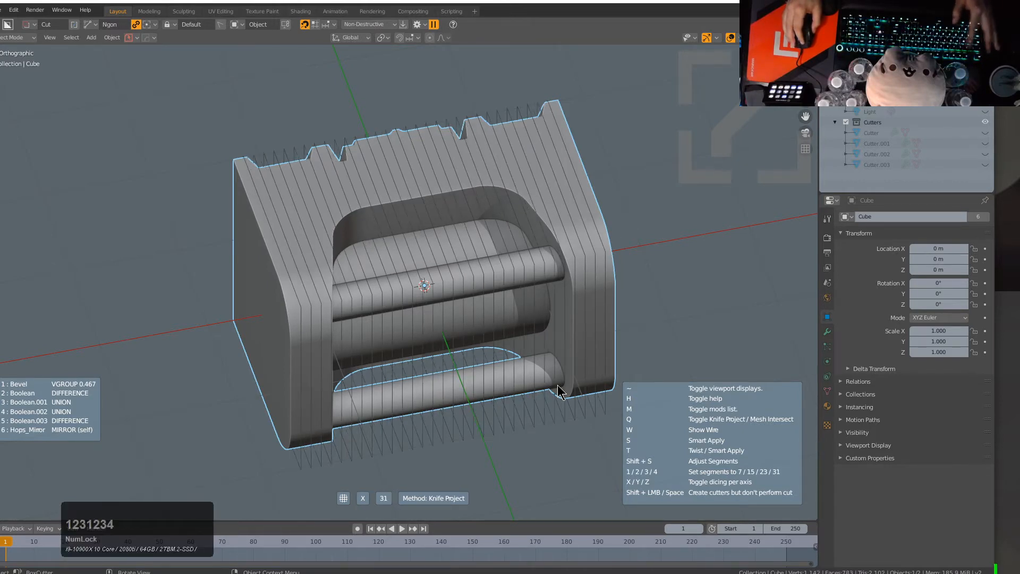
{"action": "key", "text": "1"}
{"action": "key", "text": "2"}
{"action": "key", "text": "3"}
{"action": "key", "text": "1"}
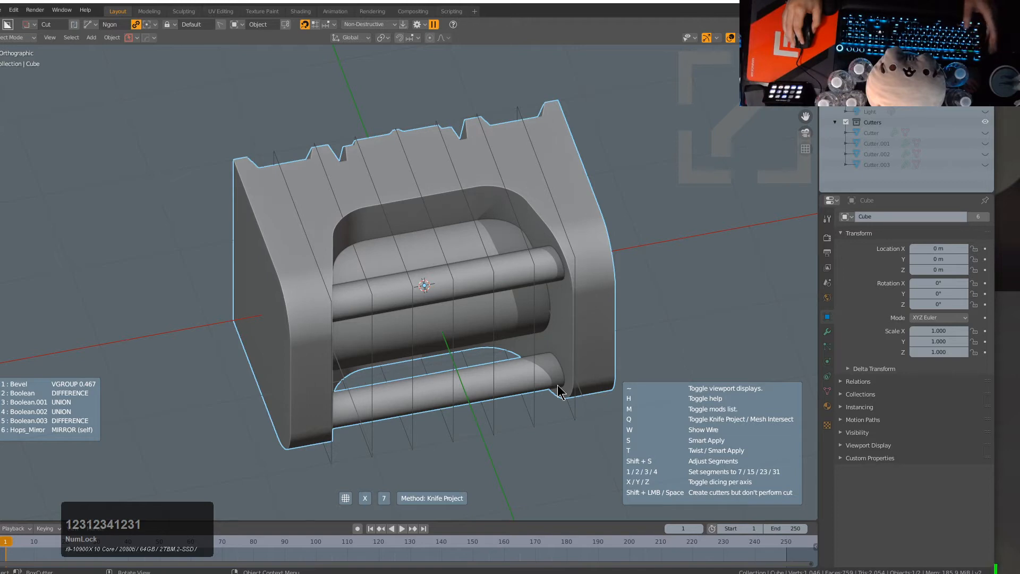
{"action": "right_click", "coordinate": [559, 393]}
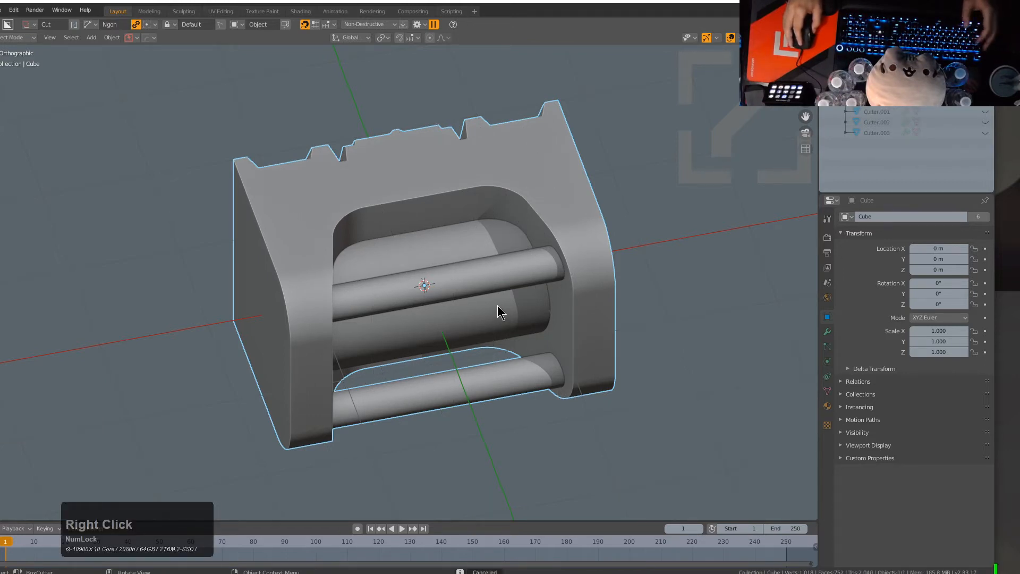
Step: Dice the body along X with 15 segments using Twist / Smart Apply, and finish the 360° twist with 4 array segments
{"action": "scroll", "coordinate": [498, 305], "scroll_direction": "down", "scroll_amount": 2}
{"action": "key", "text": "q"}
{"action": "mouse_move", "coordinate": [499, 308]}
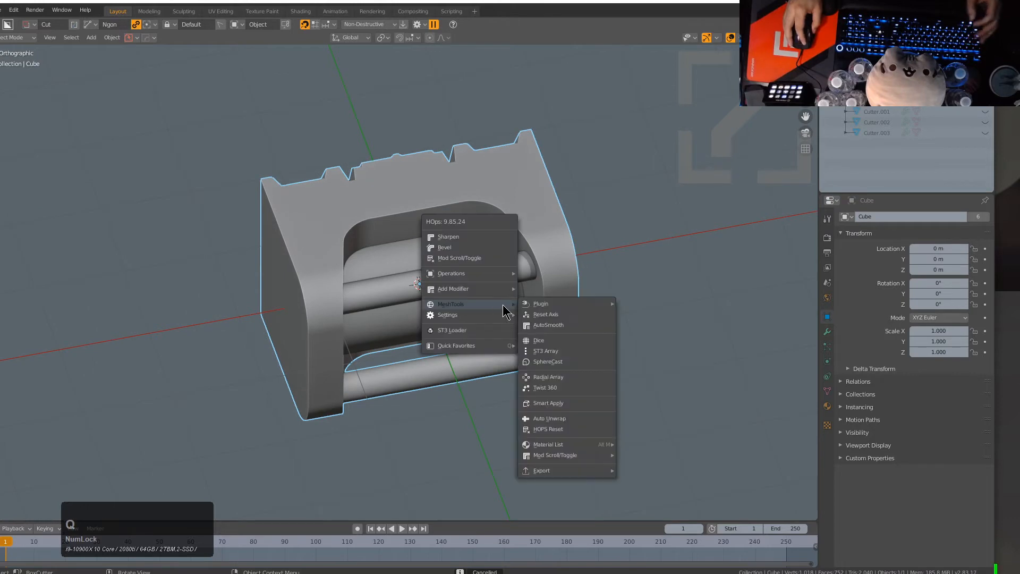
{"action": "left_click", "coordinate": [565, 350]}
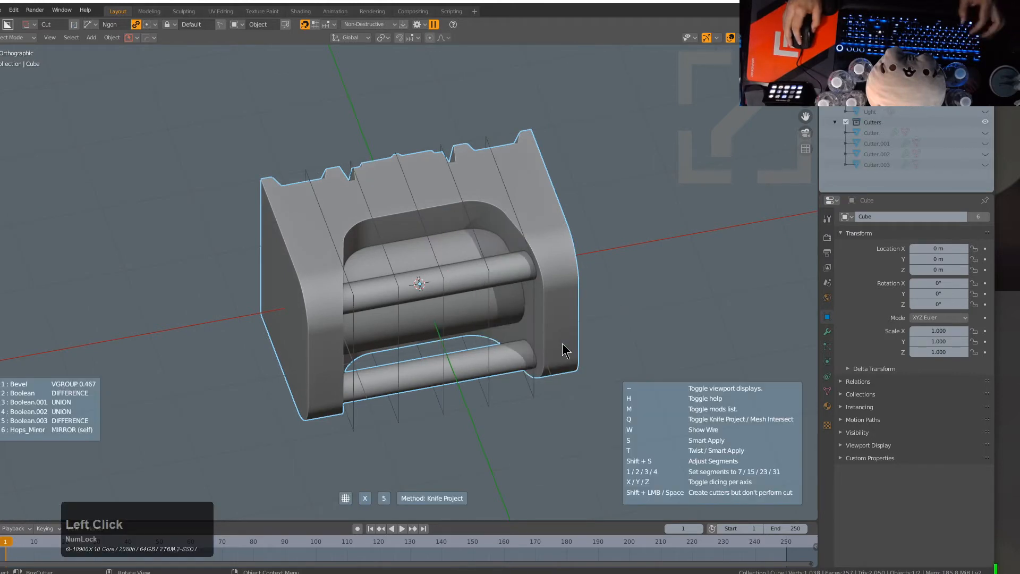
{"action": "key", "text": "2"}
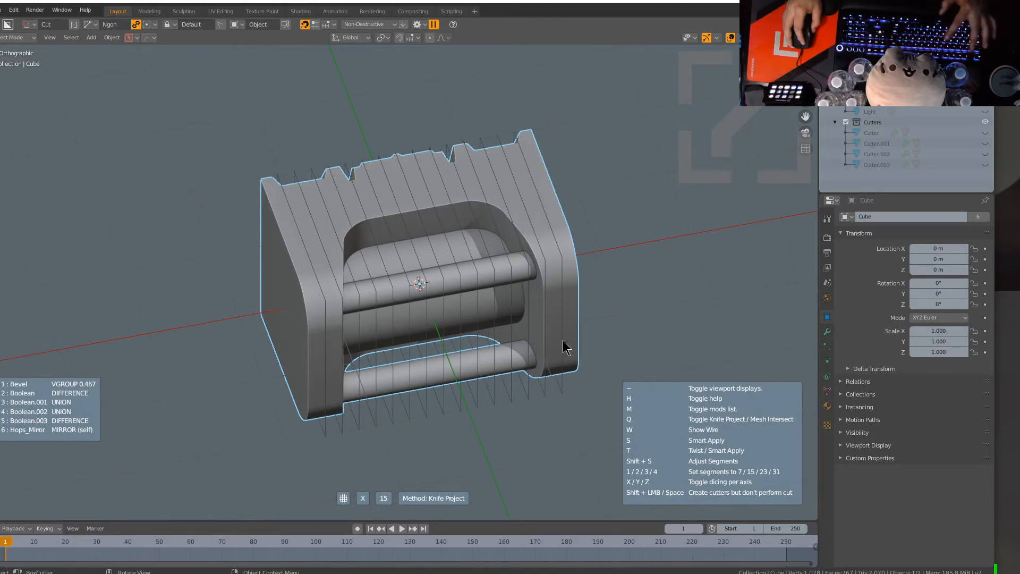
{"action": "key", "text": "t"}
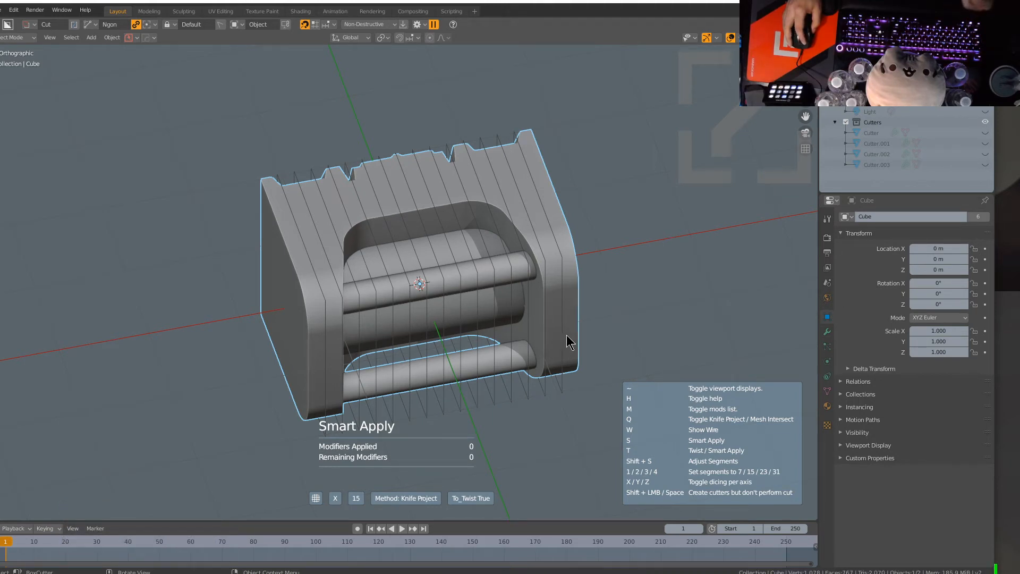
{"action": "left_click", "coordinate": [567, 336]}
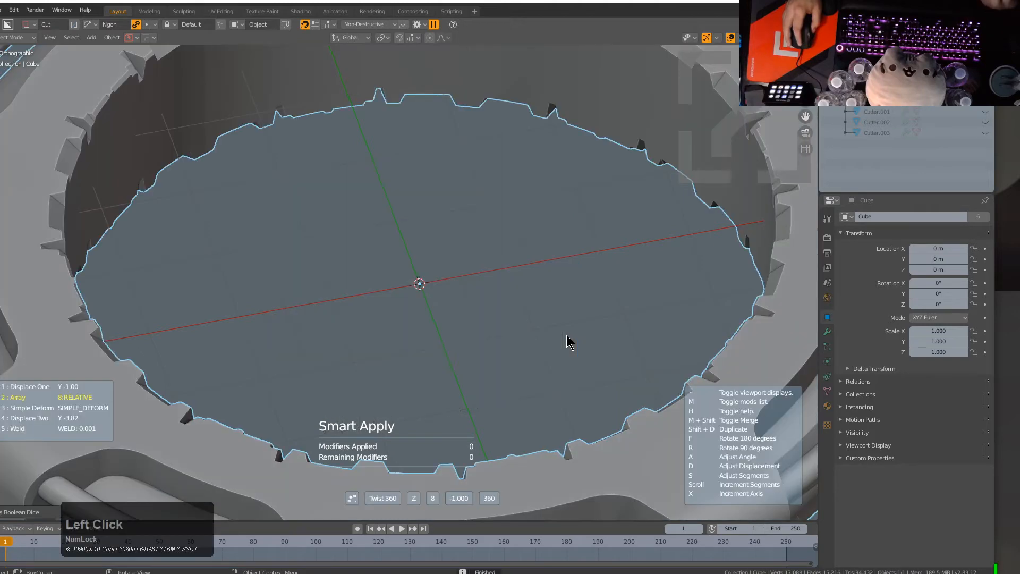
{"action": "scroll", "coordinate": [567, 336], "scroll_direction": "down", "scroll_amount": 4}
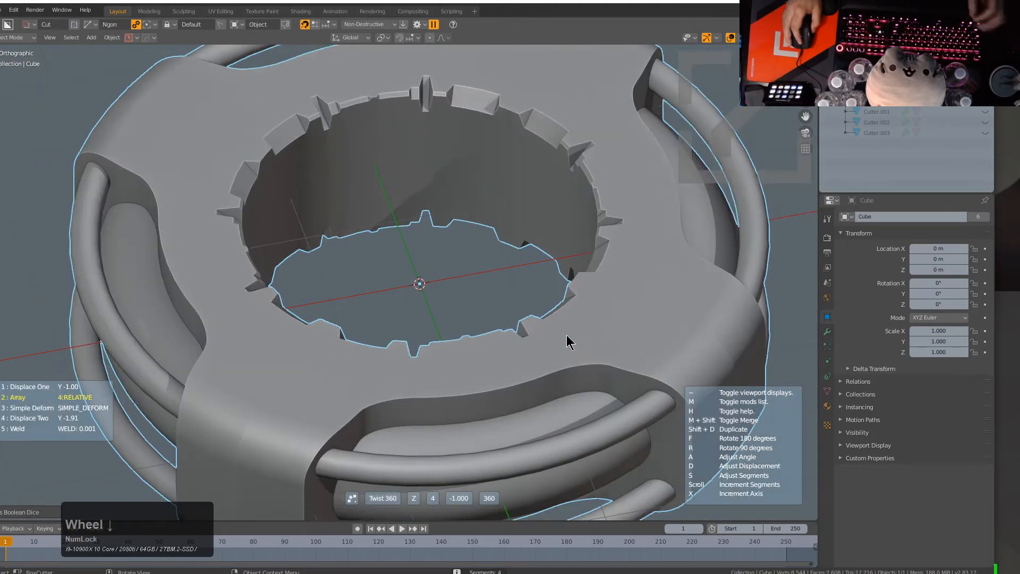
{"action": "left_click", "coordinate": [567, 335]}
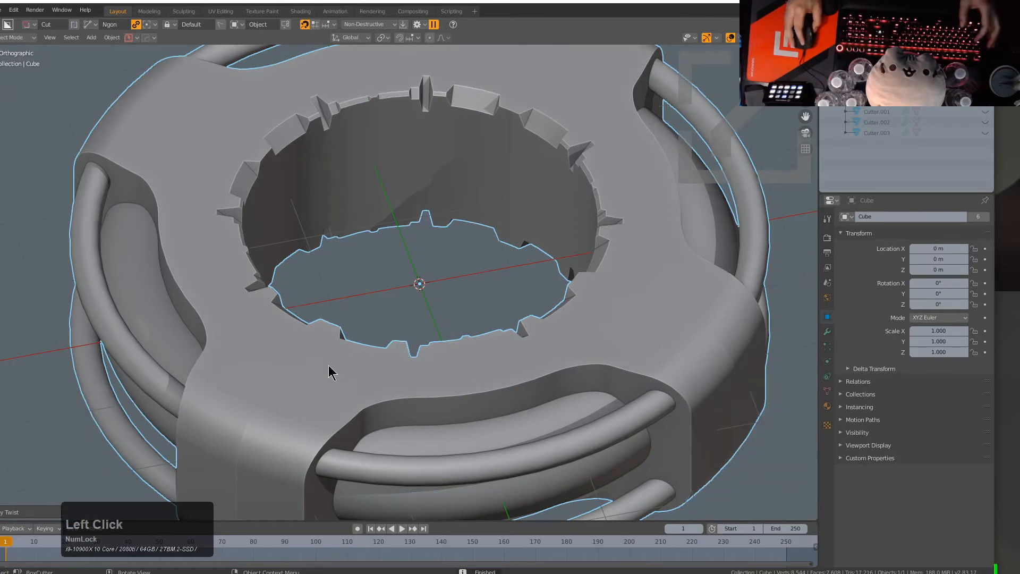
Step: Select the flat end faces on both sides of the twisted ring's base mesh, delete them and return to object mode
{"action": "middle_click_drag", "start_coordinate": [329, 366], "coordinate": [372, 338]}
{"action": "key", "text": "Tab"}
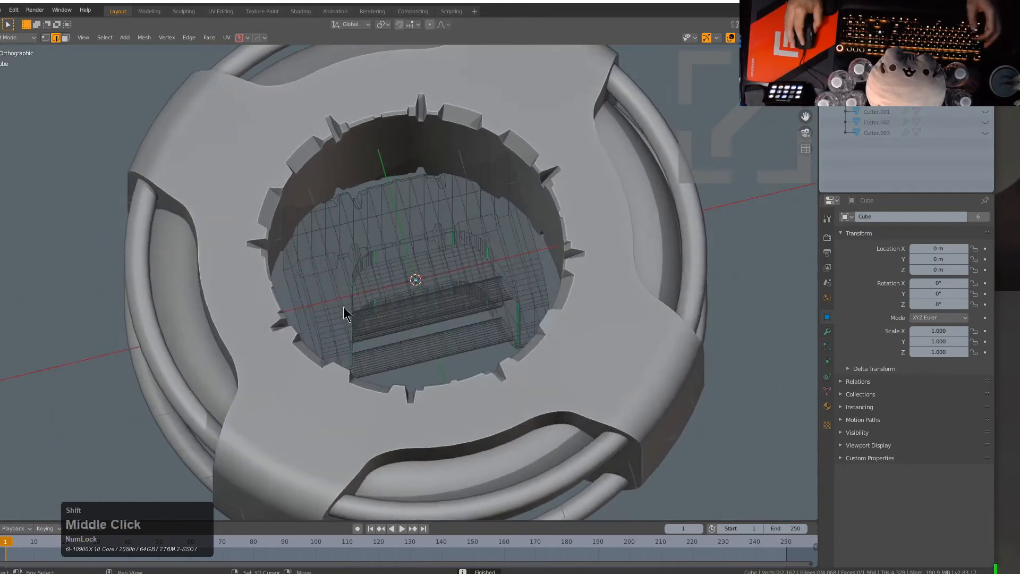
{"action": "middle_click_drag", "start_coordinate": [344, 308], "coordinate": [380, 289], "text": "shift"}
{"action": "middle_click_drag", "start_coordinate": [380, 289], "coordinate": [410, 288]}
{"action": "key", "text": "3"}
{"action": "left_click", "coordinate": [336, 293]}
{"action": "left_click", "coordinate": [337, 305], "text": "shift"}
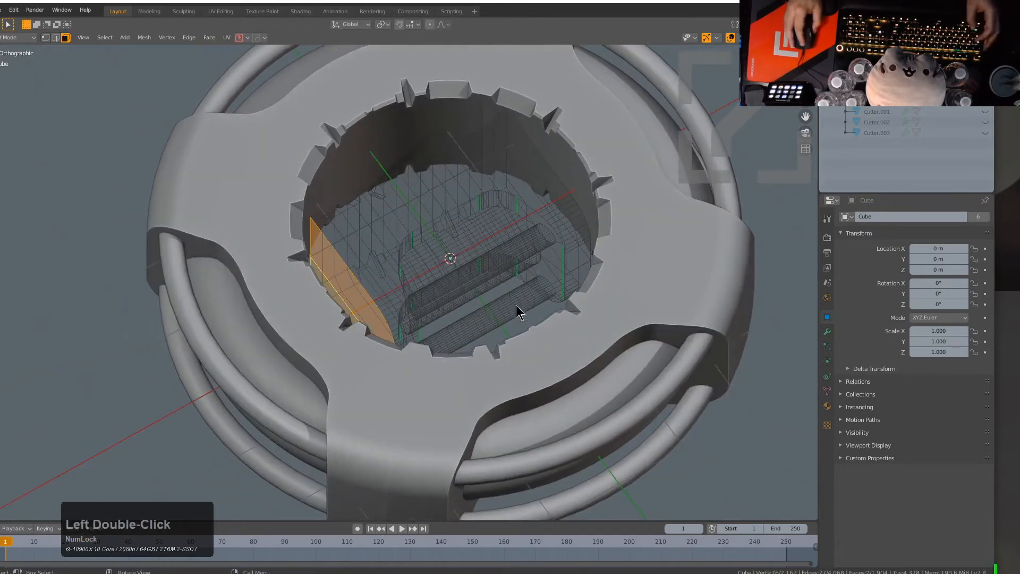
{"action": "middle_click_drag", "start_coordinate": [517, 305], "coordinate": [438, 291]}
{"action": "left_click", "coordinate": [532, 330], "text": "shift"}
{"action": "middle_click_drag", "start_coordinate": [553, 368], "coordinate": [565, 314]}
{"action": "middle_click_drag", "start_coordinate": [318, 232], "coordinate": [282, 380]}
{"action": "middle_click_drag", "start_coordinate": [429, 274], "coordinate": [343, 309]}
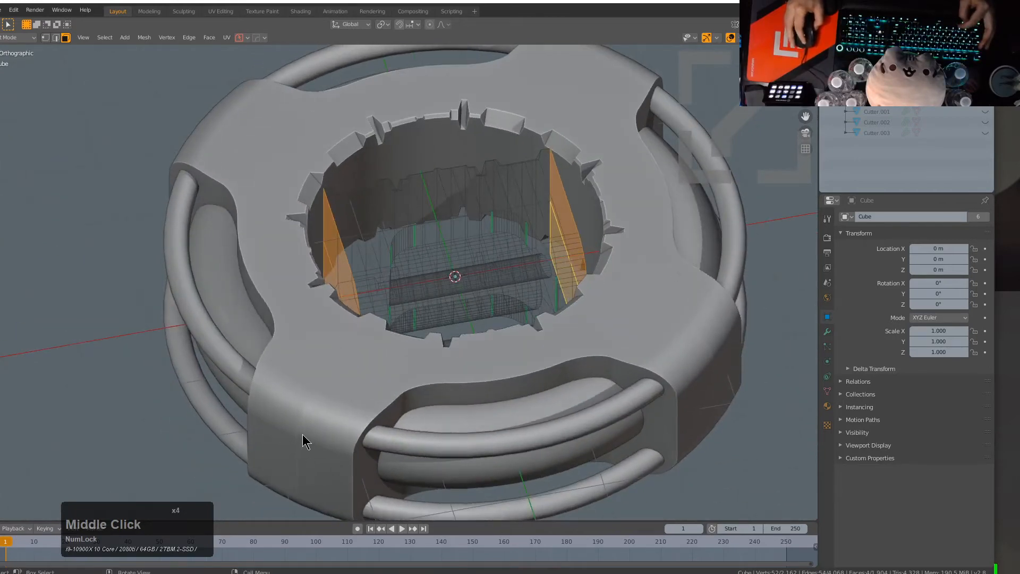
{"action": "middle_click_drag", "start_coordinate": [303, 440], "coordinate": [407, 319]}
{"action": "key", "text": "x"}
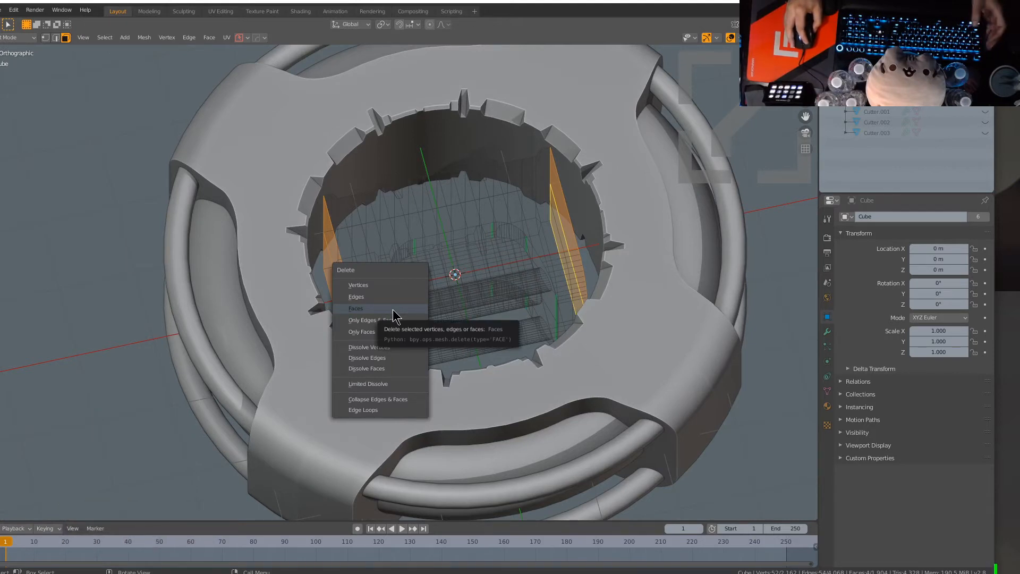
{"action": "left_click", "coordinate": [394, 309]}
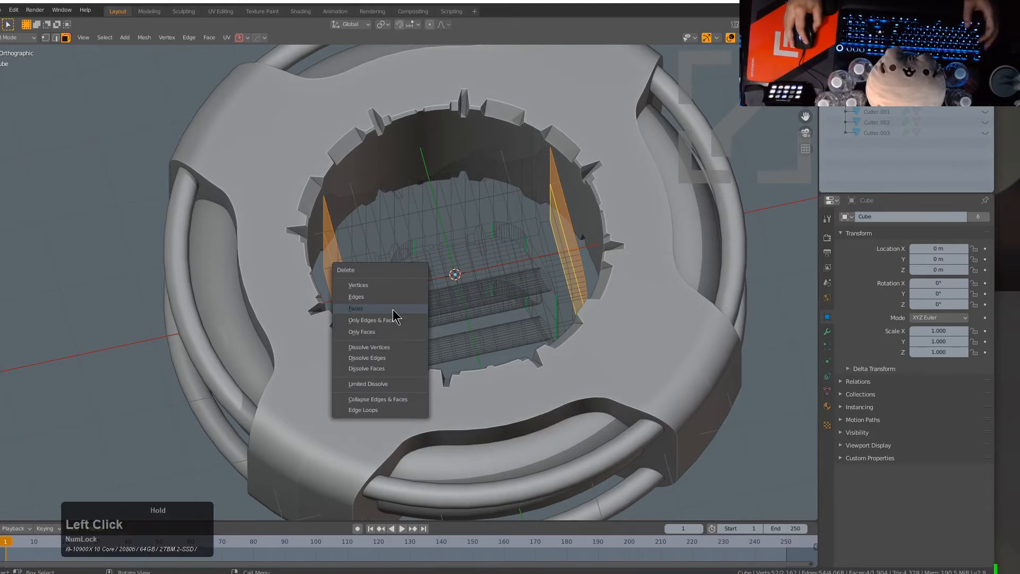
{"action": "middle_click_drag", "start_coordinate": [417, 330], "coordinate": [500, 306]}
{"action": "scroll", "coordinate": [458, 307], "scroll_direction": "down", "scroll_amount": 2}
{"action": "key", "text": "Tab"}
Step: Reopen Twist 360 on the ring and duplicate it twice as larger concentric rings, with the middle one flipped 180° at about -3.15 displacement
{"action": "scroll", "coordinate": [487, 298], "scroll_direction": "down", "scroll_amount": 1}
{"action": "key", "text": "q"}
{"action": "mouse_move", "coordinate": [501, 300]}
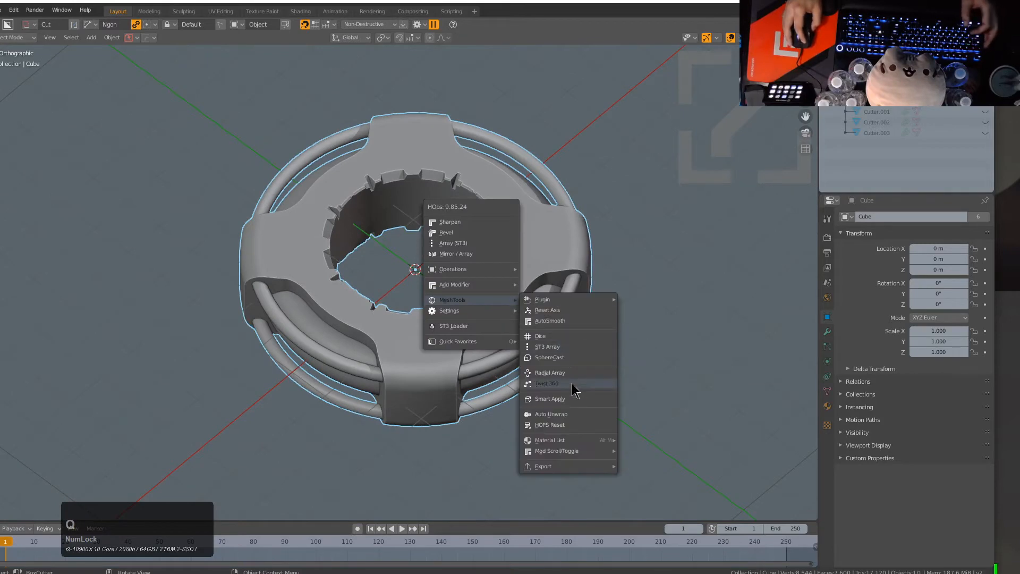
{"action": "left_click", "coordinate": [547, 383]}
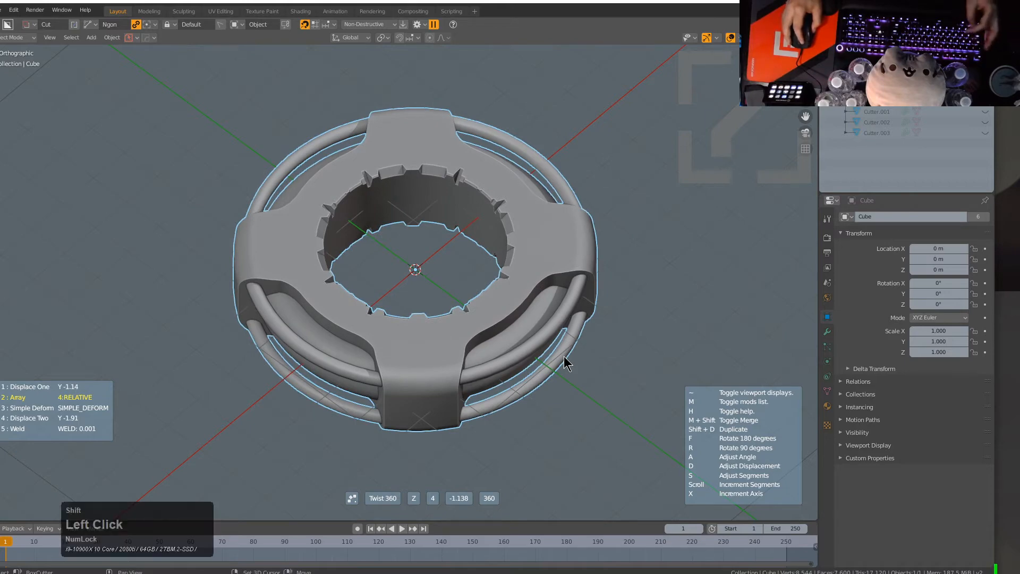
{"action": "key", "text": "shift+d"}
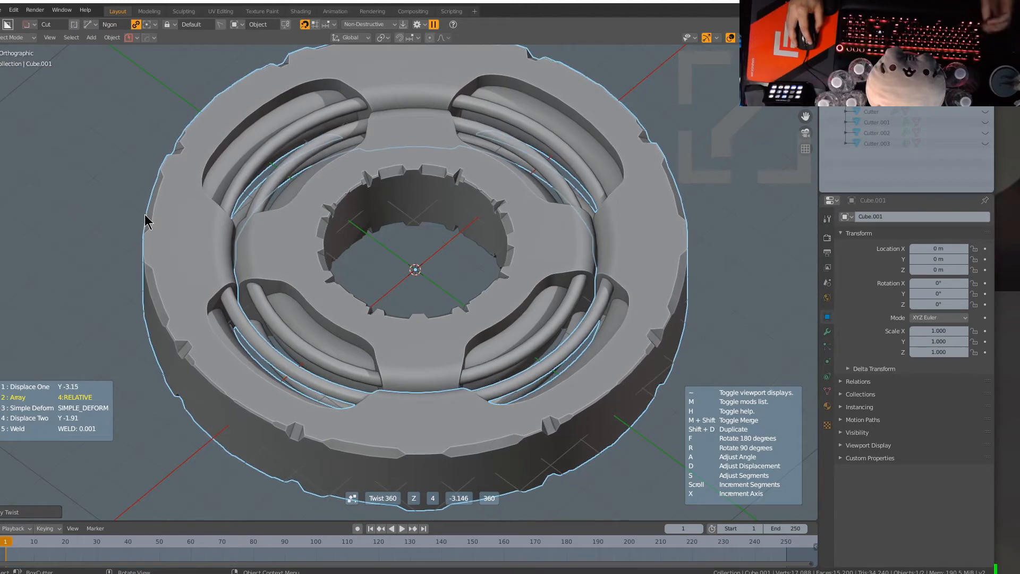
{"action": "key", "text": "shift+d"}
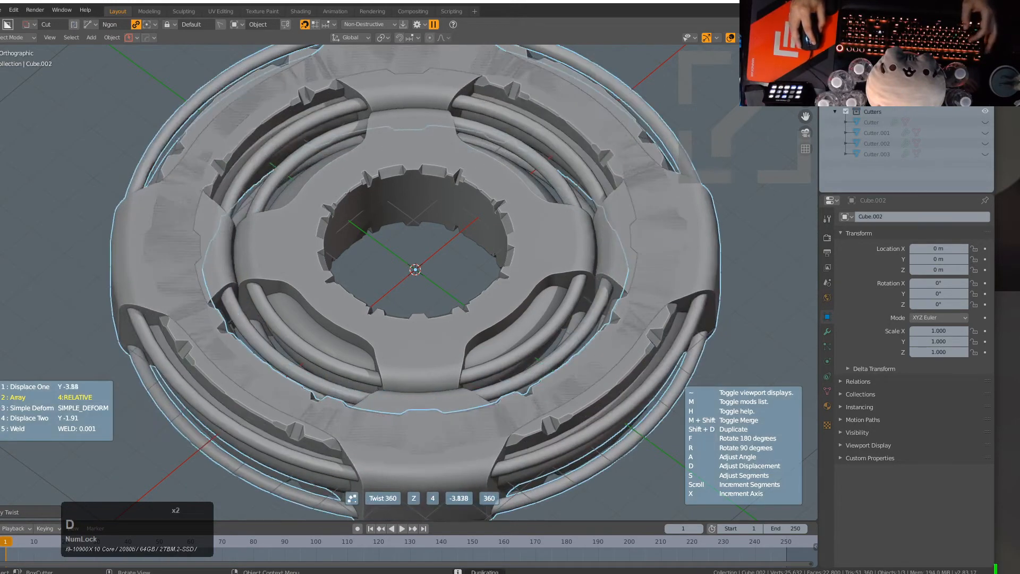
{"action": "left_click", "coordinate": [40, 165]}
{"action": "scroll", "coordinate": [406, 273], "scroll_direction": "down", "scroll_amount": 4}
{"action": "scroll", "coordinate": [432, 257], "scroll_direction": "up", "scroll_amount": 3}
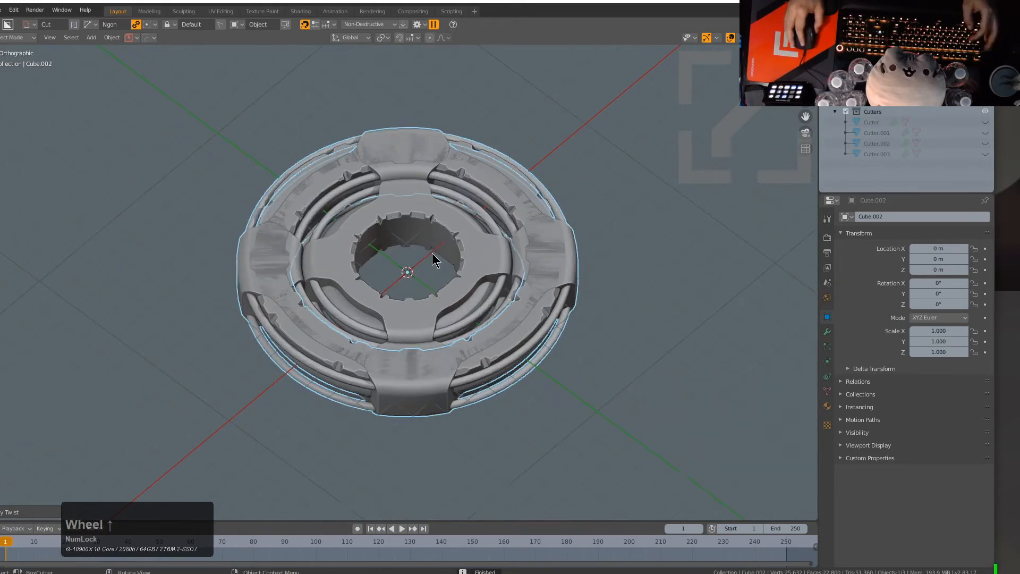
Step: Readjust the outermost ring's twist to a displacement of about -5.3 and toggle its 180° rotation repeatedly, ending with it unrotated
{"action": "key", "text": "q"}
{"action": "mouse_move", "coordinate": [432, 254]}
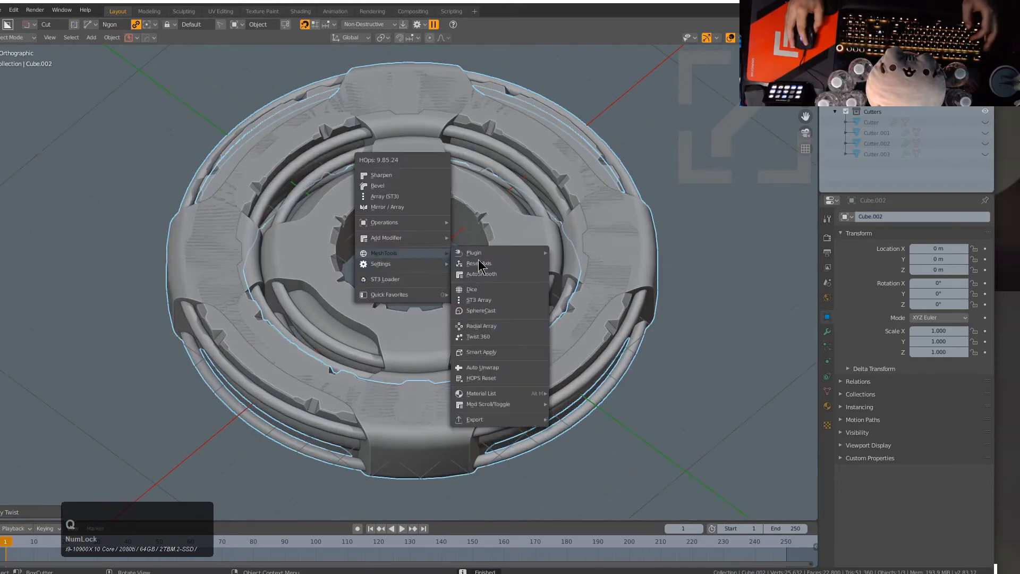
{"action": "left_click", "coordinate": [531, 337]}
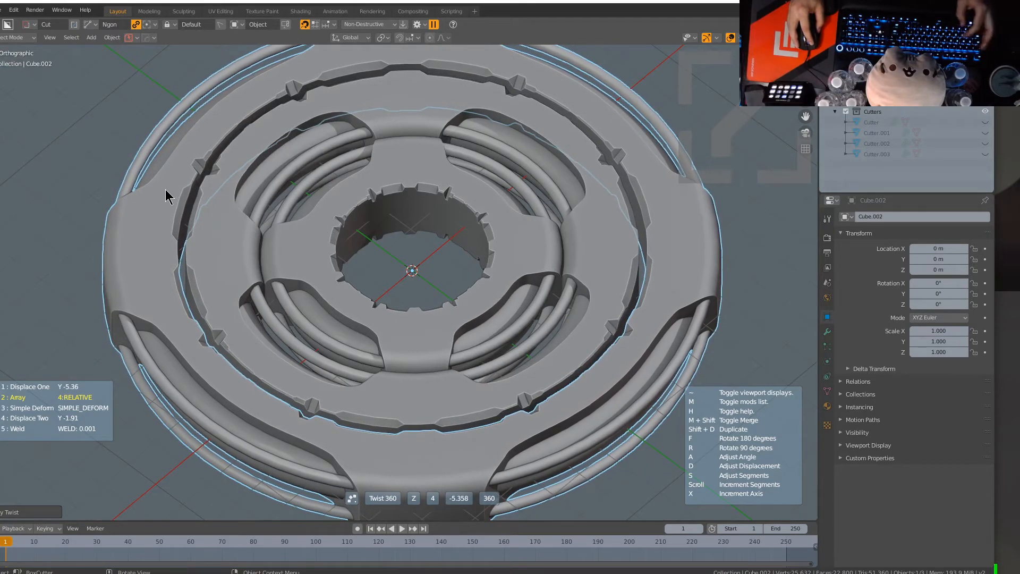
{"action": "key", "text": "f"}
{"action": "key", "text": "f"}
{"action": "key", "text": "f"}
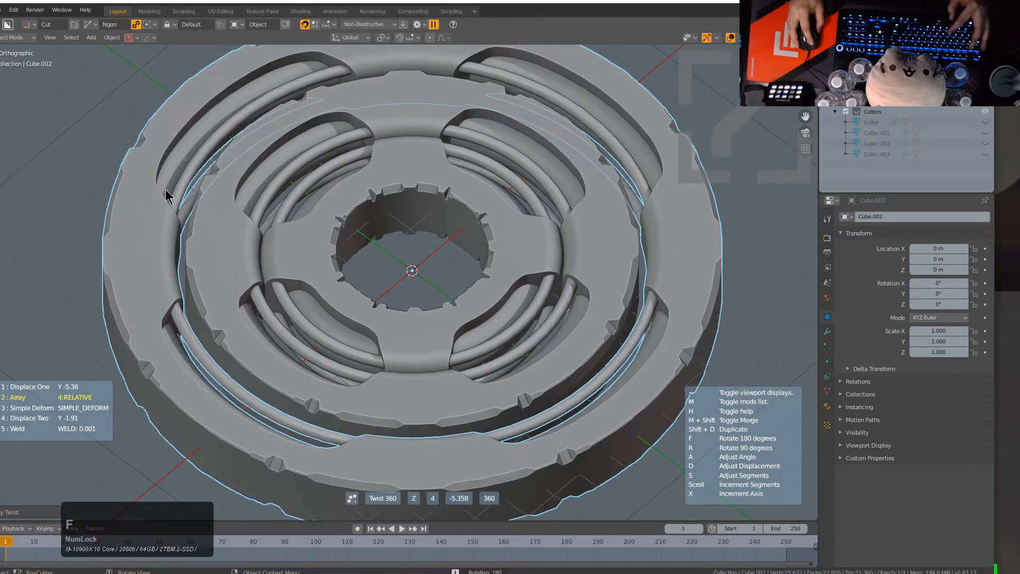
{"action": "key", "text": "f"}
{"action": "key", "text": "f"}
{"action": "key", "text": "f"}
{"action": "key", "text": "f"}
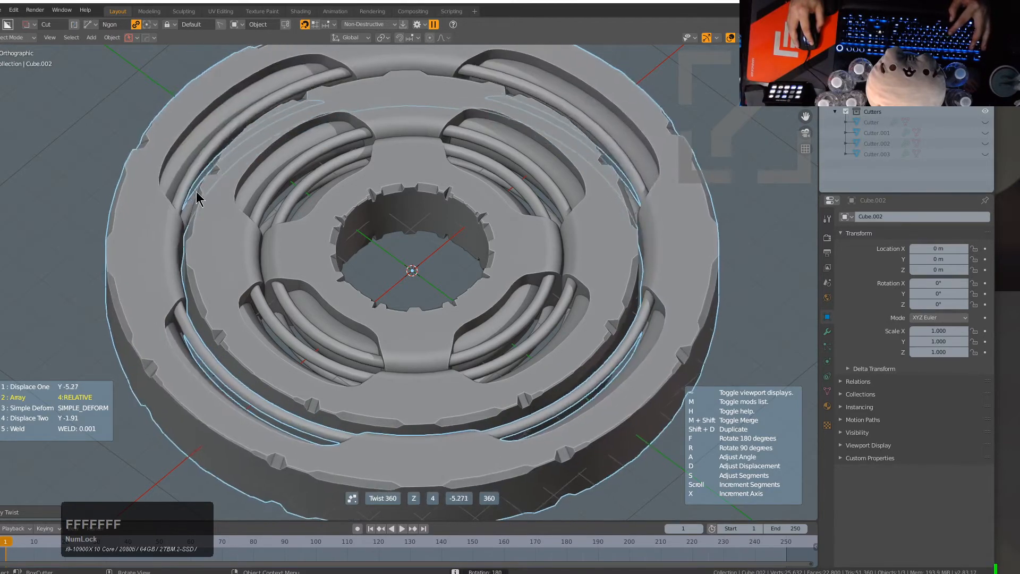
{"action": "key", "text": "f"}
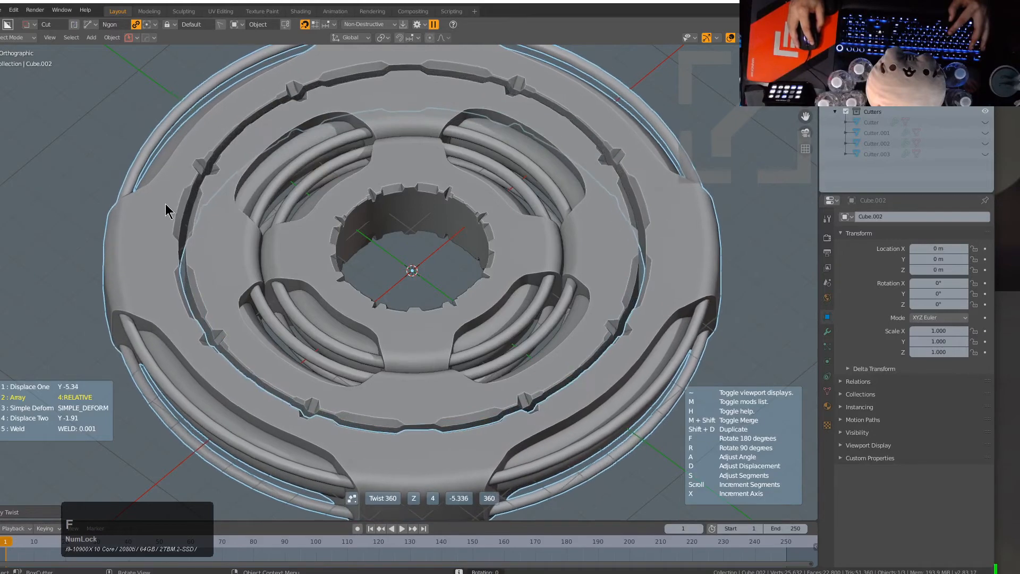
{"action": "left_click", "coordinate": [199, 192]}
{"action": "scroll", "coordinate": [388, 228], "scroll_direction": "down", "scroll_amount": 2}
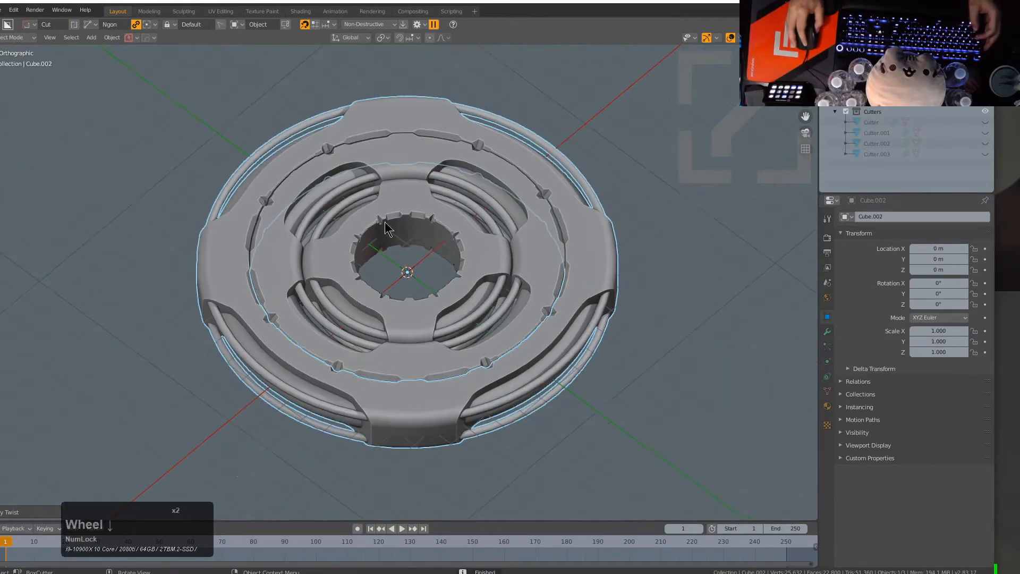
Step: Drive the innermost ring's Z rotation with the expression #frame*0.15 and play the animation
{"action": "middle_click_drag", "start_coordinate": [387, 227], "coordinate": [480, 256]}
{"action": "key", "text": "a"}
{"action": "scroll", "coordinate": [472, 263], "scroll_direction": "up", "scroll_amount": 2}
{"action": "key", "text": "n"}
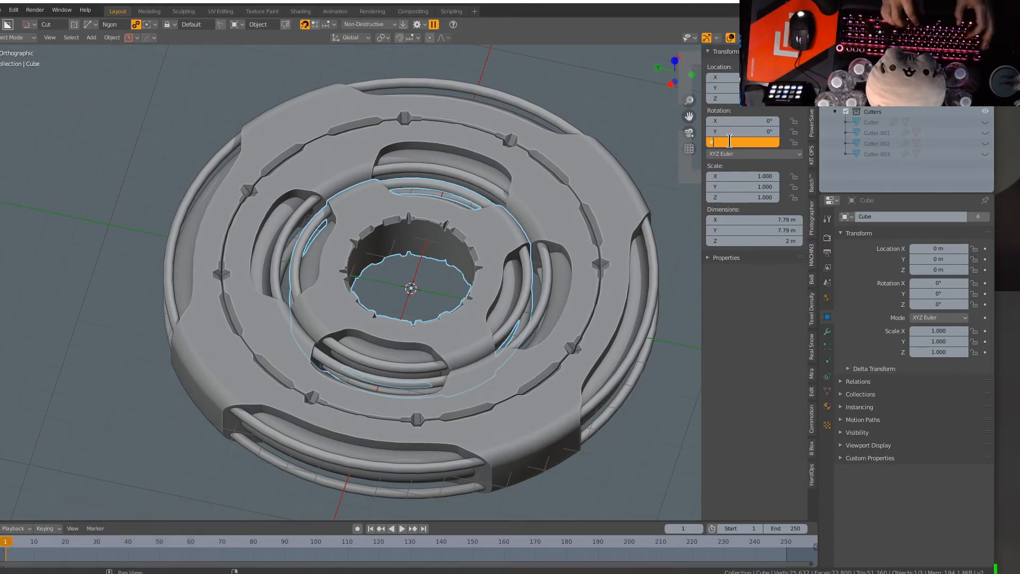
{"action": "type", "text": "fr"}
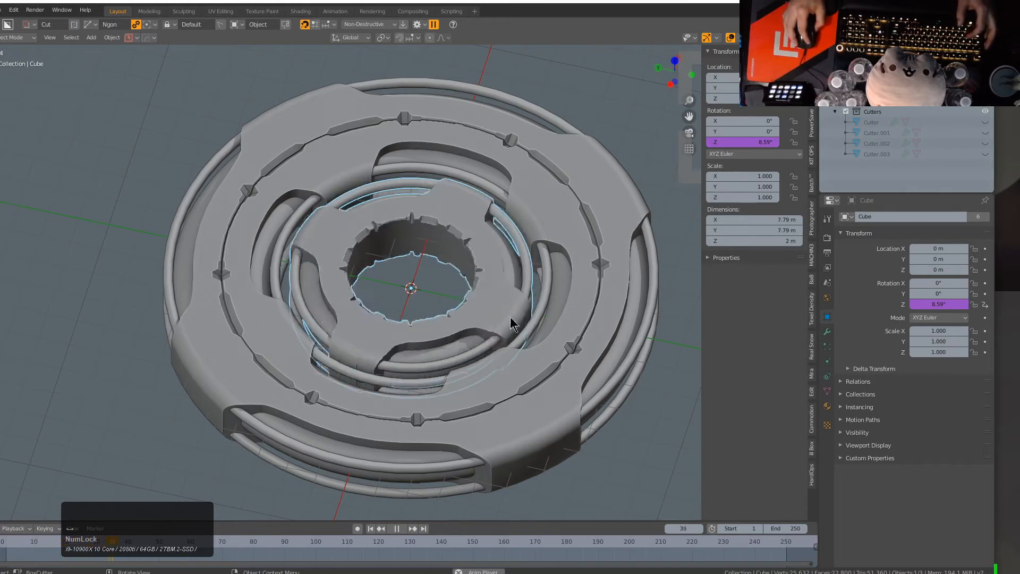
Step: Copy the innermost ring's Z rotation driver to the middle ring and change its expression to frame*-0.15
{"action": "left_click", "coordinate": [533, 210]}
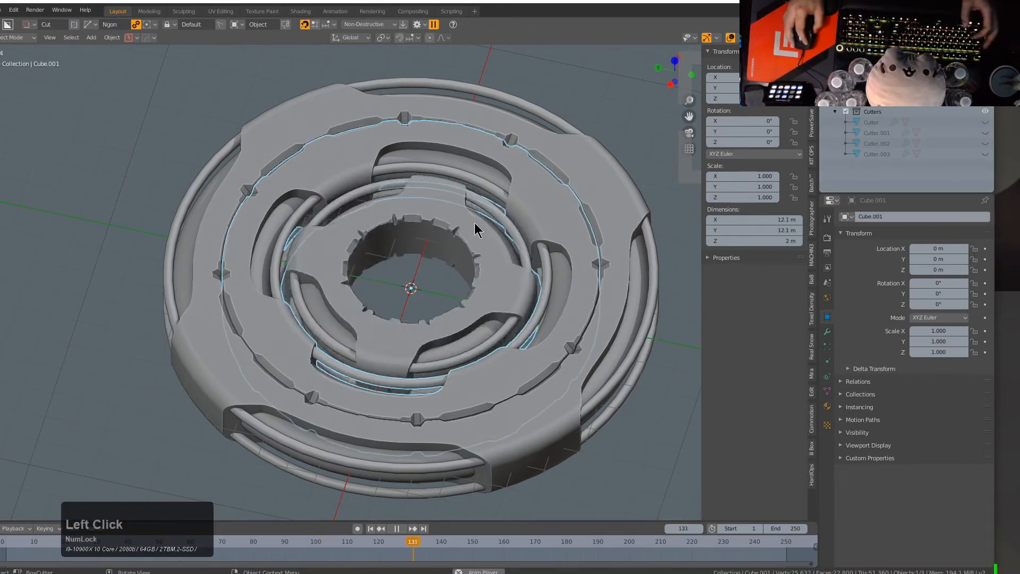
{"action": "right_click", "coordinate": [751, 146]}
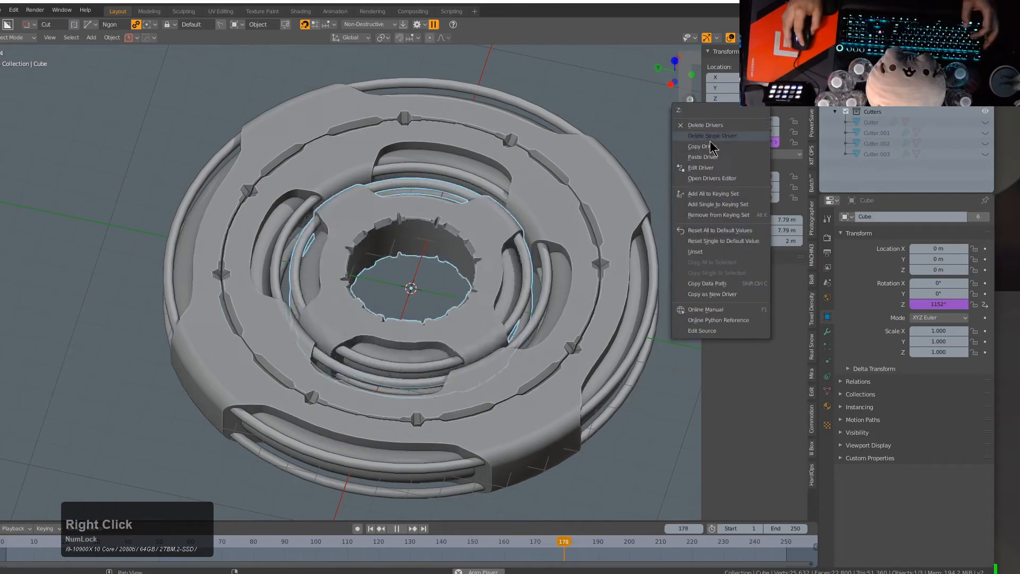
{"action": "left_click", "coordinate": [711, 148]}
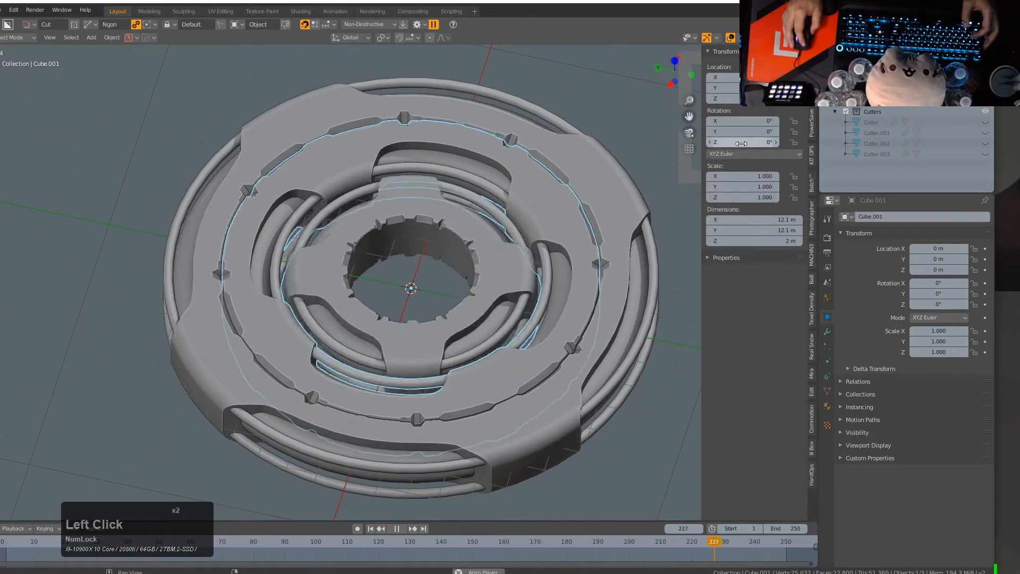
{"action": "right_click", "coordinate": [741, 143]}
{"action": "left_click", "coordinate": [705, 182]}
{"action": "double_click", "coordinate": [731, 141]}
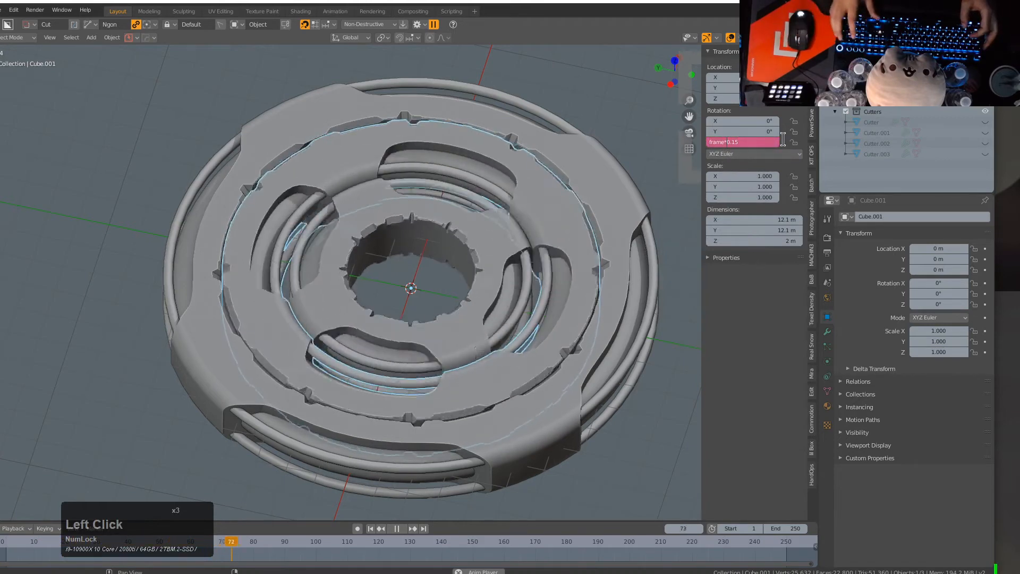
{"action": "type", "text": "-"}
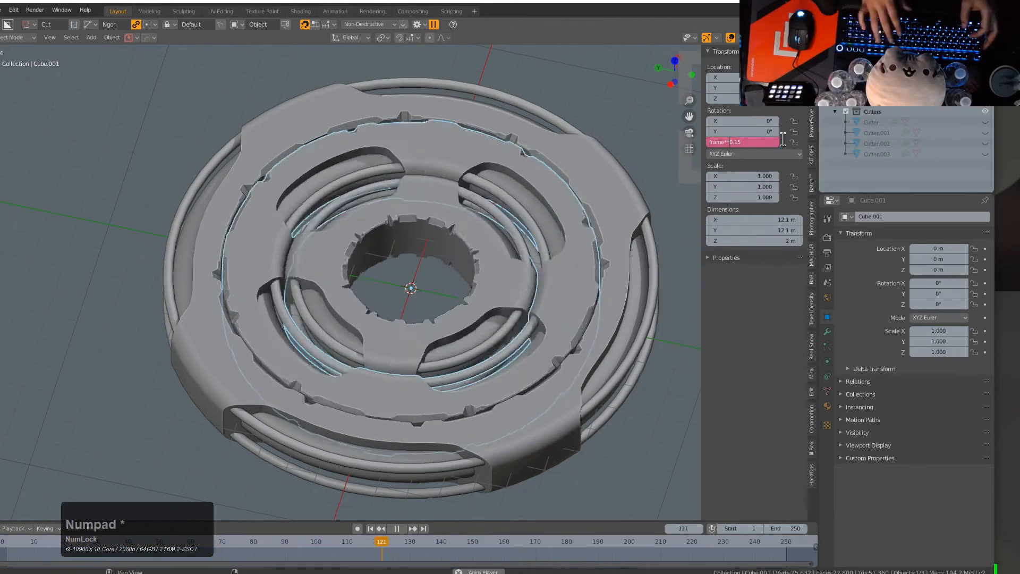
{"action": "key", "text": "KP_Enter"}
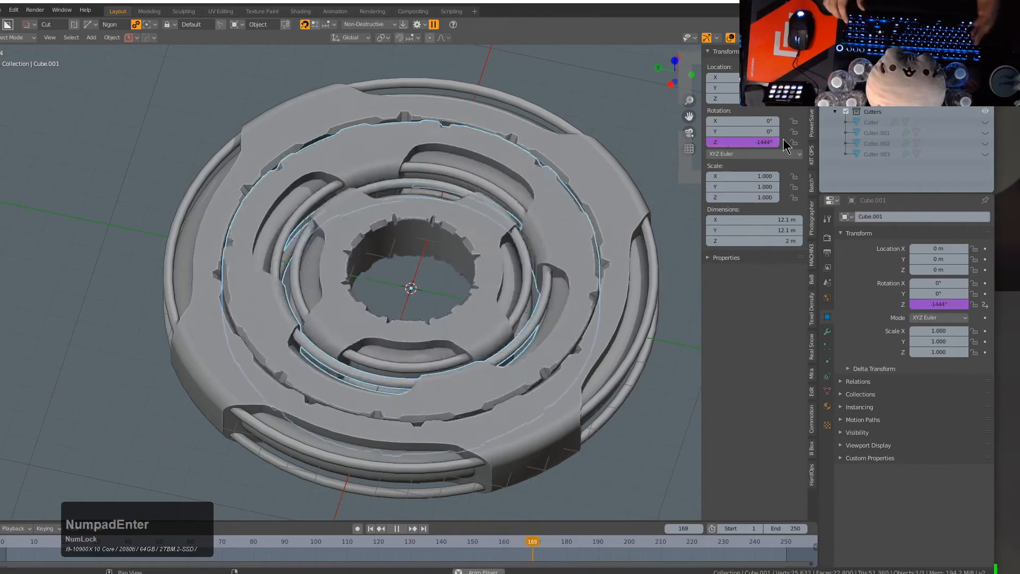
Step: Paste the driver onto the outermost ring's Z rotation and try replacing frame with cos in its expression
{"action": "left_click", "coordinate": [544, 133]}
{"action": "right_click", "coordinate": [747, 142]}
{"action": "left_click", "coordinate": [699, 146]}
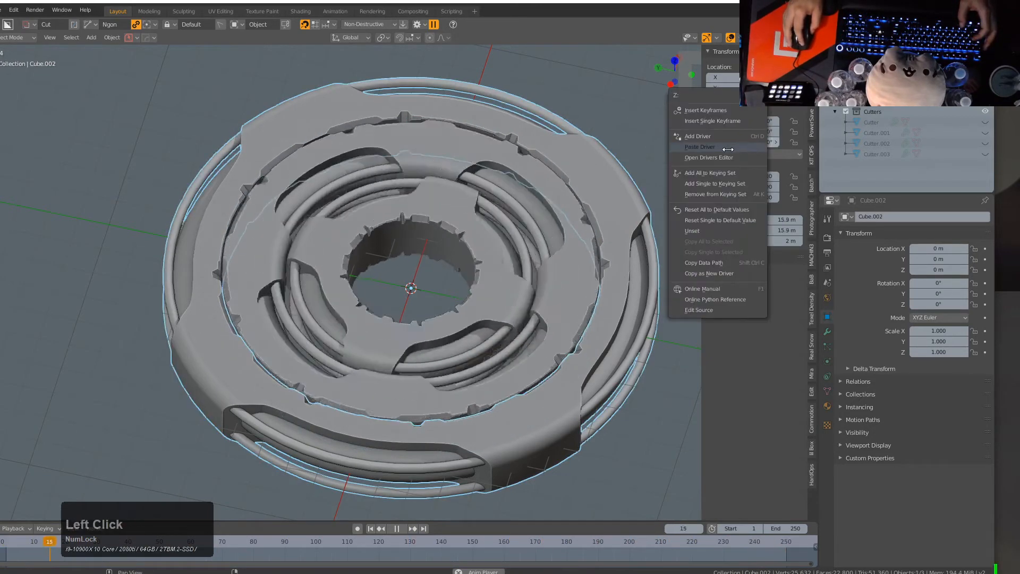
{"action": "double_click", "coordinate": [722, 142]}
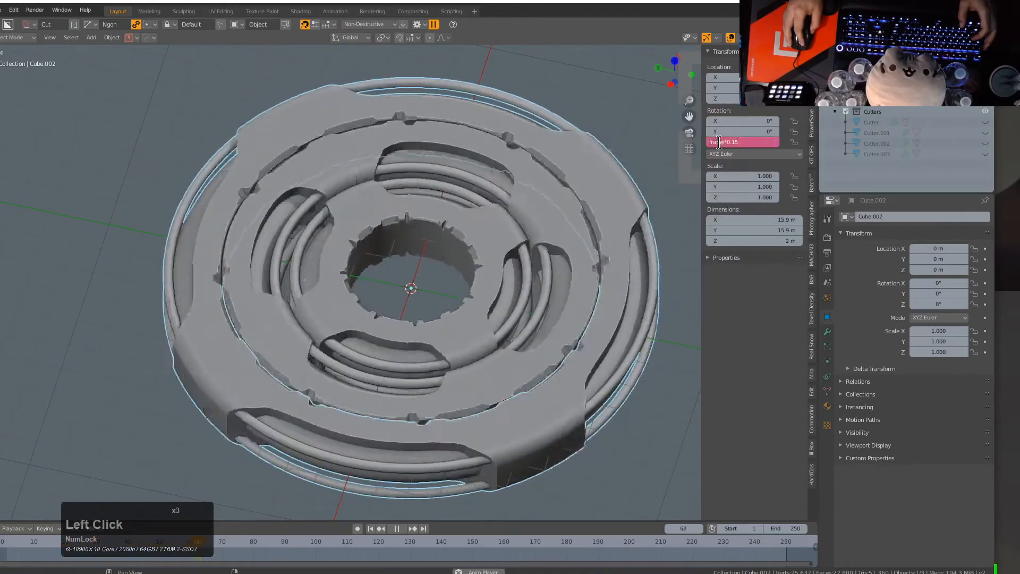
{"action": "left_click", "coordinate": [735, 140]}
{"action": "key", "text": "Delete"}
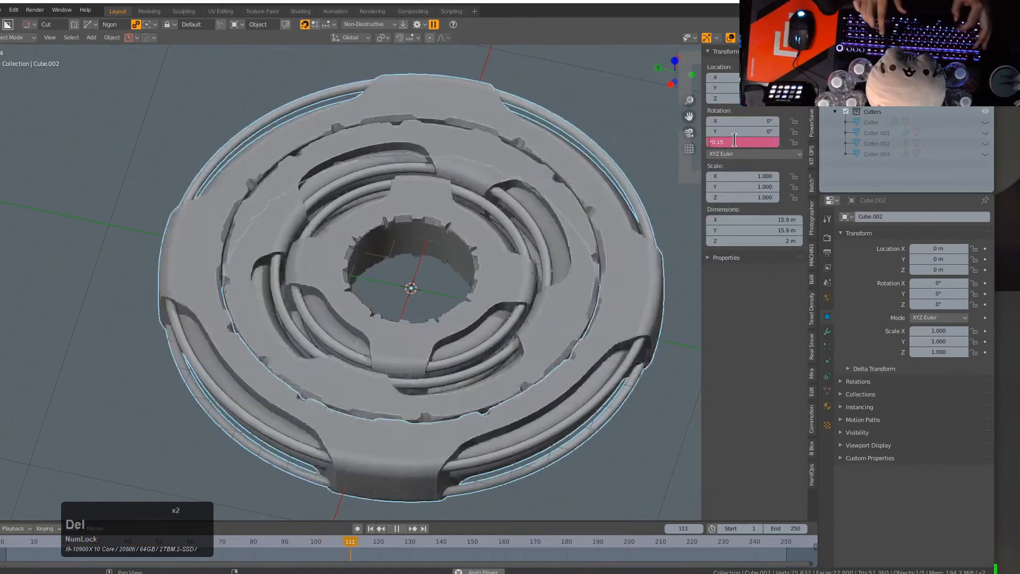
{"action": "type", "text": "cos"}
{"action": "key", "text": "Return"}
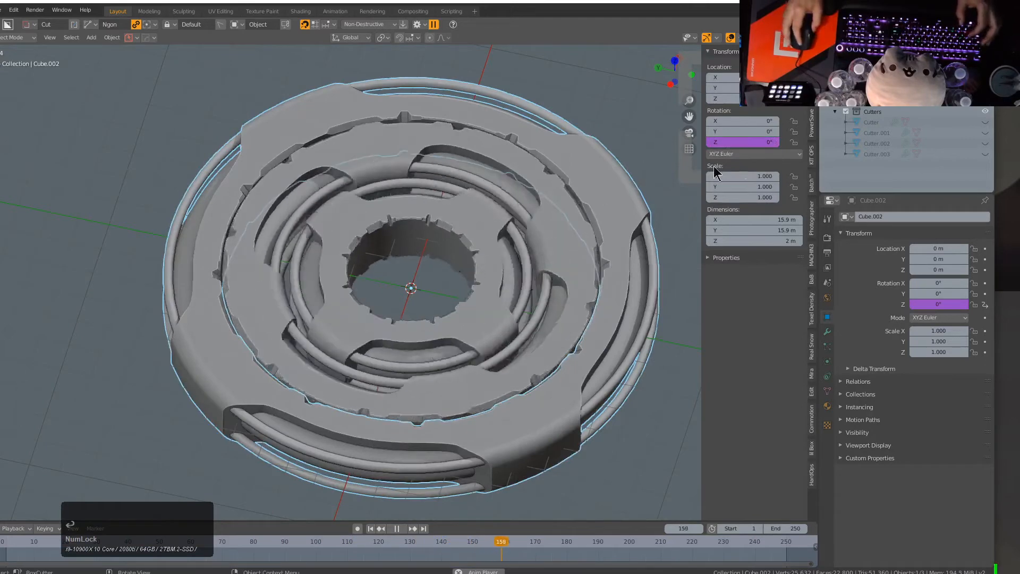
Step: Correct the driver expression on the outermost ring's Z rotation to #cos(frame*0.15)
{"action": "double_click", "coordinate": [741, 140]}
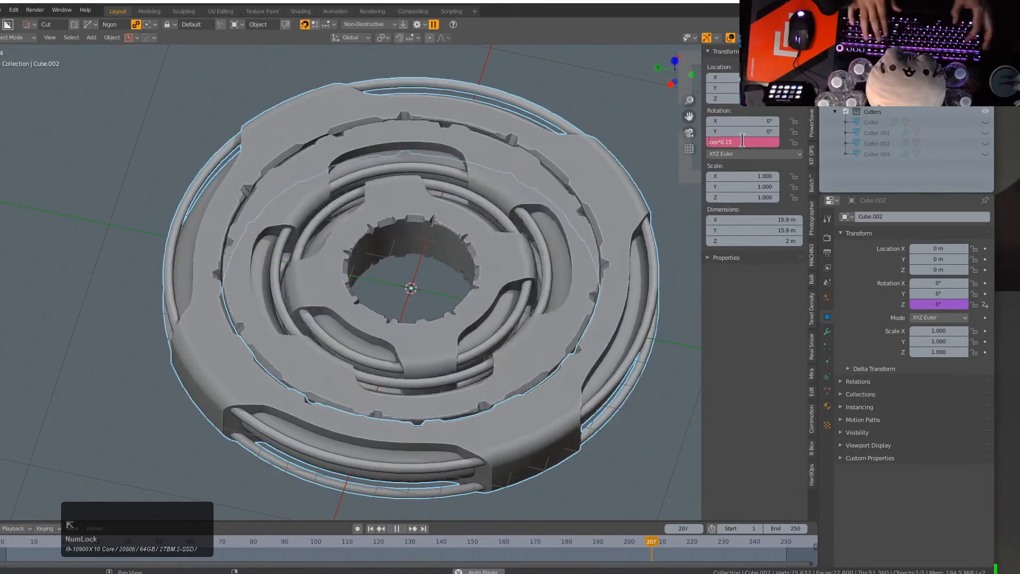
{"action": "key", "text": "Return"}
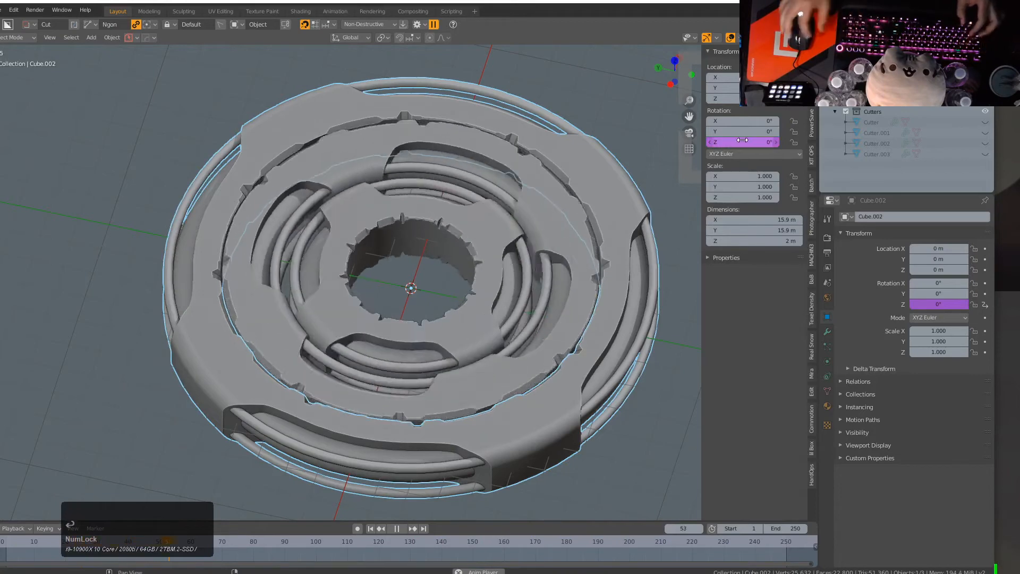
{"action": "left_click", "coordinate": [722, 141]}
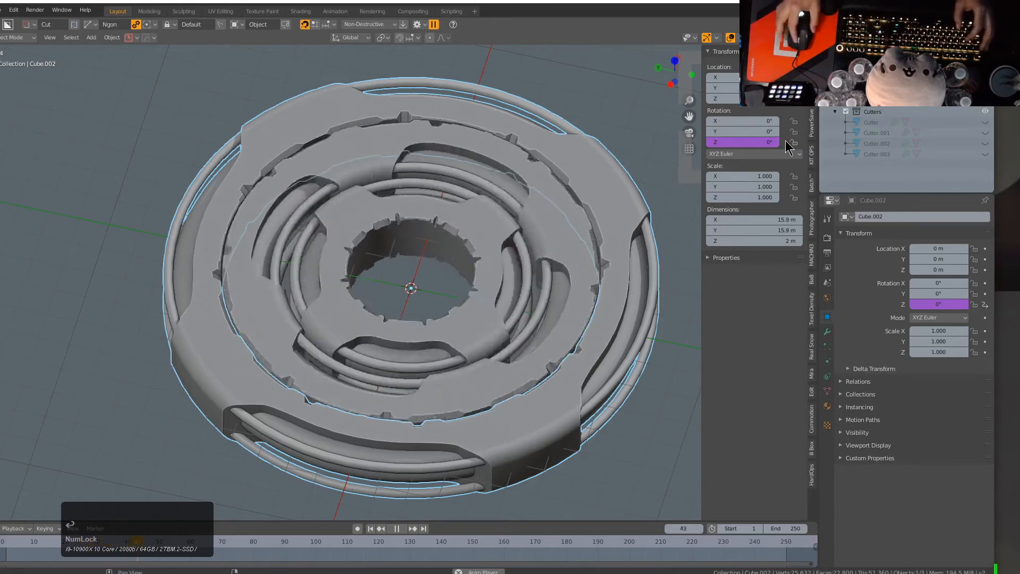
{"action": "left_click", "coordinate": [755, 141]}
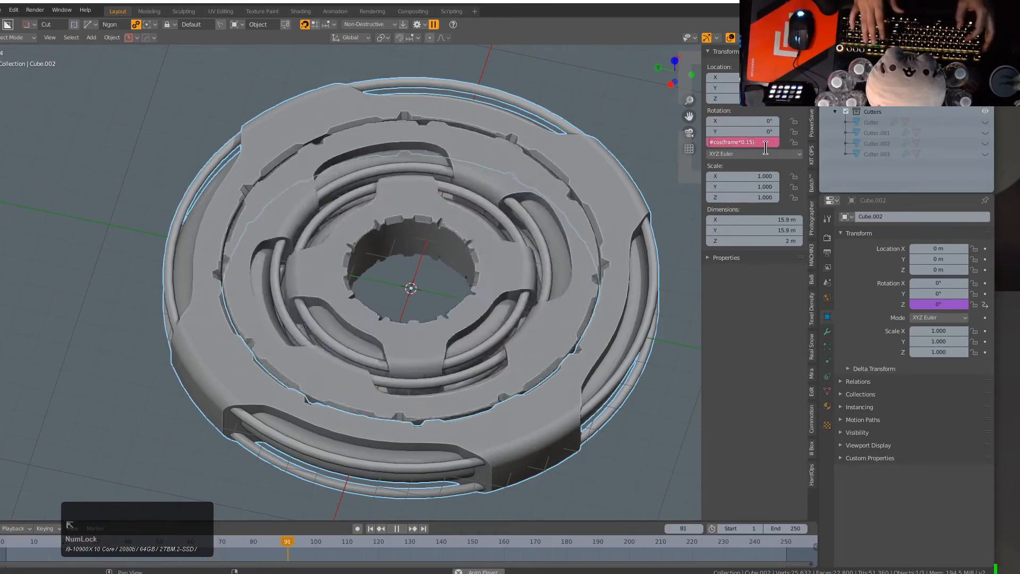
{"action": "type", "text": ")"}
{"action": "key", "text": "Return"}
{"action": "key", "text": "alt+a"}
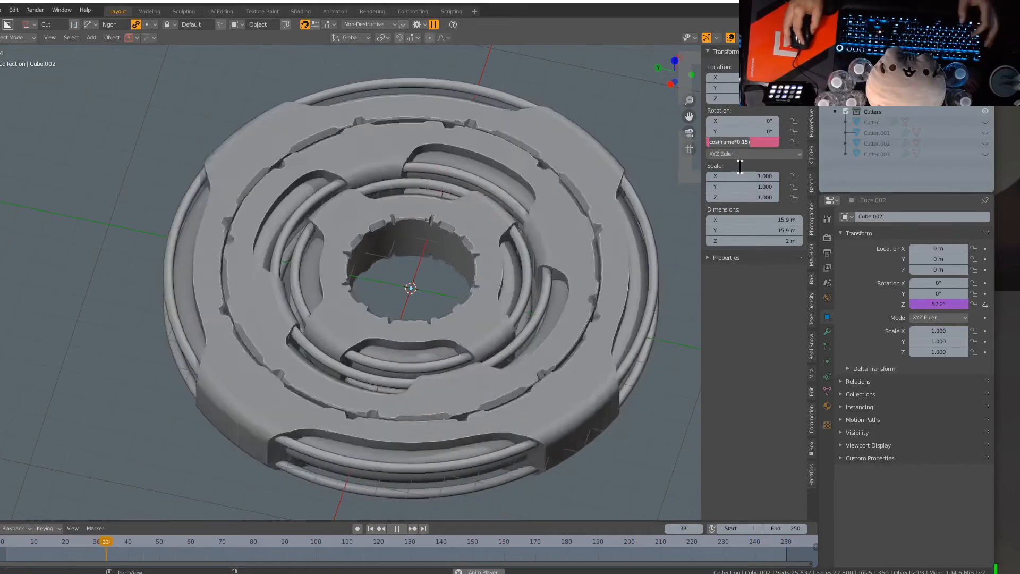
Step: Slow the outermost ring's oscillation by changing its Z rotation driver expression to cos(frame*0.015)
{"action": "left_click", "coordinate": [738, 142]}
{"action": "key", "text": "Right"}
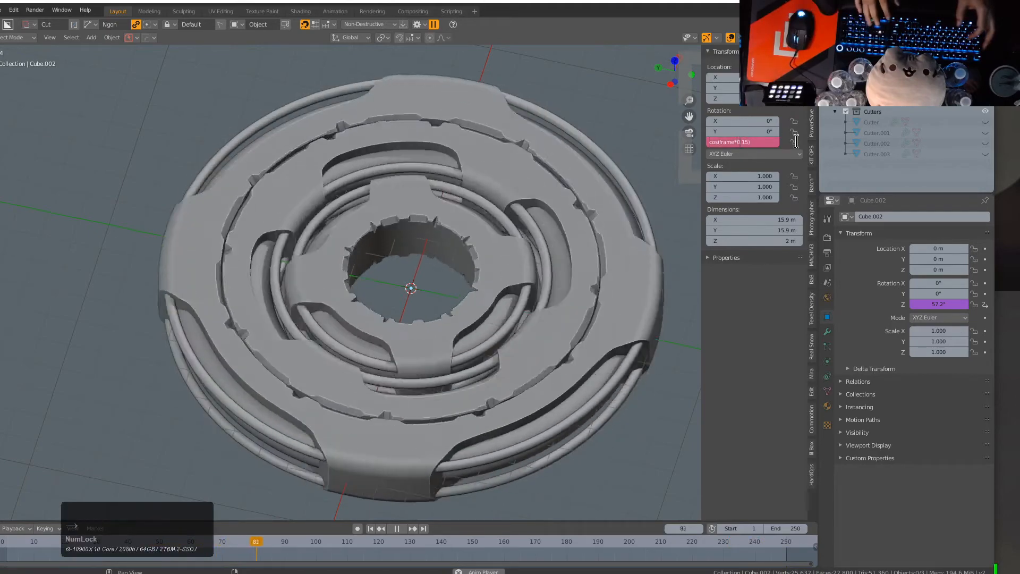
{"action": "key", "text": "Delete"}
{"action": "key", "text": "Return"}
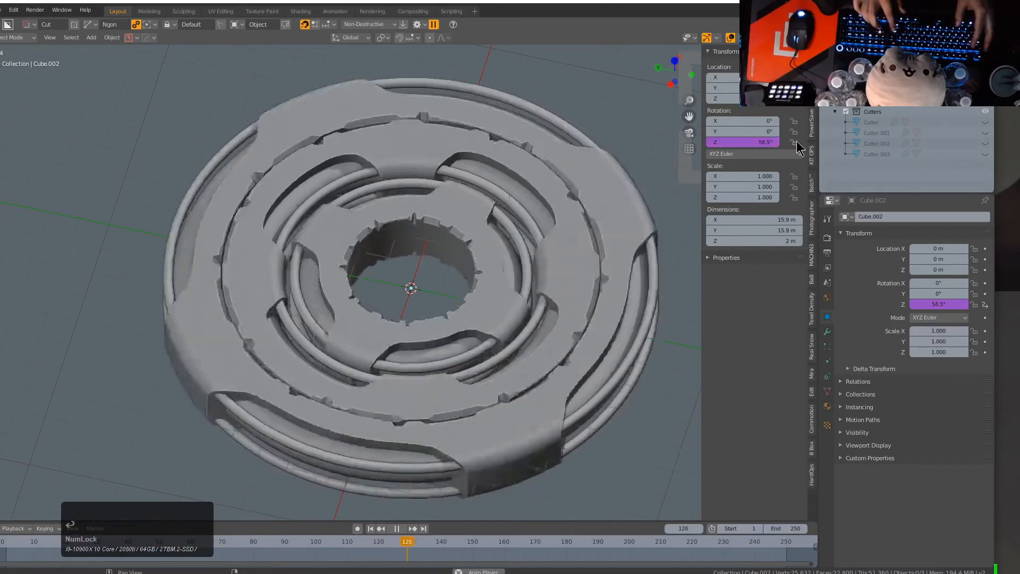
{"action": "left_click", "coordinate": [744, 142]}
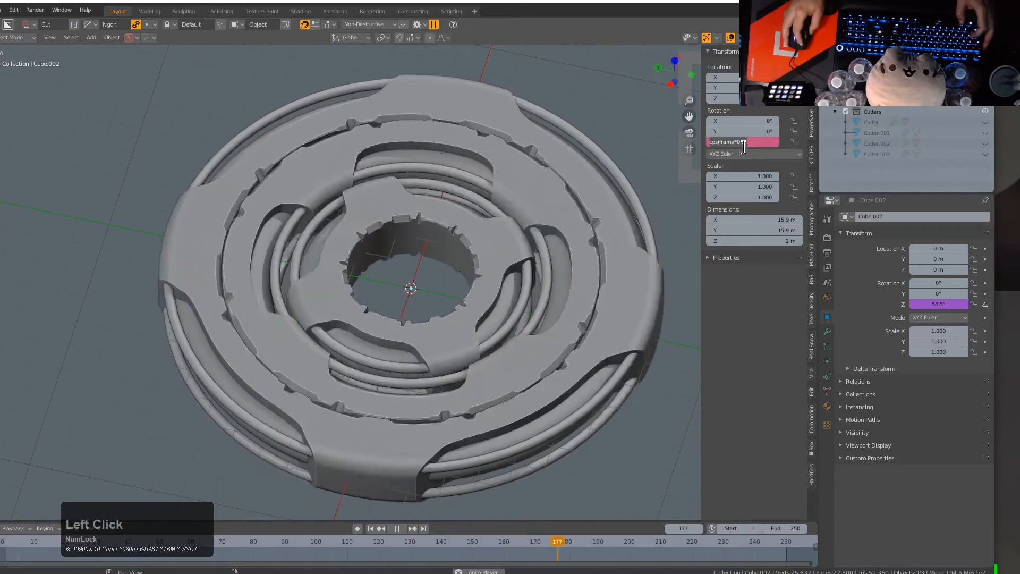
{"action": "type", "text": "1"}
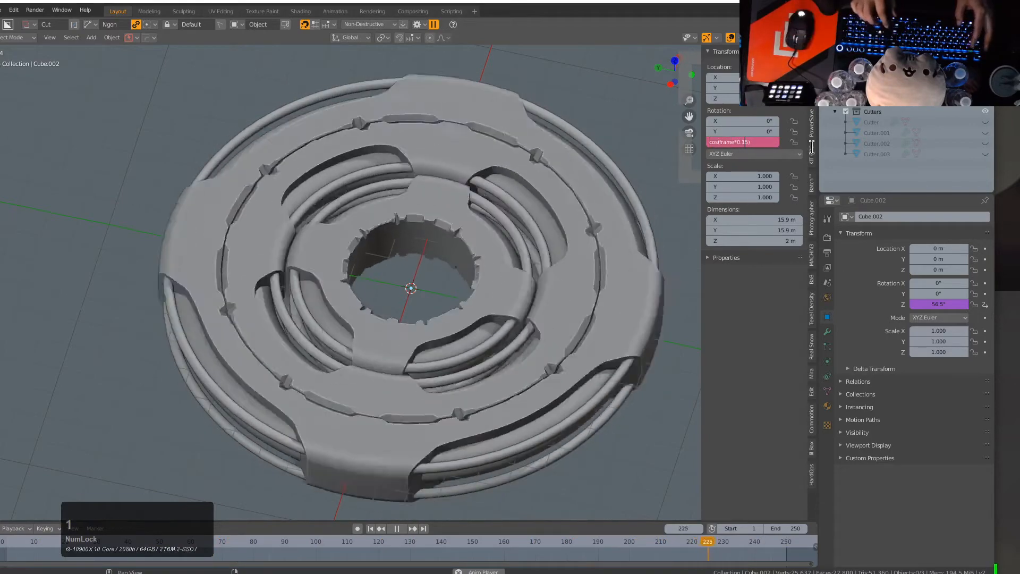
{"action": "type", "text": "0"}
{"action": "key", "text": "KP_Enter"}
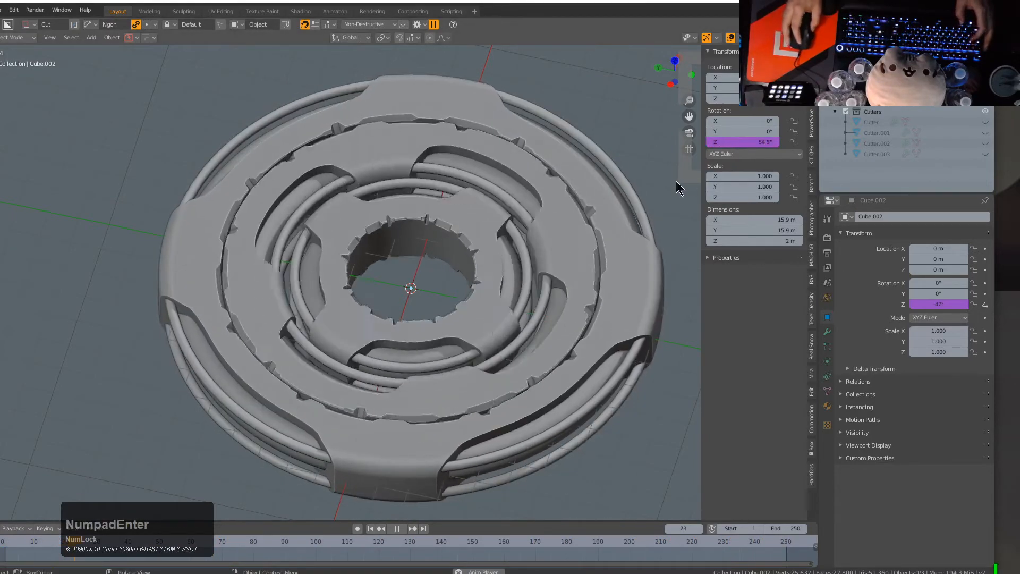
{"action": "double_click", "coordinate": [755, 142]}
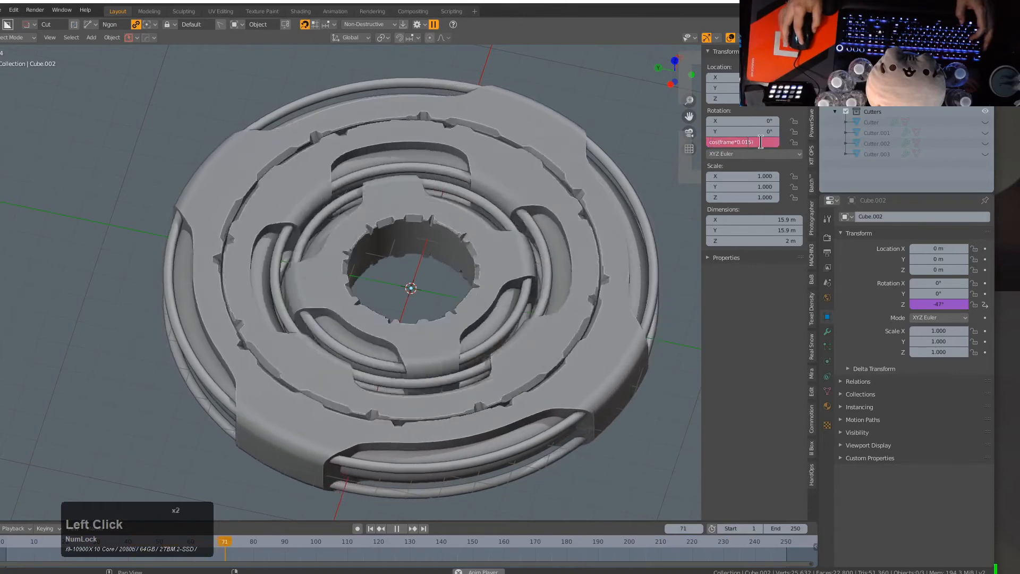
{"action": "key", "text": "Return"}
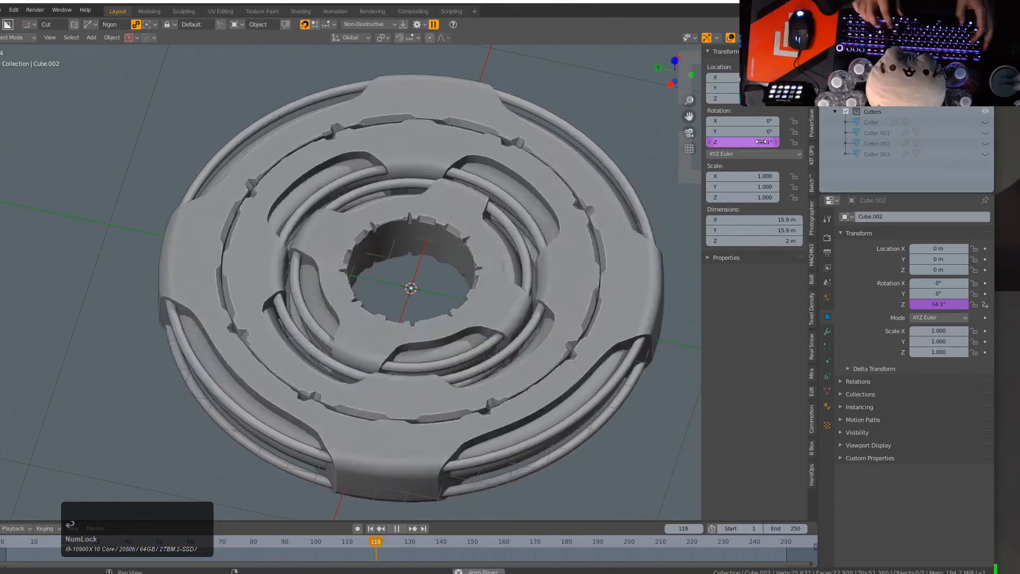
Step: Give all three rings new blank materials with Material Scroll, cycling to an ochre outer, mauve middle and purple inner ring
{"action": "key", "text": "a"}
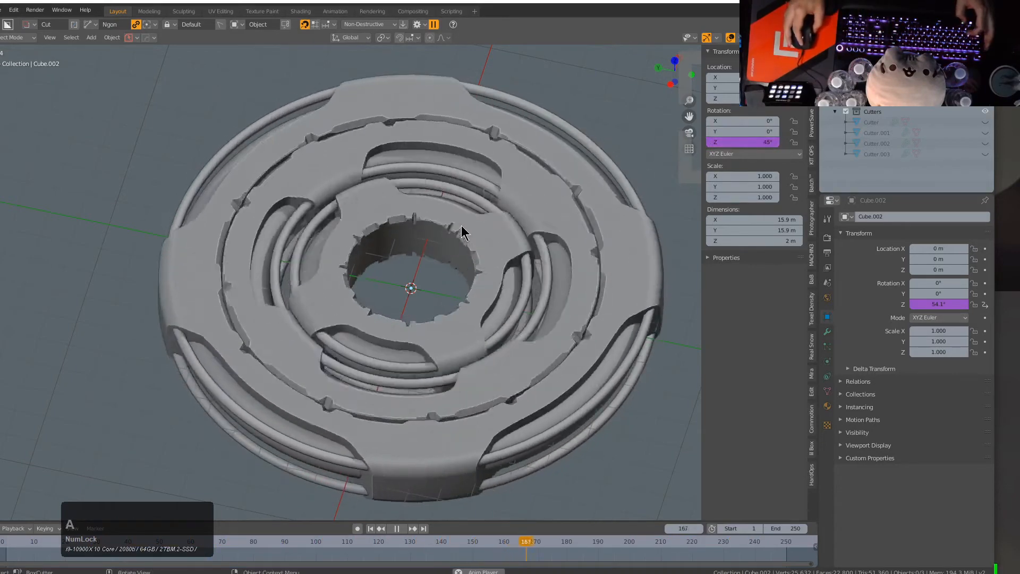
{"action": "scroll", "coordinate": [461, 226], "scroll_direction": "down", "scroll_amount": 2}
{"action": "middle_click_drag", "start_coordinate": [459, 228], "coordinate": [481, 259]}
{"action": "scroll", "coordinate": [410, 246], "scroll_direction": "up", "scroll_amount": 2}
{"action": "key", "text": "a"}
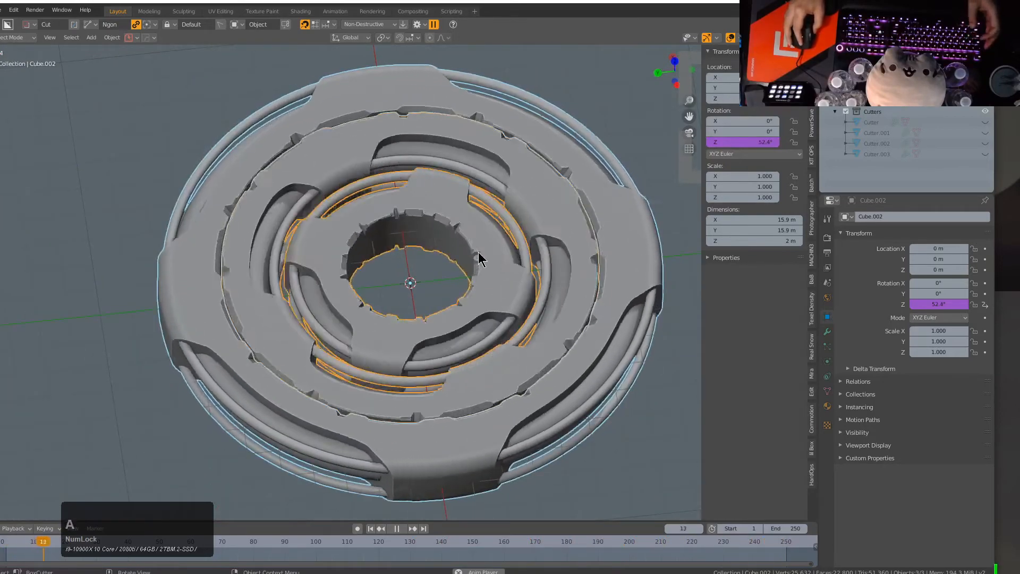
{"action": "key", "text": "m"}
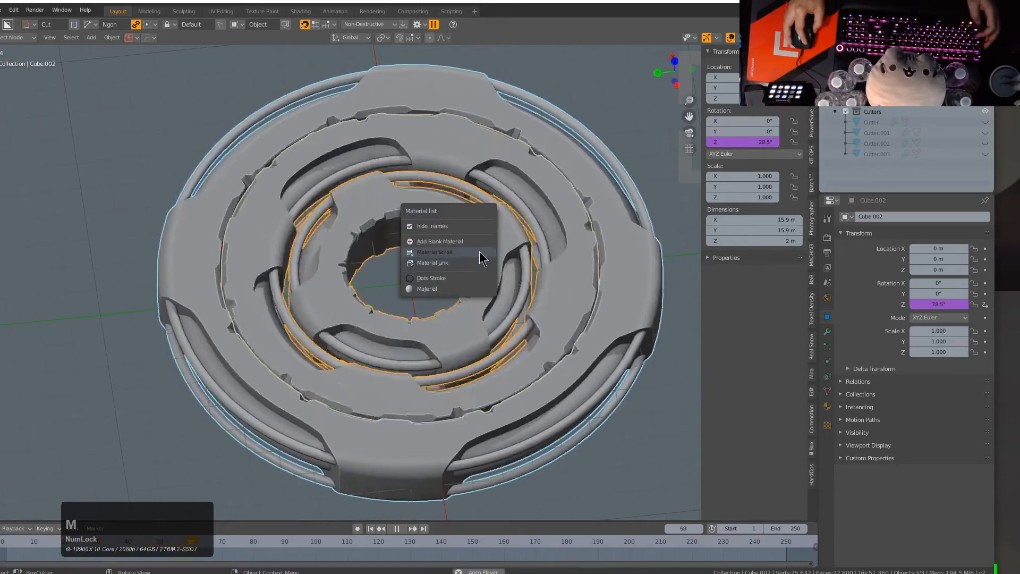
{"action": "left_click", "coordinate": [480, 252]}
{"action": "scroll", "coordinate": [480, 252], "scroll_direction": "up", "scroll_amount": 3}
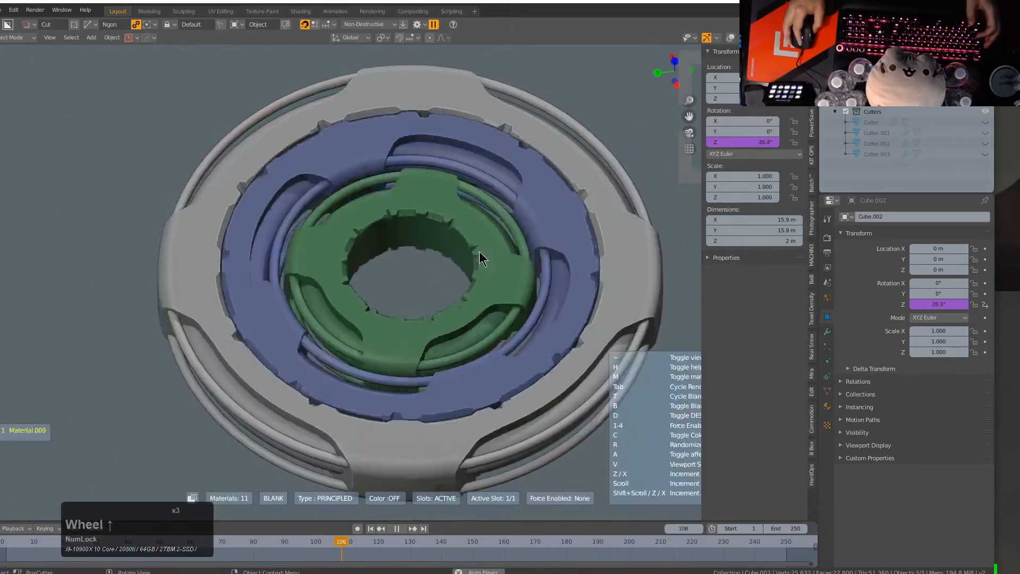
{"action": "scroll", "coordinate": [479, 253], "scroll_direction": "up", "scroll_amount": 4}
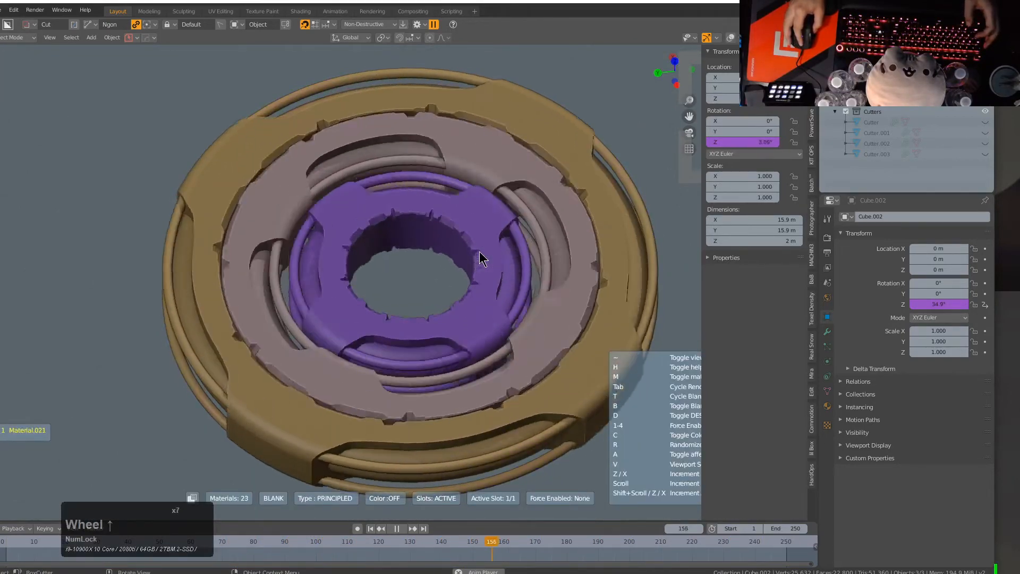
{"action": "left_click", "coordinate": [480, 252]}
{"action": "key", "text": "a"}
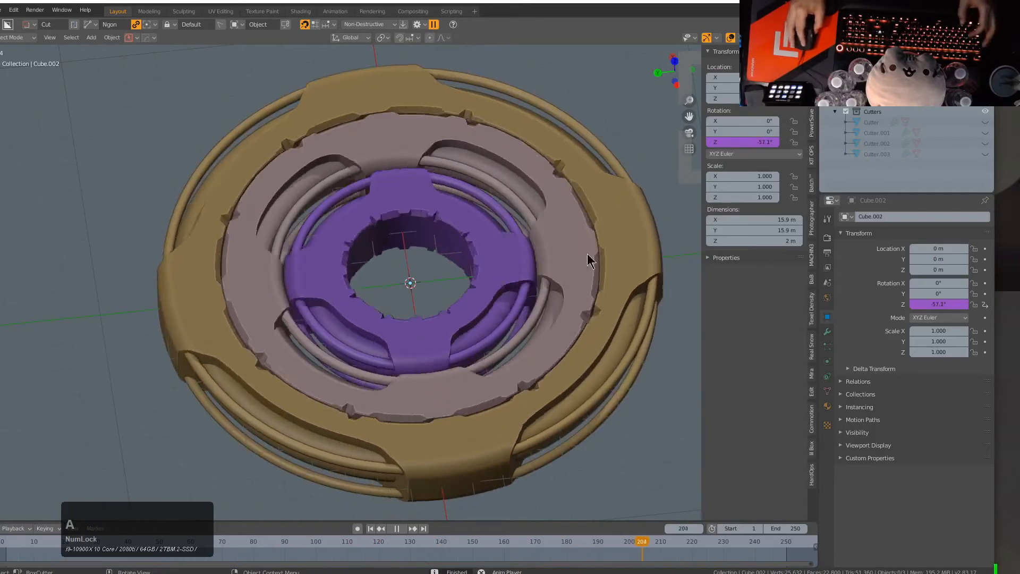
Step: Generate a To_Shape primitive around the outermost ring and set its primitive type to Cylinder
{"action": "middle_click_drag", "start_coordinate": [447, 346], "coordinate": [414, 173]}
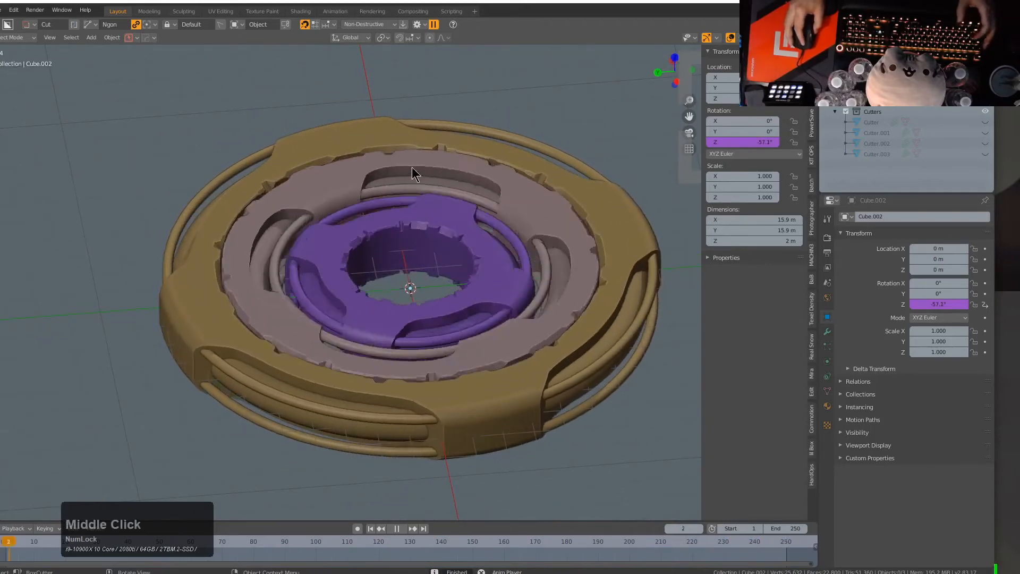
{"action": "left_click", "coordinate": [423, 135]}
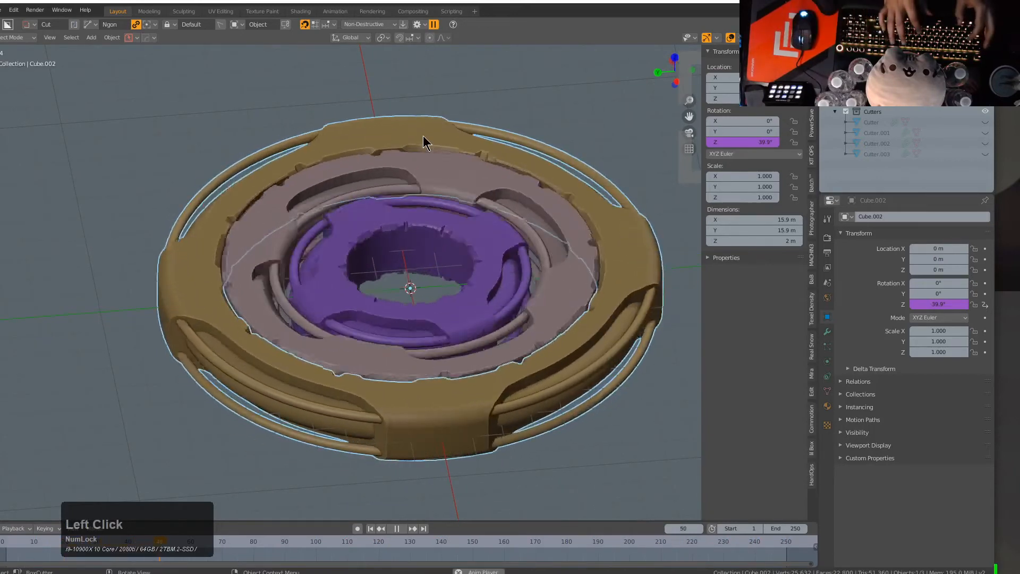
{"action": "key", "text": "q"}
{"action": "key", "text": "o"}
{"action": "key", "text": "t"}
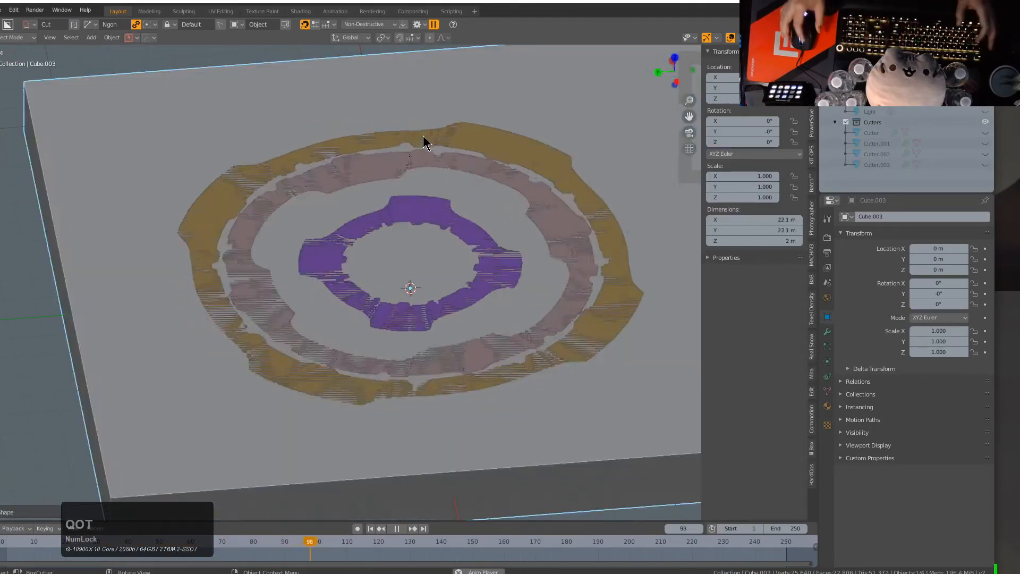
{"action": "key", "text": "q"}
{"action": "mouse_move", "coordinate": [420, 150]}
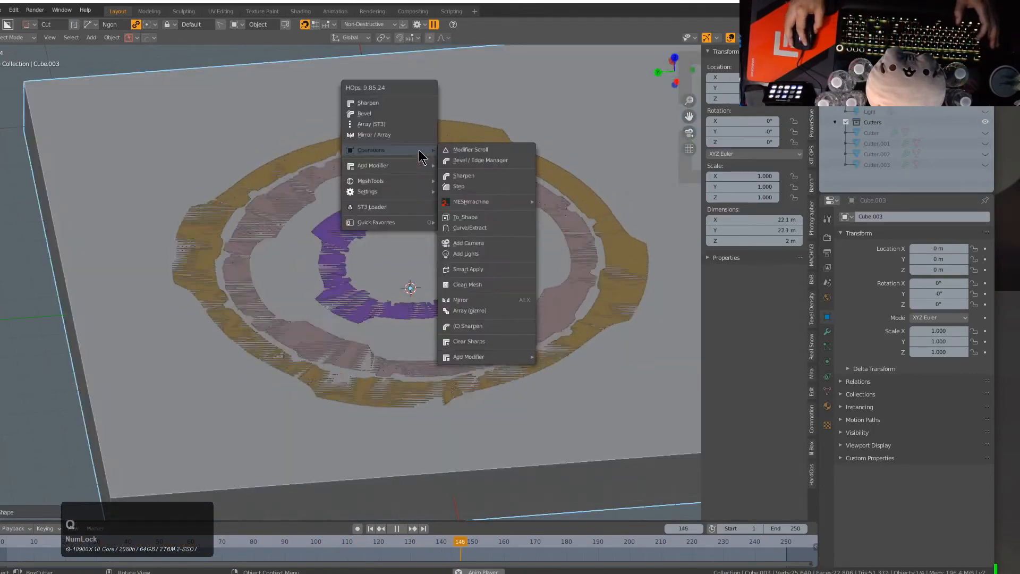
{"action": "left_click", "coordinate": [476, 218]}
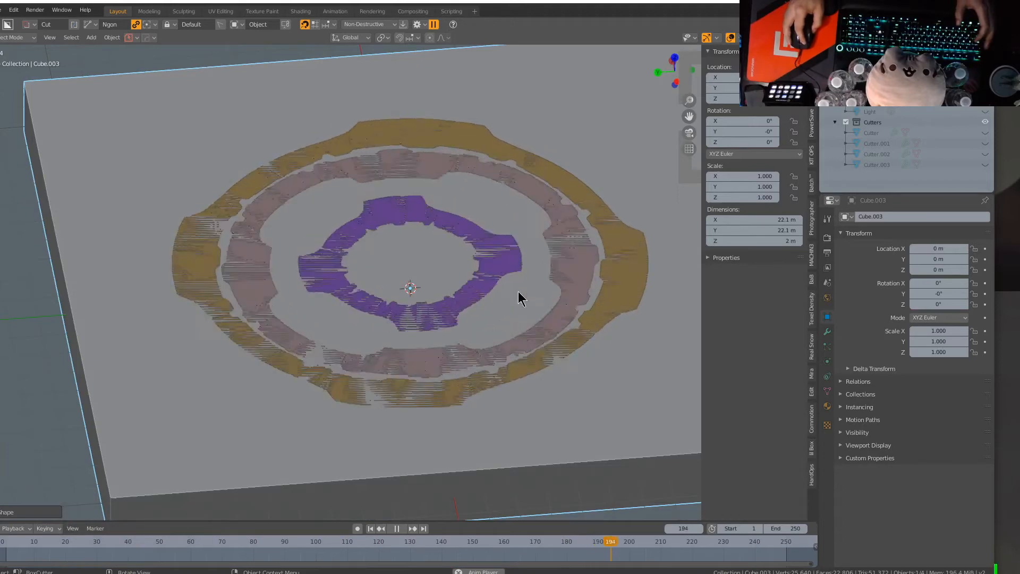
{"action": "key", "text": "m"}
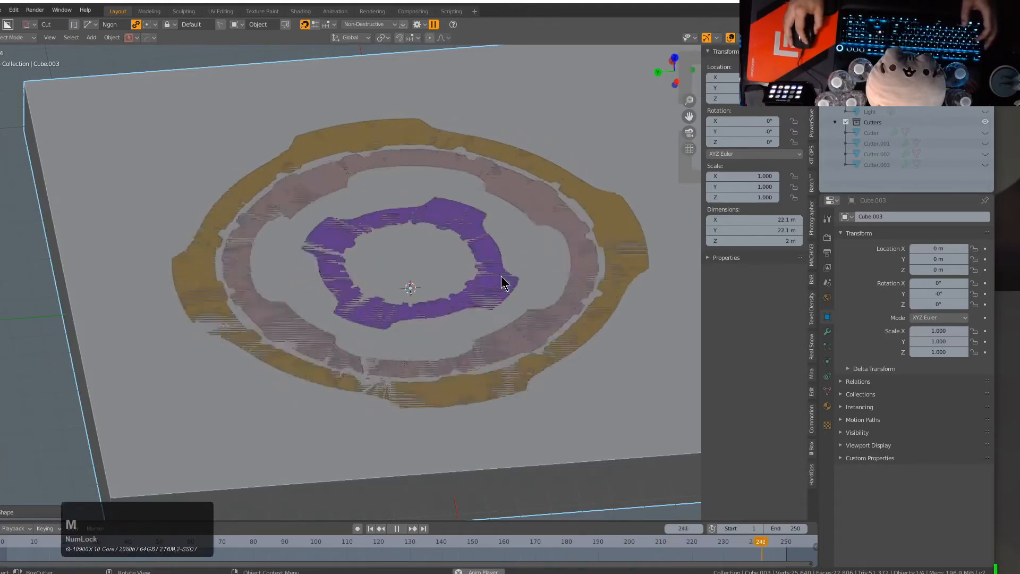
{"action": "key", "text": "F9"}
{"action": "left_click", "coordinate": [569, 293]}
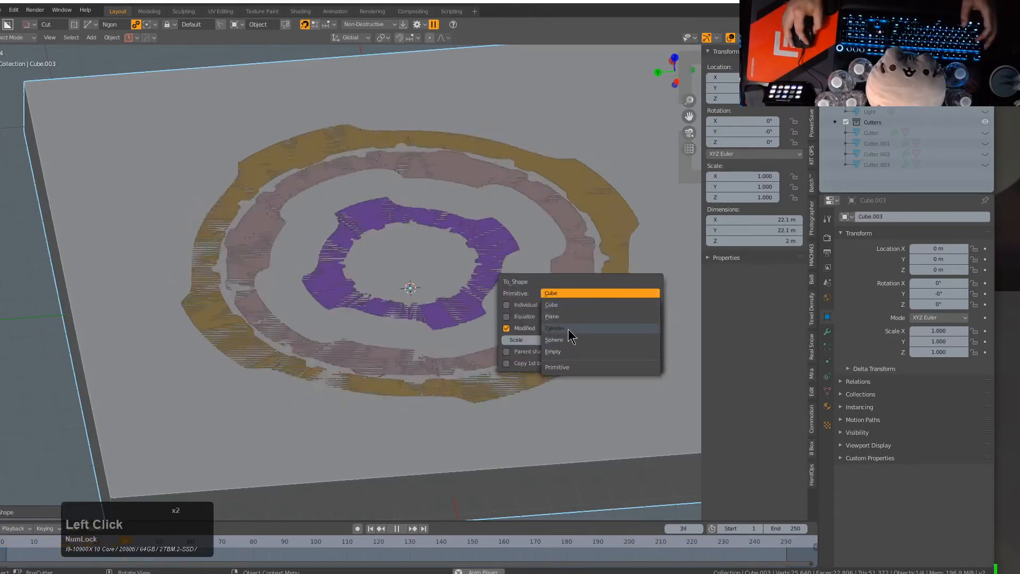
{"action": "left_click", "coordinate": [568, 328]}
Step: Scale the cylinder to about 0.73 in X and Y and about 1.08 in Z so it closely encloses the rings
{"action": "key", "text": "s"}
{"action": "key", "text": "shift+z"}
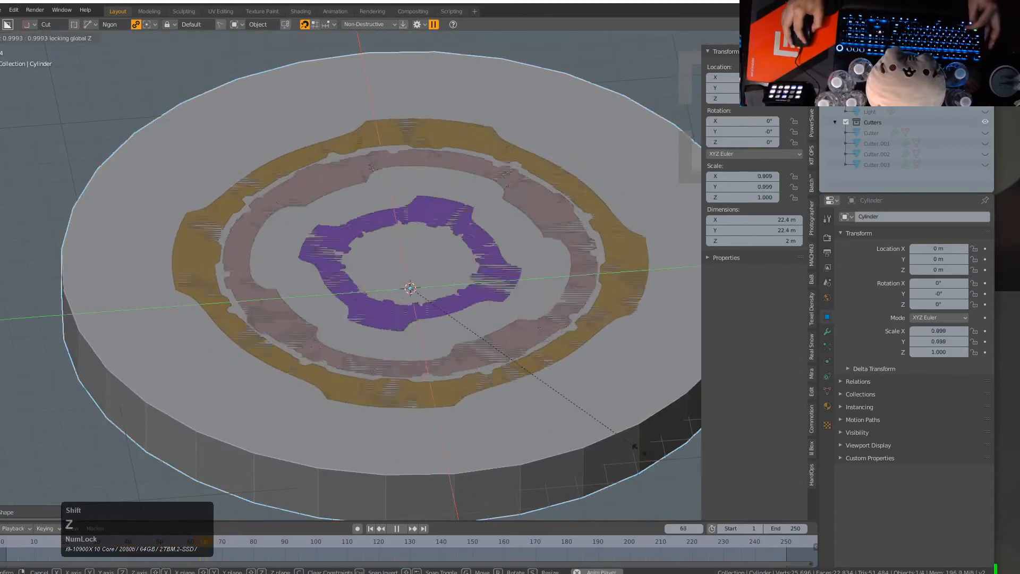
{"action": "left_click", "coordinate": [579, 413]}
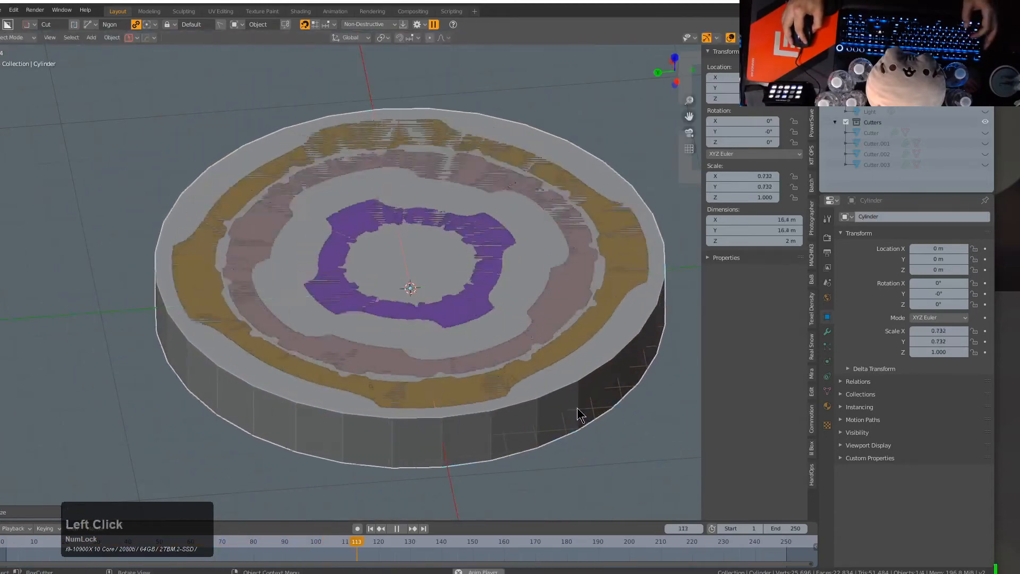
{"action": "key", "text": "s"}
{"action": "key", "text": "z"}
{"action": "left_click", "coordinate": [612, 426]}
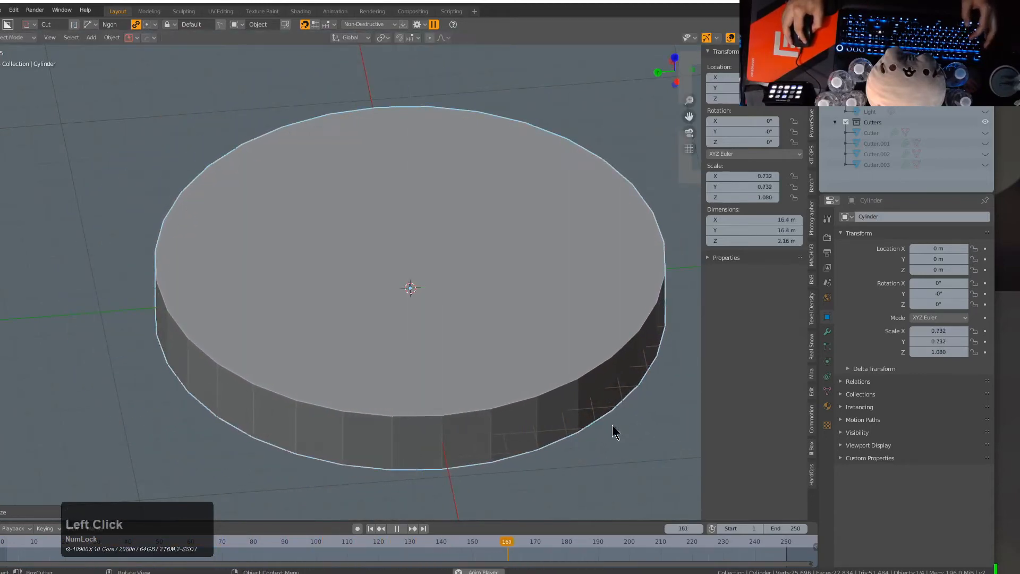
Step: Sharpen the cylinder and add a level 1 subdivision to smooth its outline
{"action": "key", "text": "q"}
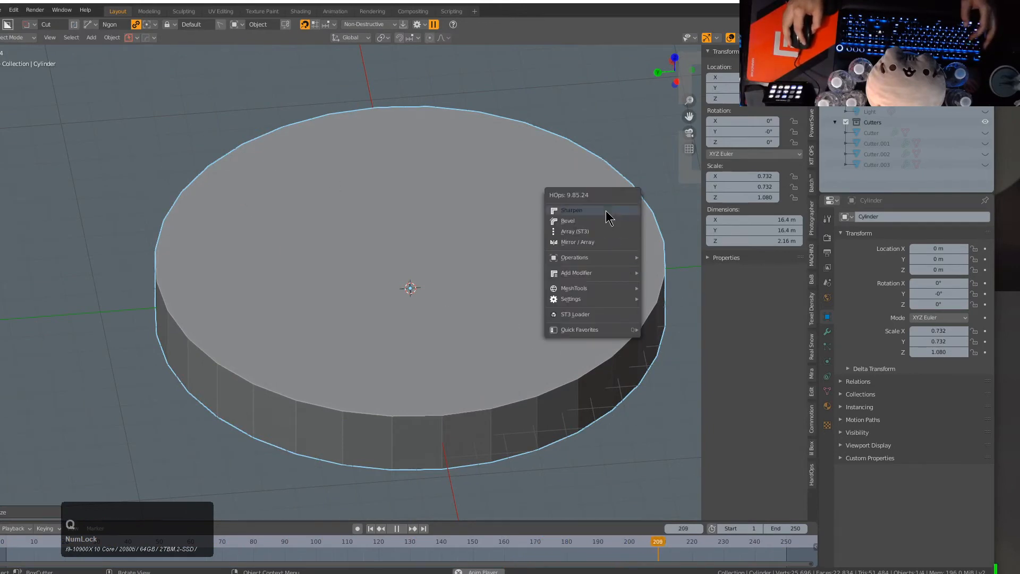
{"action": "left_click", "coordinate": [606, 211]}
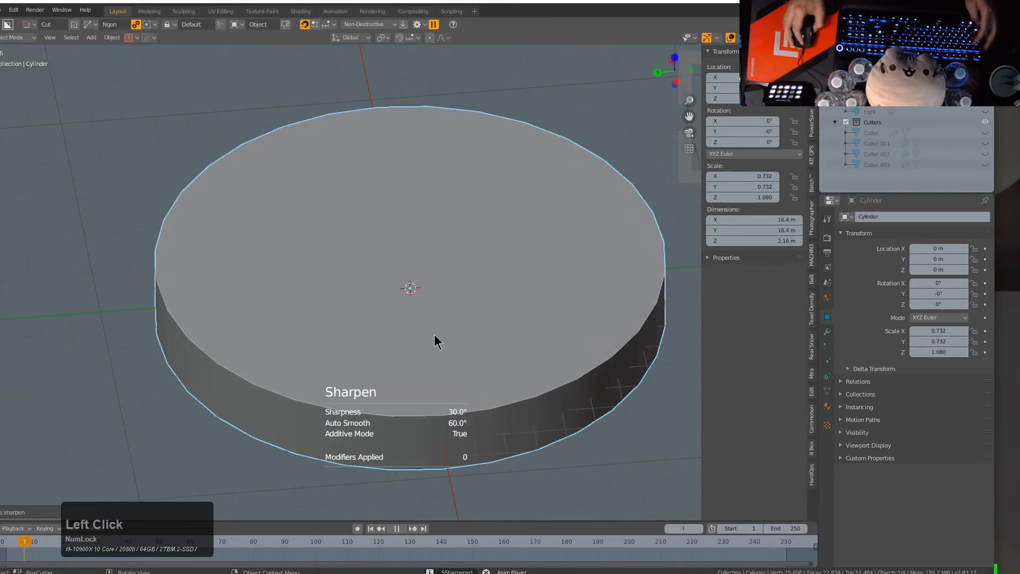
{"action": "key", "text": "ctrl+1"}
Step: Bevel the cylinder's rim edges with a width of about 0.61
{"action": "key", "text": "q"}
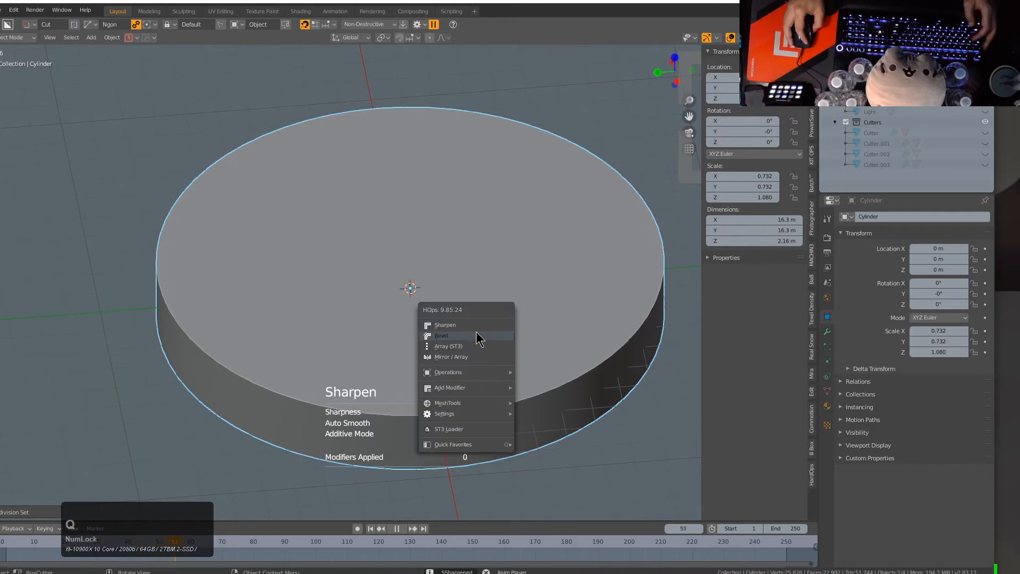
{"action": "left_click", "coordinate": [479, 336]}
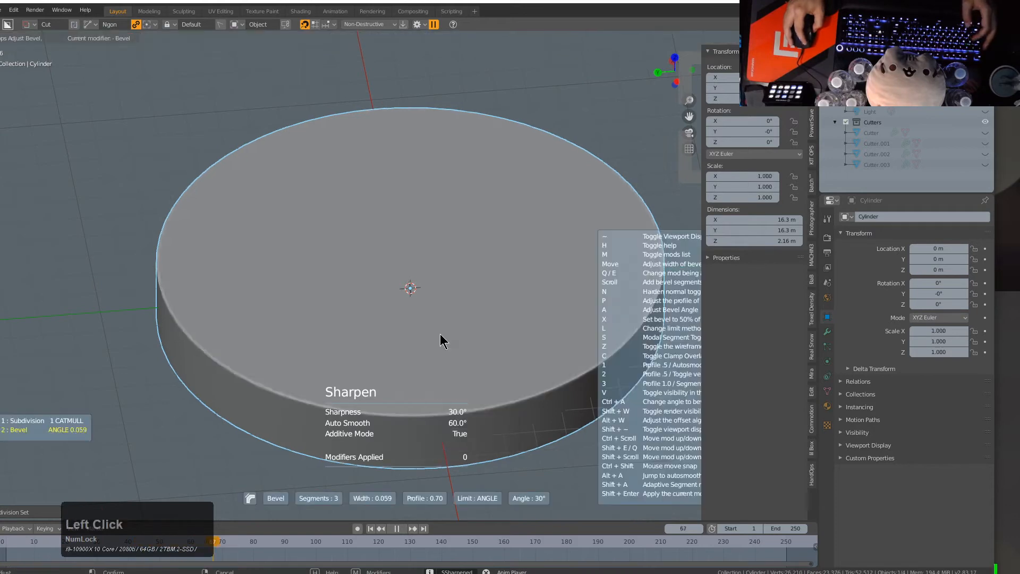
{"action": "left_click", "coordinate": [158, 298]}
Step: Add a Solidify modifier to the cylinder with thickness about -0.28, offset 0 and rim only enabled
{"action": "key", "text": "q"}
{"action": "mouse_move", "coordinate": [445, 371]}
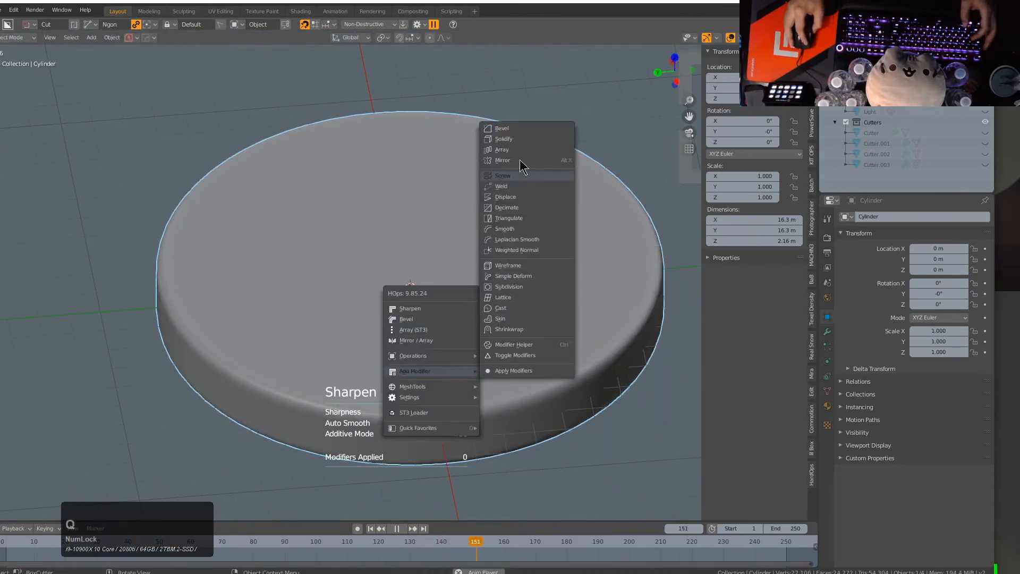
{"action": "left_click", "coordinate": [520, 139]}
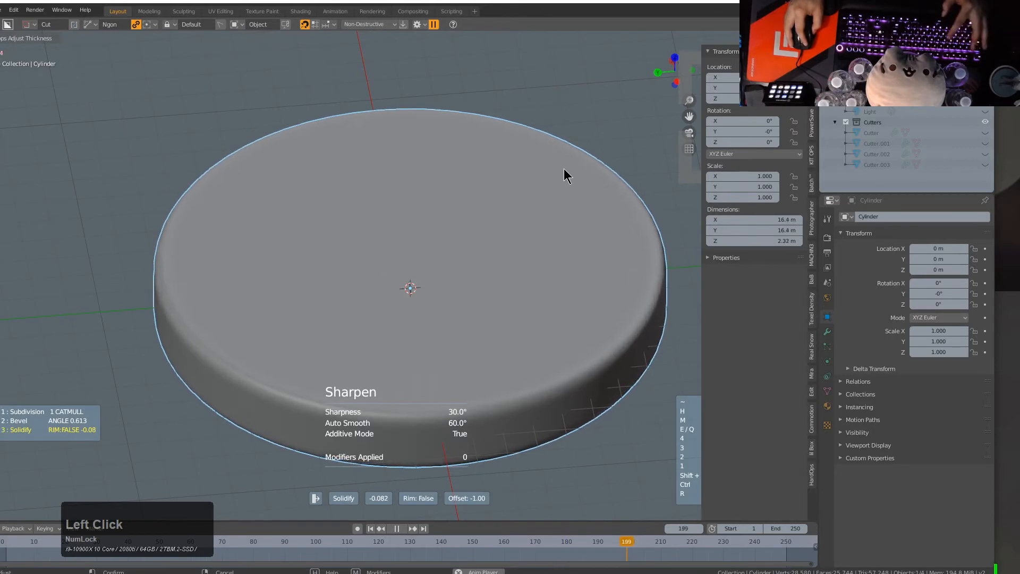
{"action": "key", "text": "2"}
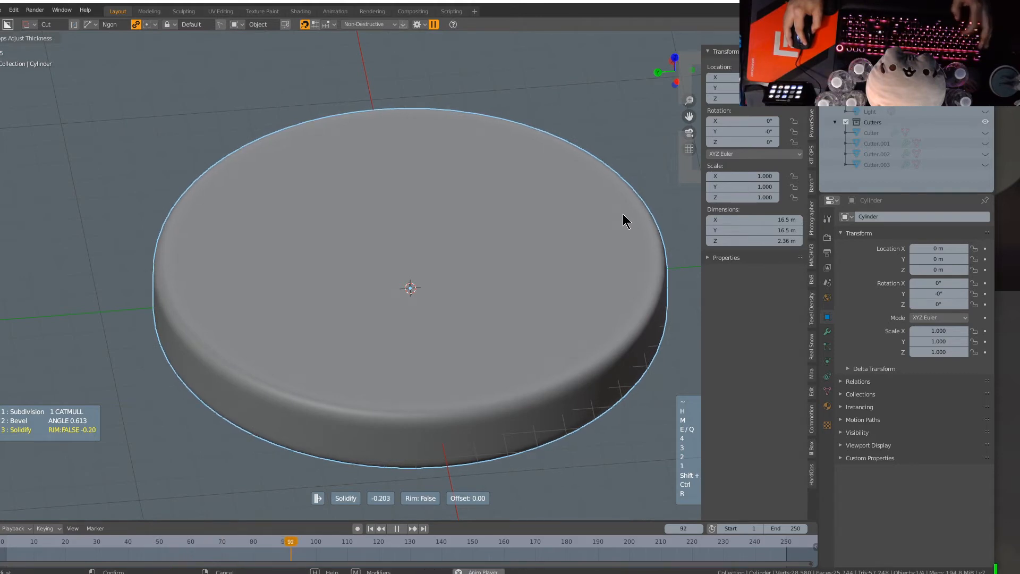
{"action": "key", "text": "r"}
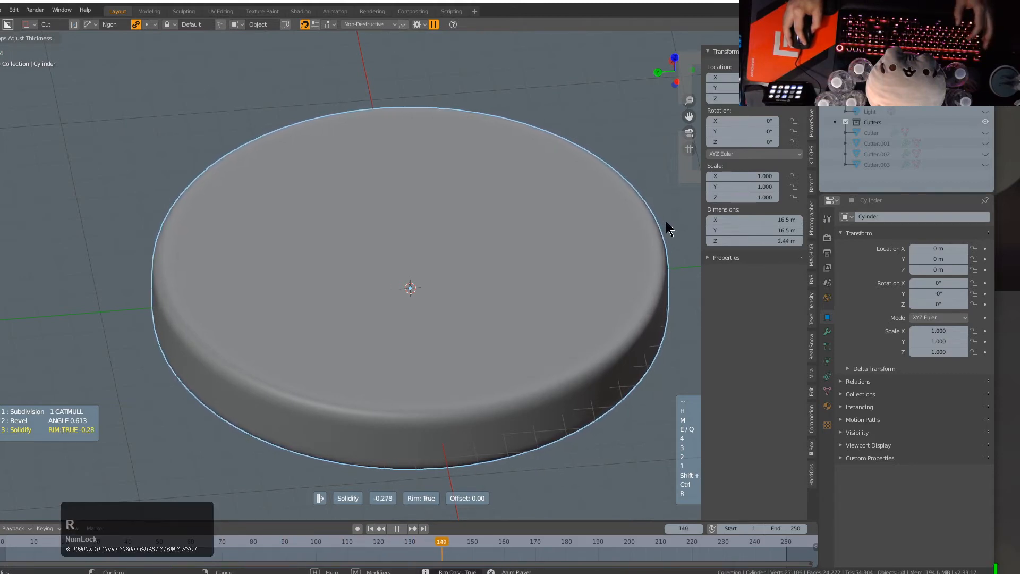
{"action": "left_click", "coordinate": [659, 221]}
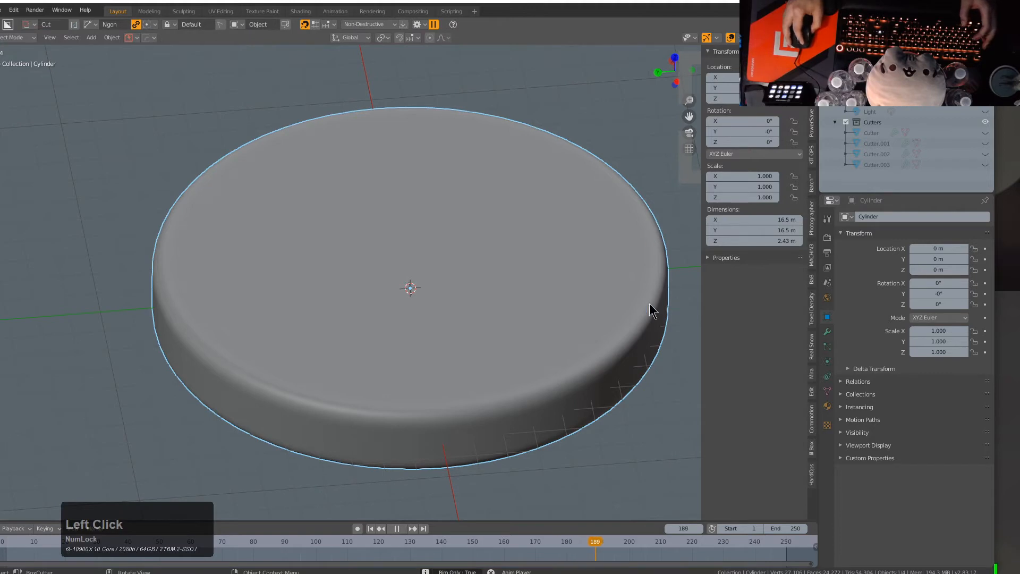
{"action": "key", "text": "n"}
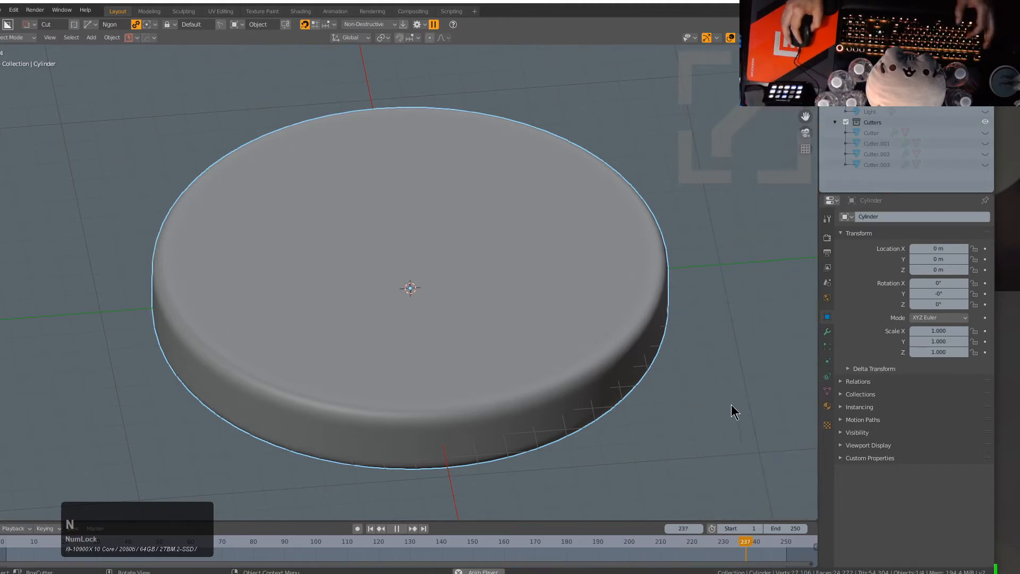
Step: Assign a new blank glass material to the cylindrical housing so the rings show through, and clear the selection
{"action": "key", "text": "m"}
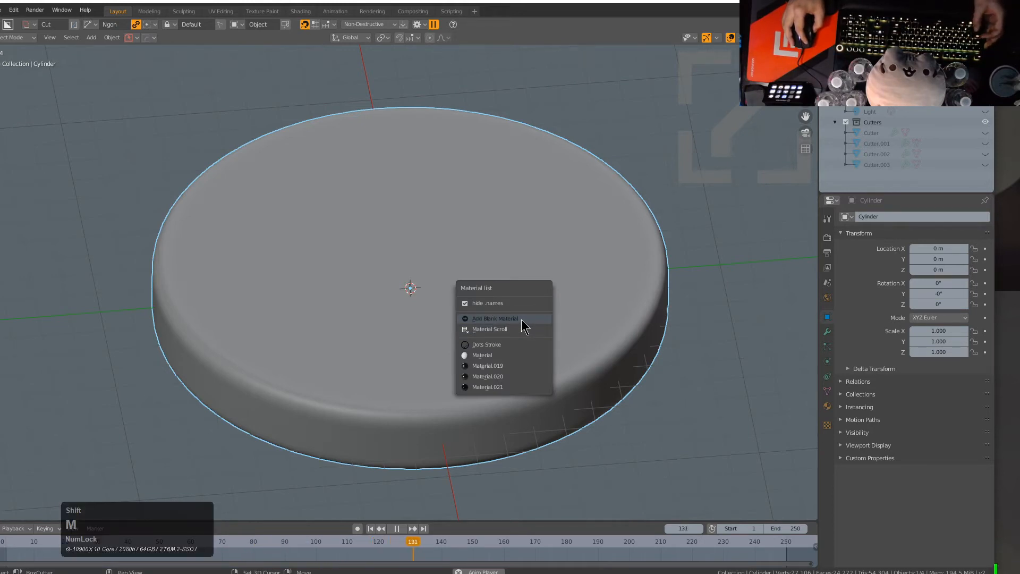
{"action": "left_click", "coordinate": [522, 320]}
{"action": "middle_click_drag", "start_coordinate": [521, 320], "coordinate": [528, 344]}
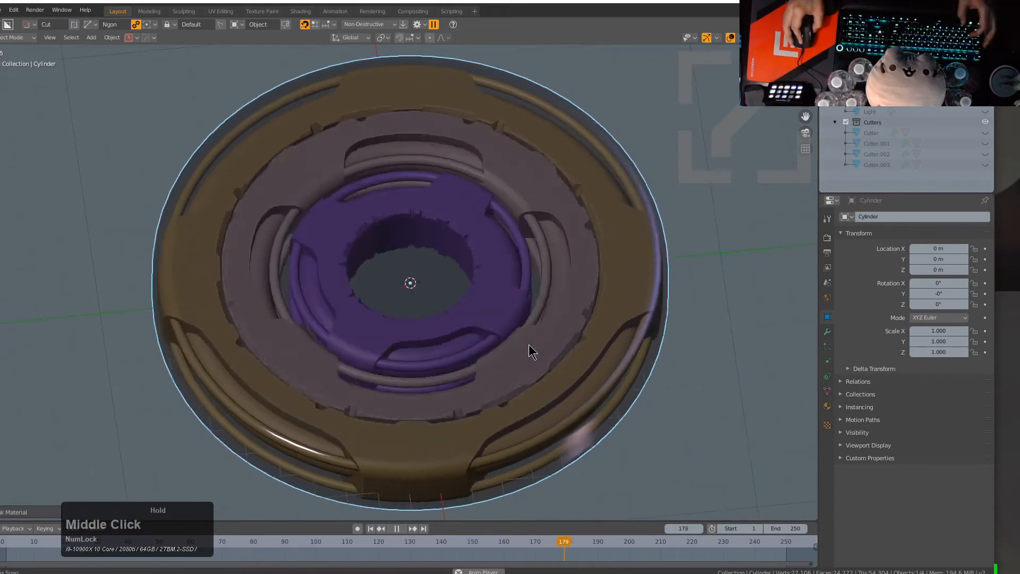
{"action": "key", "text": "alt+a"}
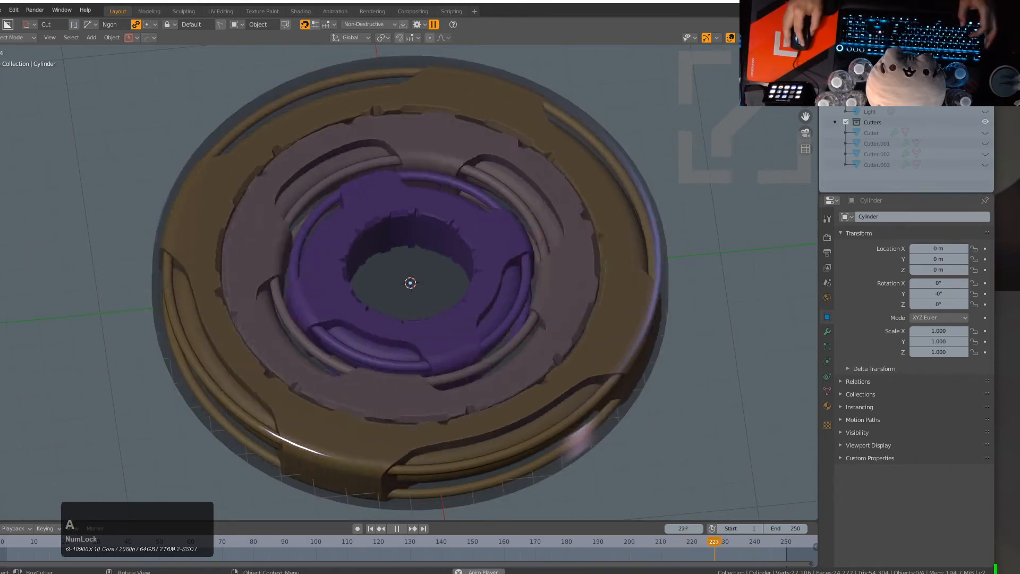
Step: Add a Weighted Normal modifier with Keep Sharp to the glass cylinder
{"action": "middle_click_drag", "start_coordinate": [555, 127], "coordinate": [558, 92]}
{"action": "left_click", "coordinate": [549, 113]}
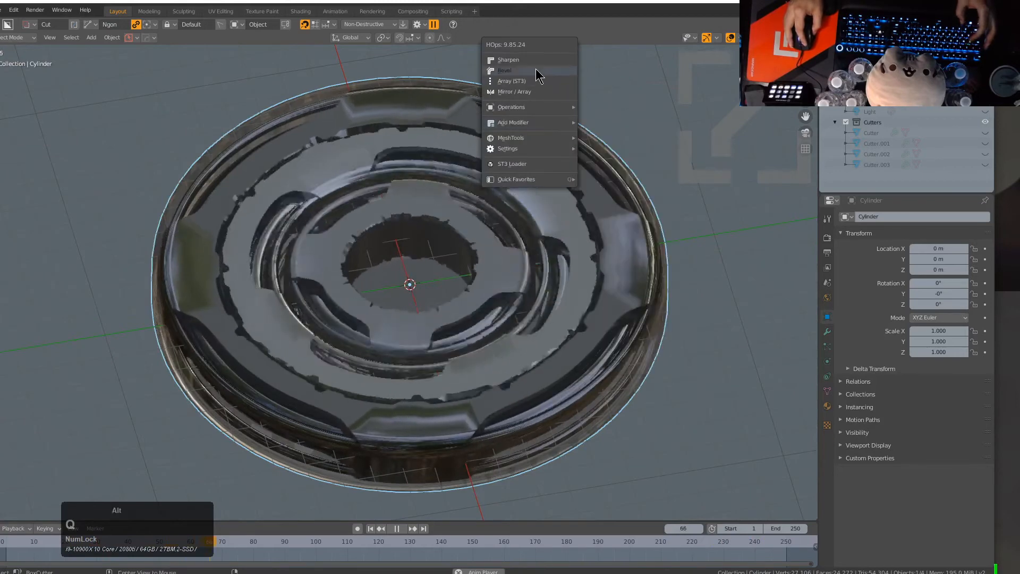
{"action": "left_click", "coordinate": [531, 60]}
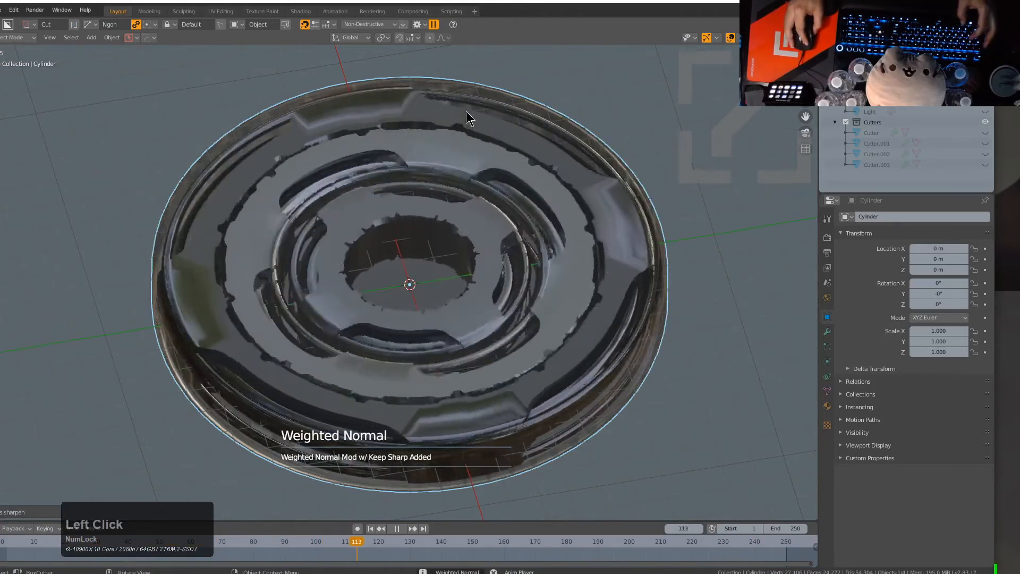
Step: Add Weighted Normal modifiers with Keep Sharp to the outer, middle and inner rings in turn, and clear the selection
{"action": "left_click", "coordinate": [466, 120]}
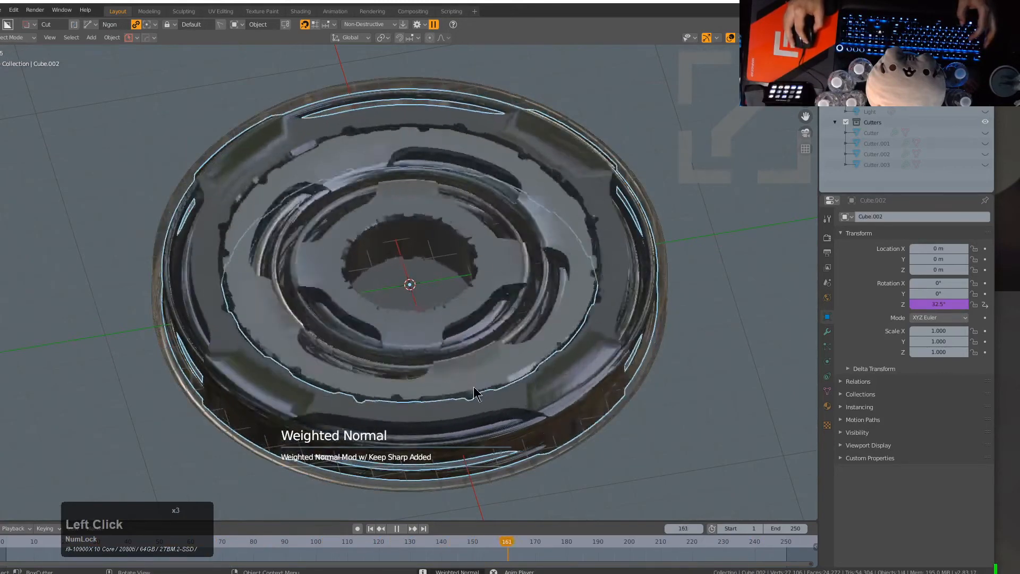
{"action": "left_click", "coordinate": [436, 416]}
{"action": "left_click", "coordinate": [436, 422]}
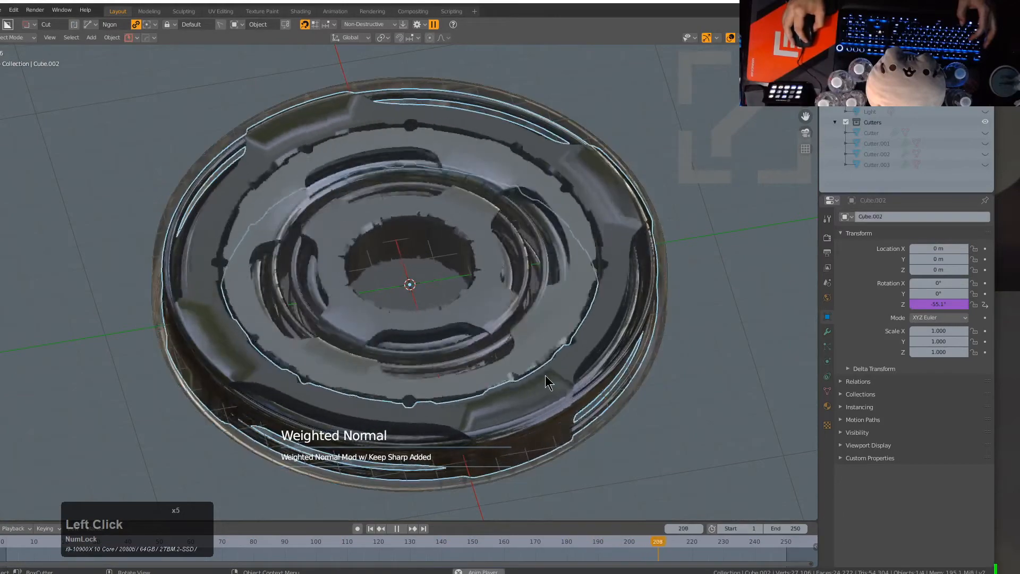
{"action": "key", "text": "q"}
{"action": "left_click", "coordinate": [531, 375]}
{"action": "left_click", "coordinate": [558, 299]}
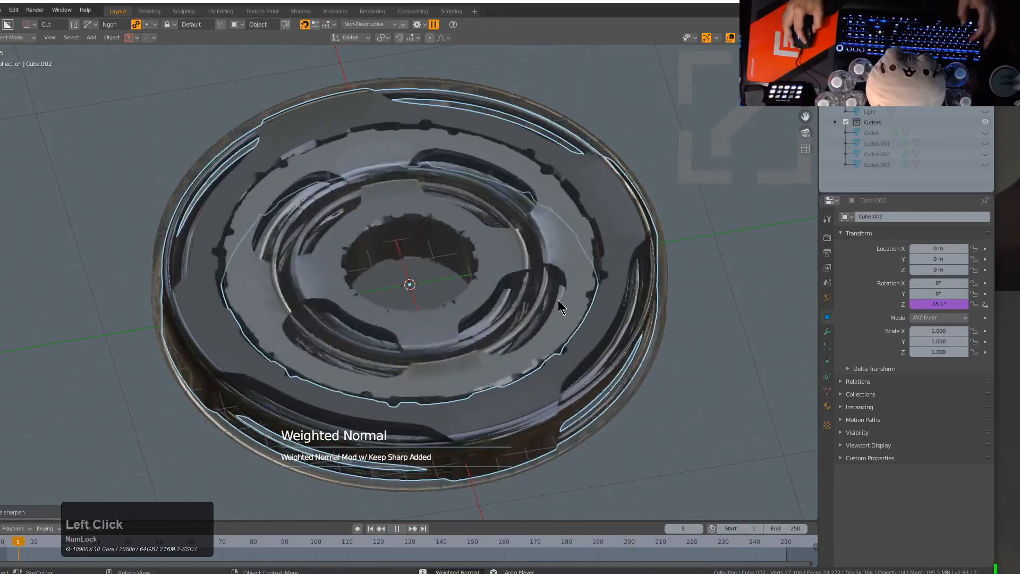
{"action": "key", "text": "q"}
{"action": "left_click", "coordinate": [558, 301]}
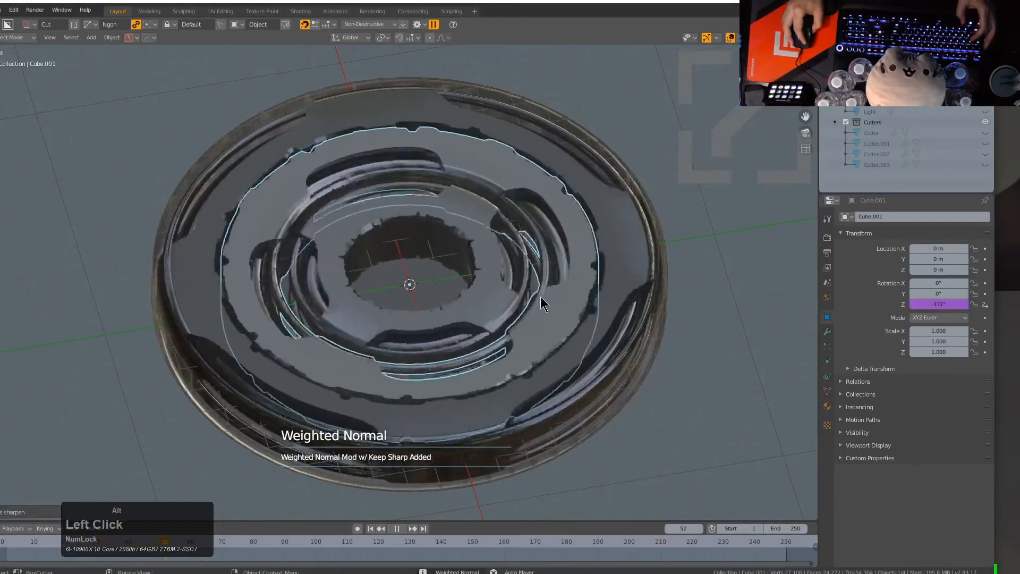
{"action": "left_click", "coordinate": [485, 272]}
{"action": "key", "text": "q"}
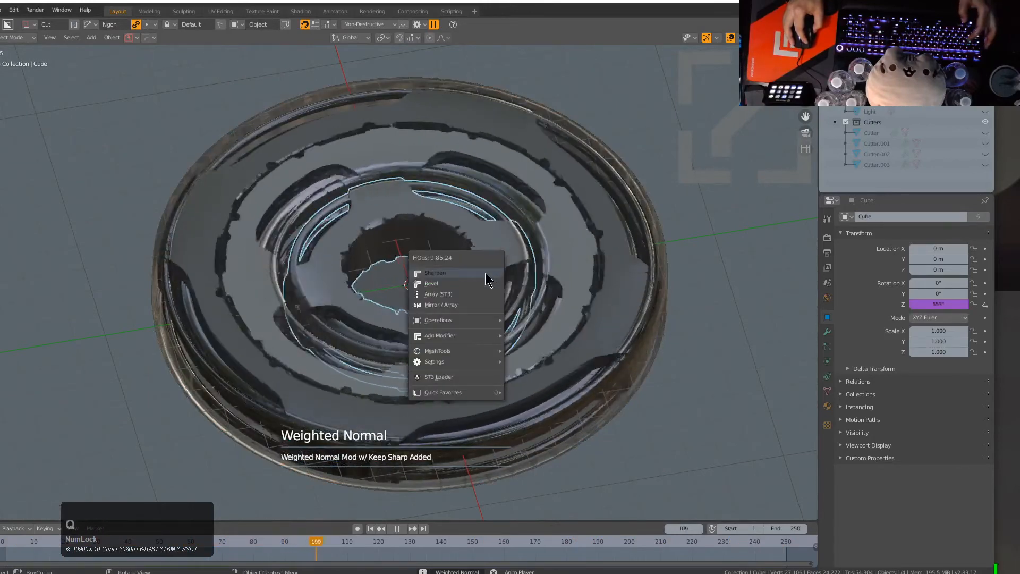
{"action": "left_click", "coordinate": [486, 273]}
{"action": "key", "text": "alt+a"}
Step: Add a HardOps camera turntable rig to the scene
{"action": "scroll", "coordinate": [512, 282], "scroll_direction": "down", "scroll_amount": 2}
{"action": "middle_click_drag", "start_coordinate": [512, 281], "coordinate": [484, 267]}
{"action": "scroll", "coordinate": [487, 280], "scroll_direction": "down", "scroll_amount": 1}
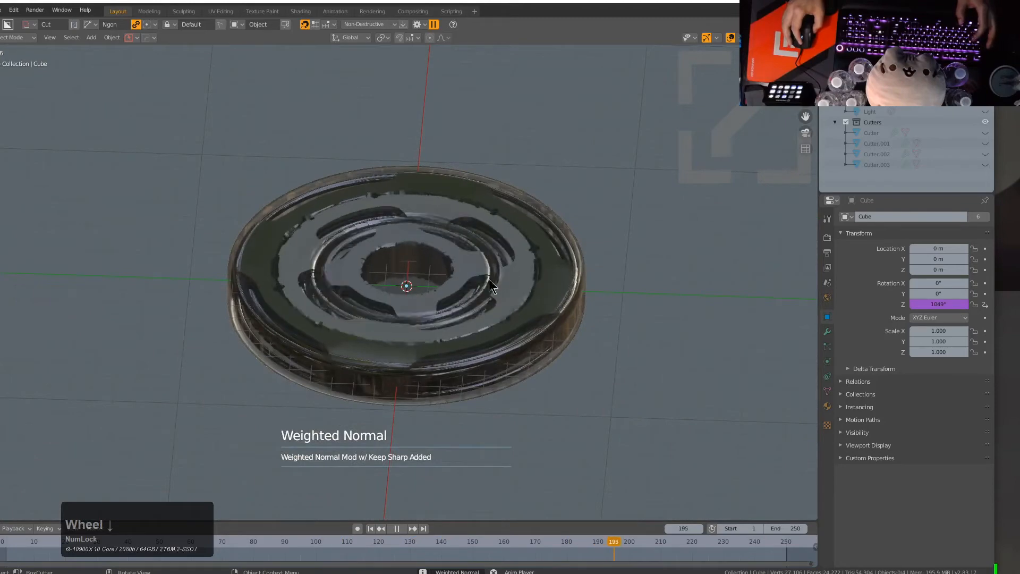
{"action": "key", "text": "q"}
{"action": "left_click", "coordinate": [464, 161]}
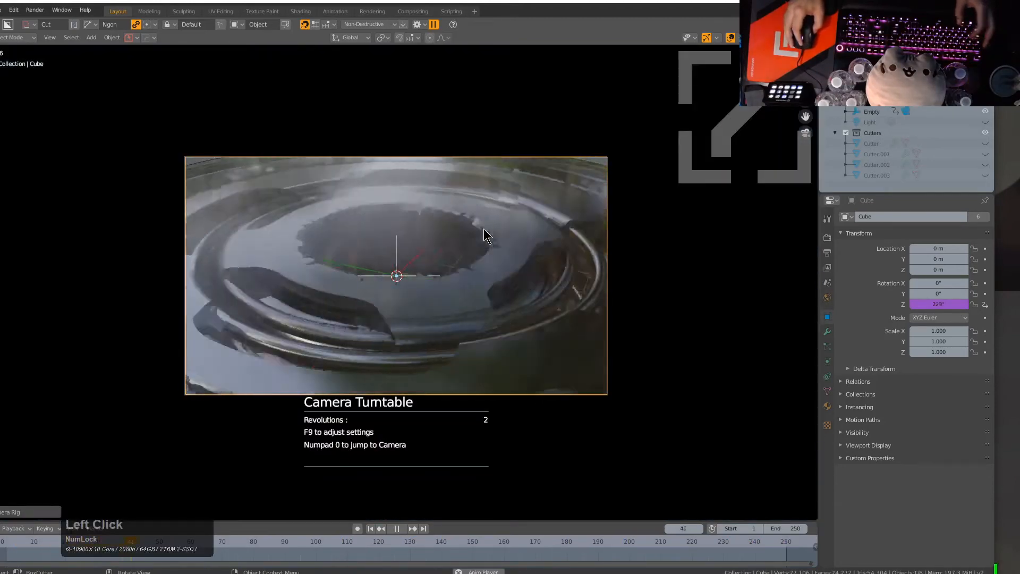
Step: Move the turntable camera back about 20.7 m along its local Z axis to frame the whole housing
{"action": "key", "text": "g"}
{"action": "key", "text": "z"}
{"action": "key", "text": "z"}
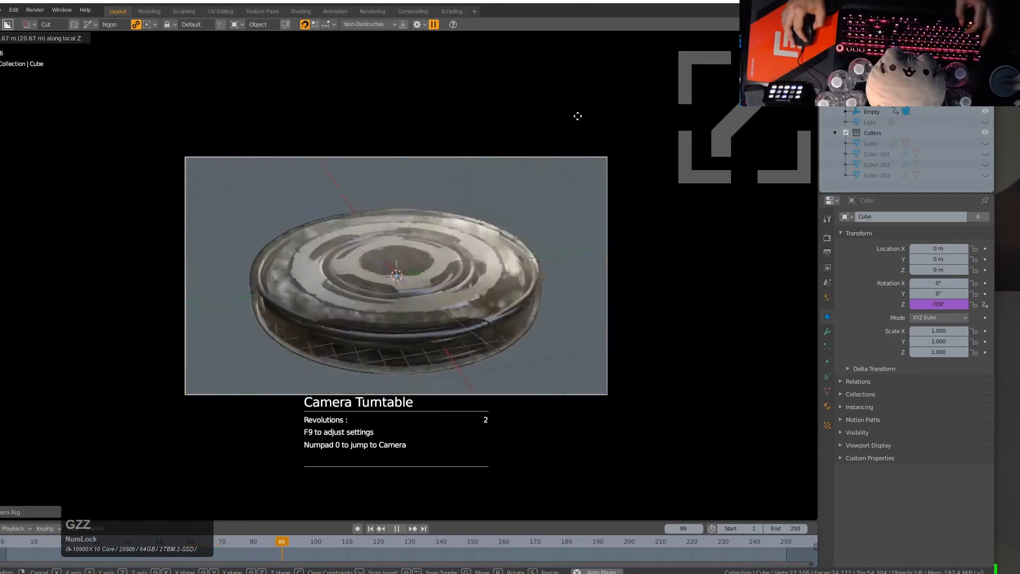
{"action": "left_click", "coordinate": [572, 123]}
{"action": "scroll", "coordinate": [473, 232], "scroll_direction": "up", "scroll_amount": 2}
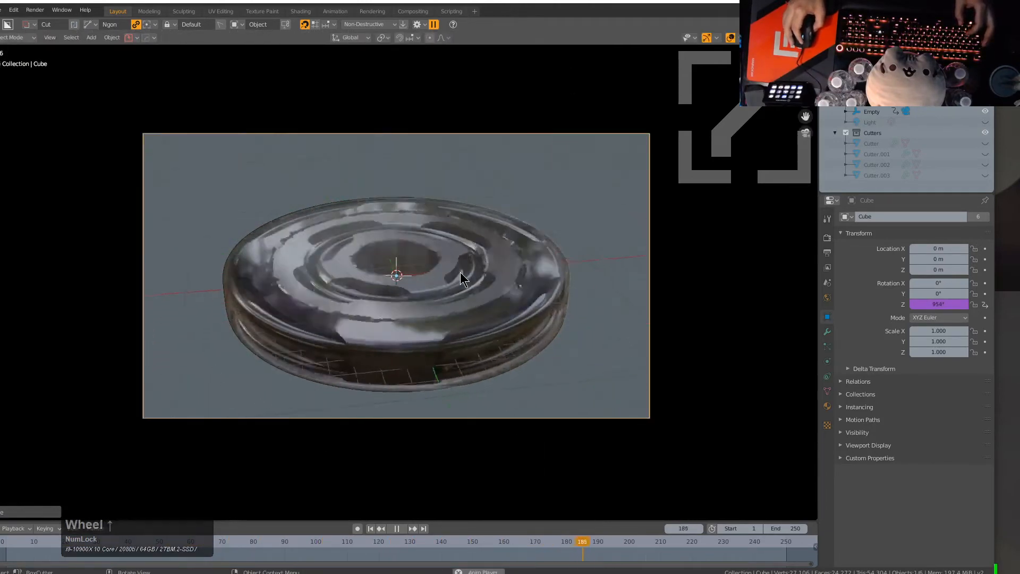
{"action": "scroll", "coordinate": [554, 238], "scroll_direction": "up", "scroll_amount": 2}
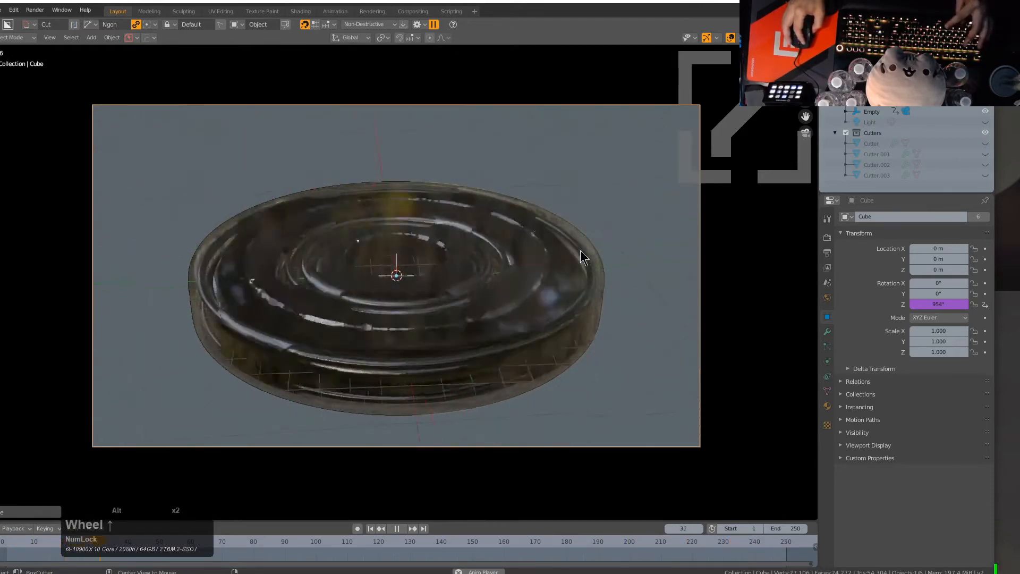
Step: Add a mesh plane scaled by 50 and lower it to about -0.71 m in Z as a ground surface
{"action": "key", "text": "shift+a"}
{"action": "left_click", "coordinate": [514, 231]}
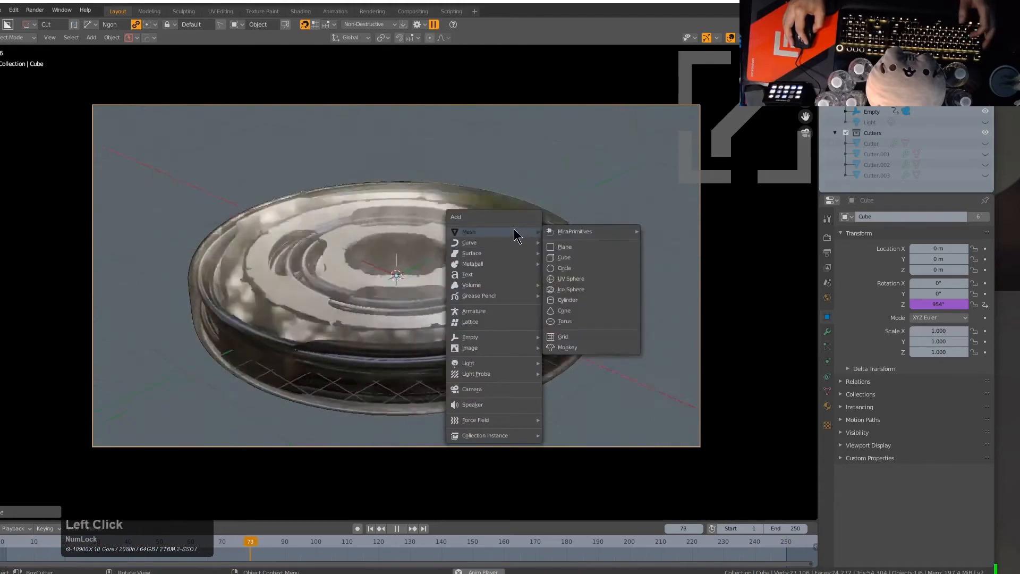
{"action": "left_click", "coordinate": [553, 251]}
{"action": "type", "text": "s50"}
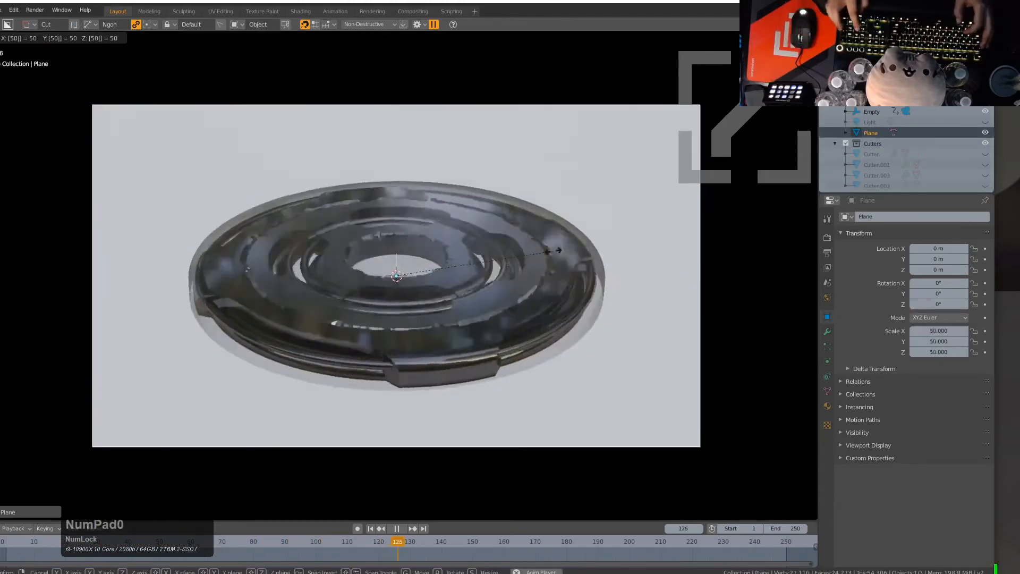
{"action": "key", "text": "KP_Enter"}
{"action": "key", "text": "g"}
{"action": "key", "text": "z"}
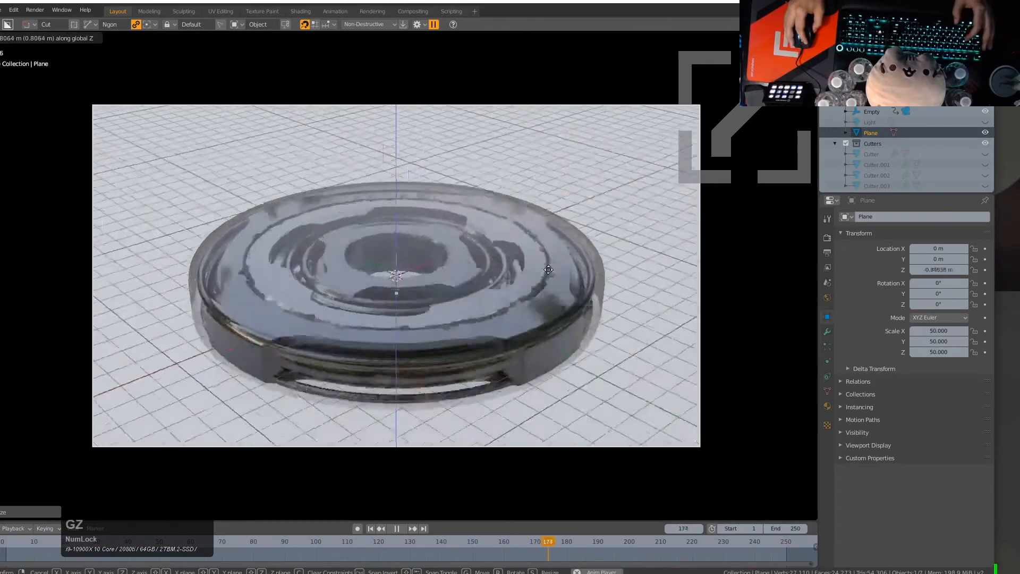
{"action": "left_click", "coordinate": [558, 281]}
Step: Assign a blank Principled material to the ground plane with Material Scroll, cycling to a dark reflective variation
{"action": "key", "text": "alt+m"}
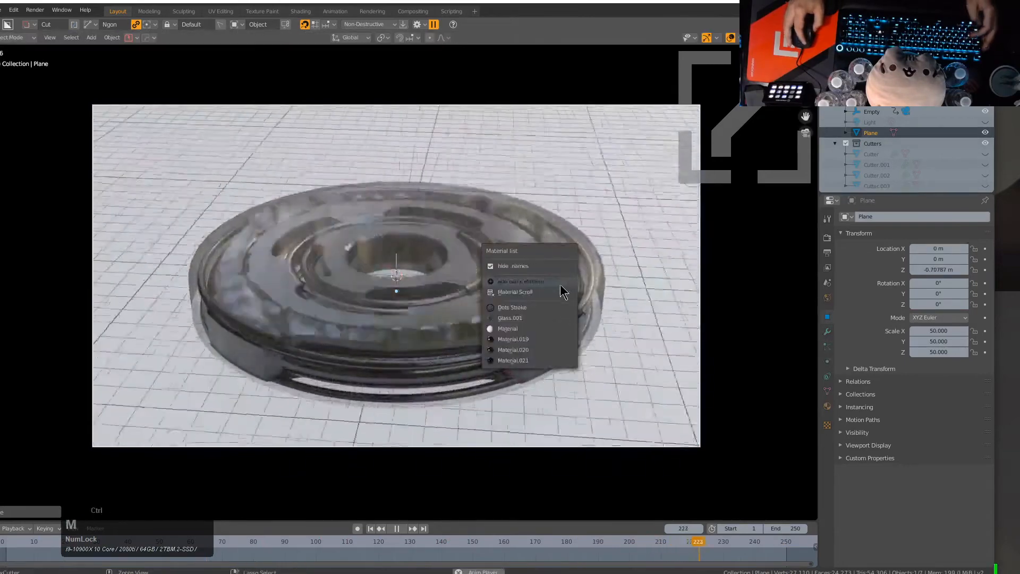
{"action": "left_click", "coordinate": [555, 292], "text": "ctrl"}
{"action": "scroll", "coordinate": [554, 301], "scroll_direction": "up", "scroll_amount": 5}
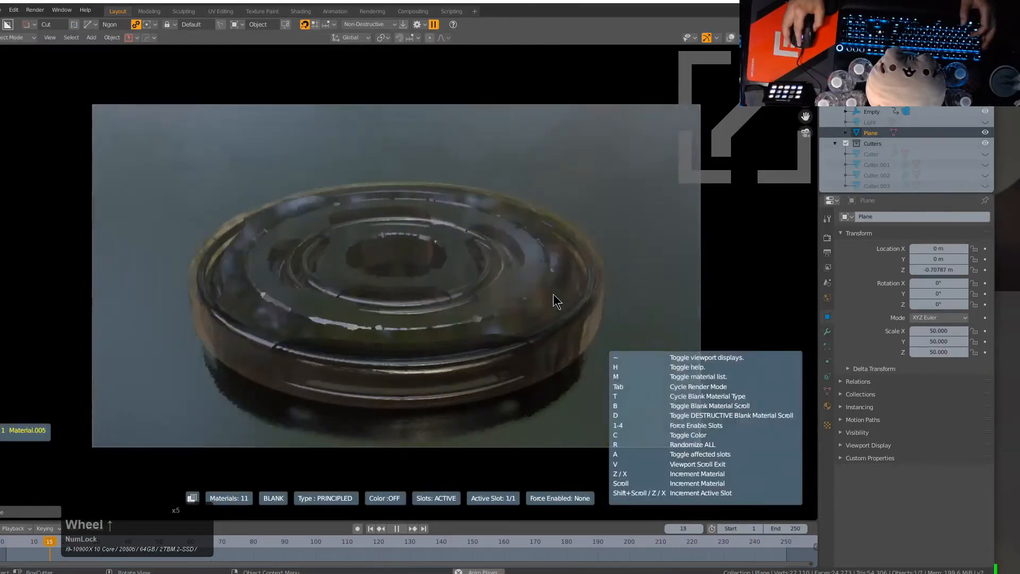
{"action": "left_click", "coordinate": [555, 295]}
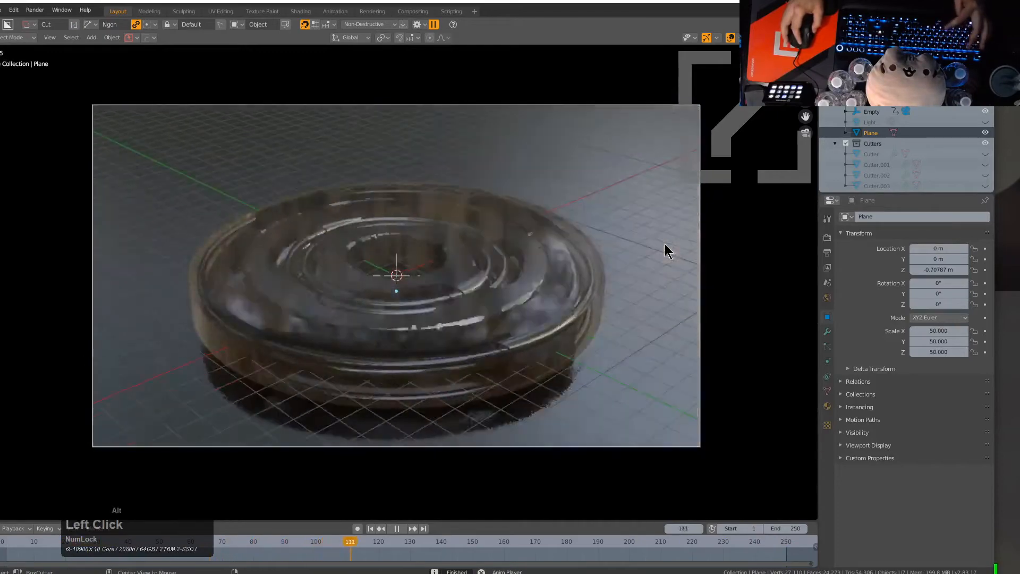
Step: Cycle the viewport environment to Fort Point 4.exr with the lookdev viewport tool and turn the overlays off
{"action": "key", "text": "alt+v"}
{"action": "key", "text": "v"}
{"action": "scroll", "coordinate": [668, 251], "scroll_direction": "up", "scroll_amount": 1}
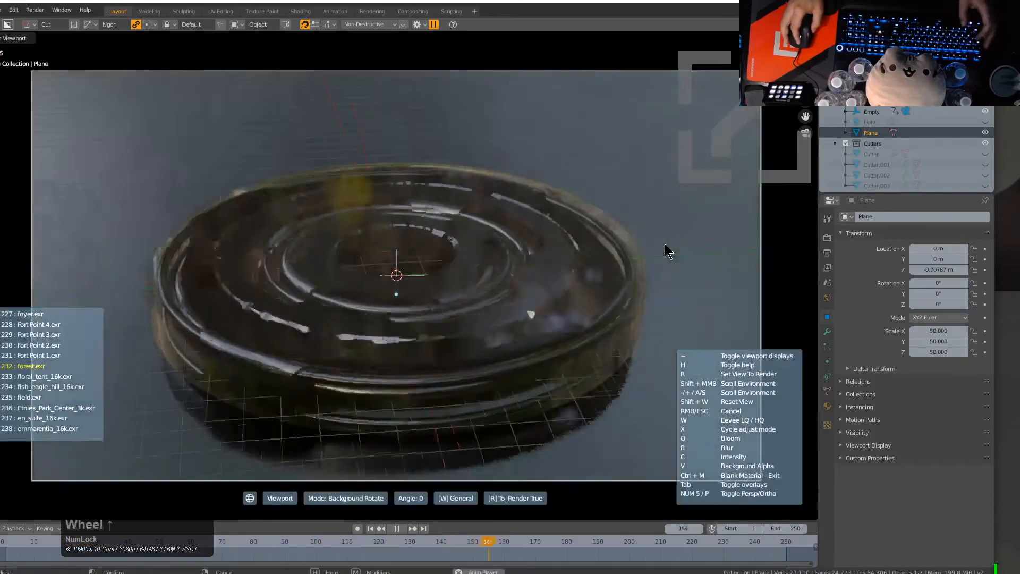
{"action": "key", "text": "s"}
{"action": "key", "text": "s"}
{"action": "key", "text": "s"}
{"action": "key", "text": "s"}
{"action": "key", "text": "s"}
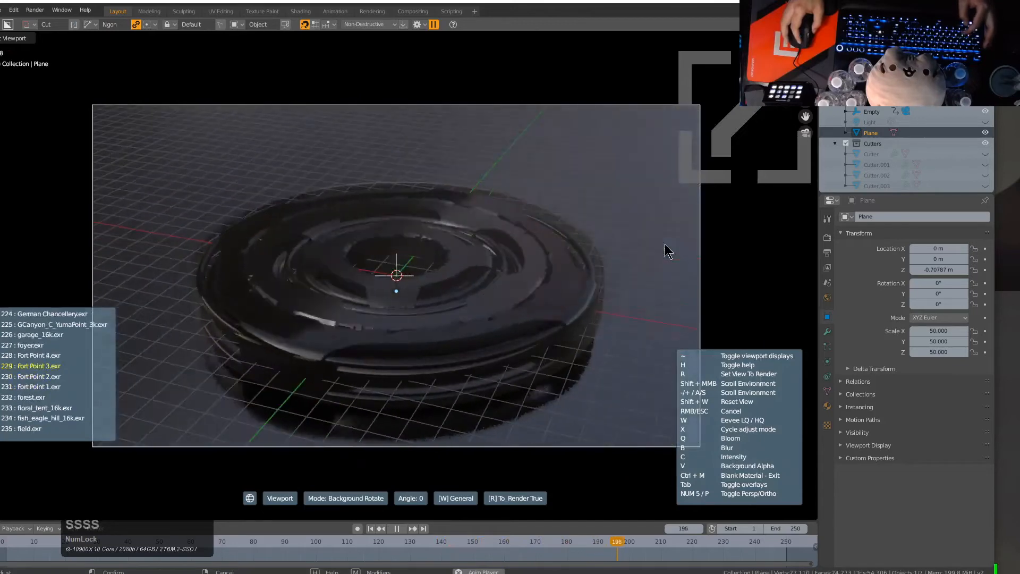
{"action": "key", "text": "Tab"}
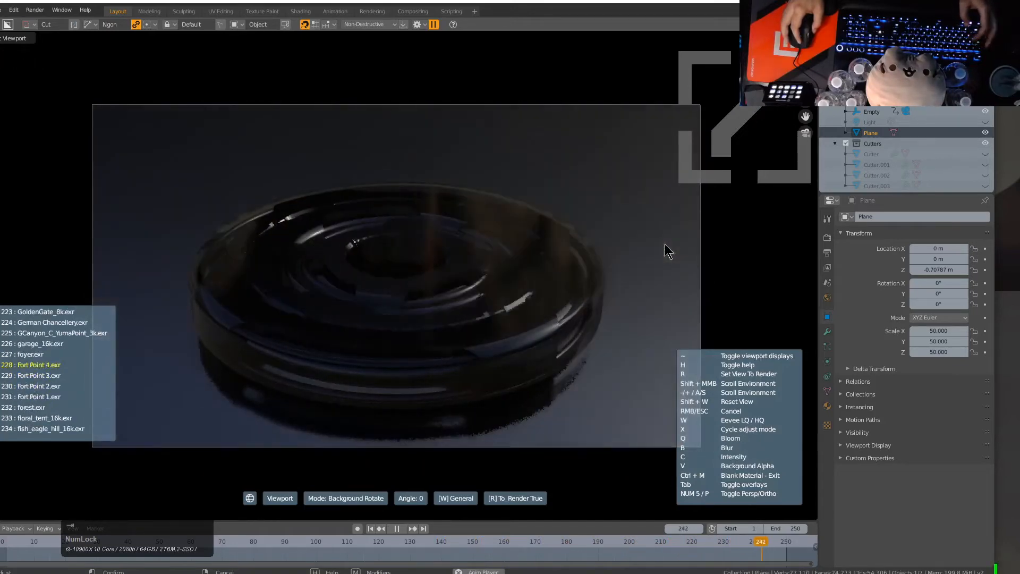
Step: Switch the environment to gray_pier_16k.exr, rotate the background to about 28° and apply the lookdev to the render
{"action": "scroll", "coordinate": [665, 244], "scroll_direction": "up", "scroll_amount": 1}
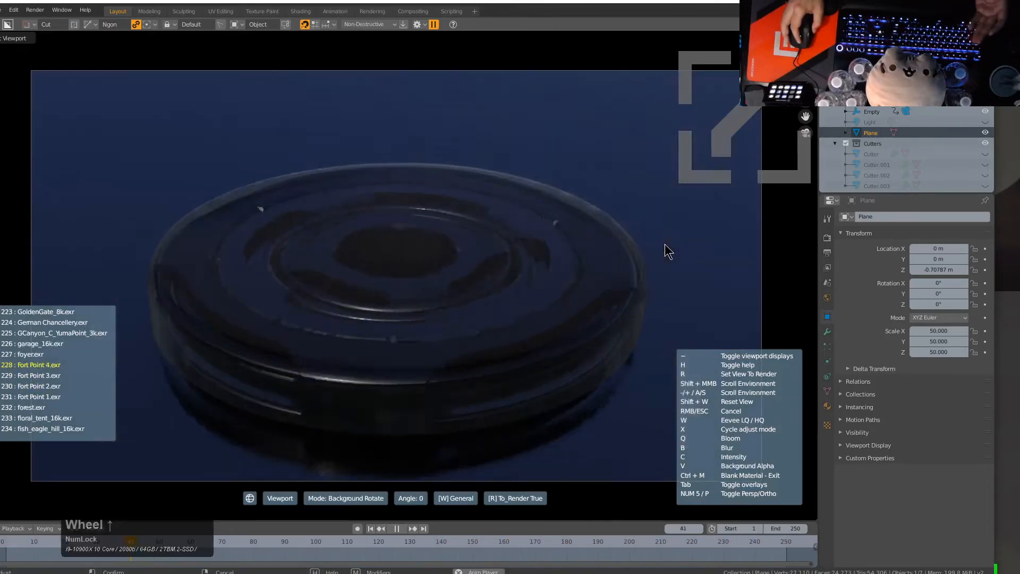
{"action": "key", "text": "shift"}
{"action": "middle_click_drag", "start_coordinate": [688, 268], "coordinate": [685, 264], "text": "shift"}
{"action": "key", "text": "s"}
{"action": "key", "text": "s"}
{"action": "key", "text": "s"}
{"action": "key", "text": "s"}
{"action": "key", "text": "s"}
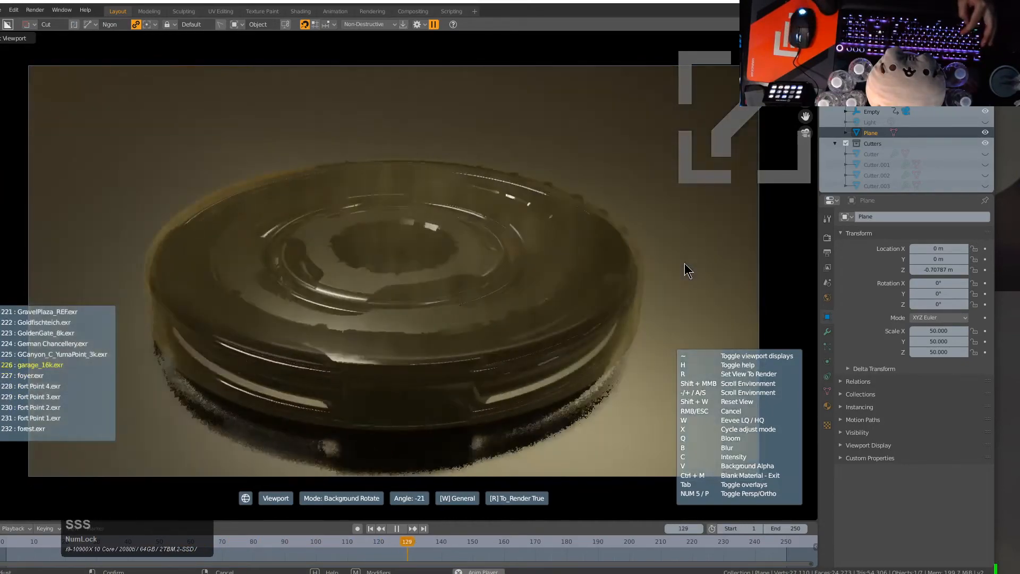
{"action": "key", "text": "s"}
{"action": "key", "text": "s"}
{"action": "key", "text": "s"}
{"action": "key", "text": "s"}
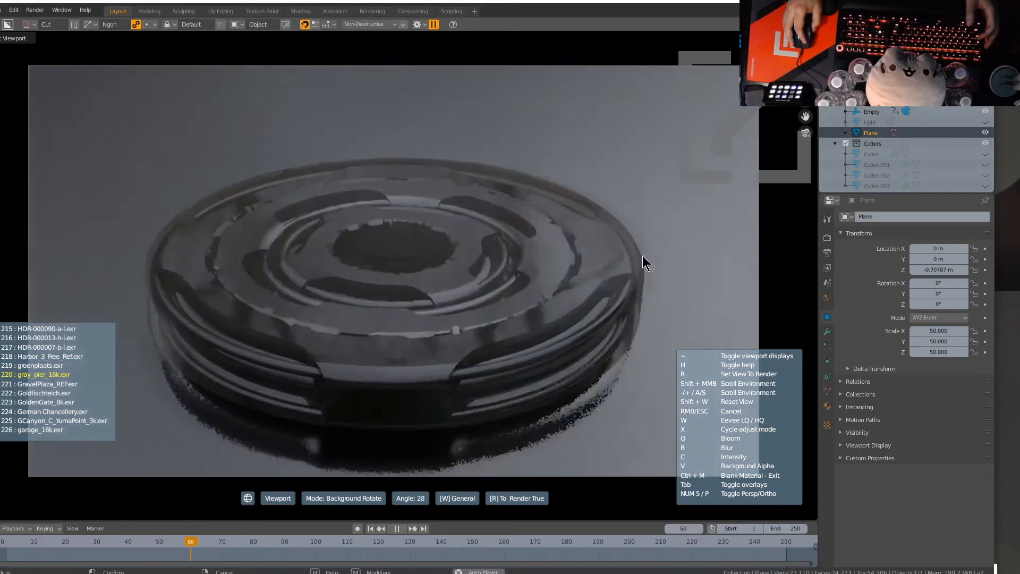
{"action": "left_click", "coordinate": [629, 254]}
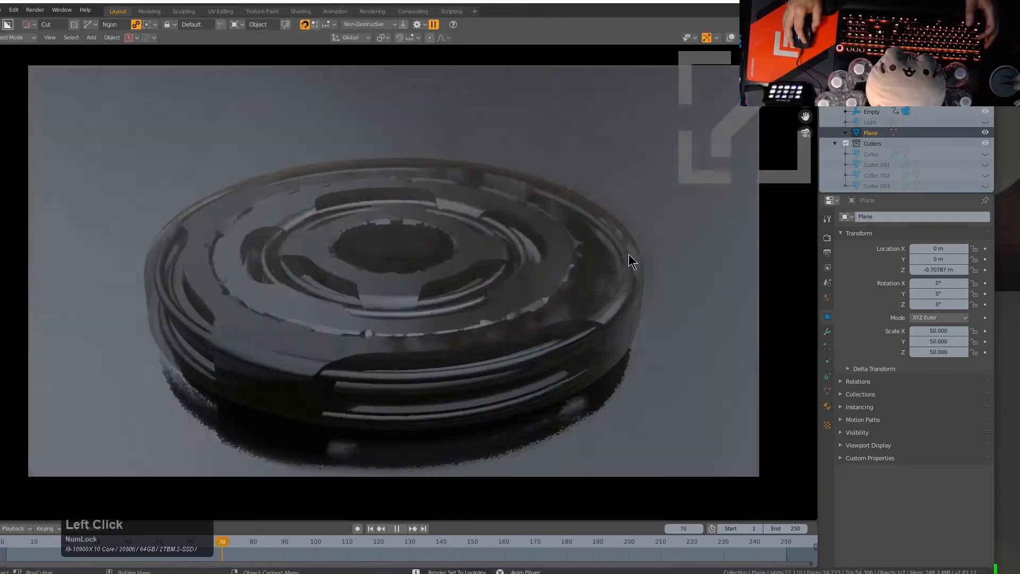
Step: Stop the animation playback and leave the camera view for a closer, higher view of the rings
{"action": "key", "text": "Escape"}
{"action": "middle_click_drag", "start_coordinate": [381, 246], "coordinate": [529, 265]}
{"action": "scroll", "coordinate": [421, 289], "scroll_direction": "up", "scroll_amount": 5}
{"action": "scroll", "coordinate": [454, 264], "scroll_direction": "down", "scroll_amount": 1}
{"action": "scroll", "coordinate": [526, 278], "scroll_direction": "down", "scroll_amount": 2}
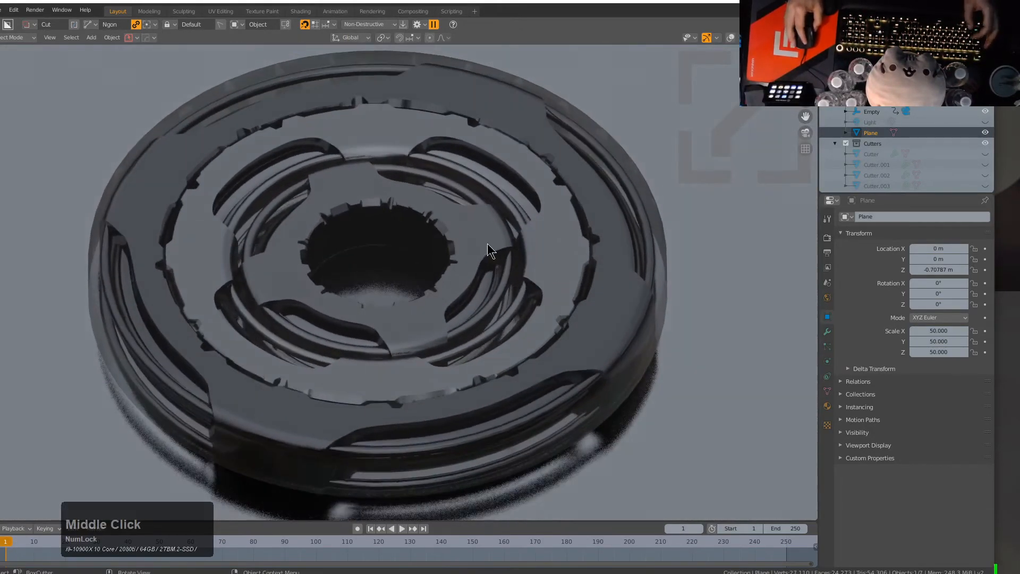
Step: Add a Bezier circle at the centre, raise it to Z 1.2346 m and give it thickness with Adjust Curve
{"action": "key", "text": "shift+a"}
{"action": "left_click", "coordinate": [535, 270]}
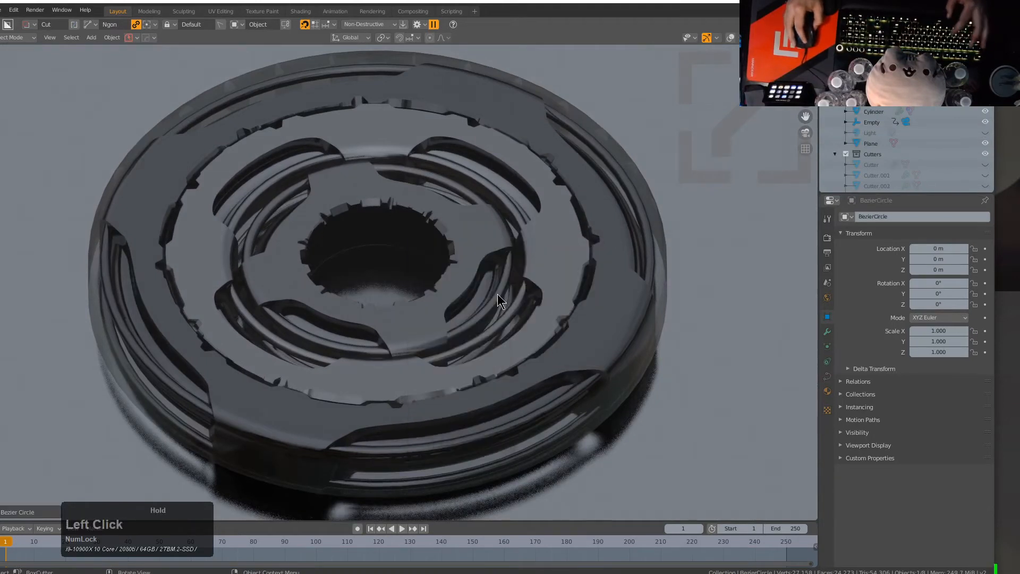
{"action": "key", "text": "g"}
{"action": "key", "text": "z"}
{"action": "key", "text": "q"}
{"action": "left_click", "coordinate": [487, 268]}
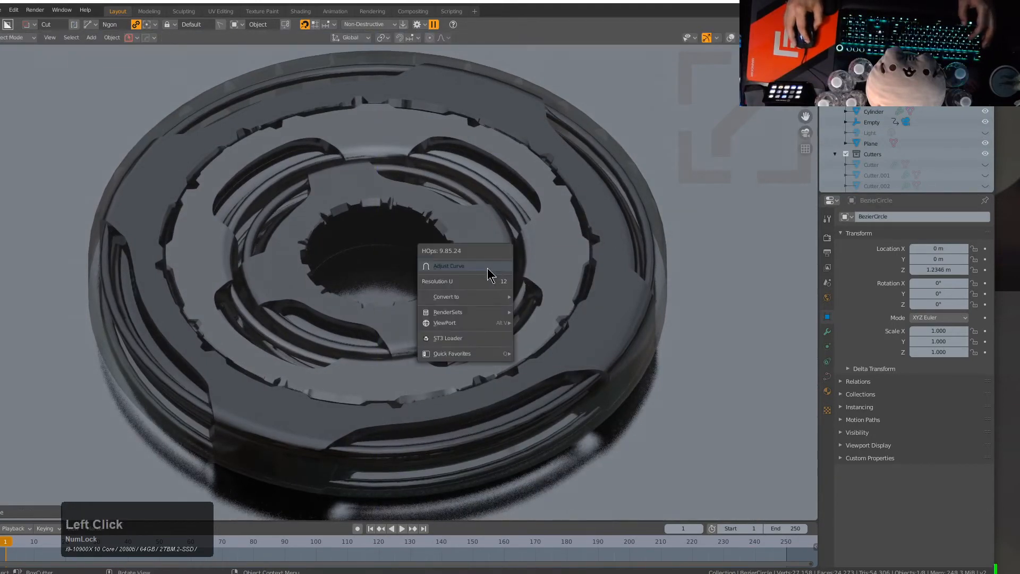
{"action": "left_click", "coordinate": [455, 254]}
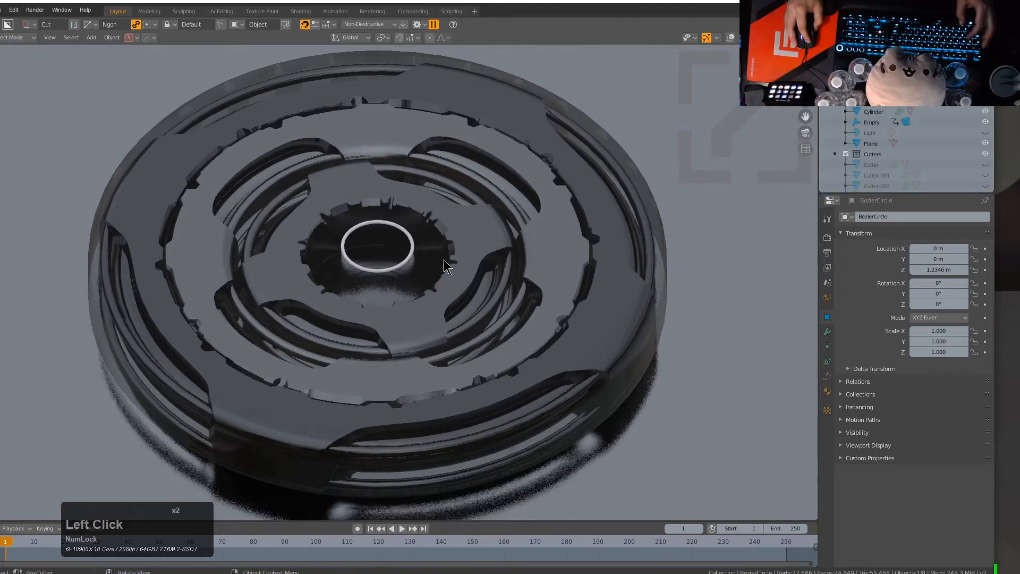
Step: Scale the Bezier circle to 3.262, lower it to Z 0.72375 m inside the inner ring's slots and readjust its curve thickness
{"action": "key", "text": "s"}
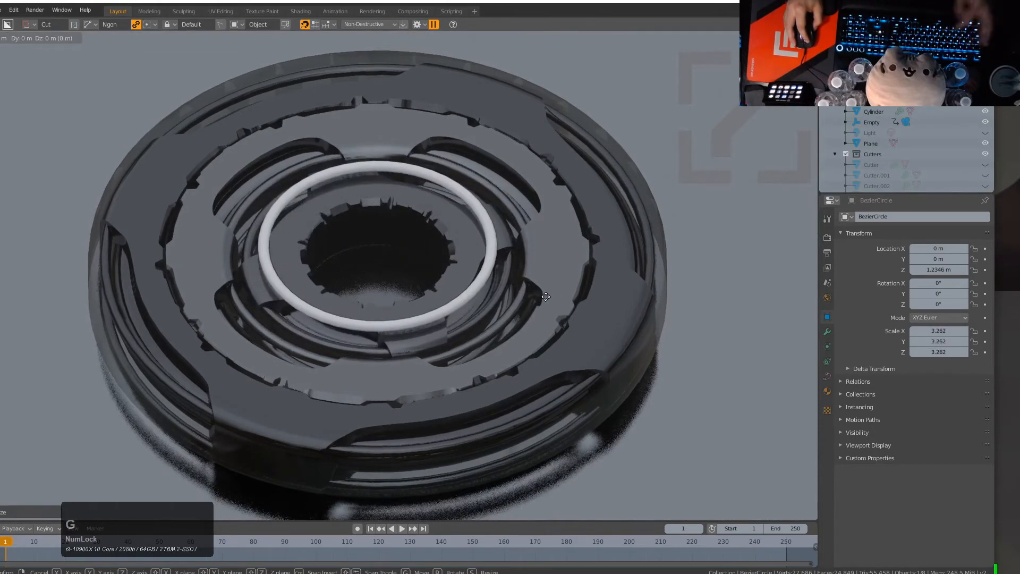
{"action": "left_click", "coordinate": [552, 315]}
{"action": "key", "text": "q"}
{"action": "left_click", "coordinate": [562, 318]}
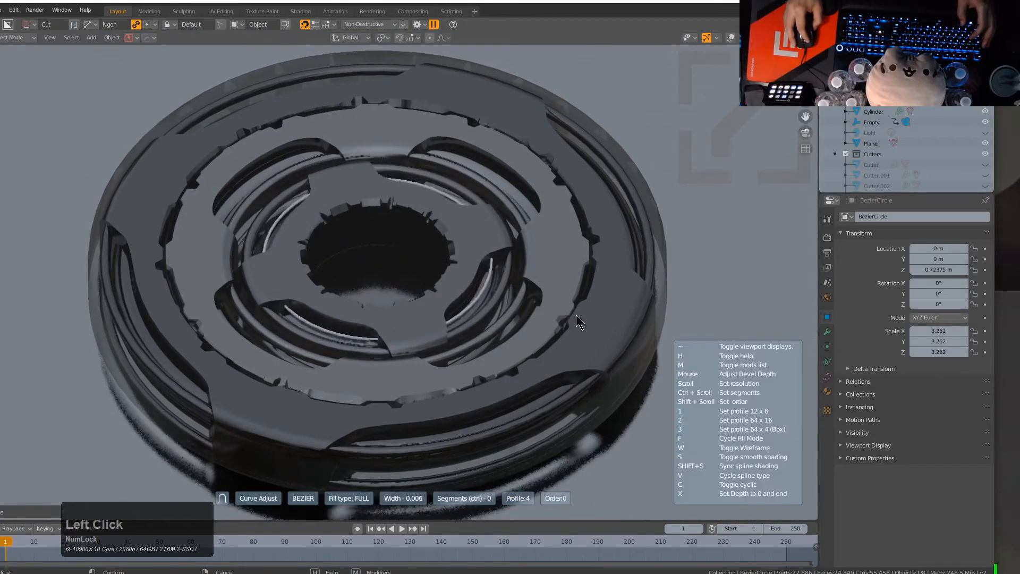
{"action": "left_click", "coordinate": [566, 309]}
Step: Assign a blank emission material to the circle and, in its edit mode, duplicate it scaled out to the gap around the middle ring
{"action": "key", "text": "m"}
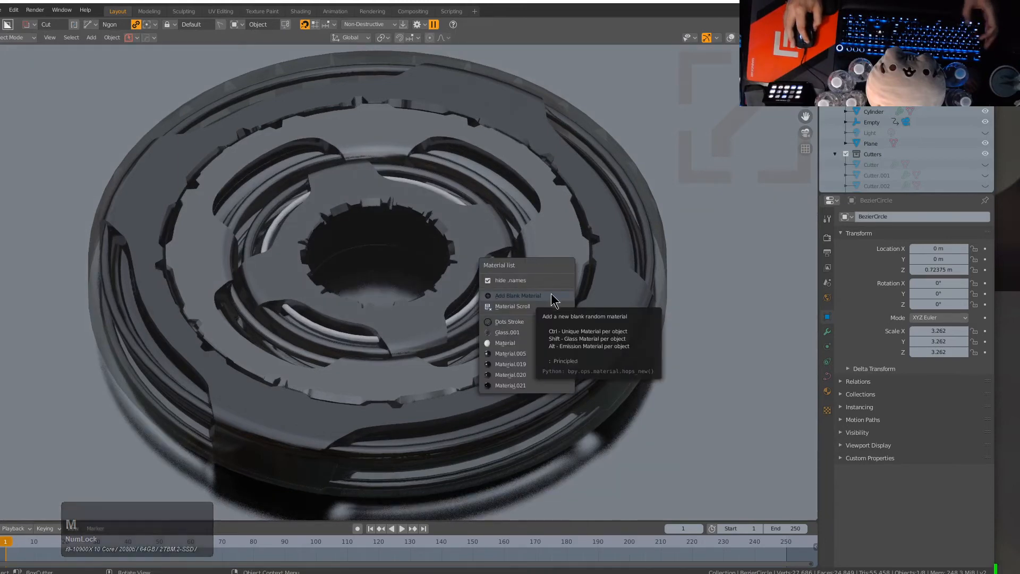
{"action": "scroll", "coordinate": [548, 289], "scroll_direction": "up", "scroll_amount": 3}
{"action": "key", "text": "shift+d"}
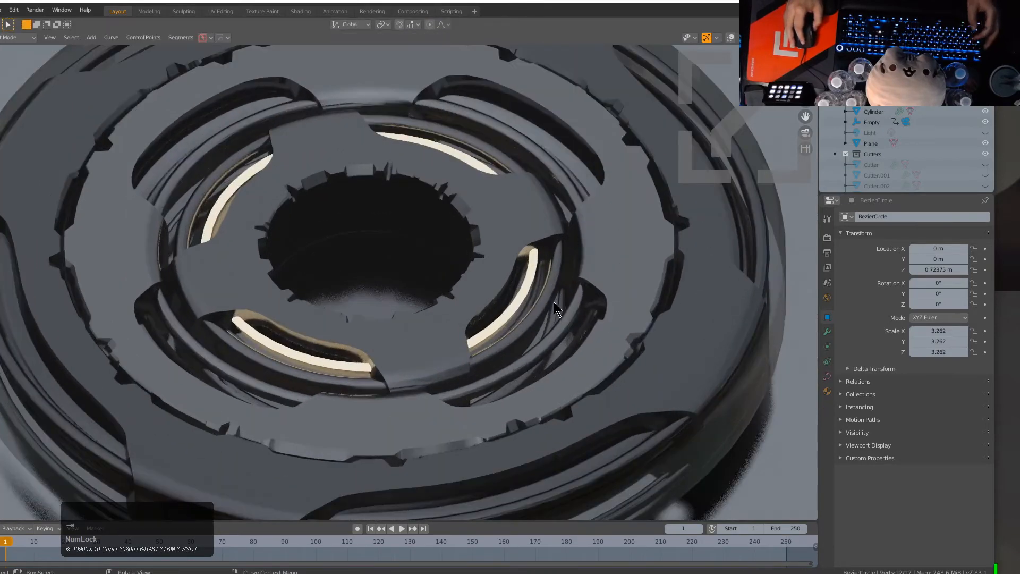
{"action": "key", "text": "s"}
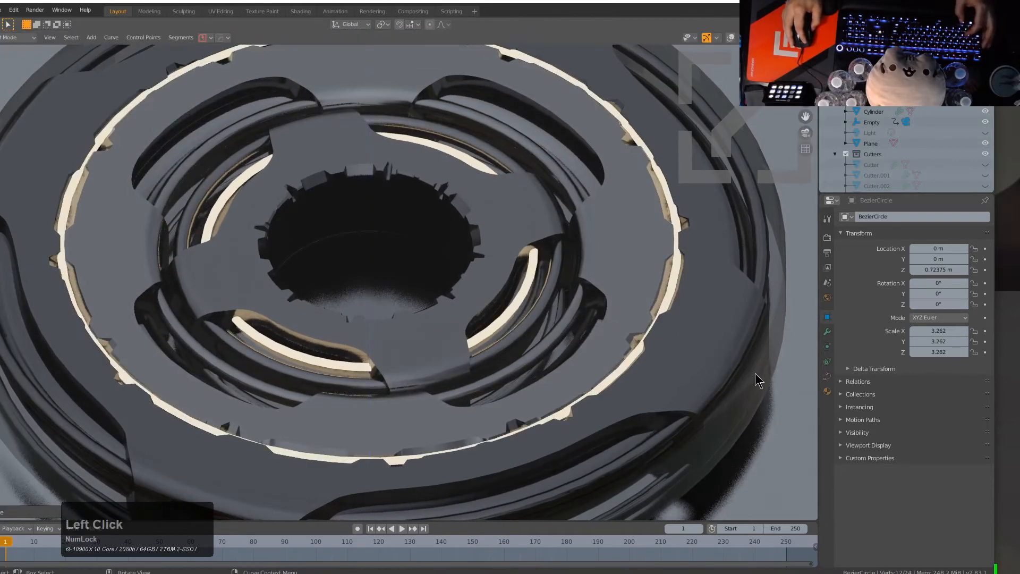
{"action": "scroll", "coordinate": [543, 304], "scroll_direction": "down", "scroll_amount": 4}
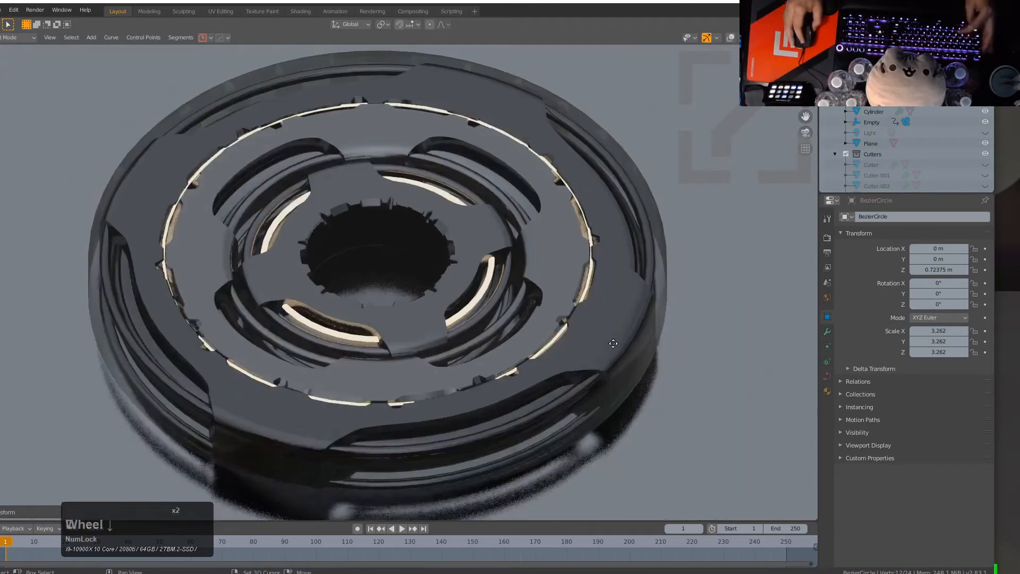
Step: Duplicate and enlarge the glowing circle into the outer ring's top slots, and stack further copies lower along Z in the side slots
{"action": "key", "text": "shift+d"}
{"action": "key", "text": "s"}
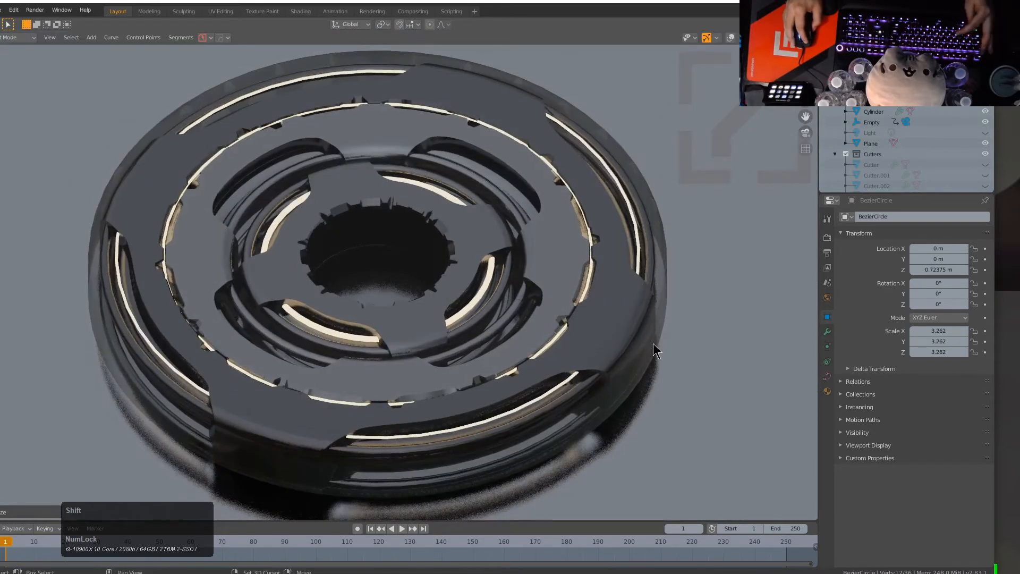
{"action": "key", "text": "shift+d"}
{"action": "key", "text": "s"}
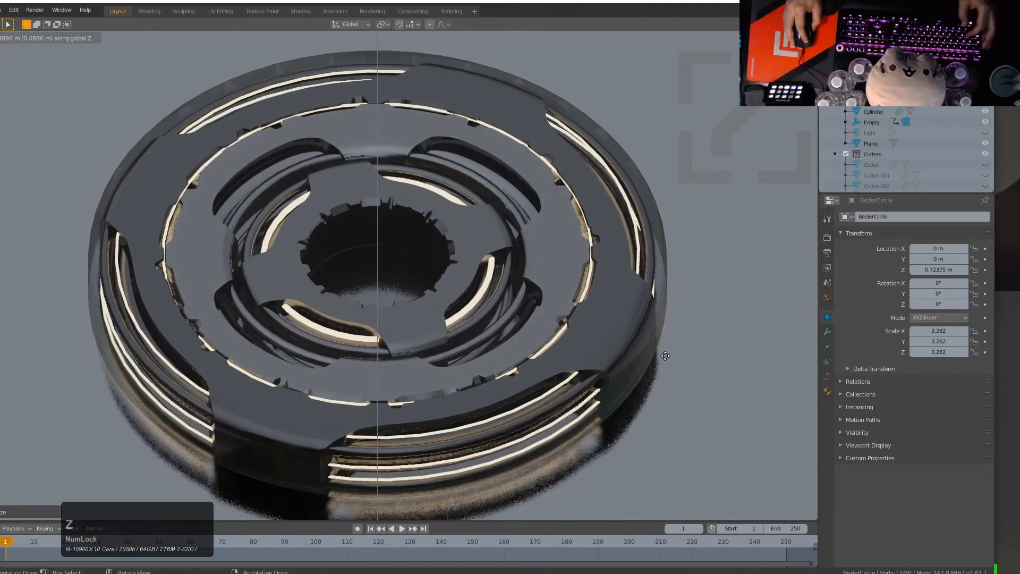
{"action": "left_click", "coordinate": [668, 364]}
Step: Duplicate the glowing circle into the middle ring's slots, and scale another copy down to the notches around the central hole
{"action": "key", "text": "shift+d"}
{"action": "right_click", "coordinate": [589, 369]}
{"action": "key", "text": "s"}
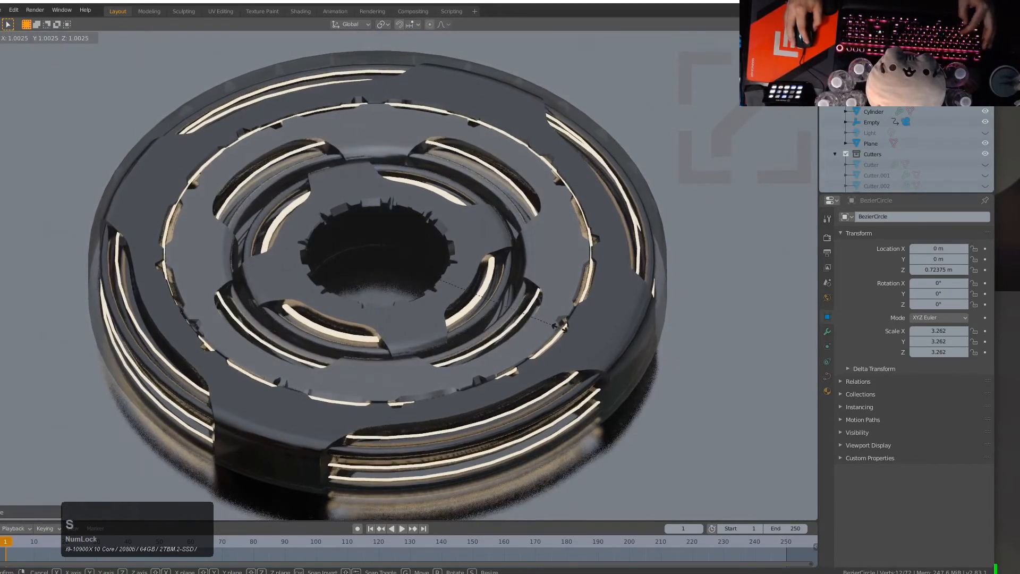
{"action": "key", "text": "shift+d"}
{"action": "right_click", "coordinate": [537, 318]}
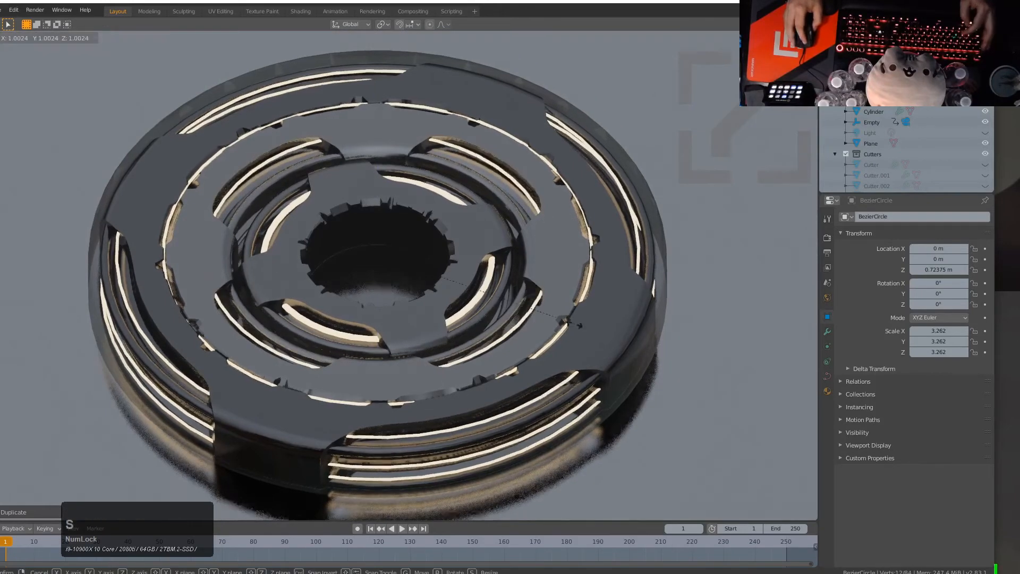
{"action": "key", "text": "s"}
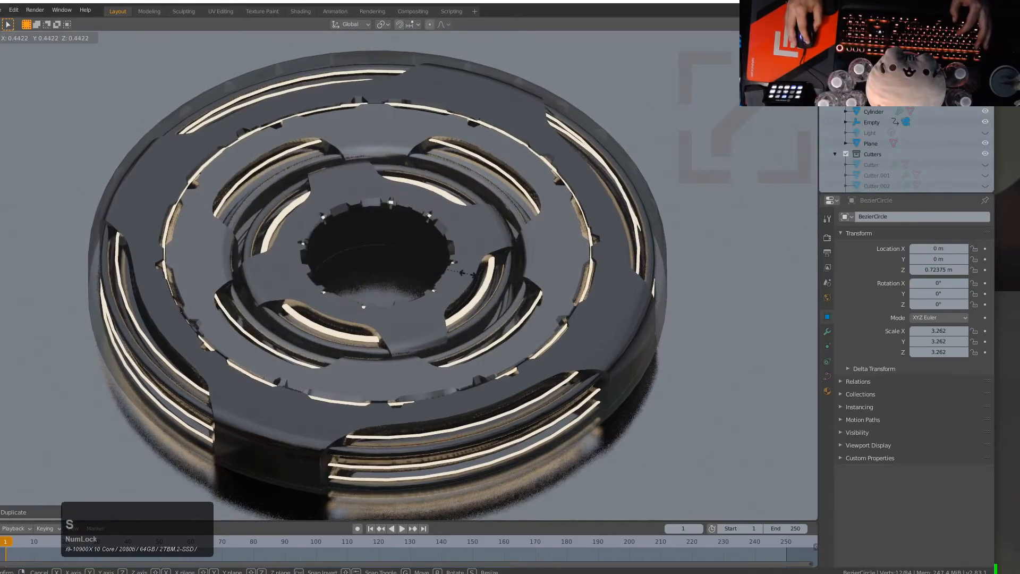
{"action": "left_click", "coordinate": [469, 277]}
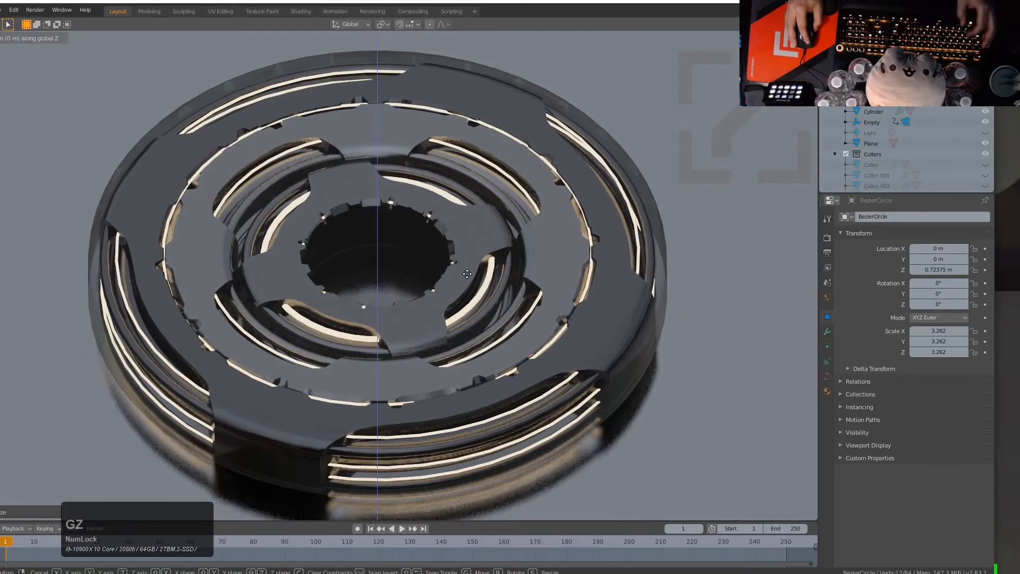
{"action": "left_click", "coordinate": [467, 272]}
Step: Leave curve editing for the camera view and enable bloom with the viewport lookdev tool
{"action": "scroll", "coordinate": [477, 265], "scroll_direction": "down", "scroll_amount": 3}
{"action": "key", "text": "Tab"}
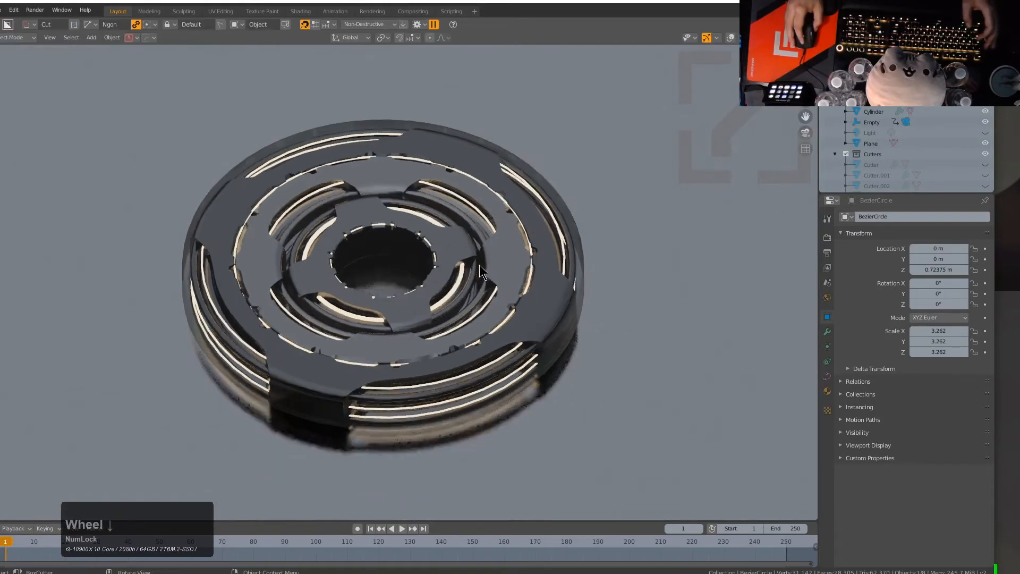
{"action": "middle_click_drag", "start_coordinate": [479, 264], "coordinate": [486, 271], "text": "shift"}
{"action": "key", "text": "KP_0"}
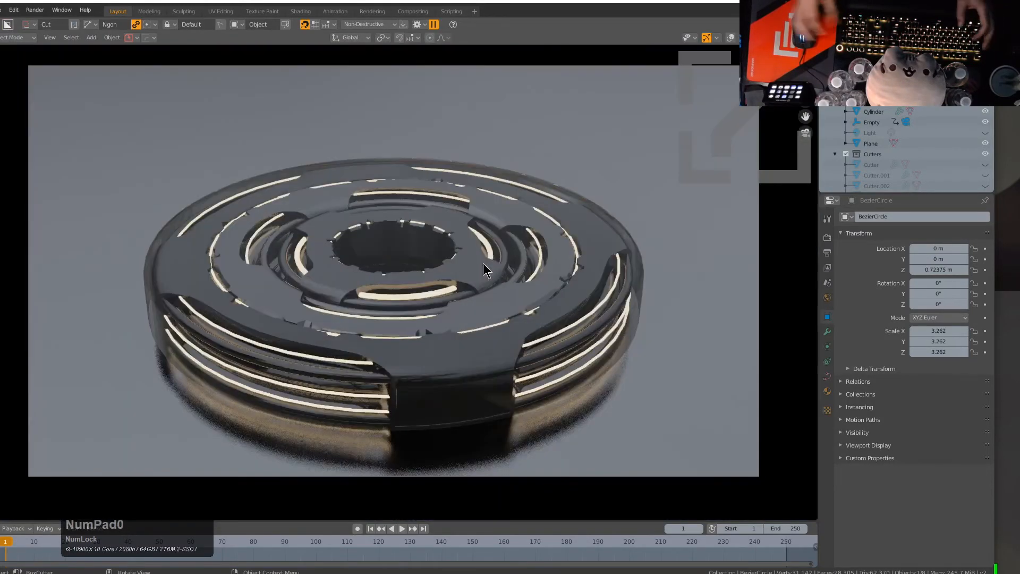
{"action": "key", "text": "v"}
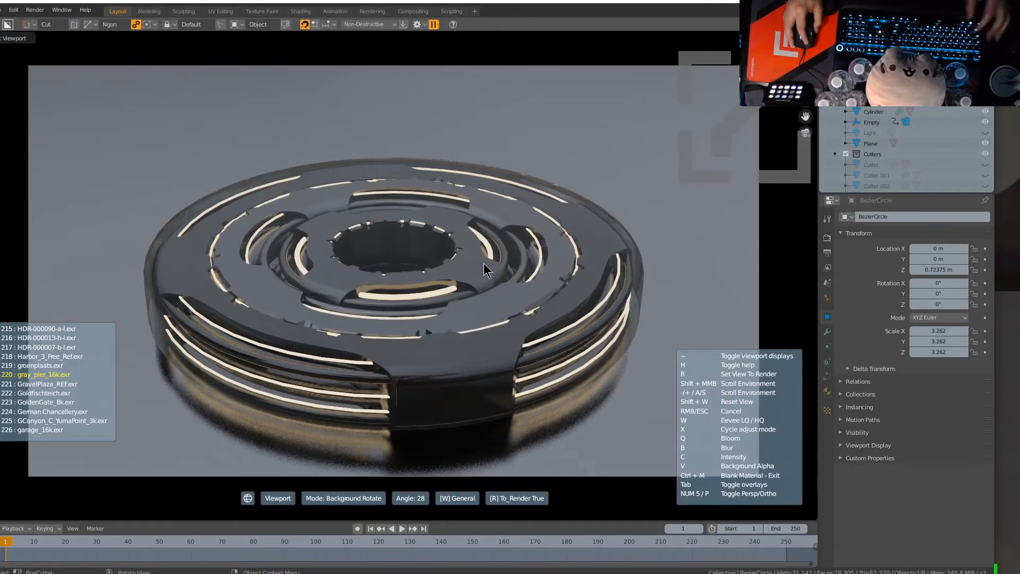
{"action": "key", "text": "q"}
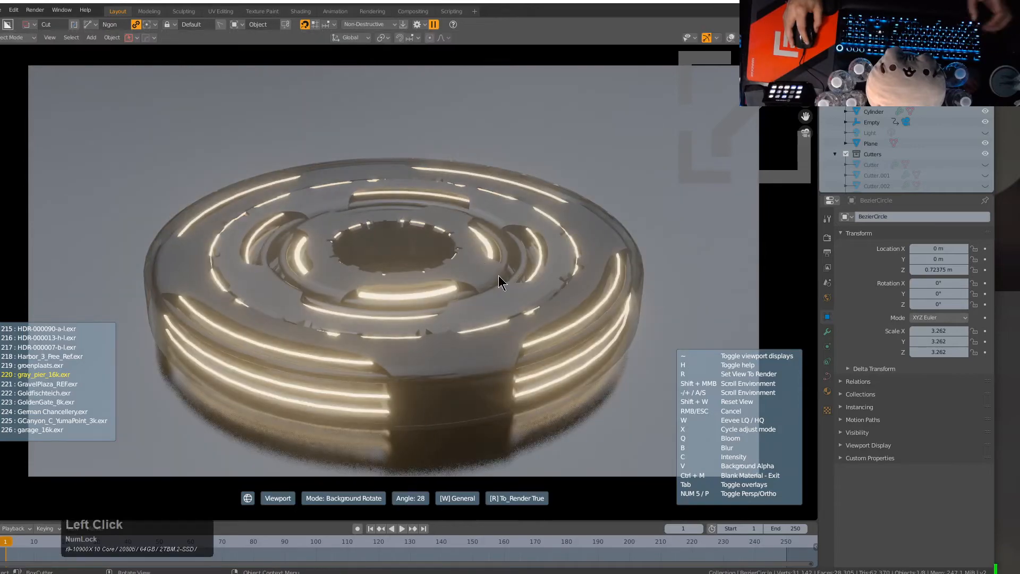
{"action": "left_click", "coordinate": [499, 275]}
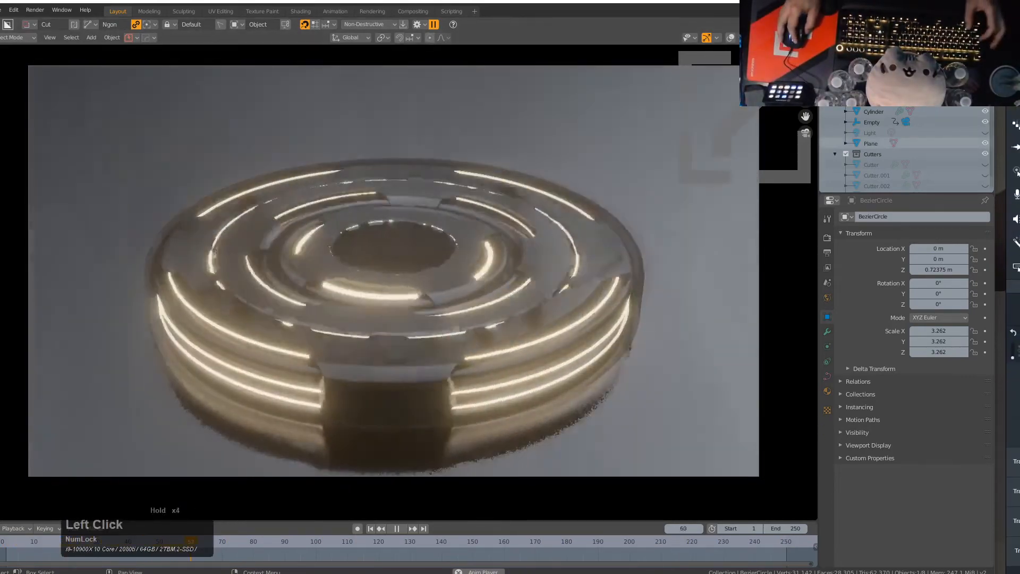
Step: Switch to the Camtasia project and change the title "Rendering w/ HOPS" to "Twist 360 In Action"
{"action": "left_click_drag", "start_coordinate": [1019, 2], "coordinate": [566, 3]}
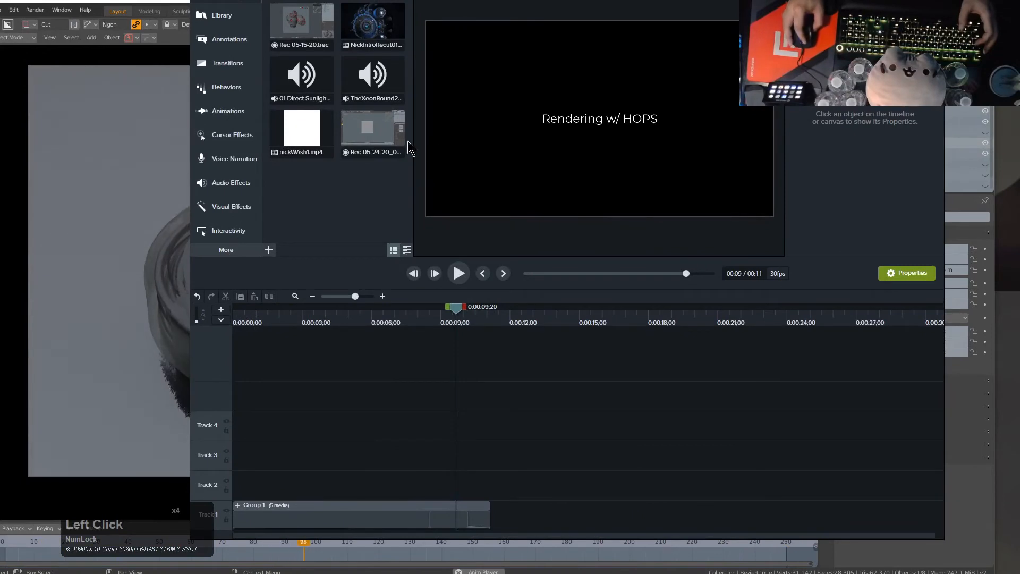
{"action": "double_click", "coordinate": [583, 118]}
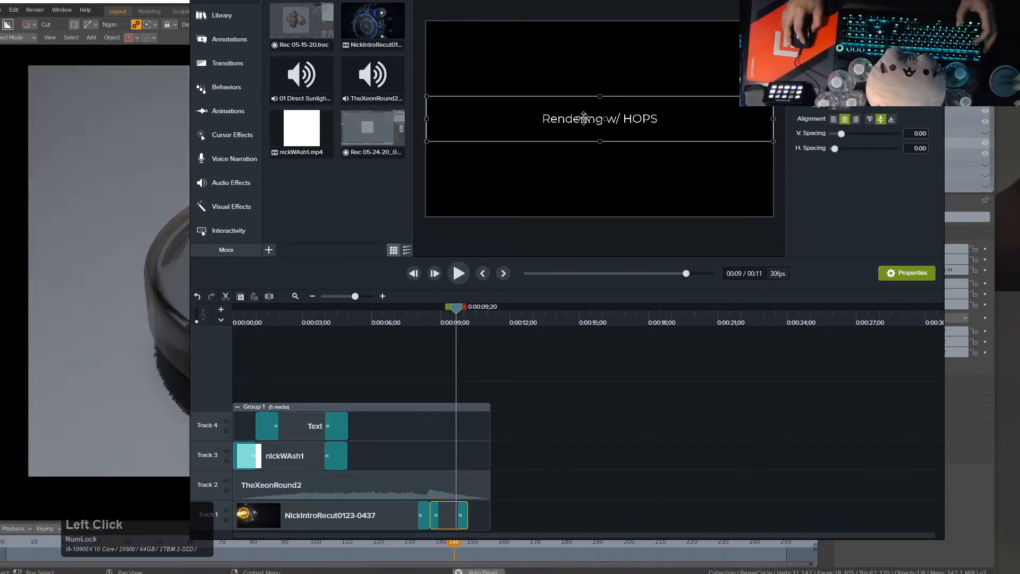
{"action": "double_click", "coordinate": [583, 118]}
{"action": "type", "text": "Twist 36"}
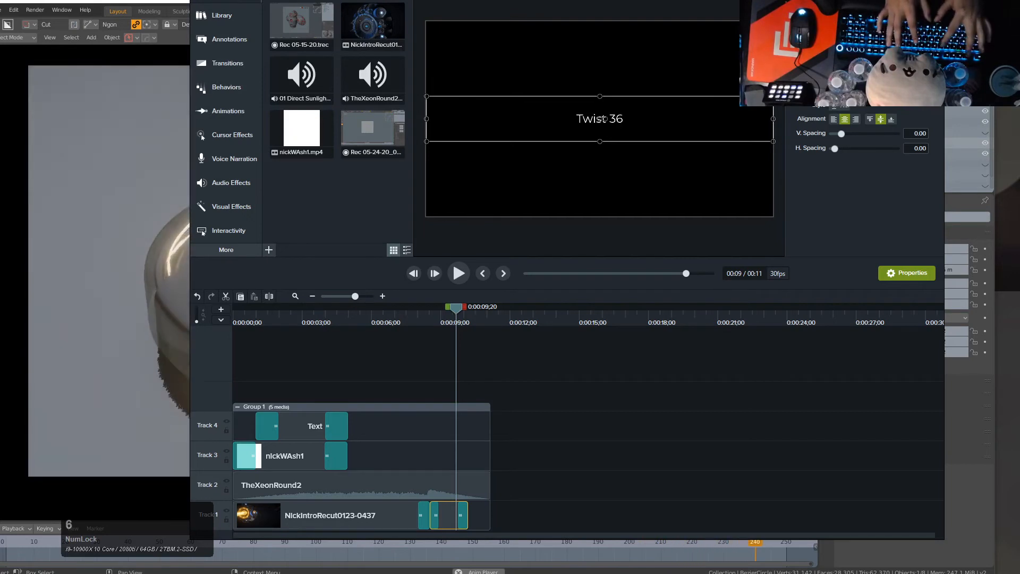
{"action": "type", "text": "0 In A"}
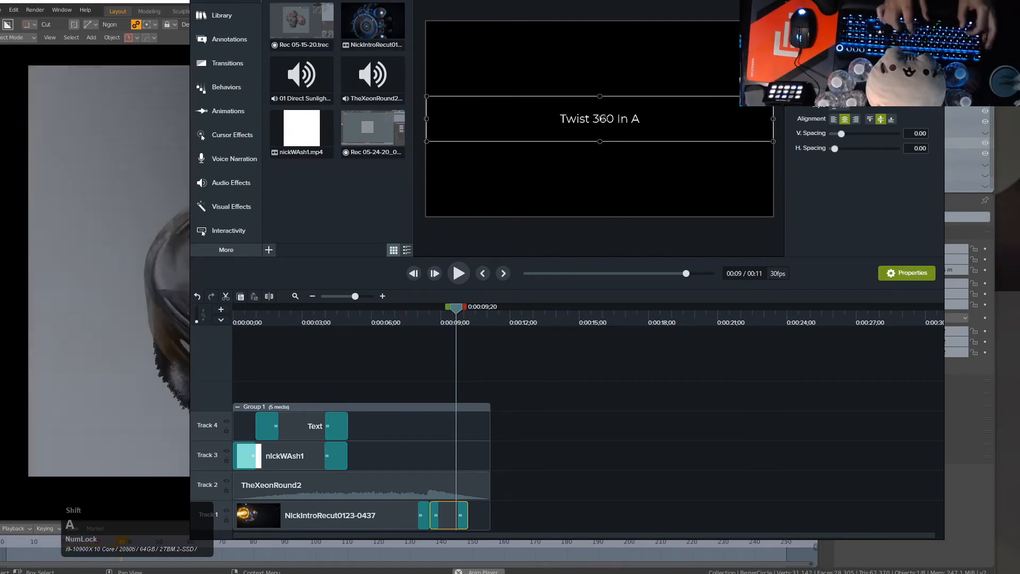
{"action": "type", "text": "ction"}
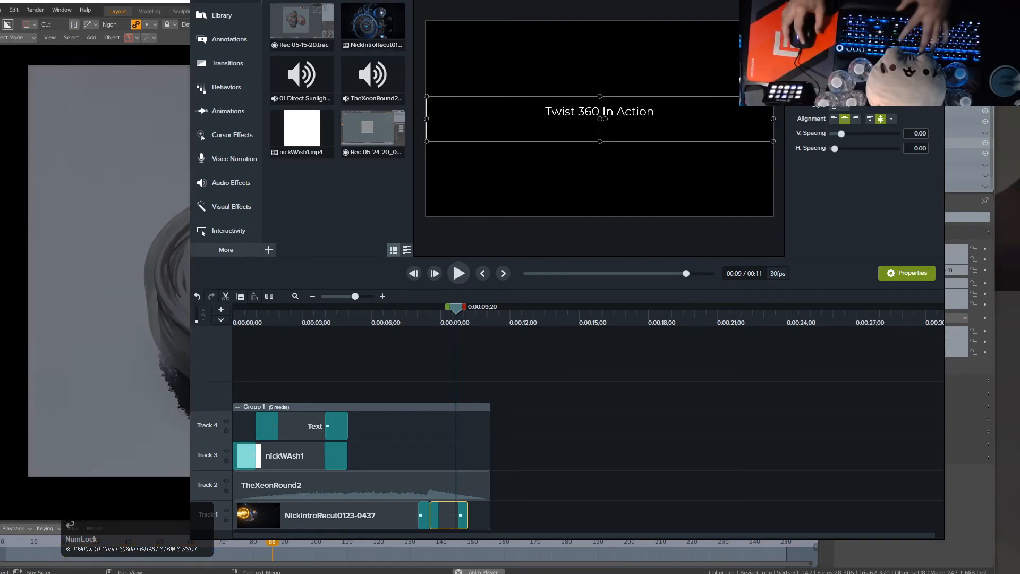
{"action": "left_click", "coordinate": [684, 240]}
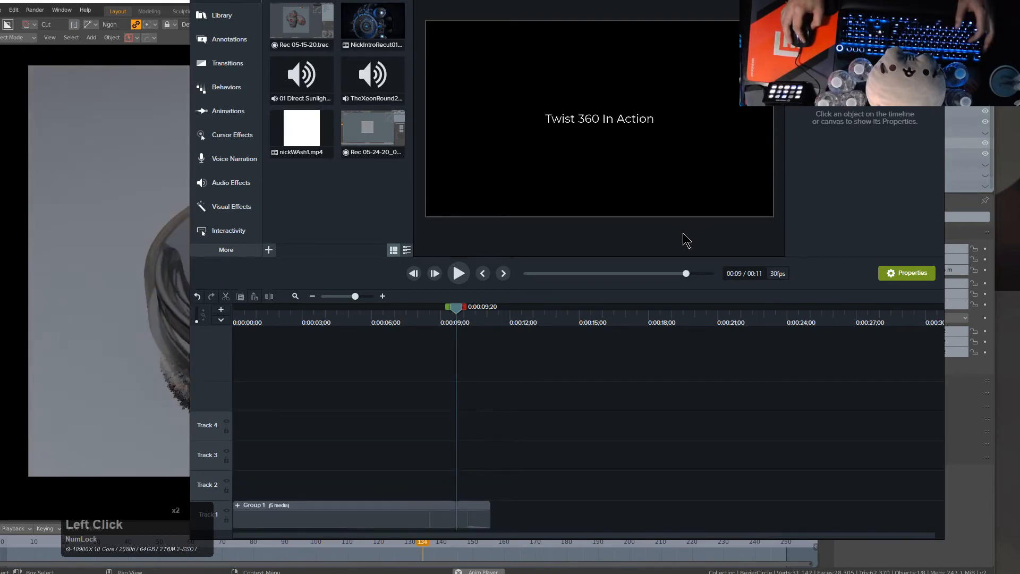
Step: Place the Rec 05-24-20_003 recording after Group 1 on Track 1 and scrub through it to about 7:04
{"action": "left_click_drag", "start_coordinate": [372, 130], "coordinate": [545, 520]}
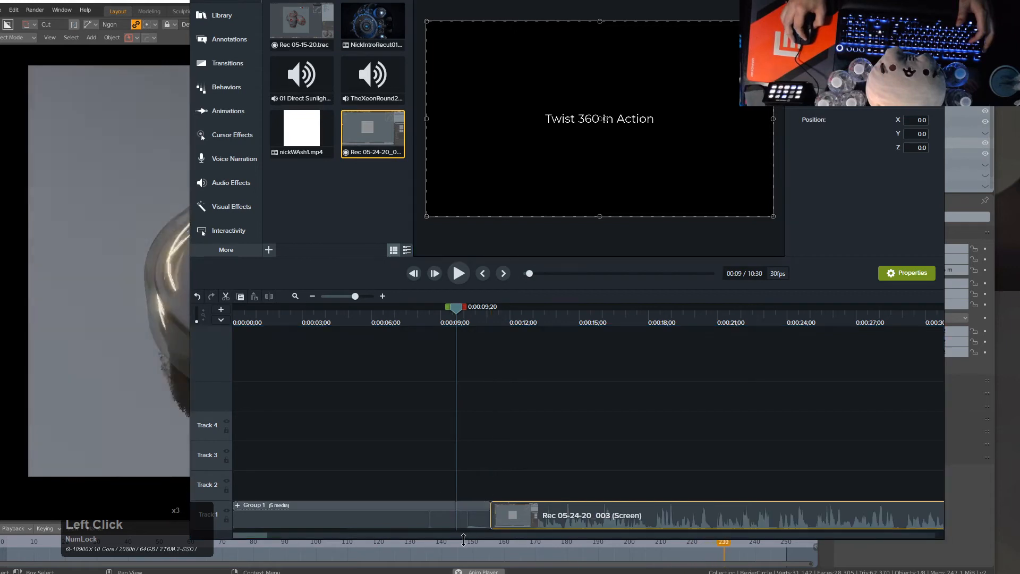
{"action": "scroll", "coordinate": [494, 473], "scroll_direction": "down", "scroll_amount": 6}
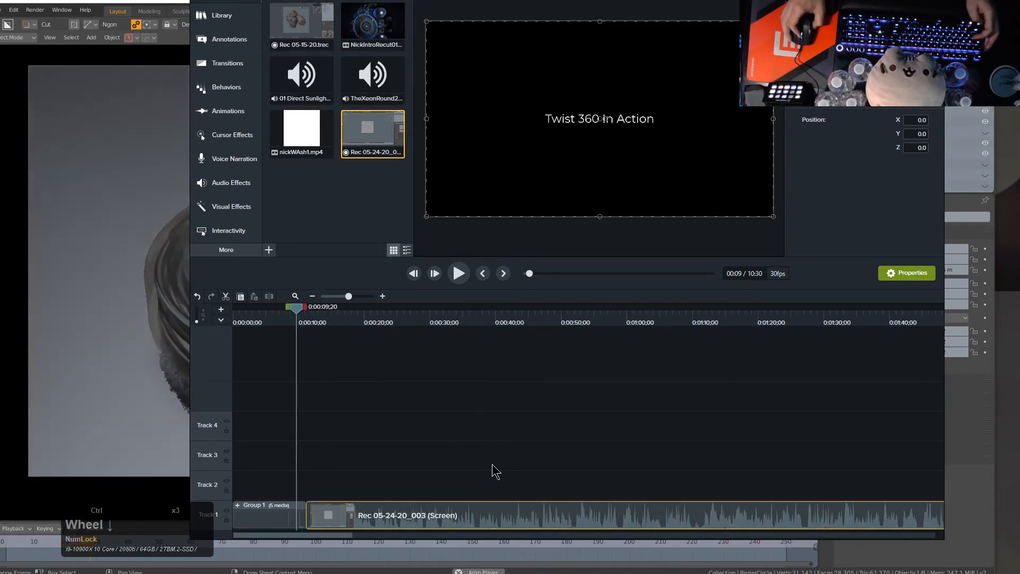
{"action": "left_click_drag", "start_coordinate": [257, 320], "coordinate": [917, 457]}
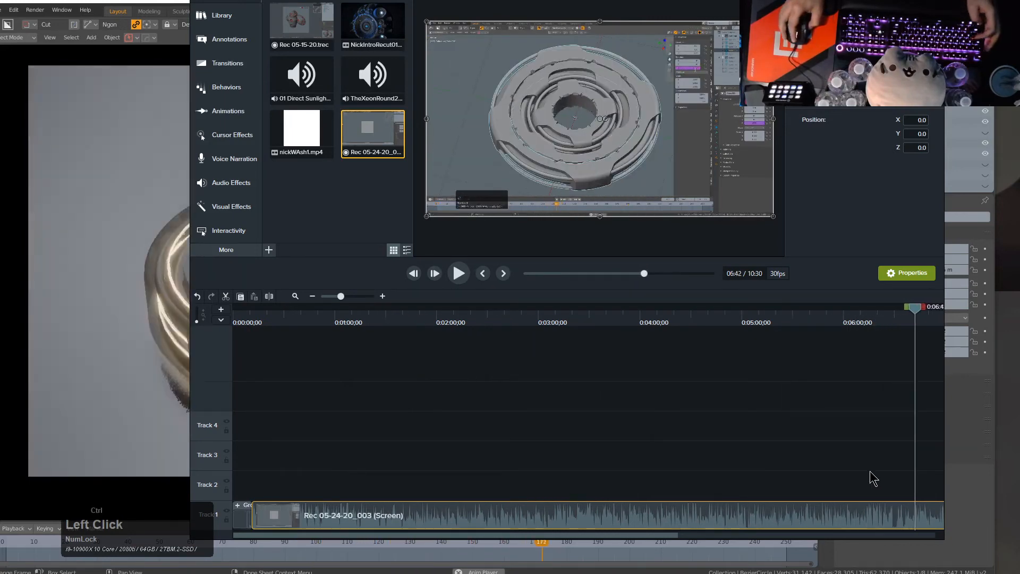
{"action": "scroll", "coordinate": [742, 453], "scroll_direction": "down", "scroll_amount": 3}
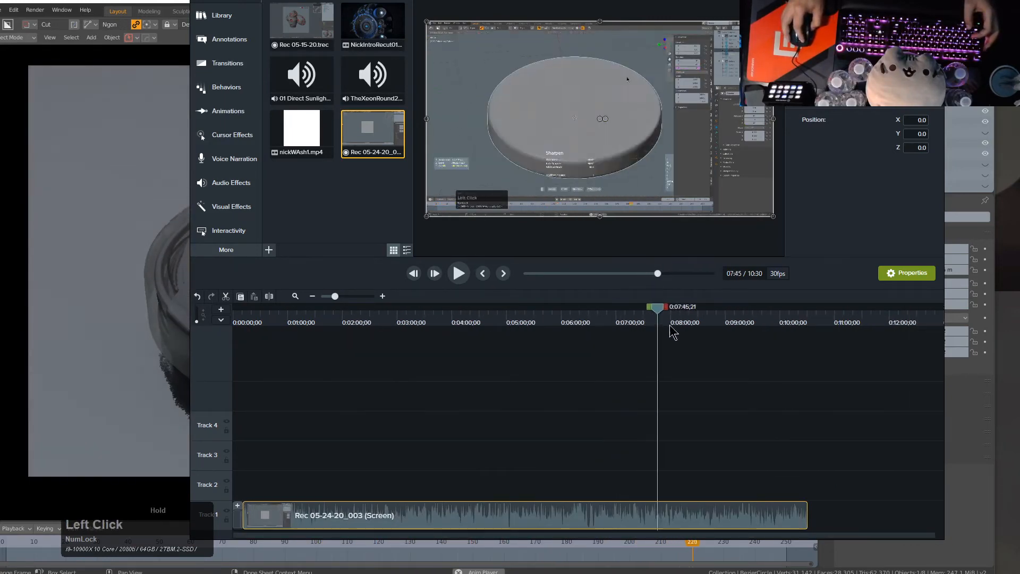
{"action": "left_click_drag", "start_coordinate": [672, 333], "coordinate": [620, 380]}
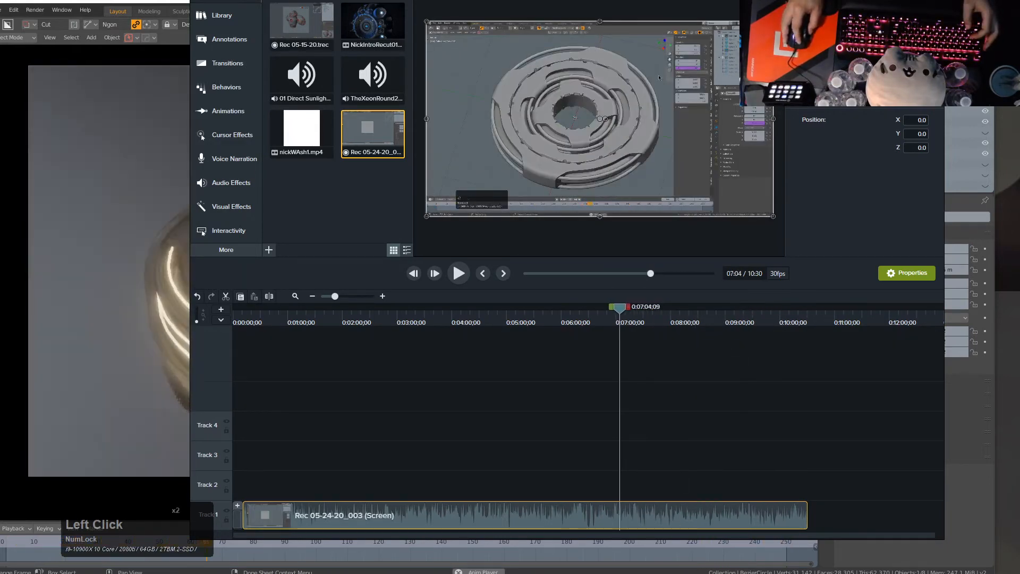
Step: Scrub the timeline back through the Rec 05-24-20_003 recording to about 0:18
{"action": "left_click", "coordinate": [865, 9]}
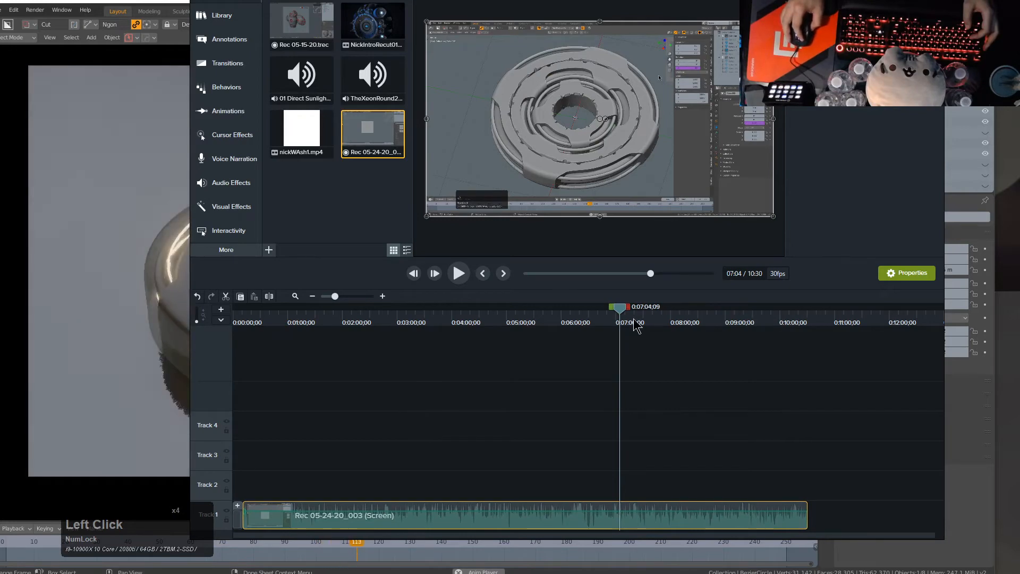
{"action": "left_click_drag", "start_coordinate": [636, 325], "coordinate": [345, 353]}
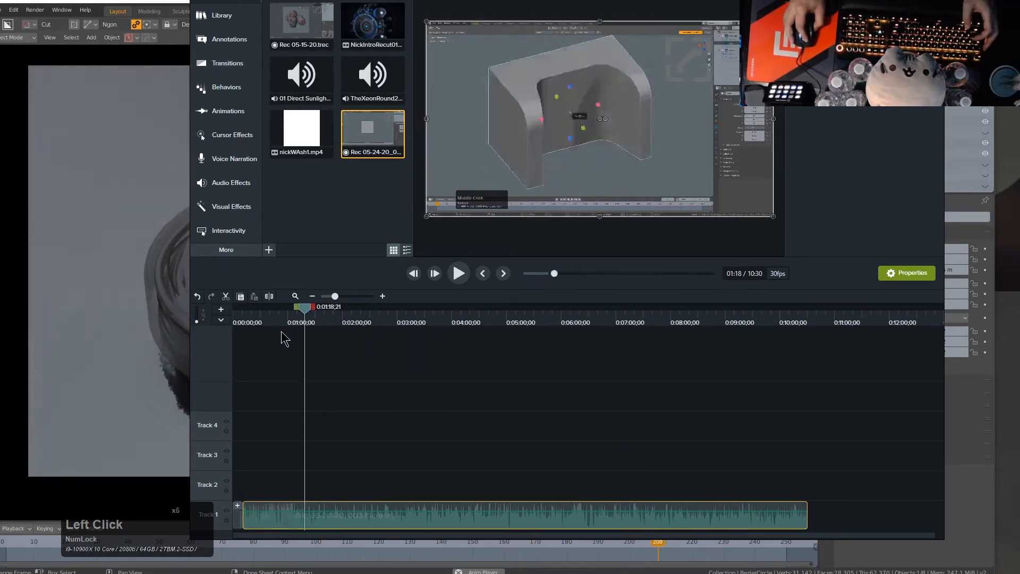
{"action": "left_click_drag", "start_coordinate": [282, 339], "coordinate": [246, 348]}
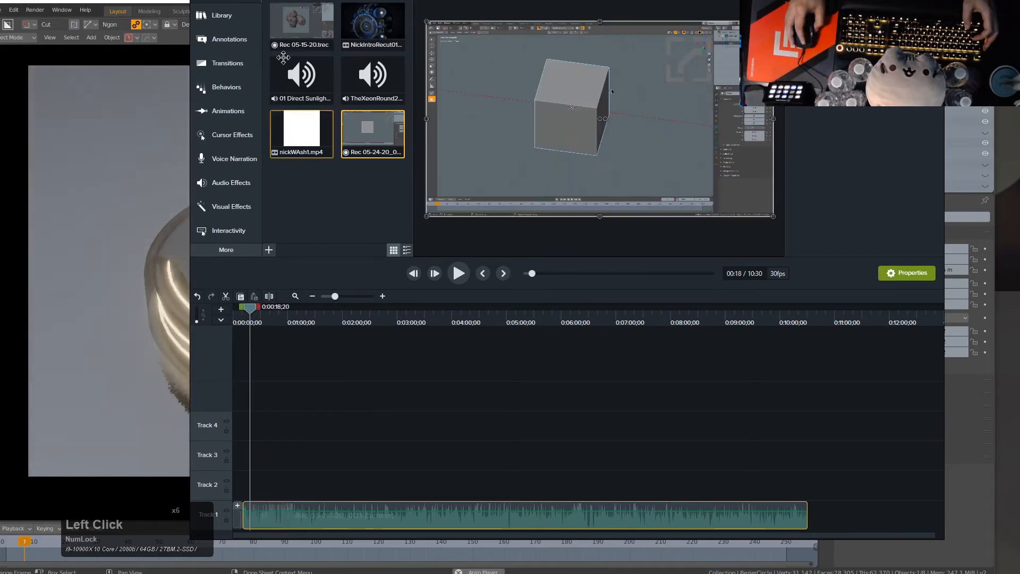
Step: Start a custom production of the project in MP4 - Smart Player (HTML5) format and proceed to the output file settings
{"action": "left_click", "coordinate": [910, 17]}
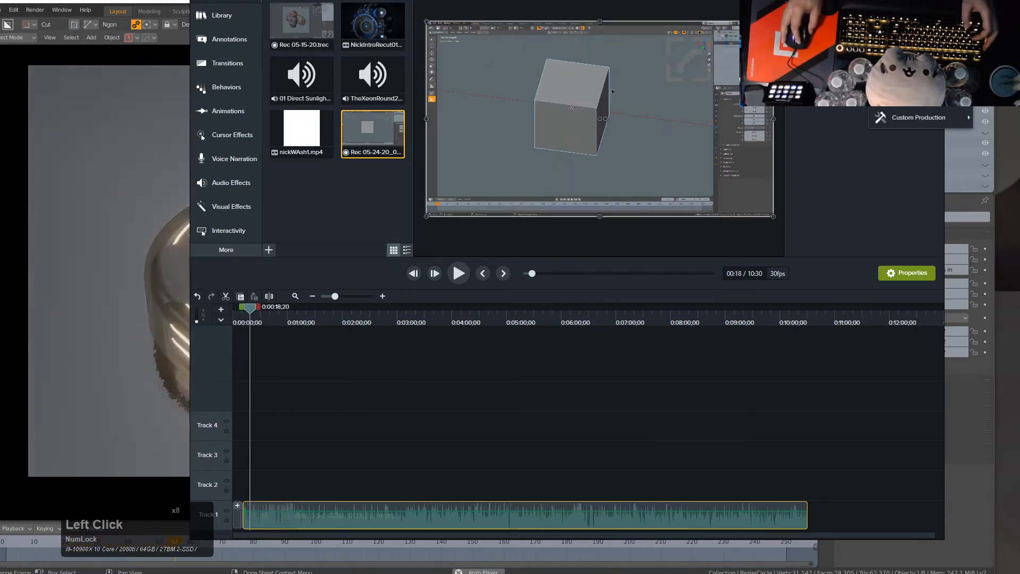
{"action": "left_click", "coordinate": [637, 397]}
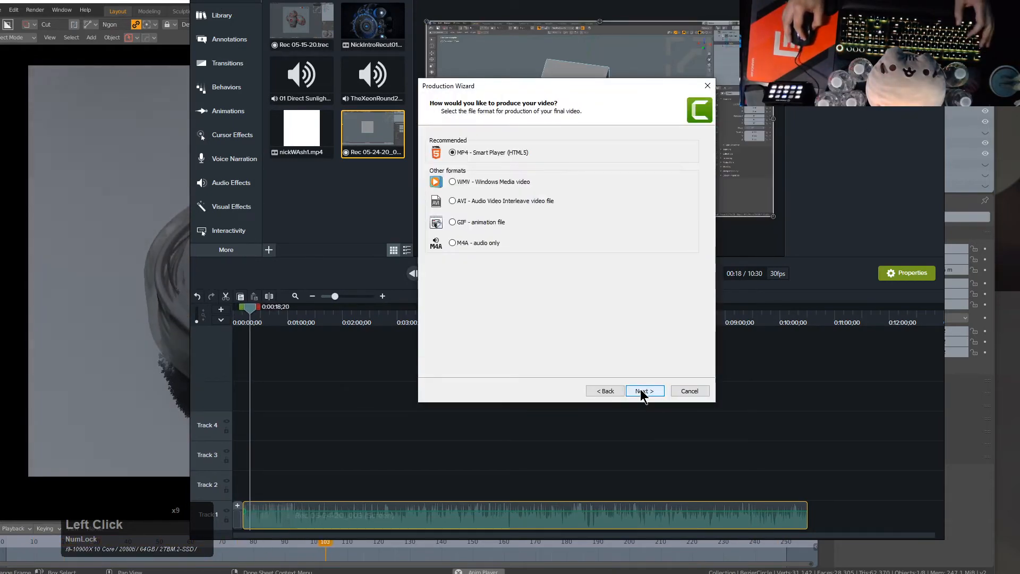
{"action": "left_click", "coordinate": [642, 392]}
{"action": "left_click", "coordinate": [643, 392]}
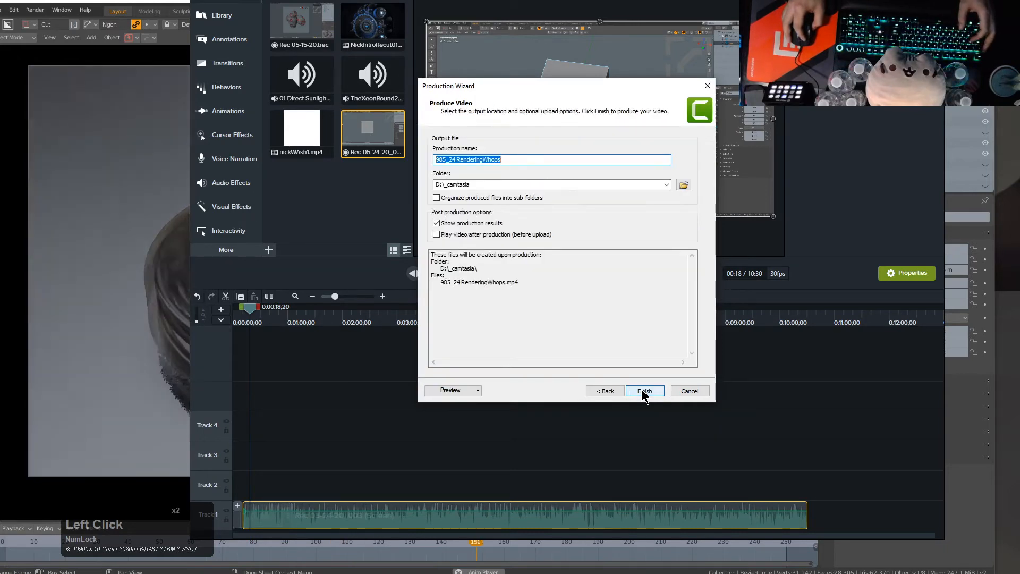
Step: Name the production "985_24 TwistTimes1" and start rendering it to D:\_camtasia, clearing the progress window off the Blender viewport
{"action": "type", "text": "985_24 RenderingWhop"}
{"action": "key", "text": "BackSpace"}
{"action": "key", "text": "BackSpace"}
{"action": "key", "text": "BackSpace"}
{"action": "key", "text": "BackSpace"}
{"action": "key", "text": "BackSpace"}
{"action": "key", "text": "BackSpace"}
{"action": "key", "text": "BackSpace"}
{"action": "key", "text": "BackSpace"}
{"action": "key", "text": "BackSpace"}
{"action": "key", "text": "BackSpace"}
{"action": "key", "text": "BackSpace"}
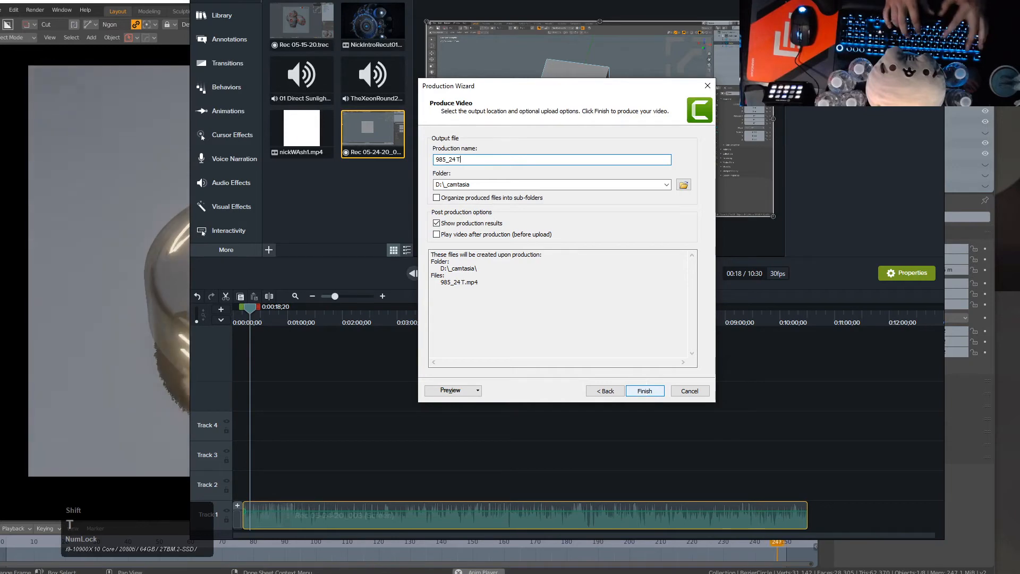
{"action": "key", "text": "BackSpace"}
{"action": "type", "text": "tTimes1"}
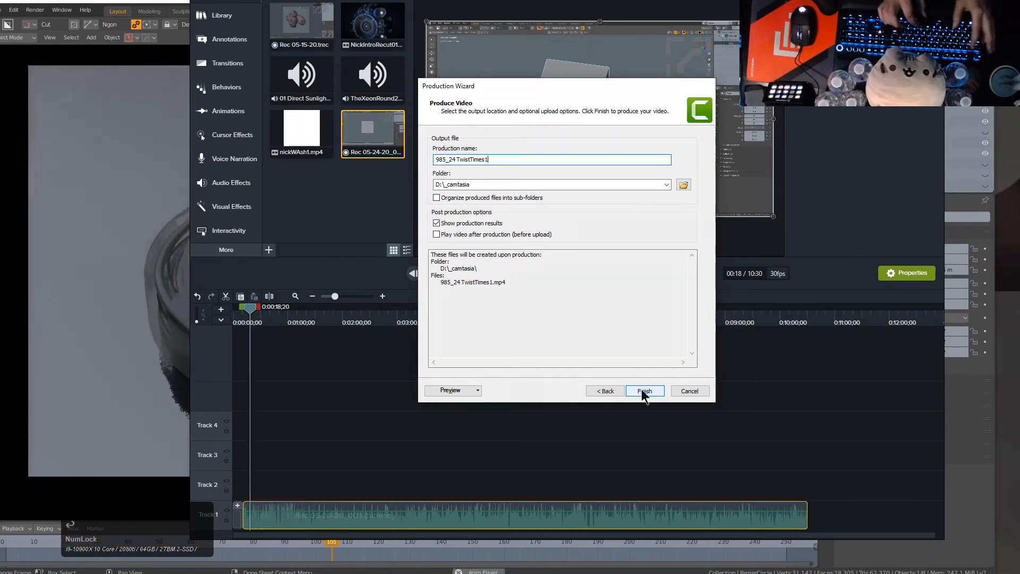
{"action": "left_click", "coordinate": [643, 391]}
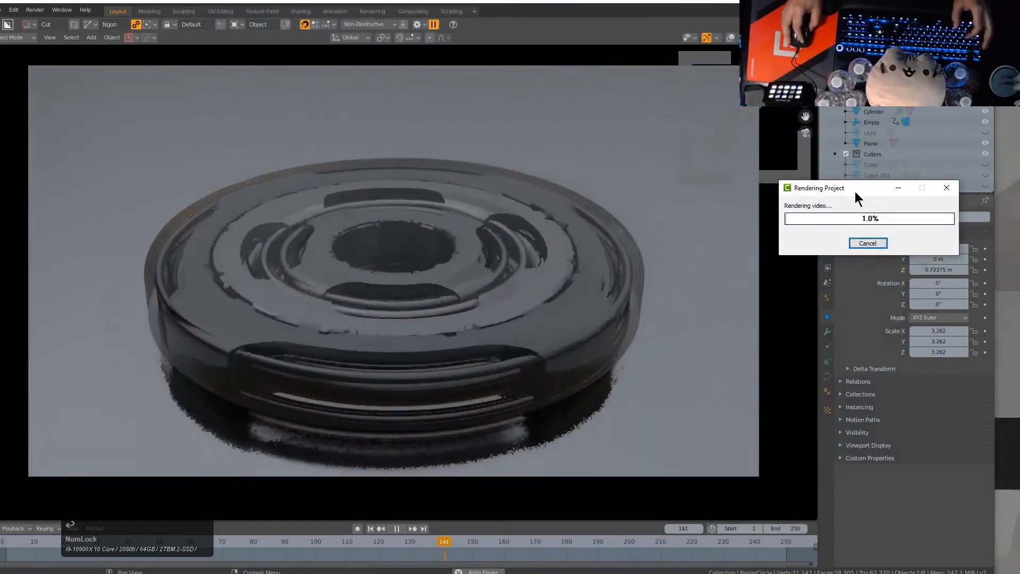
{"action": "left_click_drag", "start_coordinate": [855, 187], "coordinate": [542, 0]}
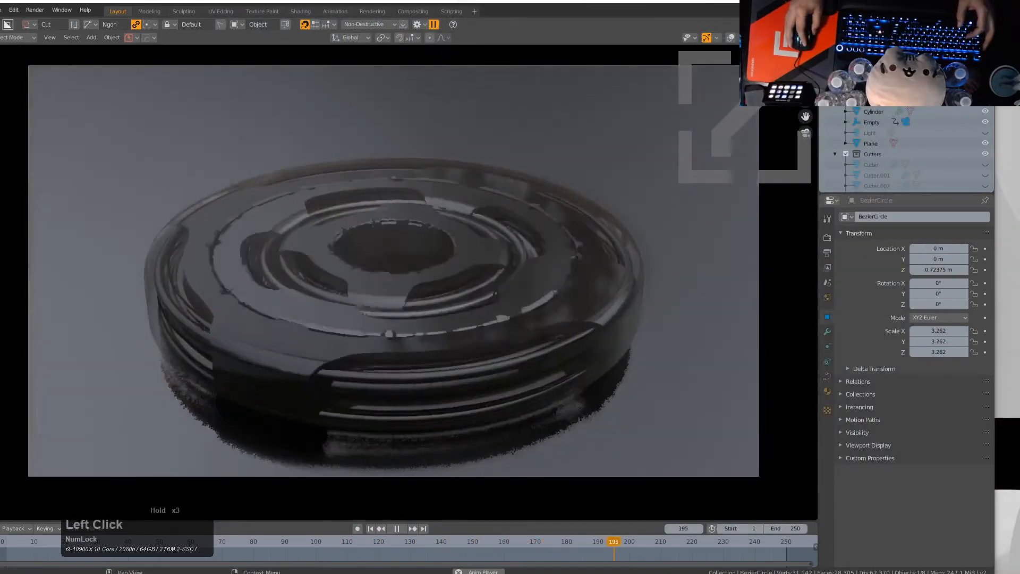
Step: Save the Blender scene with PowerSave under the name "twist"
{"action": "left_click", "coordinate": [133, 37]}
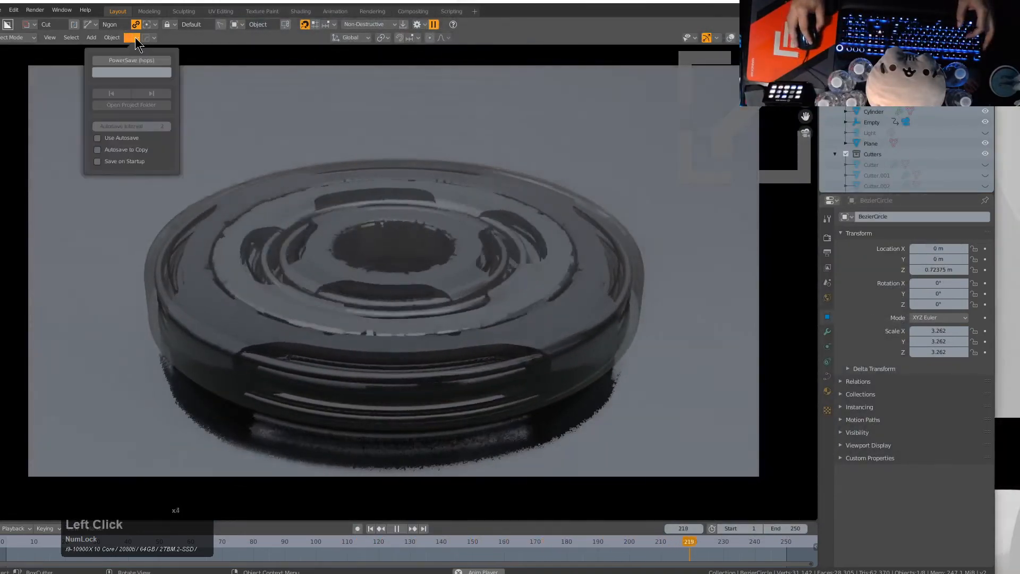
{"action": "left_click", "coordinate": [128, 71]}
{"action": "type", "text": "twis"}
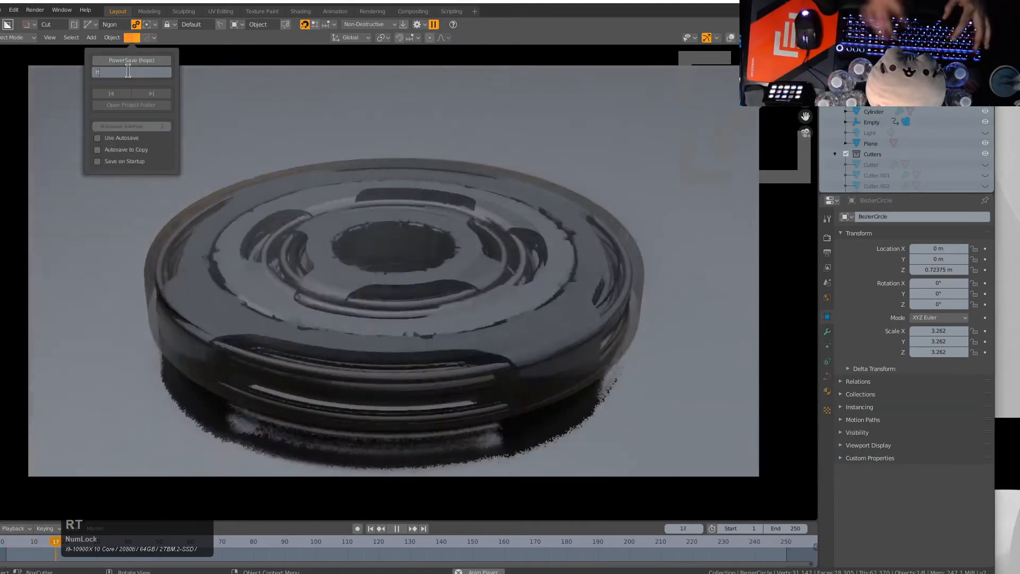
{"action": "type", "text": "t"}
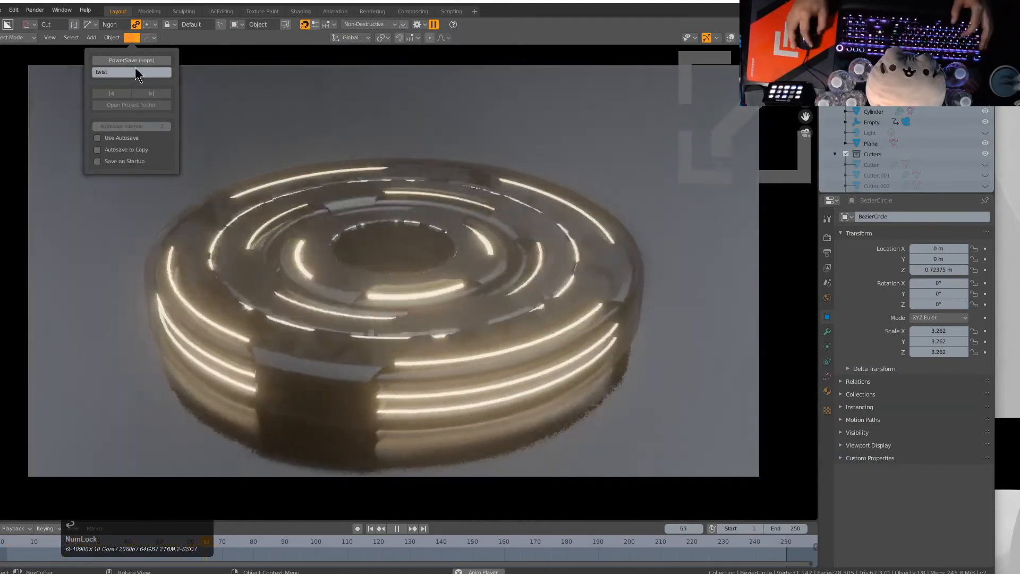
{"action": "left_click", "coordinate": [138, 62]}
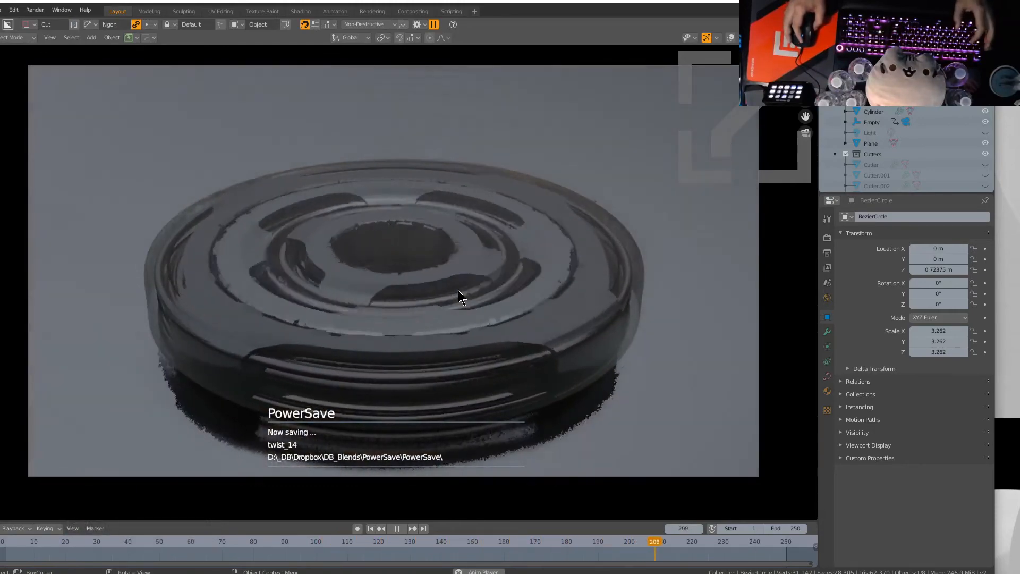
Step: Stop playback, duplicate the outer cylinder in place, and scale the copy to about 0.253 in X and Y and 0.736 in Z
{"action": "left_click", "coordinate": [547, 227]}
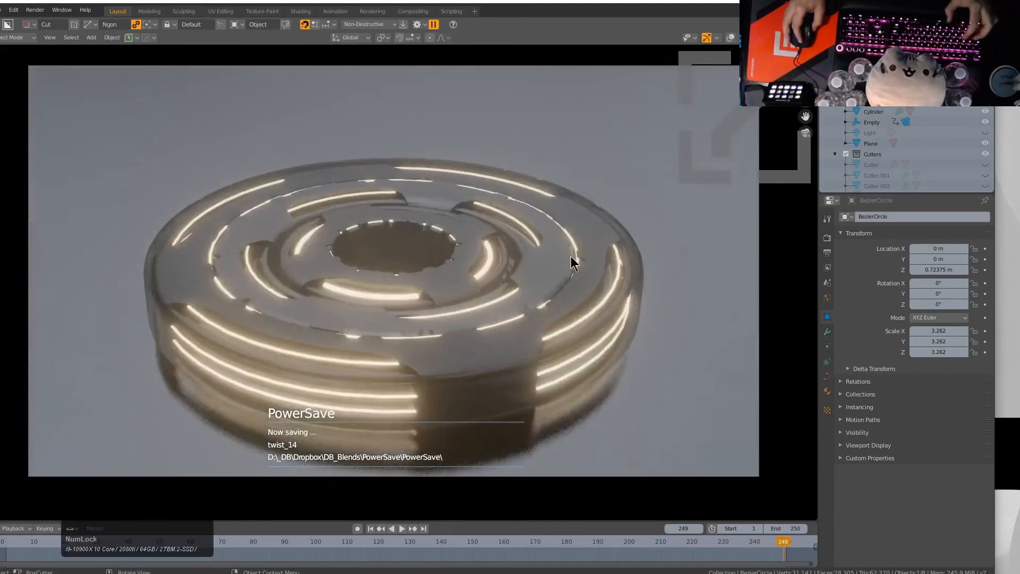
{"action": "key", "text": "g"}
{"action": "right_click", "coordinate": [632, 224]}
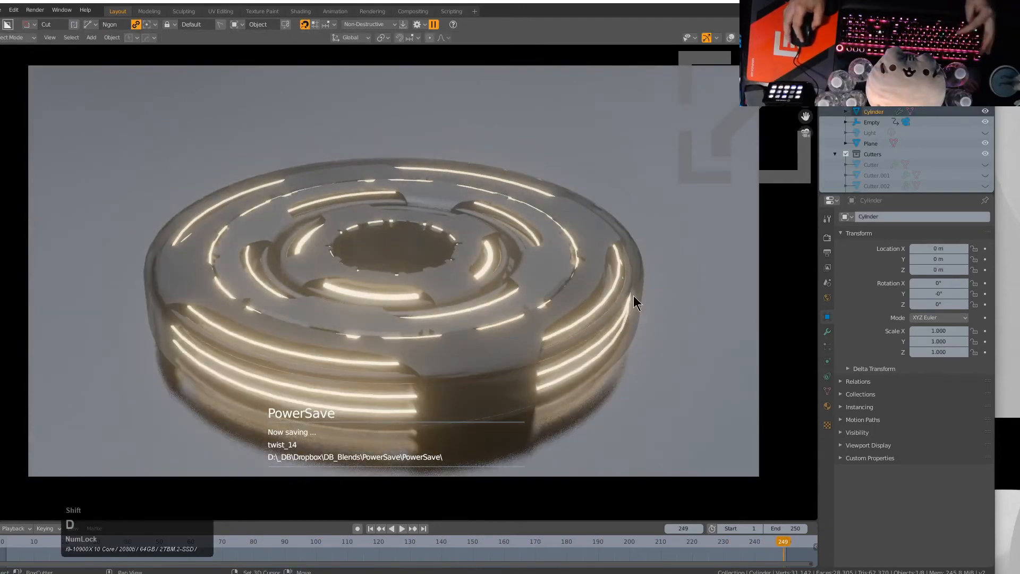
{"action": "key", "text": "shift+d"}
{"action": "right_click", "coordinate": [632, 270]}
{"action": "key", "text": "s"}
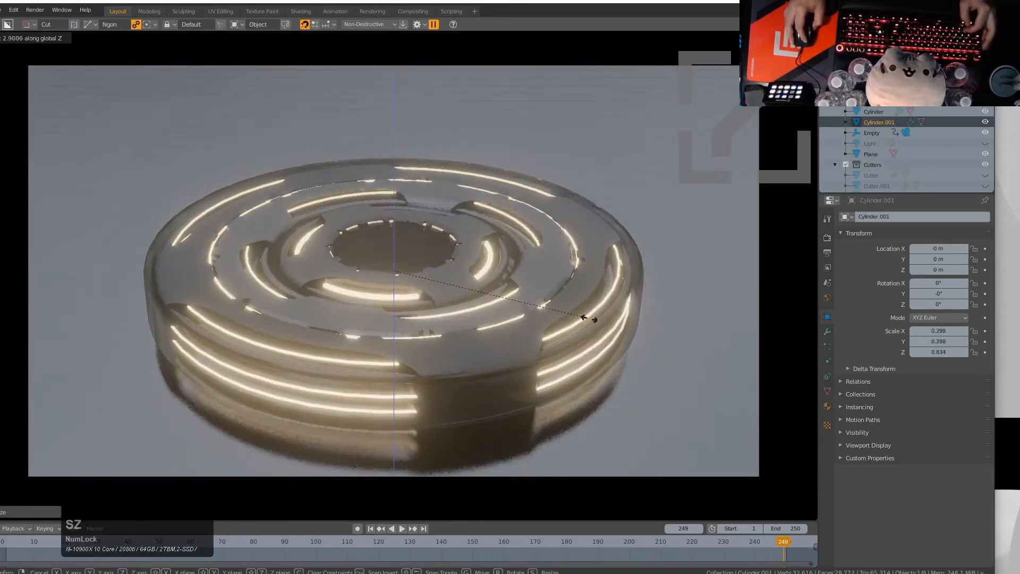
{"action": "left_click", "coordinate": [637, 327]}
{"action": "key", "text": "s"}
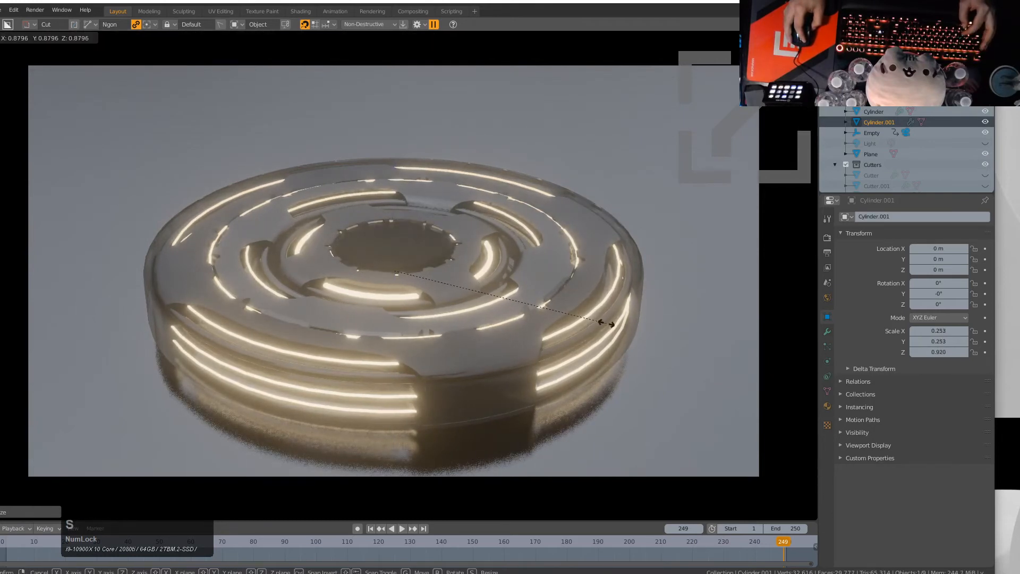
{"action": "left_click", "coordinate": [565, 316]}
Step: Assign a new blank material to the small cylinder in the central hole
{"action": "scroll", "coordinate": [505, 284], "scroll_direction": "up", "scroll_amount": 3}
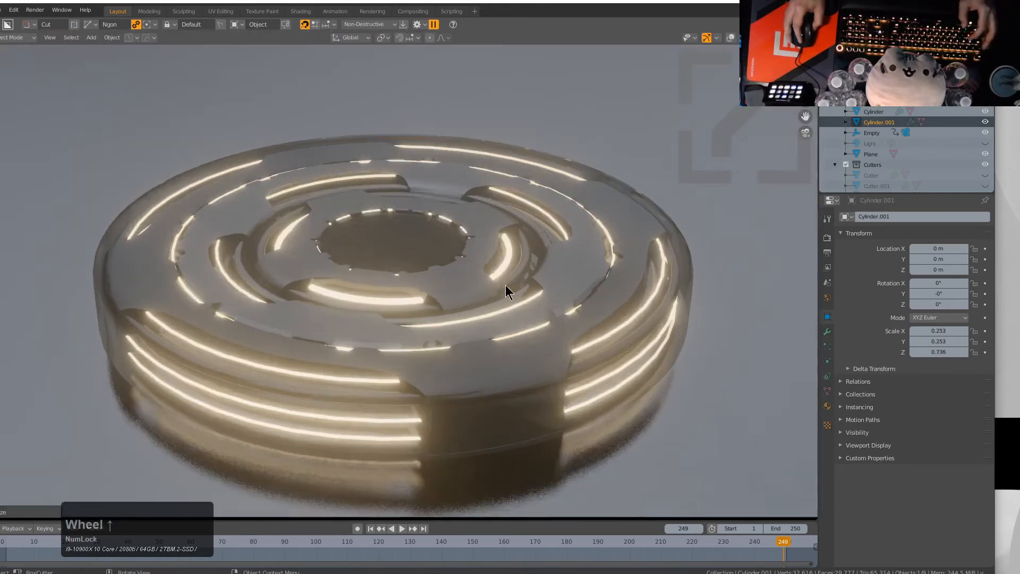
{"action": "key", "text": "m"}
{"action": "left_click", "coordinate": [453, 263]}
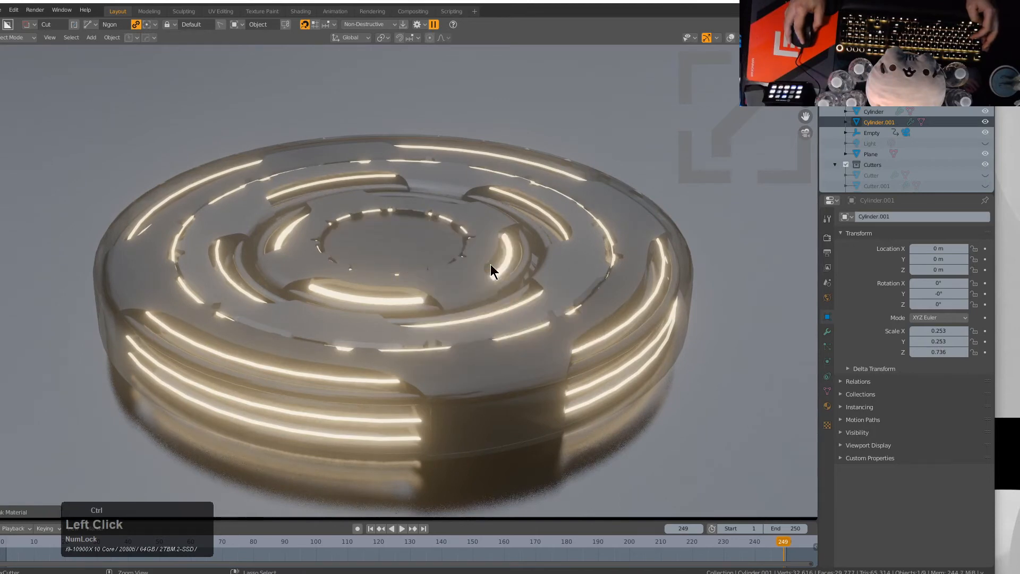
Step: Scale the central cylinder to about 0.238 in X and Y, and raise it to about Z 0.195 m
{"action": "scroll", "coordinate": [492, 260], "scroll_direction": "up", "scroll_amount": 5}
{"action": "key", "text": "s"}
{"action": "left_click", "coordinate": [552, 261]}
{"action": "key", "text": "g"}
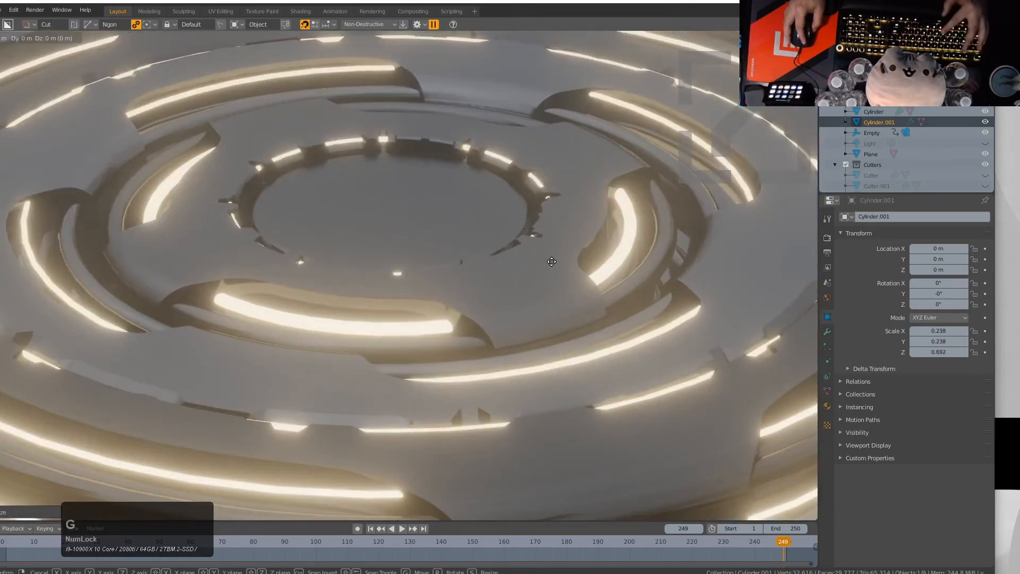
{"action": "left_click", "coordinate": [556, 249]}
Step: Adjust the central cylinder's bevel with HOps to a width of about 0.170, and apply its object transform
{"action": "key", "text": "q"}
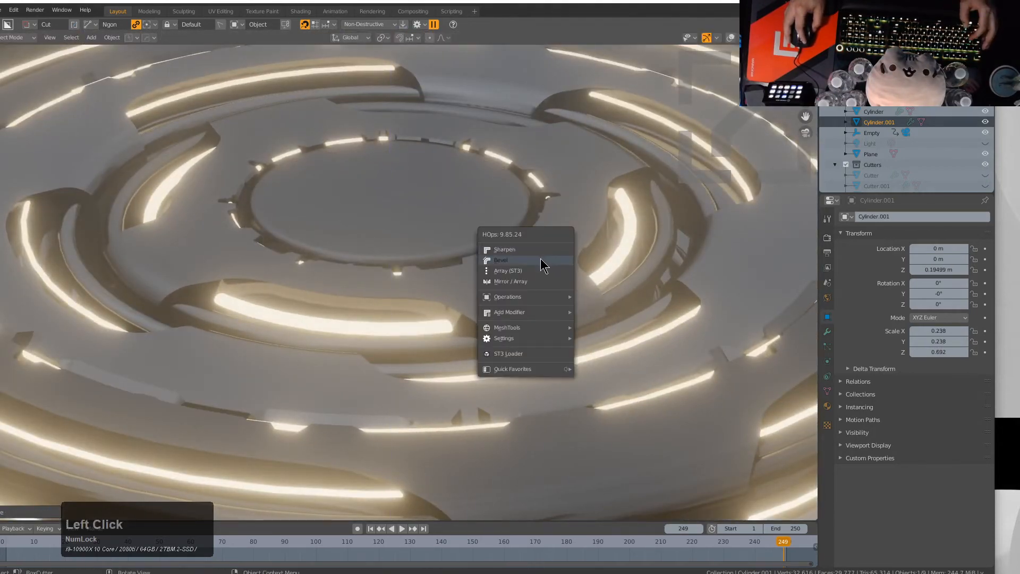
{"action": "left_click", "coordinate": [542, 261]}
{"action": "scroll", "coordinate": [534, 257], "scroll_direction": "down", "scroll_amount": 8}
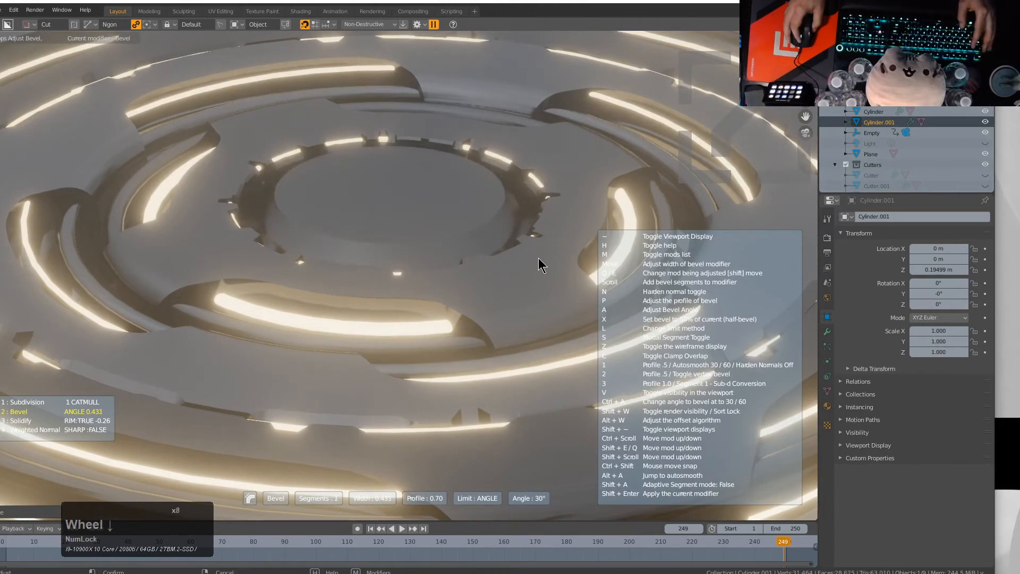
{"action": "left_click", "coordinate": [625, 273]}
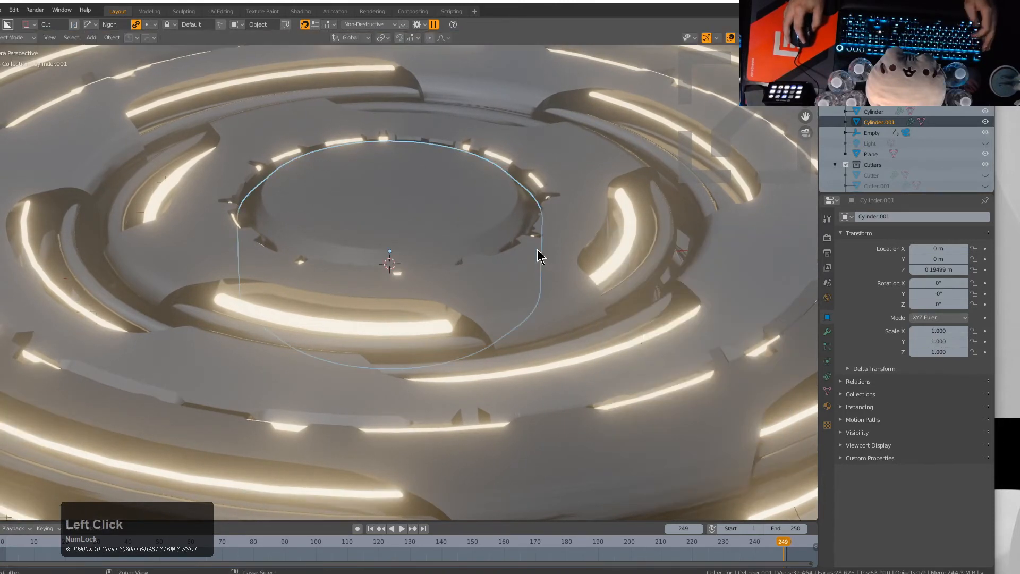
{"action": "key", "text": "ctrl+a"}
{"action": "left_click", "coordinate": [494, 145]}
{"action": "key", "text": "q"}
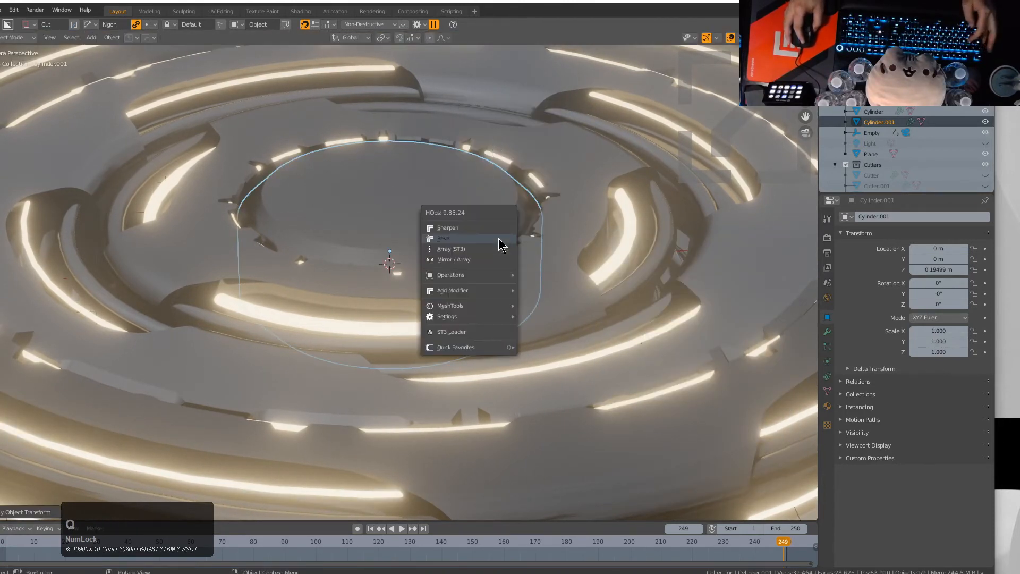
{"action": "left_click", "coordinate": [444, 238]}
{"action": "left_click", "coordinate": [551, 250]}
Step: Add a second 30° bevel about 0.076 wide to the central cylinder, and lower it to about Z 0.146 m
{"action": "key", "text": "q"}
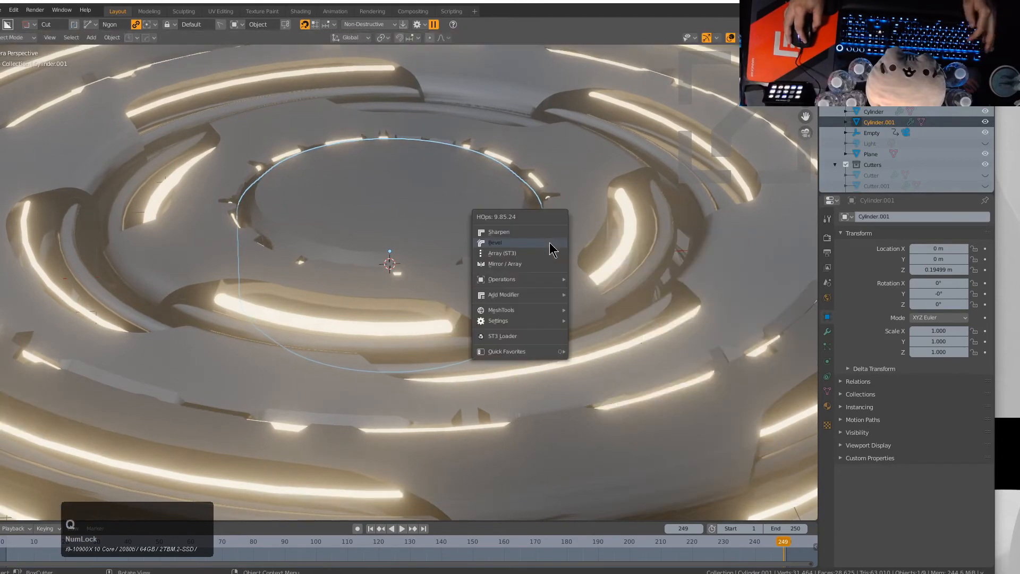
{"action": "left_click", "coordinate": [495, 242]}
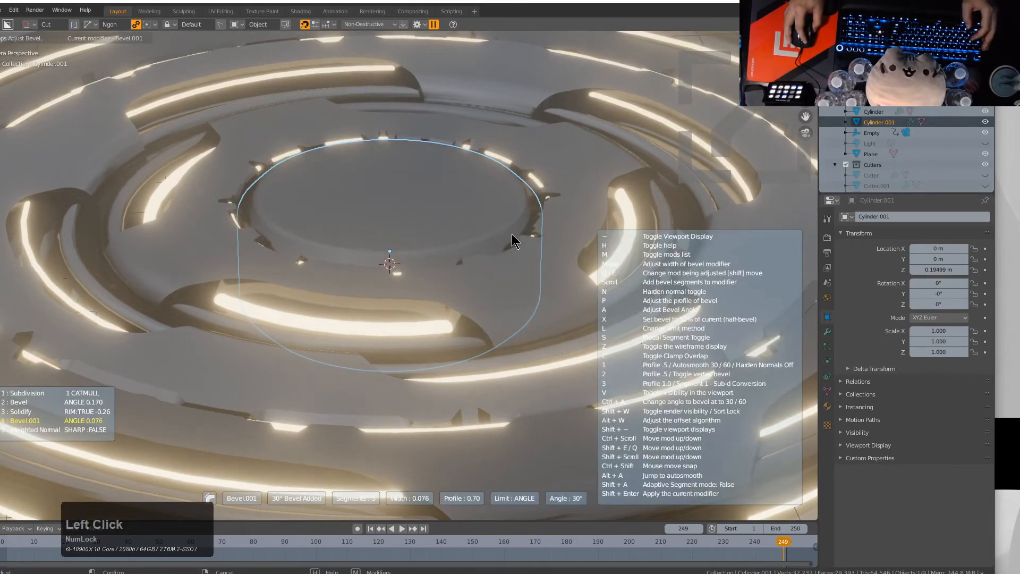
{"action": "left_click", "coordinate": [516, 234]}
{"action": "key", "text": "g"}
{"action": "key", "text": "z"}
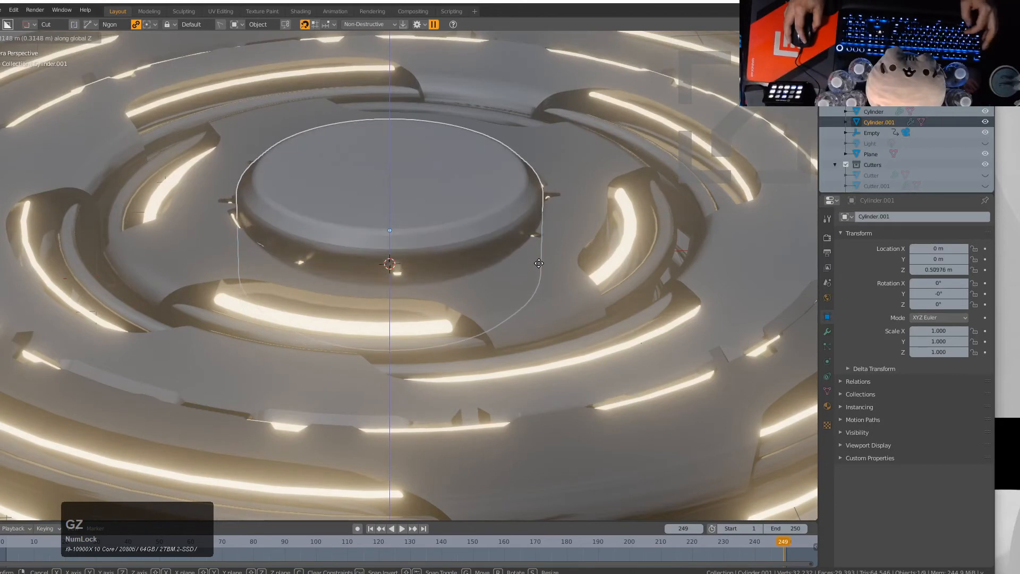
{"action": "left_click", "coordinate": [553, 285]}
Step: Cycle through blank principled materials on the central cylinder with Material Scroll and keep one
{"action": "key", "text": "m"}
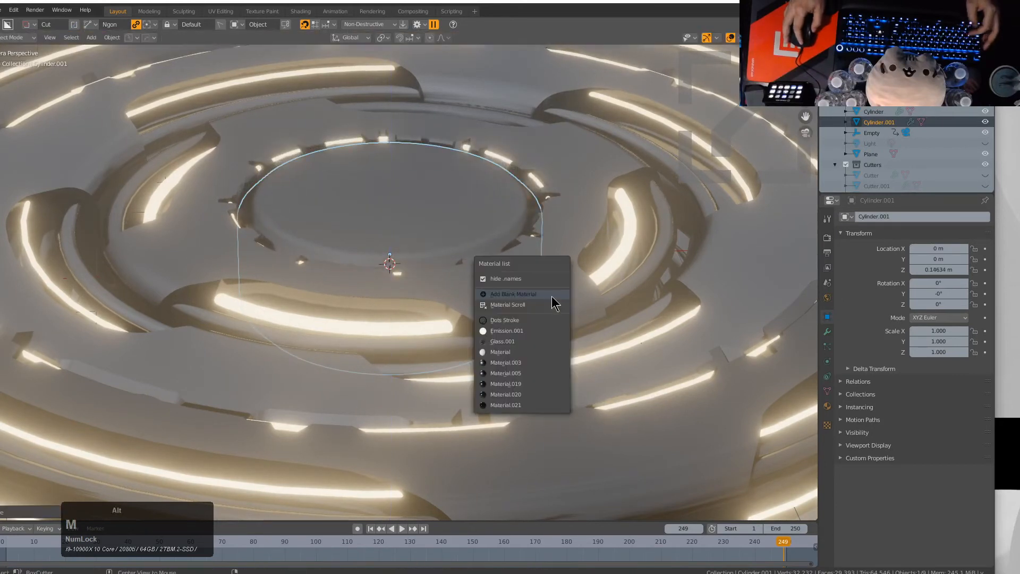
{"action": "left_click", "coordinate": [541, 305]}
{"action": "scroll", "coordinate": [541, 305], "scroll_direction": "up", "scroll_amount": 2}
{"action": "scroll", "coordinate": [541, 305], "scroll_direction": "up", "scroll_amount": 4}
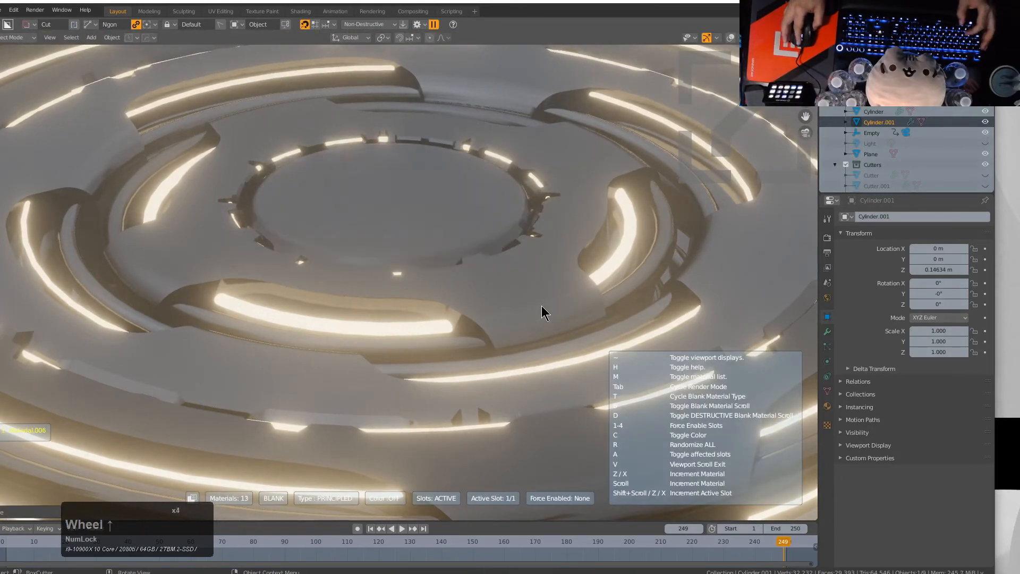
{"action": "left_click", "coordinate": [541, 305]}
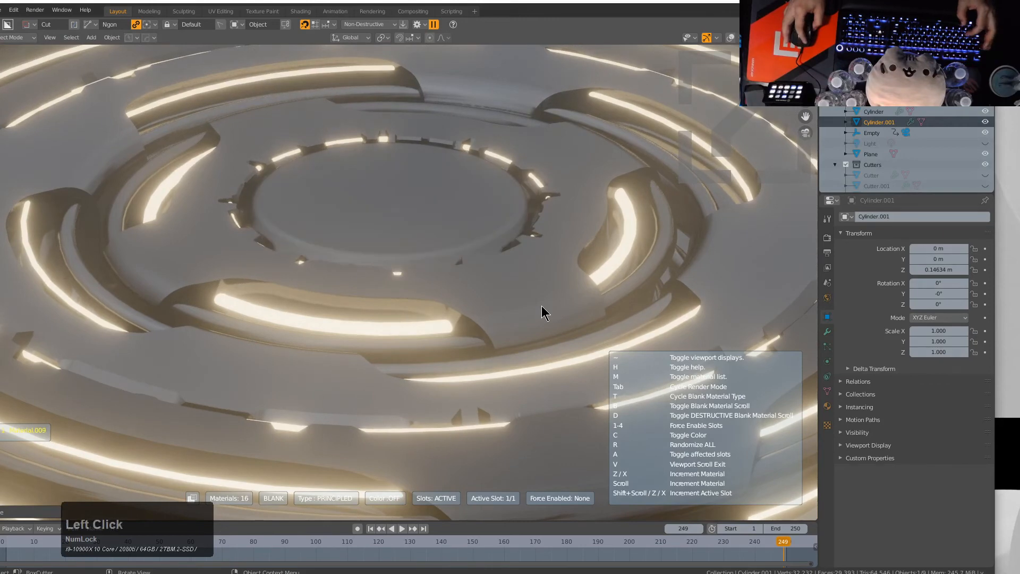
Step: Deselect everything, return to the camera view, and set the viewport environment to HDR-000013-h-l.exr with a background rotation of 21
{"action": "scroll", "coordinate": [541, 307], "scroll_direction": "down", "scroll_amount": 4}
{"action": "key", "text": "alt+a"}
{"action": "key", "text": "KP_0"}
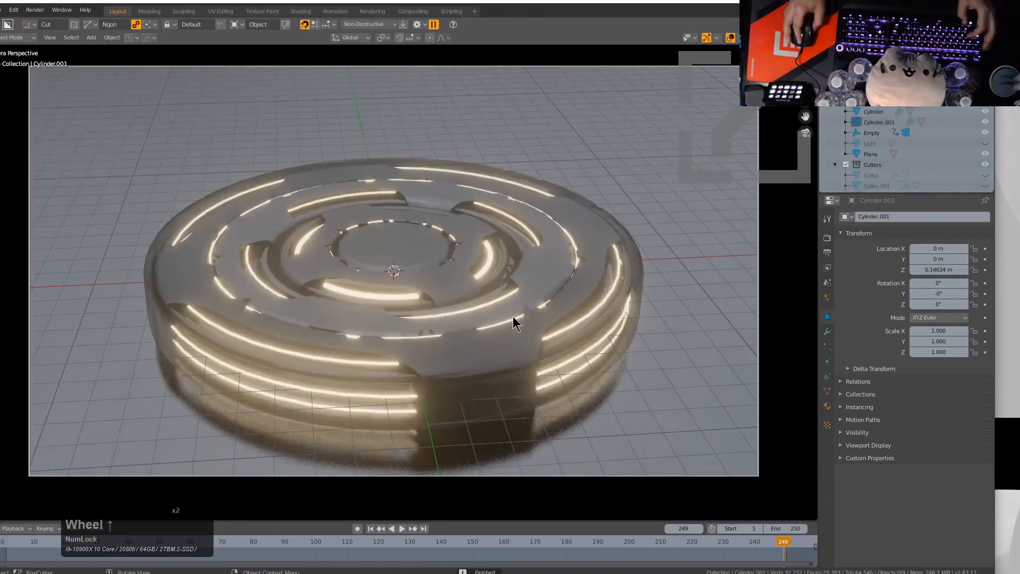
{"action": "key", "text": "v"}
{"action": "key", "text": "s"}
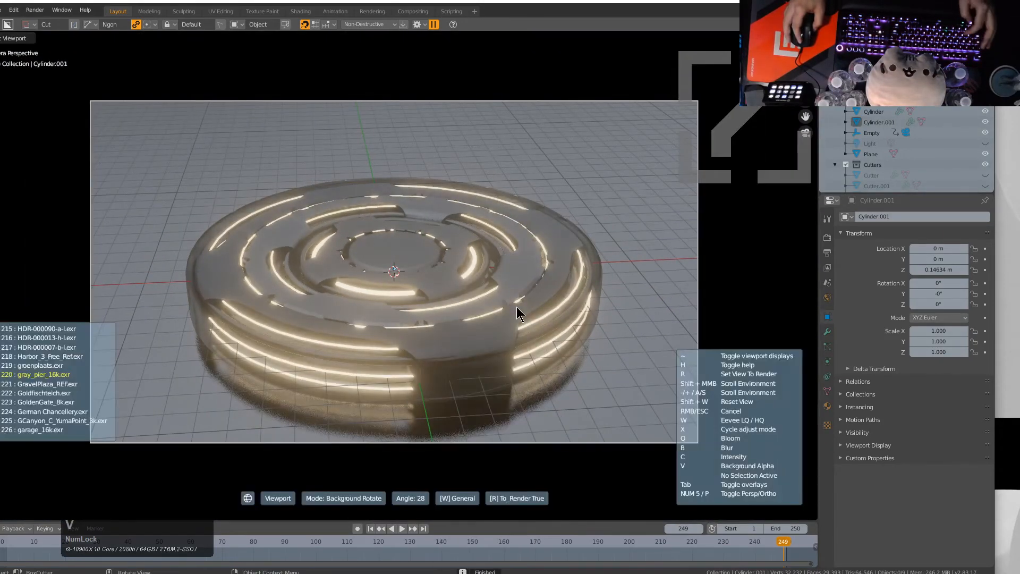
{"action": "key", "text": "s"}
{"action": "key", "text": "s"}
{"action": "key", "text": "s"}
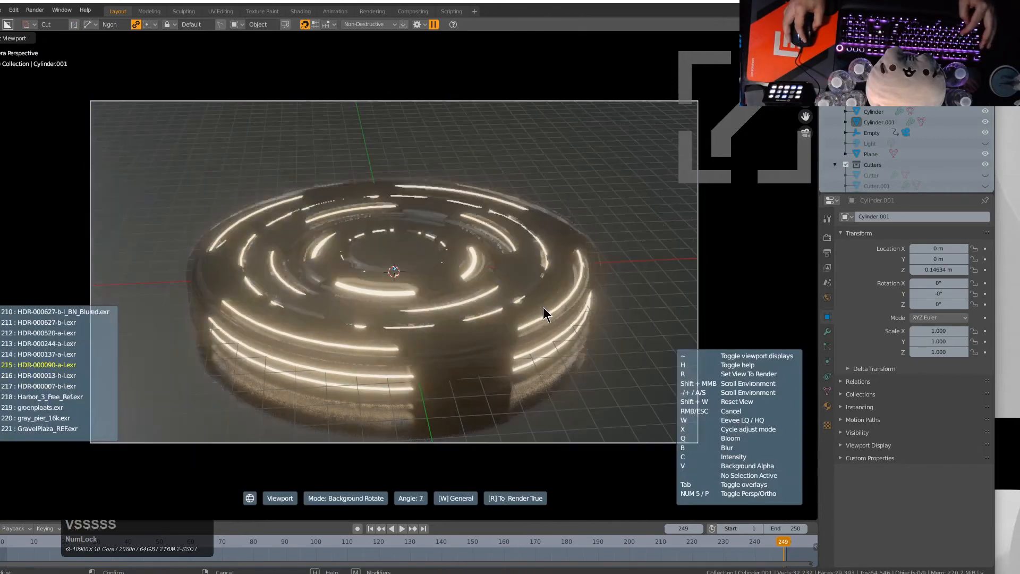
{"action": "key", "text": "a"}
{"action": "left_click", "coordinate": [527, 311]}
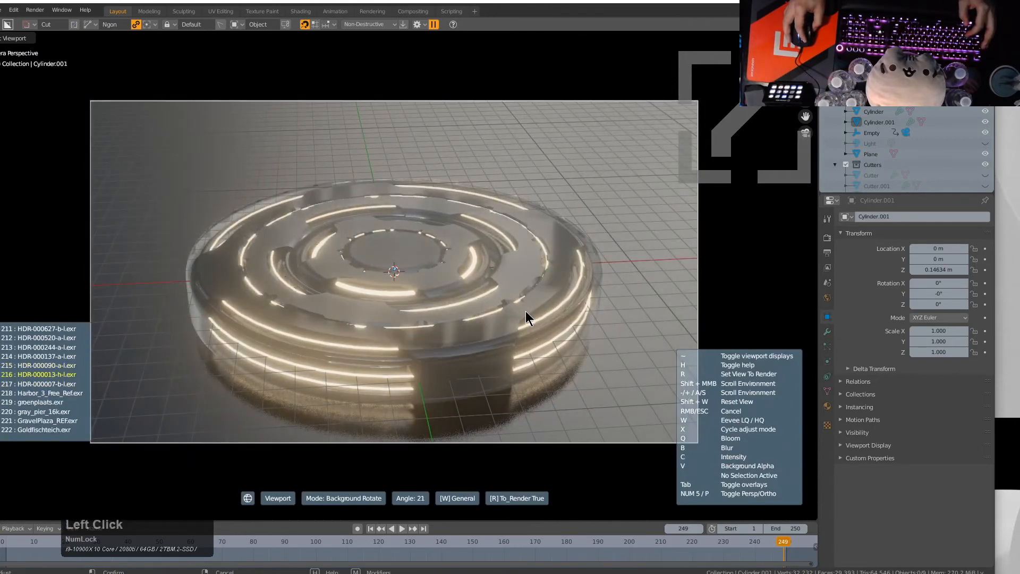
Step: Play the animation and examine the glowing rings from several angles in both perspective and orthographic projection
{"action": "key", "text": "space"}
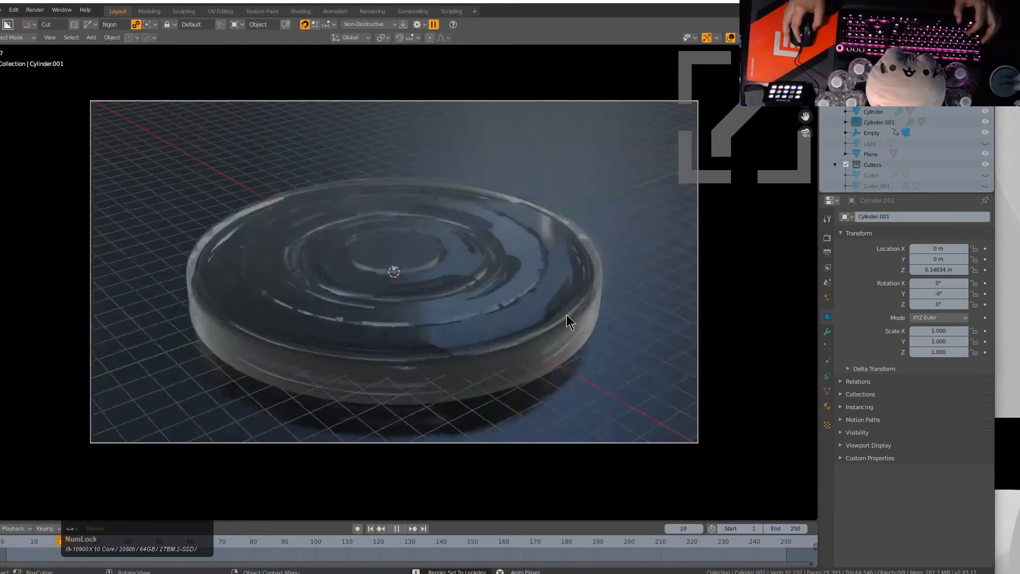
{"action": "middle_click_drag", "start_coordinate": [567, 314], "coordinate": [526, 339]}
{"action": "scroll", "coordinate": [517, 337], "scroll_direction": "up", "scroll_amount": 4}
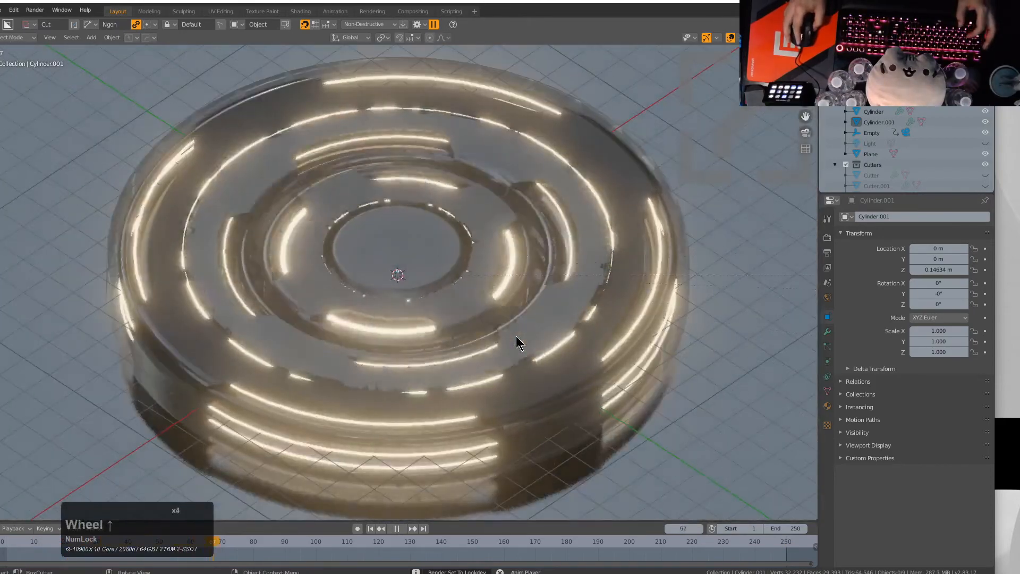
{"action": "key", "text": "KP_5"}
{"action": "scroll", "coordinate": [505, 333], "scroll_direction": "down", "scroll_amount": 5}
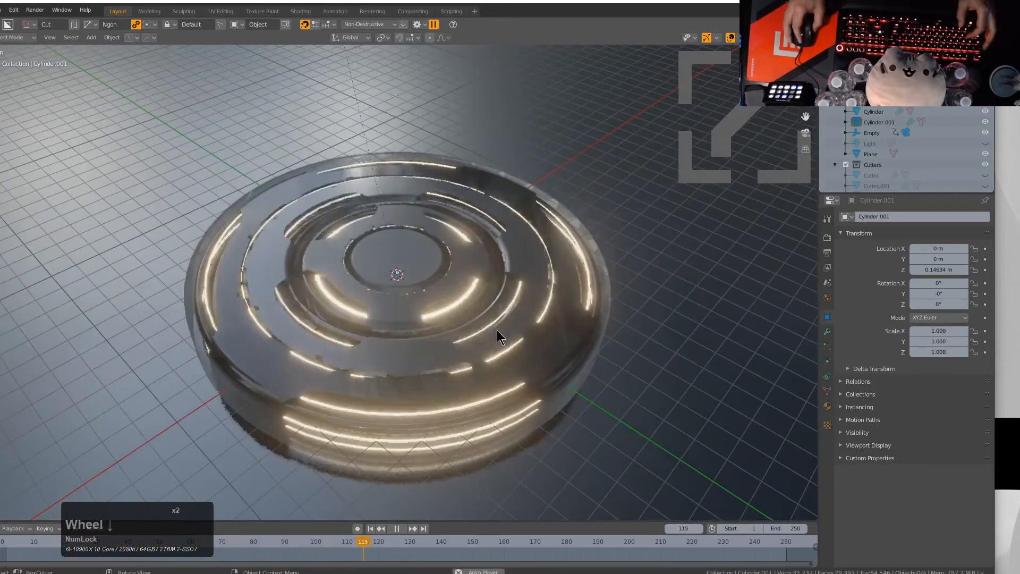
{"action": "middle_click_drag", "start_coordinate": [497, 330], "coordinate": [480, 375]}
{"action": "left_click", "coordinate": [480, 376]}
{"action": "key", "text": "g"}
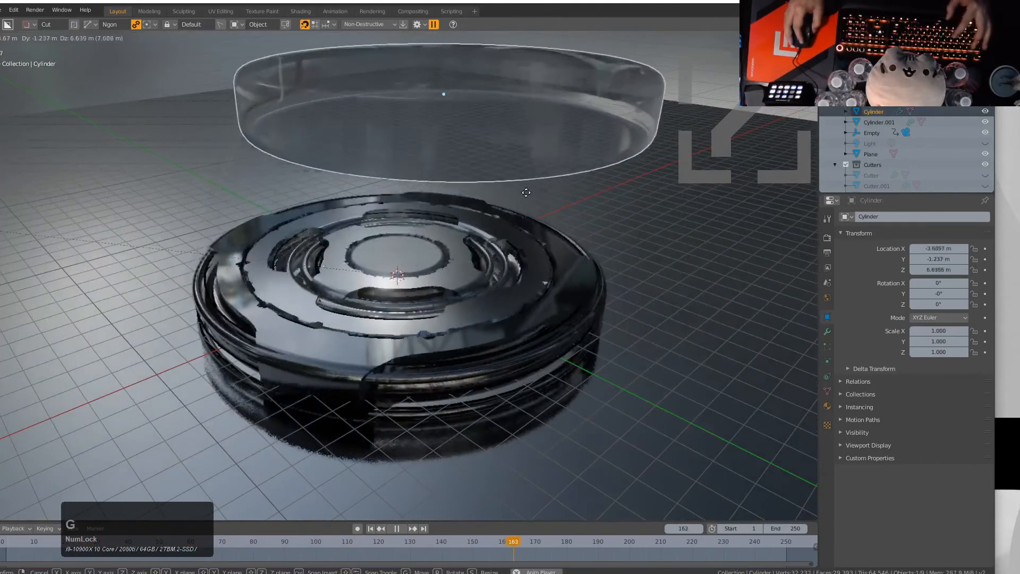
{"action": "key", "text": "Escape"}
Step: Examine the spinning rings and the central cap from above and from the side, close up and at a distance
{"action": "middle_click_drag", "start_coordinate": [499, 255], "coordinate": [497, 337]}
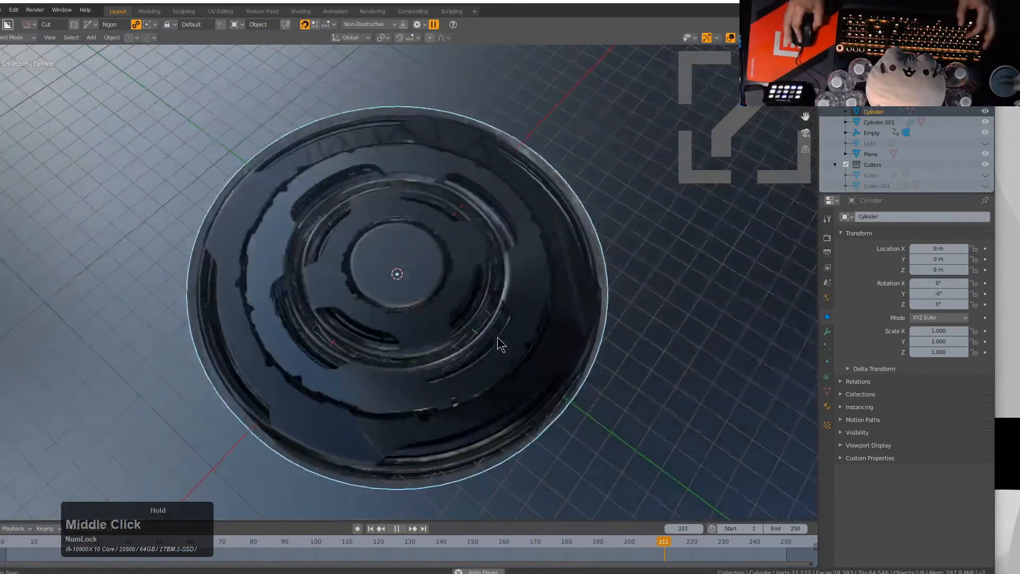
{"action": "scroll", "coordinate": [498, 337], "scroll_direction": "down", "scroll_amount": 5}
{"action": "middle_click_drag", "start_coordinate": [438, 349], "coordinate": [416, 222], "text": "ctrl"}
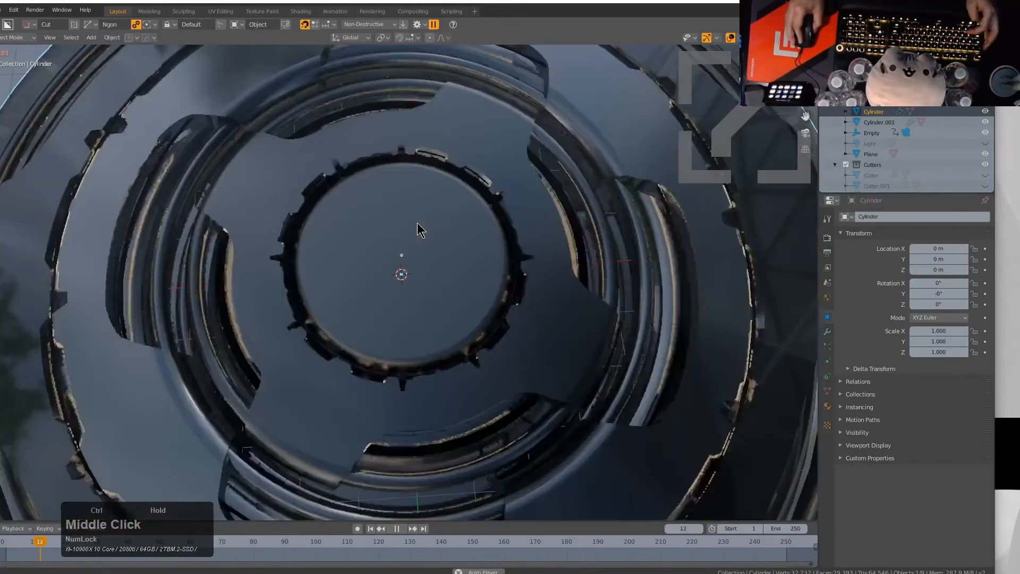
{"action": "key", "text": "w"}
{"action": "middle_click_drag", "start_coordinate": [272, 94], "coordinate": [397, 317], "text": "ctrl"}
{"action": "scroll", "coordinate": [403, 320], "scroll_direction": "up", "scroll_amount": 3}
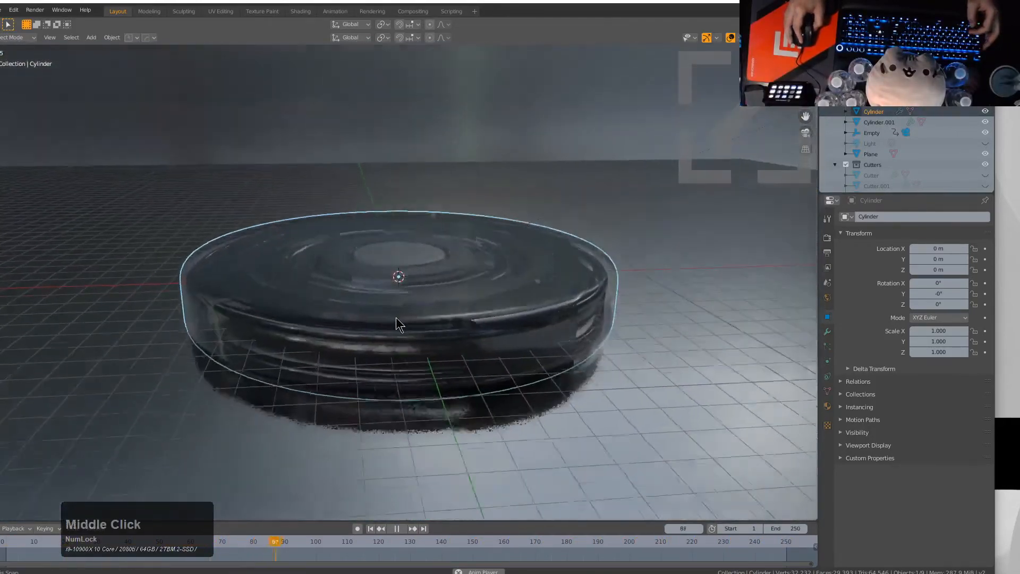
{"action": "scroll", "coordinate": [346, 295], "scroll_direction": "up", "scroll_amount": 3}
{"action": "middle_click_drag", "start_coordinate": [346, 295], "coordinate": [505, 361]}
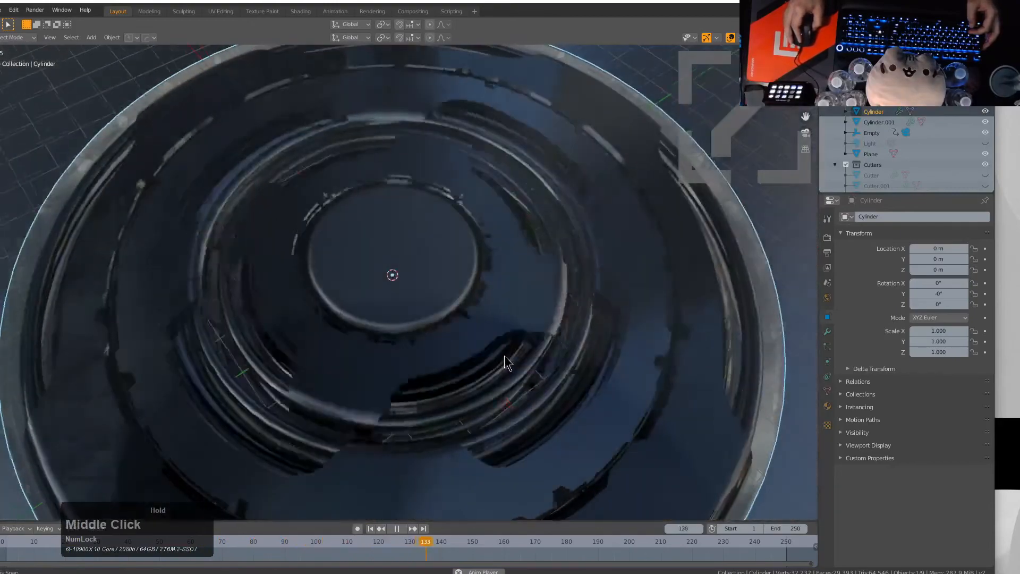
{"action": "scroll", "coordinate": [503, 364], "scroll_direction": "down", "scroll_amount": 3}
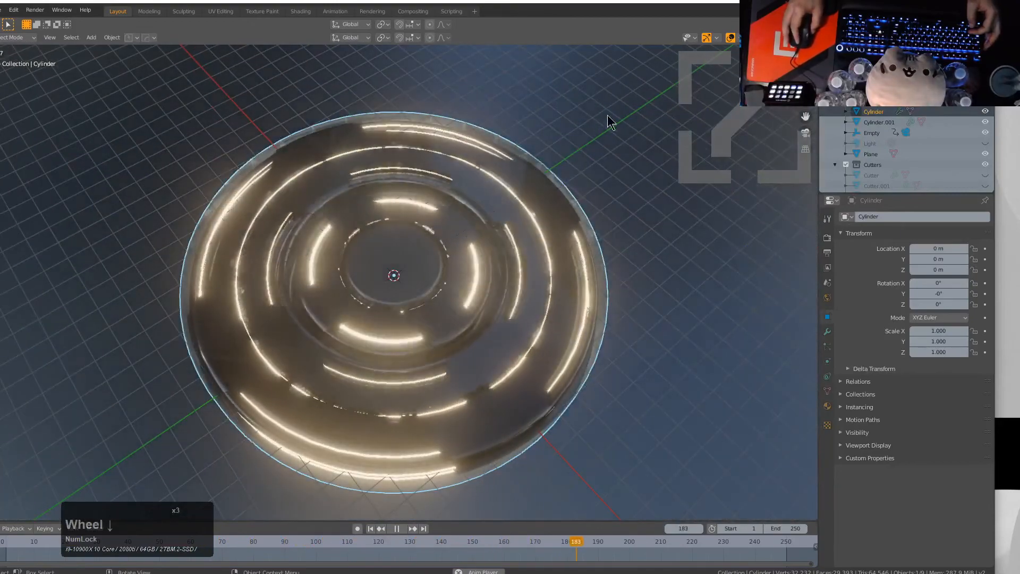
{"action": "middle_click_drag", "start_coordinate": [485, 241], "coordinate": [490, 262]}
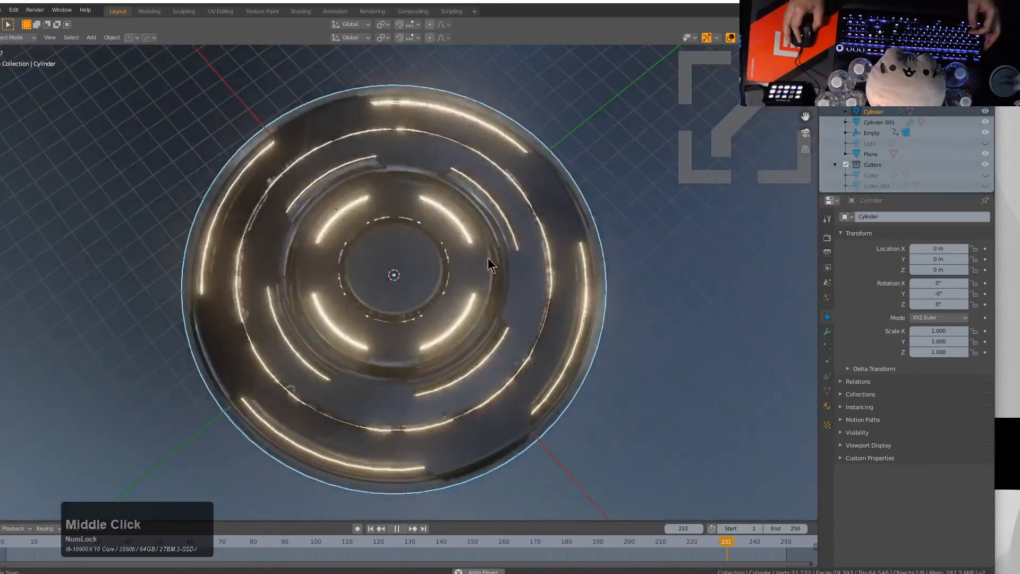
{"action": "scroll", "coordinate": [487, 266], "scroll_direction": "up", "scroll_amount": 3}
{"action": "middle_click", "coordinate": [485, 263]}
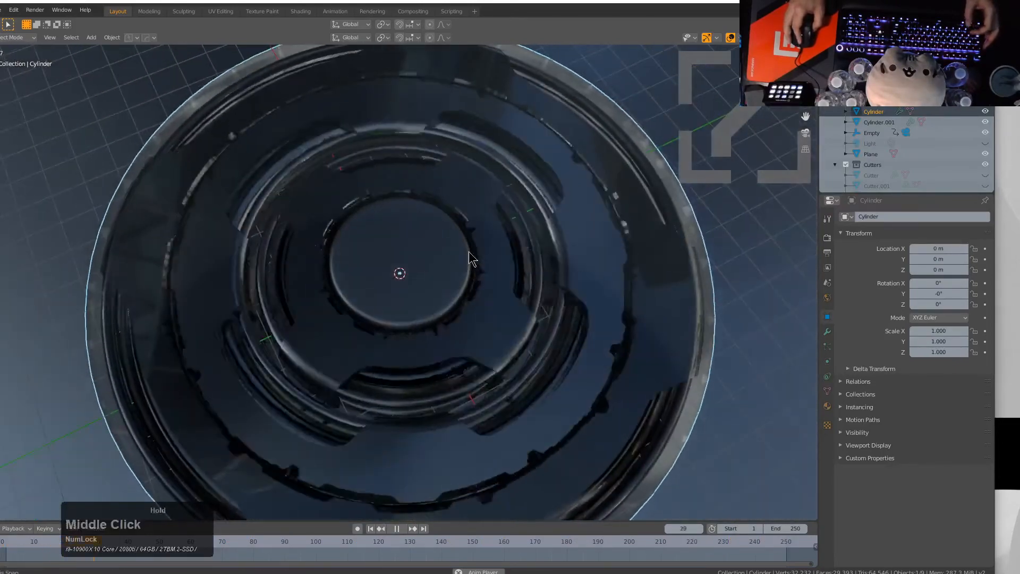
Step: Select the central cylinder and isolate it in local view
{"action": "left_click", "coordinate": [480, 271]}
{"action": "left_click", "coordinate": [442, 263]}
{"action": "scroll", "coordinate": [445, 259], "scroll_direction": "up", "scroll_amount": 4}
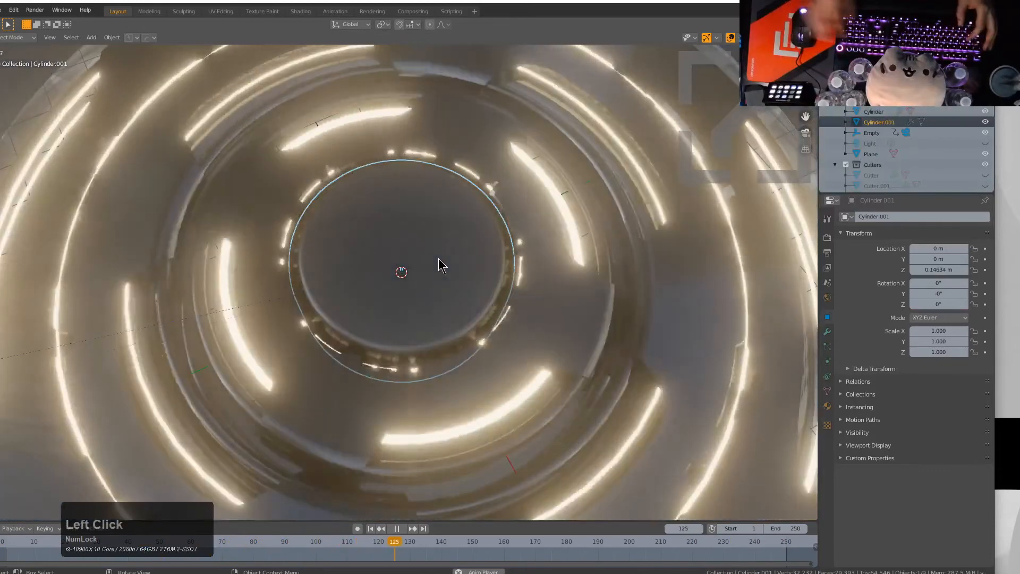
{"action": "left_click", "coordinate": [442, 264]}
{"action": "key", "text": "KP_Divide"}
{"action": "key", "text": "d"}
{"action": "right_click", "coordinate": [437, 257]}
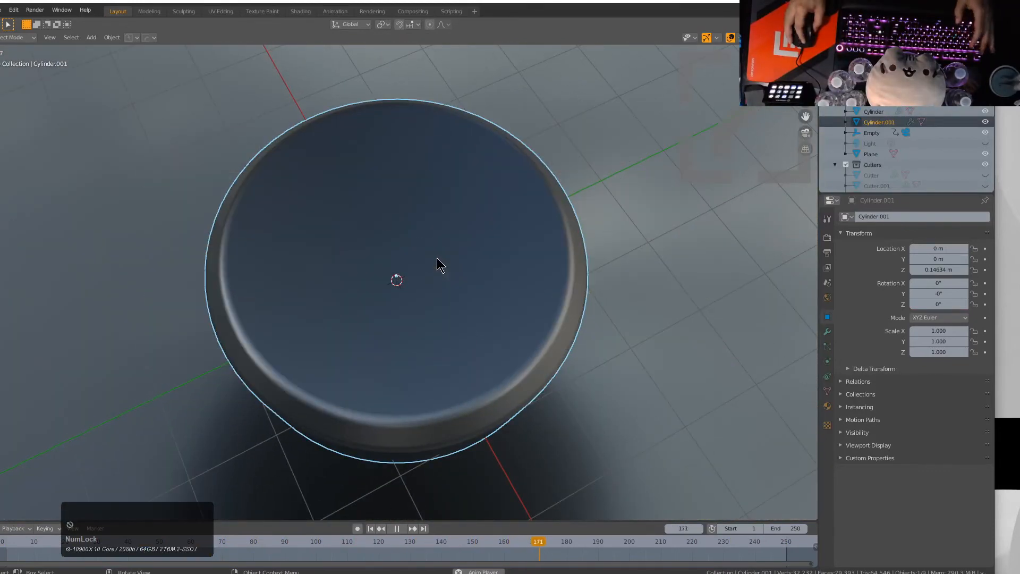
Step: Cut a centred circular recess with 64 vertices into the central cylinder's top face with BoxCutter, keeping its cutter selected
{"action": "key", "text": "alt+w"}
{"action": "key", "text": "d"}
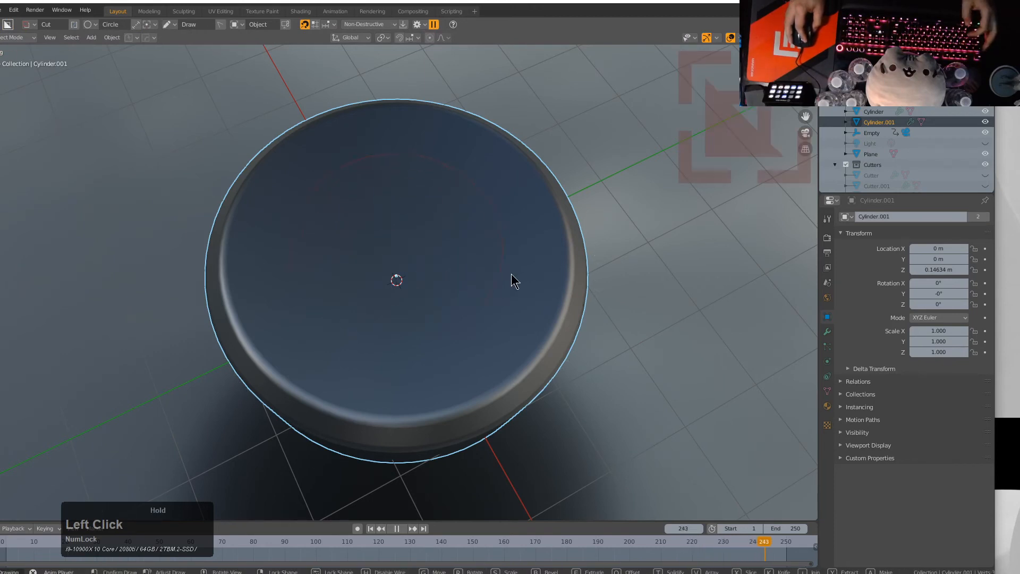
{"action": "left_click_drag", "start_coordinate": [557, 288], "coordinate": [563, 284]}
{"action": "key", "text": "e"}
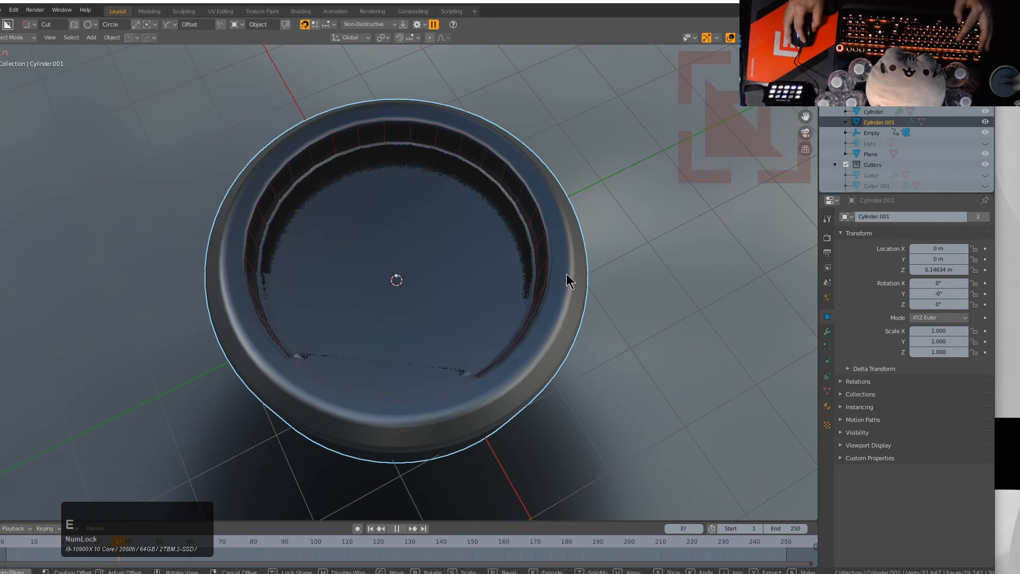
{"action": "left_click", "coordinate": [570, 266], "text": "shift"}
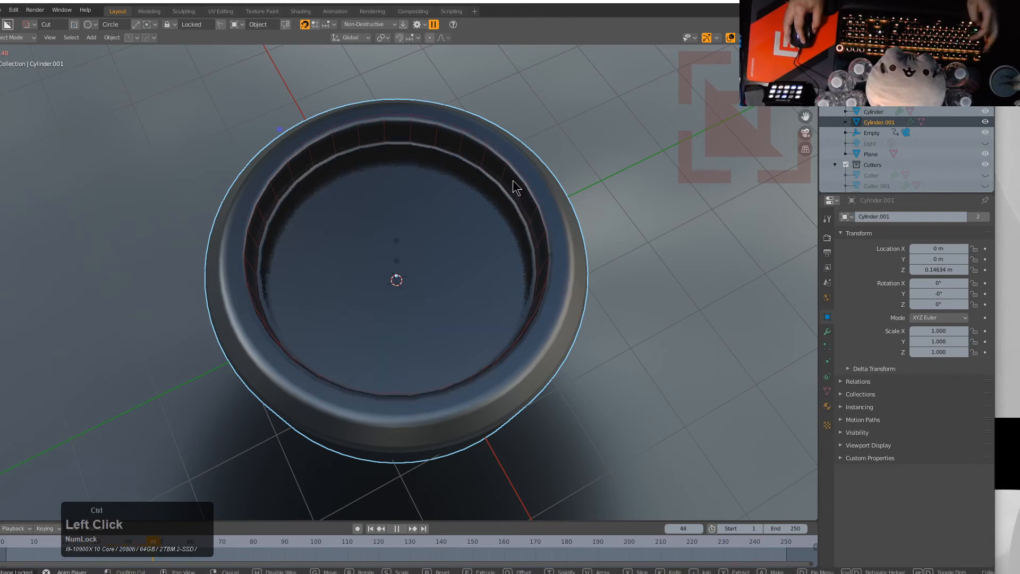
{"action": "key", "text": "ctrl+d"}
{"action": "left_click", "coordinate": [602, 225]}
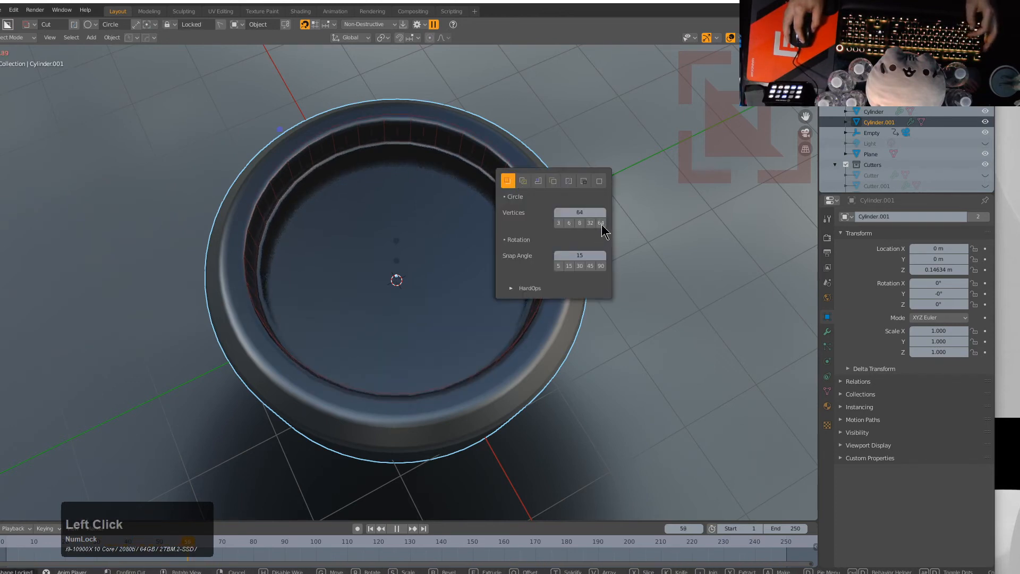
{"action": "left_click", "coordinate": [439, 128], "text": "shift"}
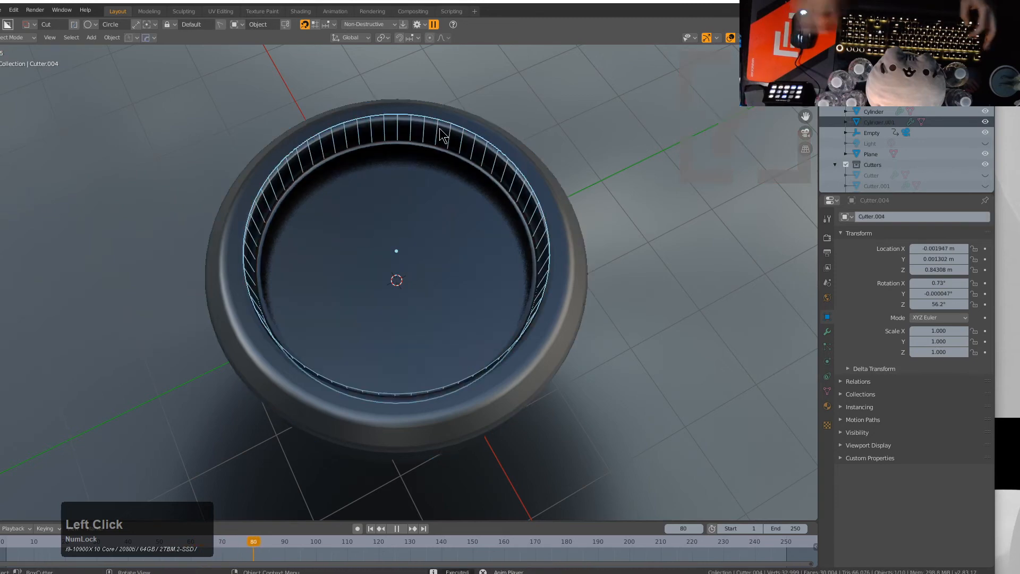
Step: Switch BoxCutter to the Box shape and return from local view to the full scene seen from above
{"action": "key", "text": "KP_7"}
{"action": "key", "text": "d"}
{"action": "left_click", "coordinate": [387, 172]}
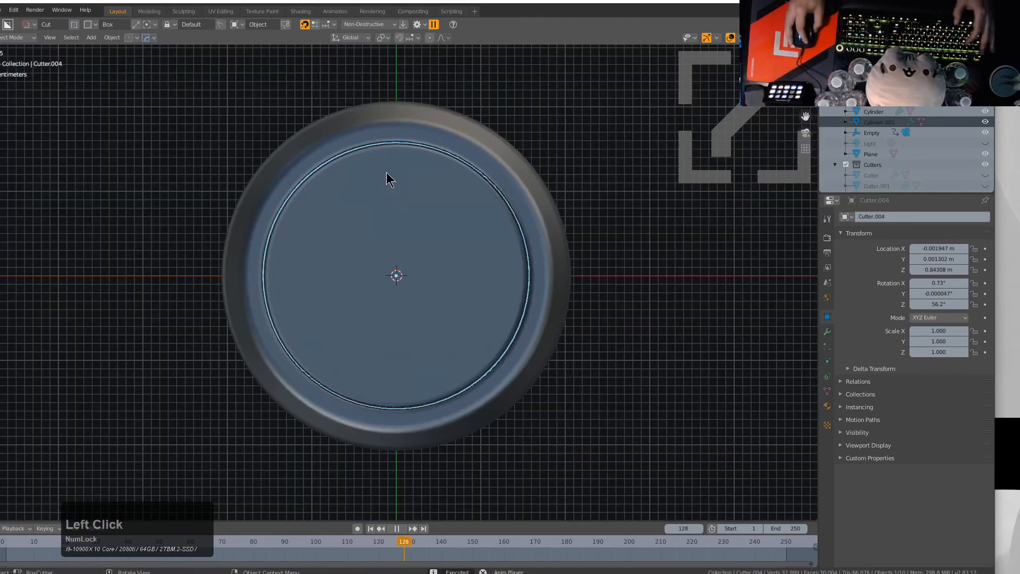
{"action": "left_click_drag", "start_coordinate": [376, 91], "coordinate": [420, 371]}
{"action": "key", "text": "Escape"}
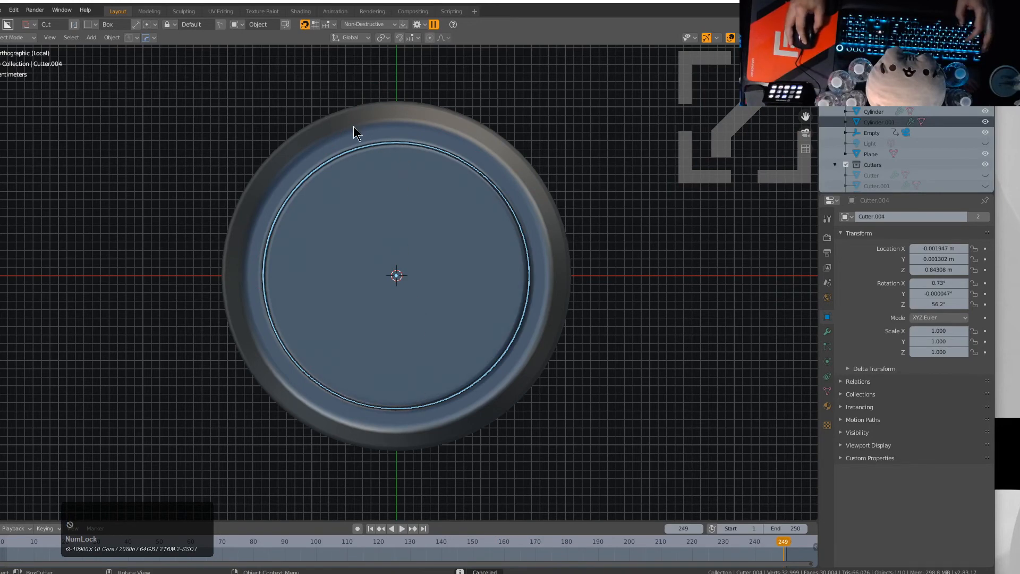
{"action": "key", "text": "KP_Divide"}
{"action": "key", "text": "KP_7"}
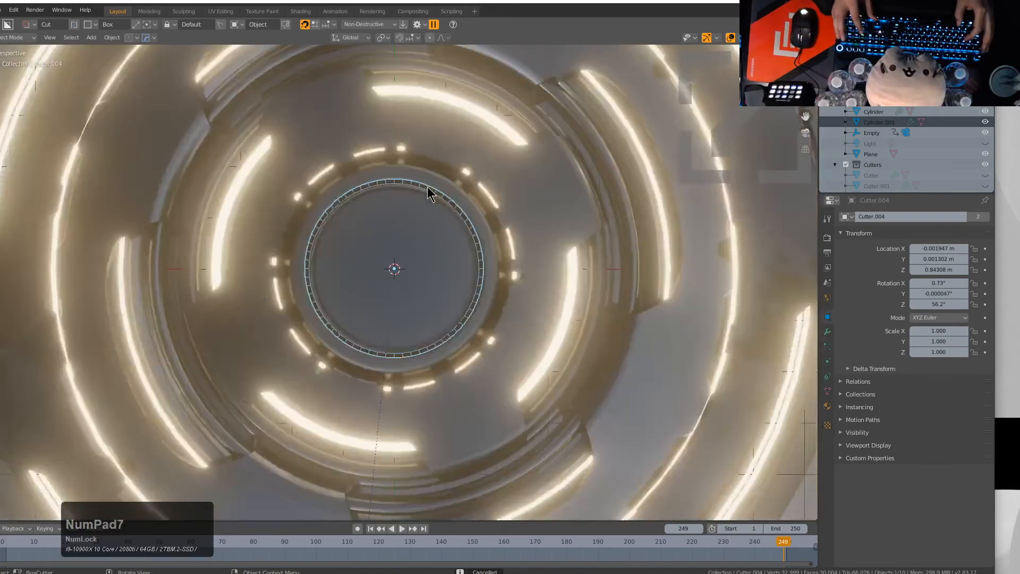
Step: Cut a narrow vertical box strip through the circular cutter in orthographic view to form a bar across the recess
{"action": "key", "text": "KP_5"}
{"action": "left_click_drag", "start_coordinate": [387, 143], "coordinate": [406, 394]}
{"action": "scroll", "coordinate": [431, 279], "scroll_direction": "up", "scroll_amount": 2}
{"action": "middle_click_drag", "start_coordinate": [420, 370], "coordinate": [433, 305]}
{"action": "scroll", "coordinate": [437, 298], "scroll_direction": "up", "scroll_amount": 2}
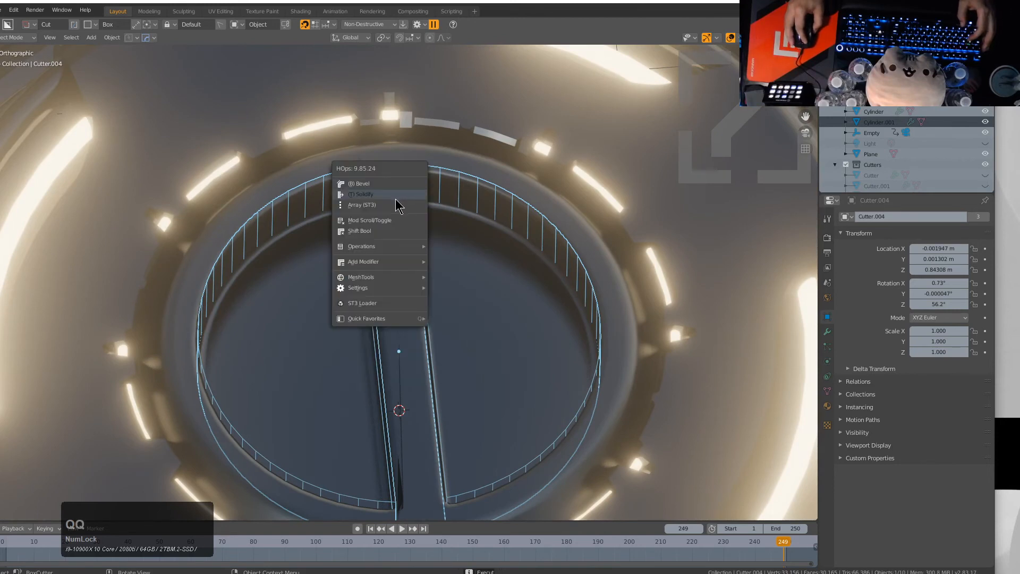
Step: Bring up the strip's cutter with HOps Mod Scroll/Toggle, widen it to an X scale of 1.391, and shift it along X
{"action": "left_click", "coordinate": [395, 222]}
{"action": "left_click", "coordinate": [463, 266]}
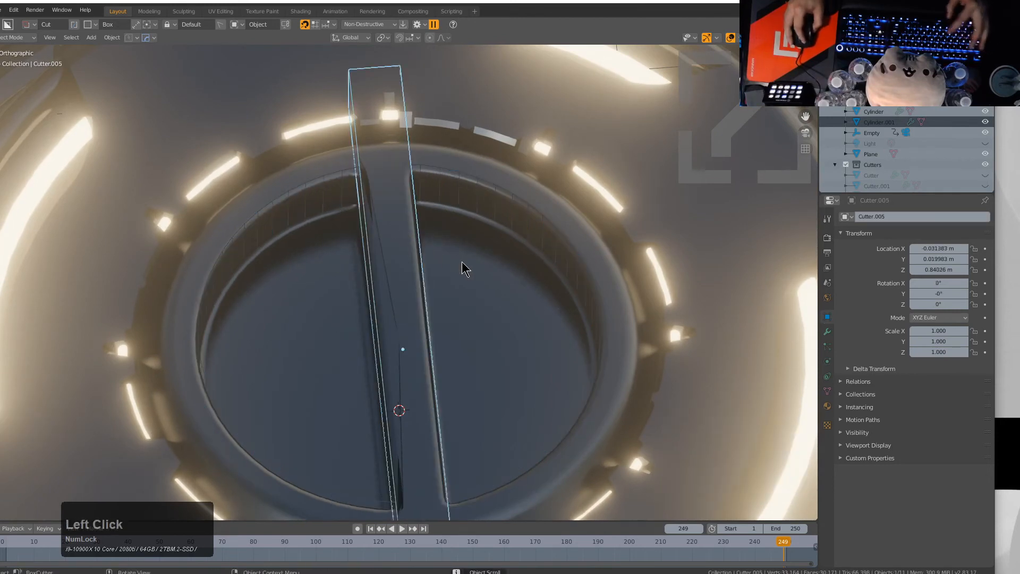
{"action": "key", "text": "g"}
{"action": "key", "text": "x"}
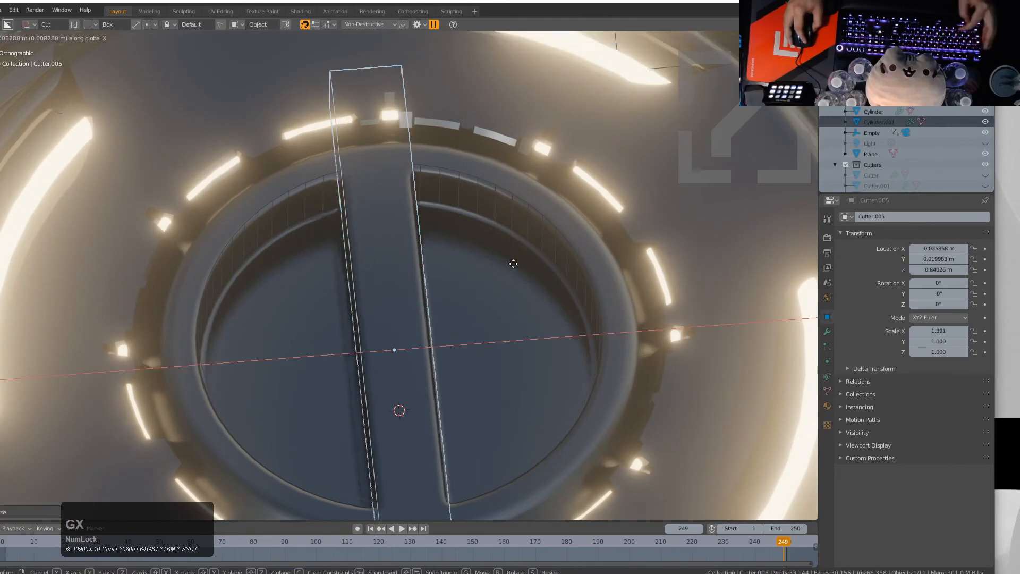
{"action": "scroll", "coordinate": [514, 264], "scroll_direction": "down", "scroll_amount": 3}
{"action": "mouse_move", "coordinate": [471, 278]}
{"action": "middle_mouse_down"}
{"action": "mouse_move", "coordinate": [458, 292]}
{"action": "mouse_move", "coordinate": [465, 298]}
{"action": "mouse_move", "coordinate": [428, 318]}
{"action": "mouse_move", "coordinate": [473, 262]}
{"action": "middle_mouse_up"}
{"action": "left_click", "coordinate": [428, 318]}
Step: Select the central cylinder and mirror it across its local X axis with the HOps mirror gizmo
{"action": "scroll", "coordinate": [425, 317], "scroll_direction": "down", "scroll_amount": 3}
{"action": "key", "text": "KP_7"}
{"action": "scroll", "coordinate": [420, 317], "scroll_direction": "up", "scroll_amount": 4}
{"action": "left_click", "coordinate": [408, 306]}
{"action": "left_click", "coordinate": [407, 299]}
{"action": "key", "text": "g"}
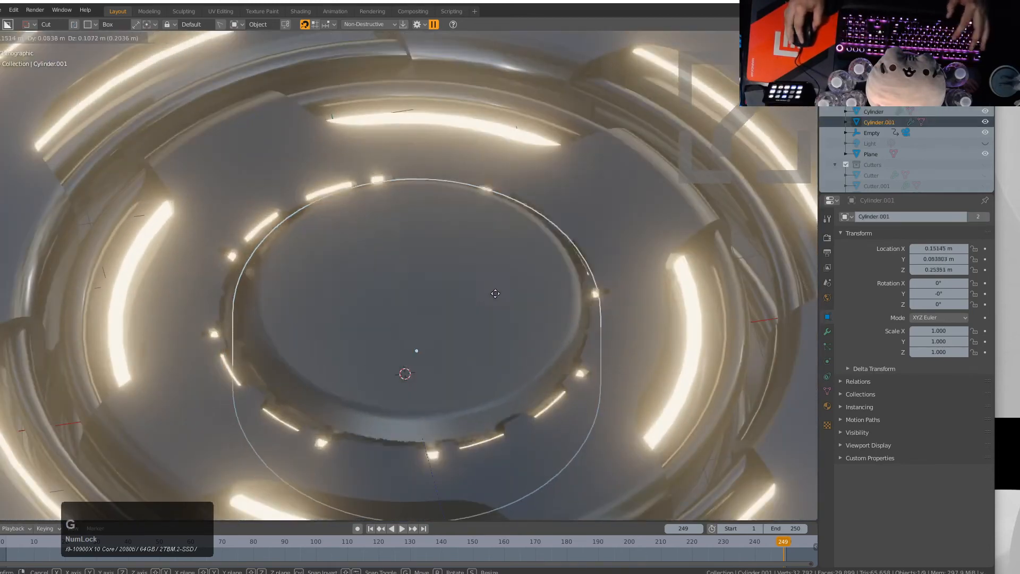
{"action": "right_click", "coordinate": [477, 304]}
{"action": "right_click", "coordinate": [495, 298]}
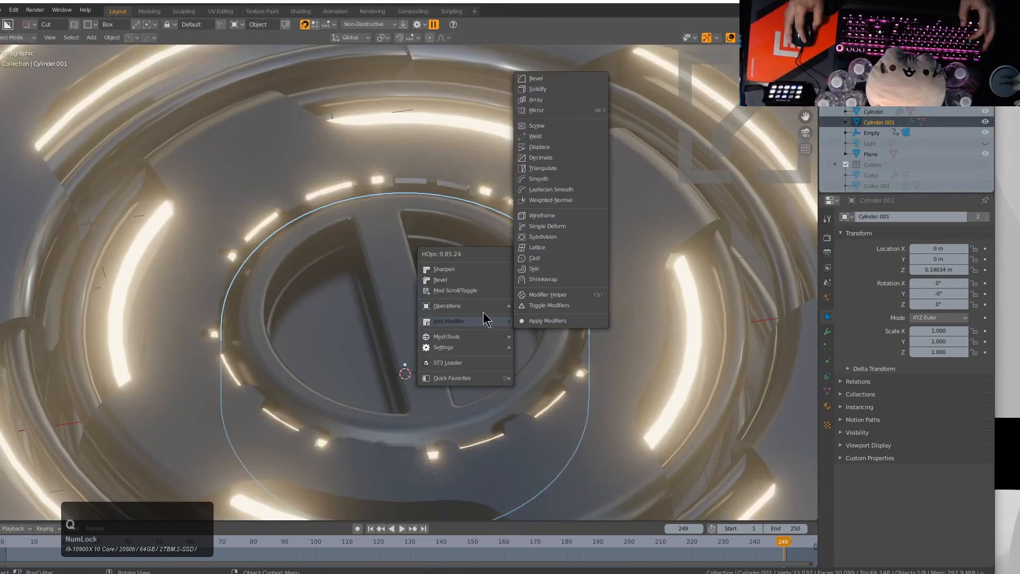
{"action": "key", "text": "alt+q"}
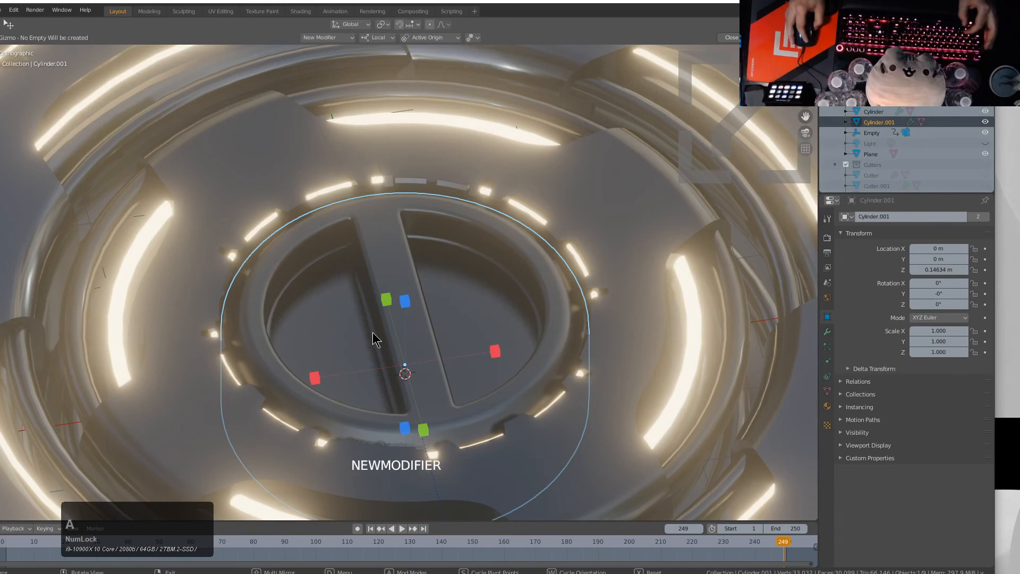
{"action": "left_click", "coordinate": [314, 378]}
{"action": "middle_click_drag", "start_coordinate": [316, 379], "coordinate": [392, 347]}
{"action": "scroll", "coordinate": [402, 275], "scroll_direction": "up", "scroll_amount": 3}
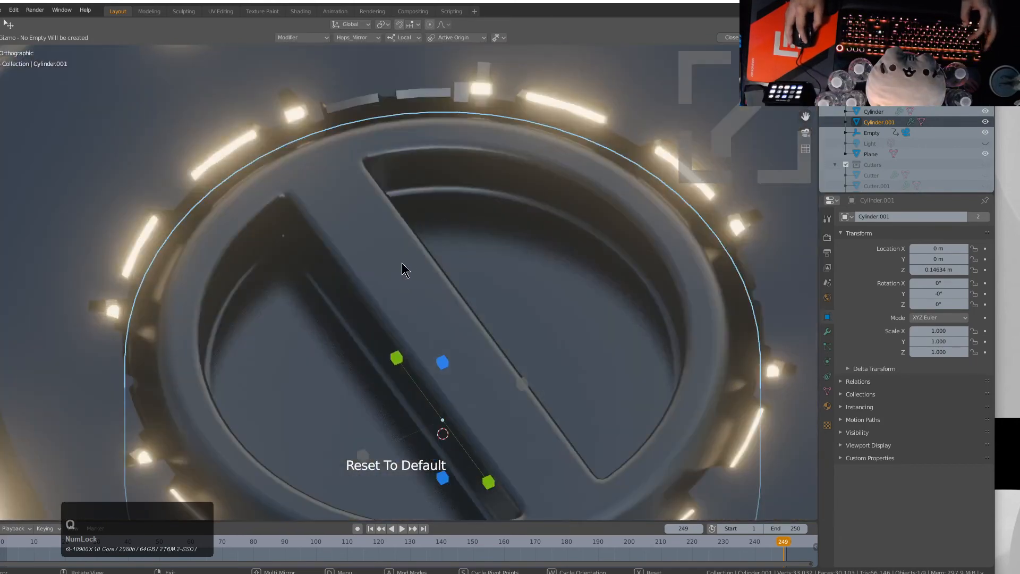
{"action": "right_click", "coordinate": [427, 299]}
Step: Adjust the central cylinder's last bevel with HOps to a width of about 0.067 with 3 segments
{"action": "middle_click_drag", "start_coordinate": [439, 298], "coordinate": [391, 265]}
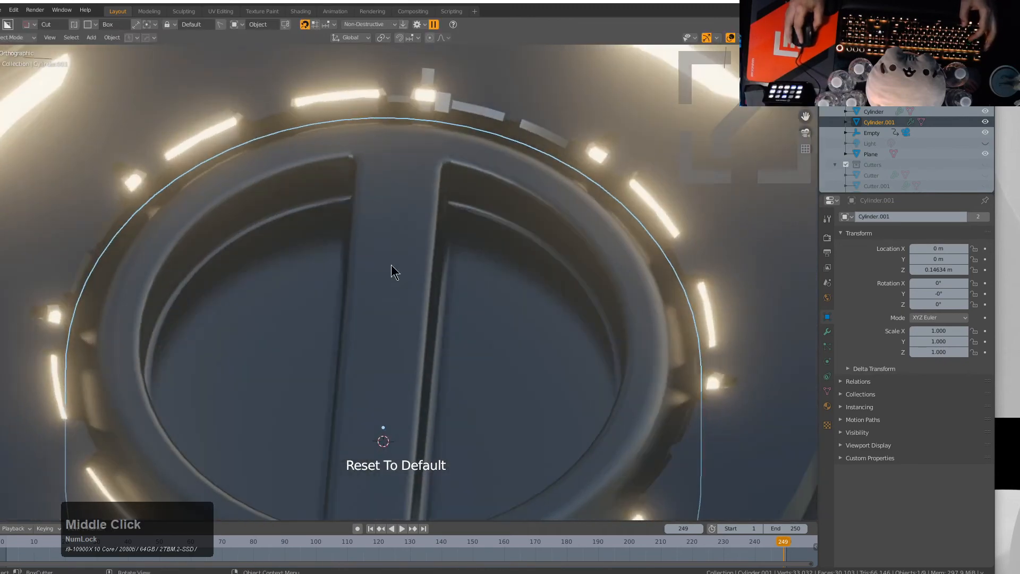
{"action": "left_click", "coordinate": [359, 208]}
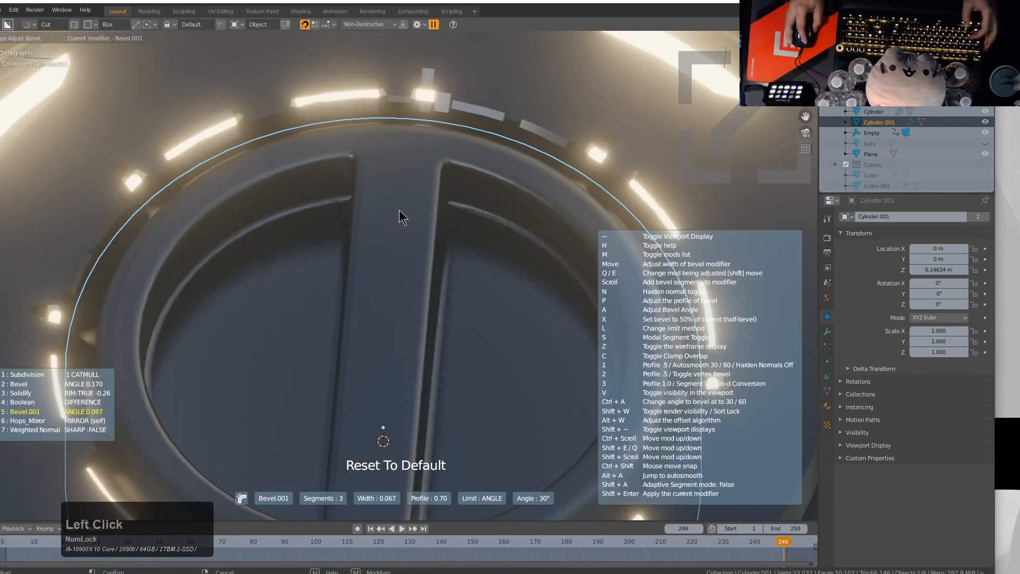
{"action": "left_click", "coordinate": [403, 210]}
{"action": "scroll", "coordinate": [353, 301], "scroll_direction": "down", "scroll_amount": 5}
Step: Apply the central cylinder's modifiers with HOps Smart Apply
{"action": "key", "text": "q"}
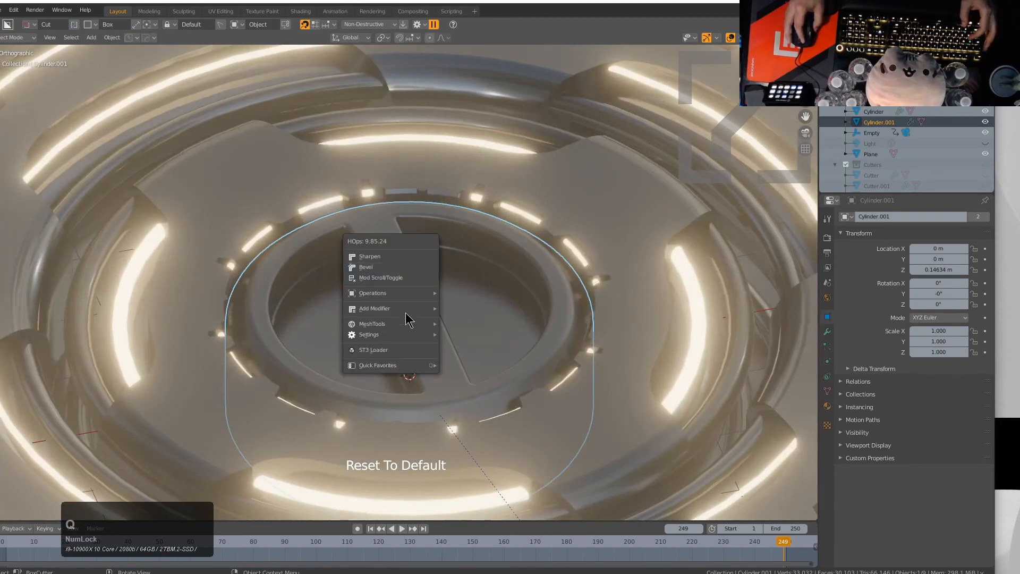
{"action": "mouse_move", "coordinate": [405, 322]}
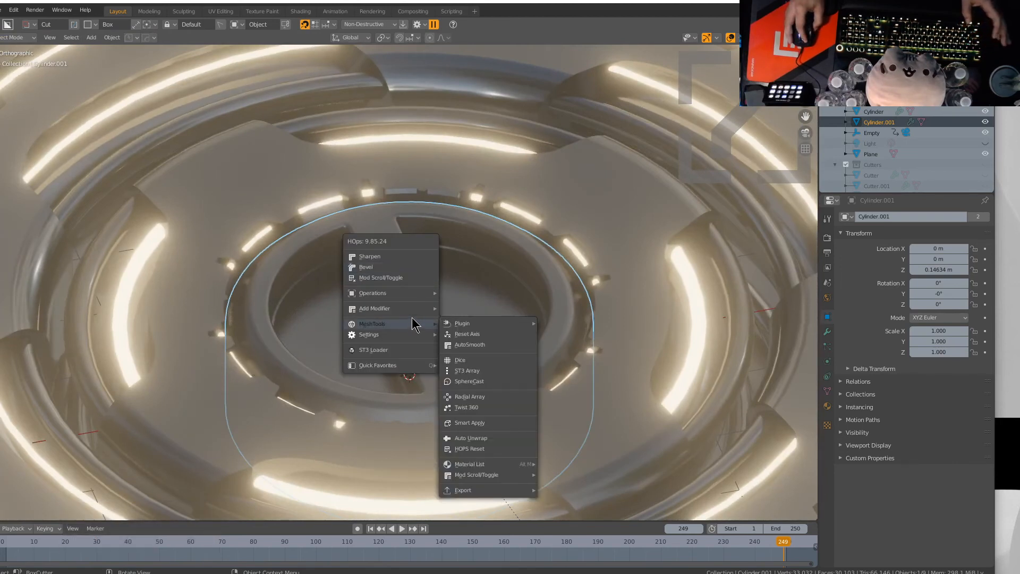
{"action": "left_click", "coordinate": [469, 422]}
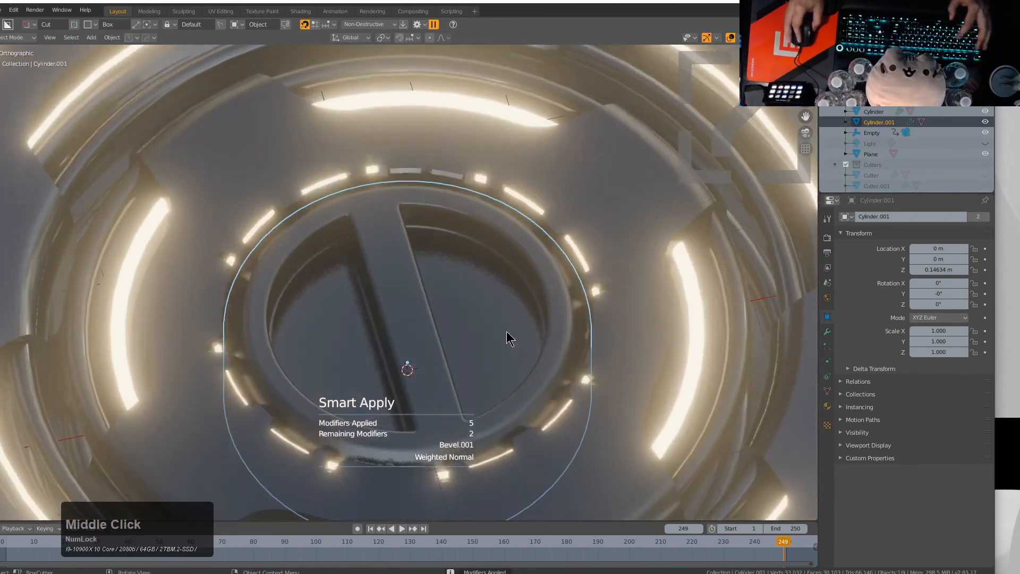
{"action": "key", "text": "r"}
{"action": "key", "text": "z"}
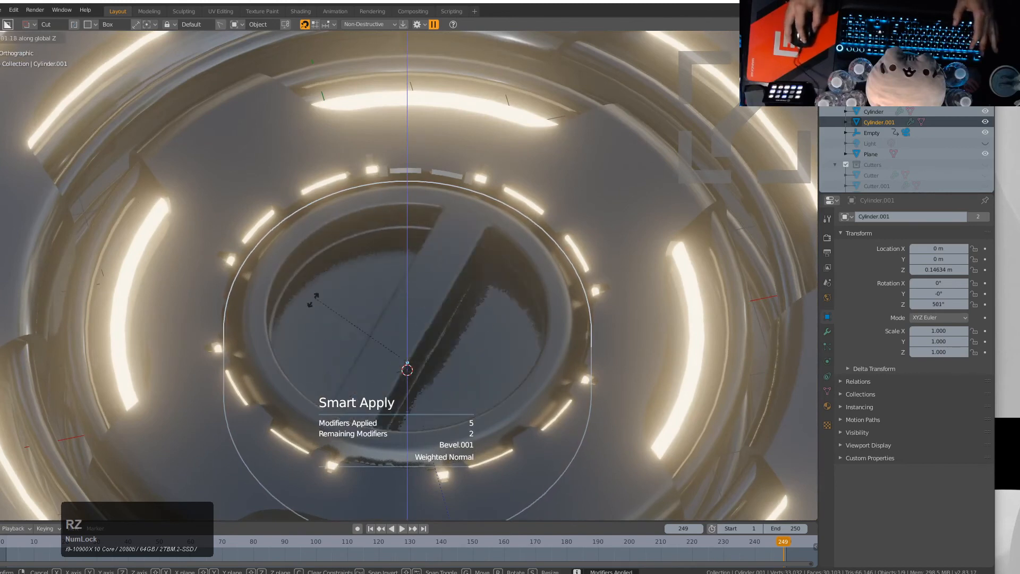
{"action": "key", "text": "Escape"}
Step: Drive the central cylinder's Z rotation with the expression #frame*0.15 and play the animation
{"action": "key", "text": "n"}
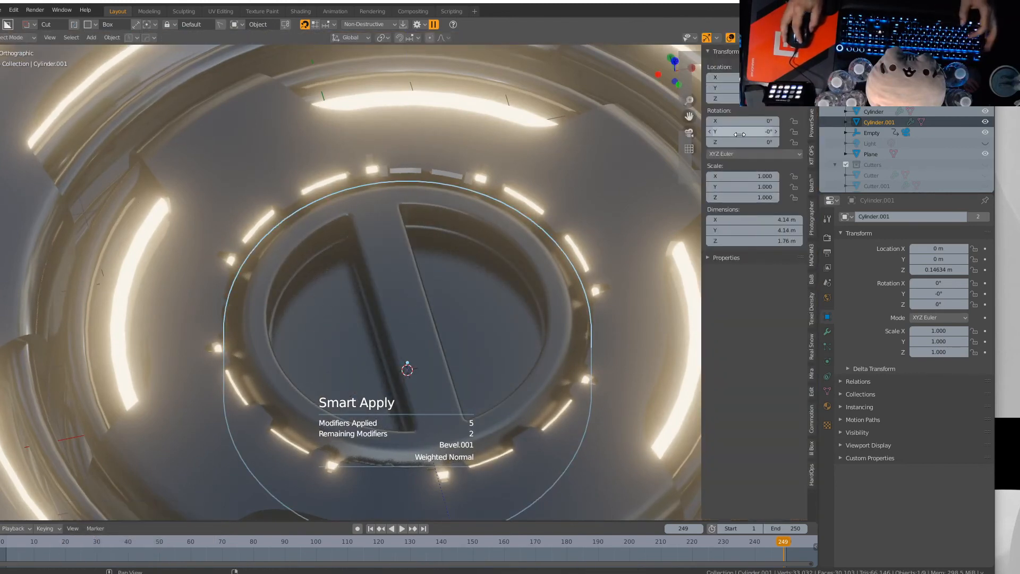
{"action": "mouse_move", "coordinate": [739, 146]}
{"action": "left_mouse_down"}
{"action": "mouse_move", "coordinate": [787, 146]}
{"action": "mouse_move", "coordinate": [739, 145]}
{"action": "left_mouse_up"}
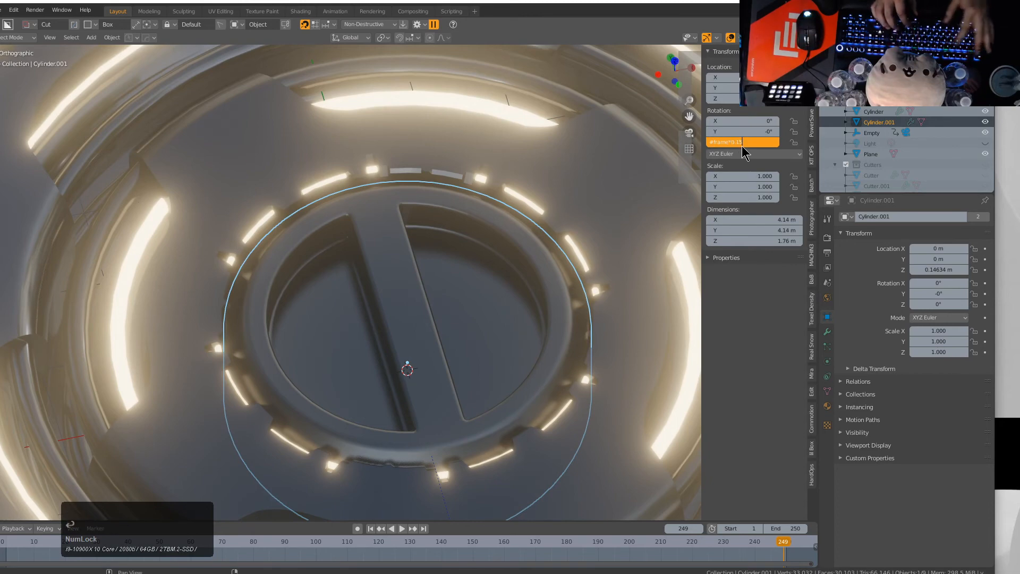
{"action": "key", "text": "Return"}
{"action": "key", "text": "space"}
Step: Add a mesh cylinder at the centre, scale it to about 0.822, and assign it the Emission.001 material
{"action": "middle_click_drag", "start_coordinate": [487, 179], "coordinate": [488, 289]}
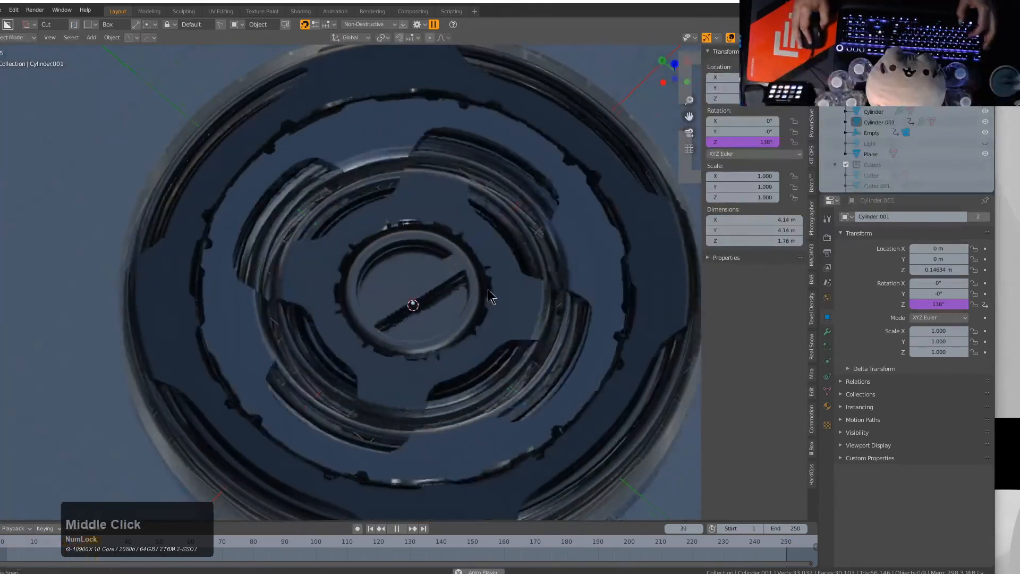
{"action": "left_click", "coordinate": [417, 297]}
{"action": "left_click", "coordinate": [419, 292]}
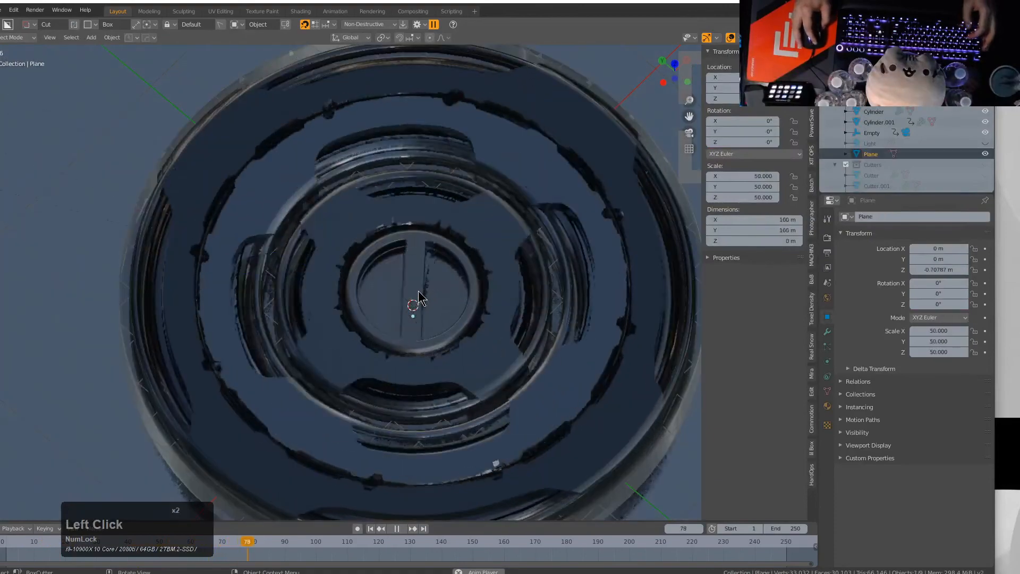
{"action": "left_click", "coordinate": [420, 289]}
{"action": "key", "text": "shift+a"}
{"action": "mouse_move", "coordinate": [456, 285]}
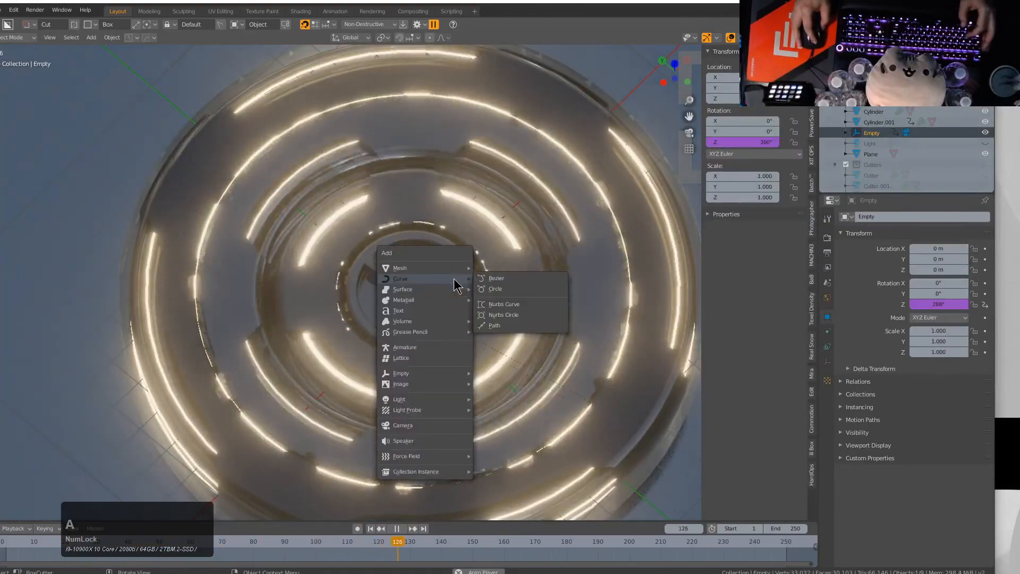
{"action": "left_click", "coordinate": [433, 268]}
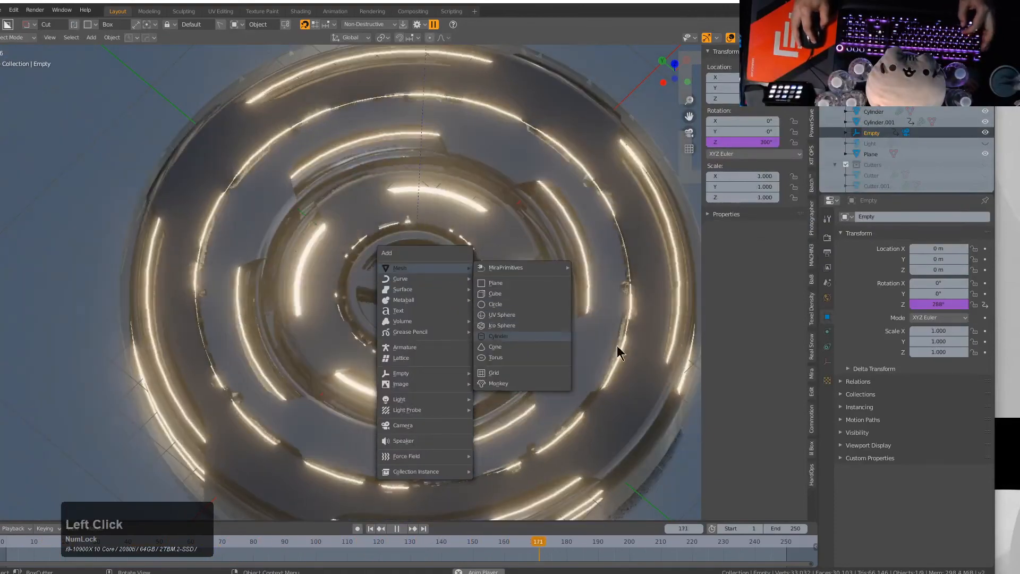
{"action": "left_click", "coordinate": [498, 336]}
{"action": "key", "text": "s"}
{"action": "left_click", "coordinate": [512, 323]}
{"action": "key", "text": "alt+m"}
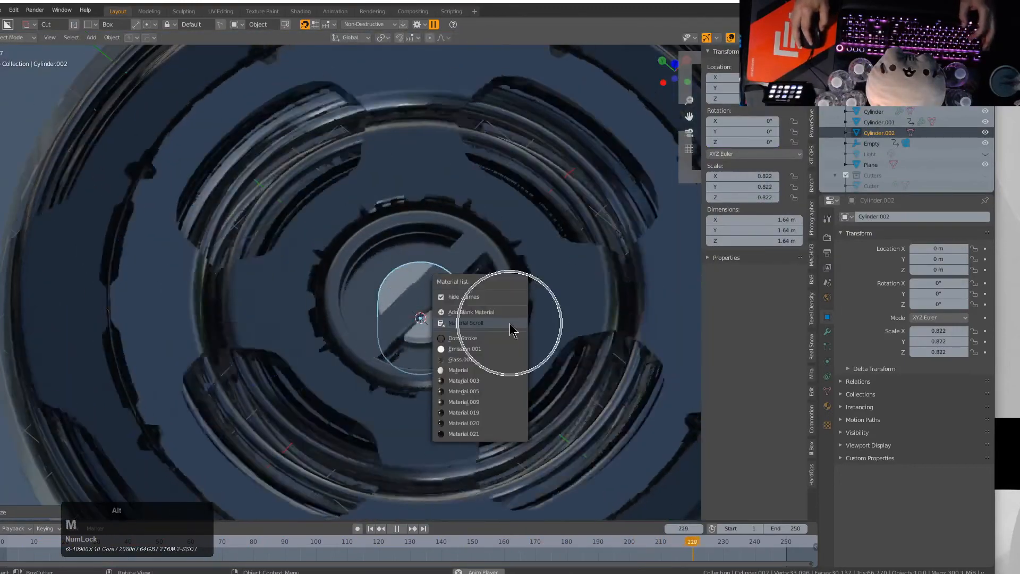
{"action": "left_click", "coordinate": [485, 359]}
Step: Shrink the small emissive cylinder to about 0.427 in X and Y and 0.288 in Z, and raise it along Z
{"action": "key", "text": "s"}
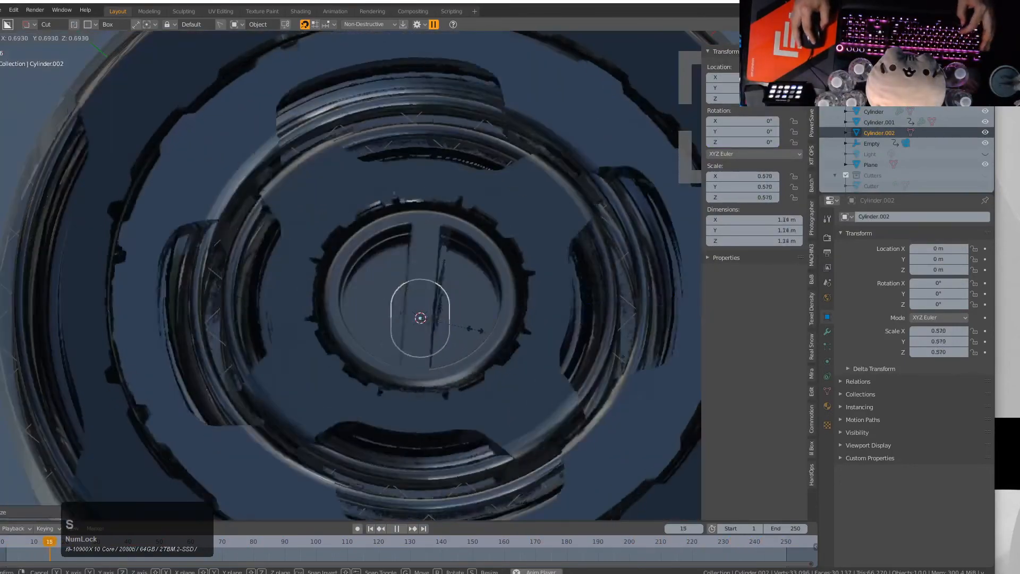
{"action": "left_click", "coordinate": [461, 327]}
{"action": "key", "text": "s"}
{"action": "key", "text": "z"}
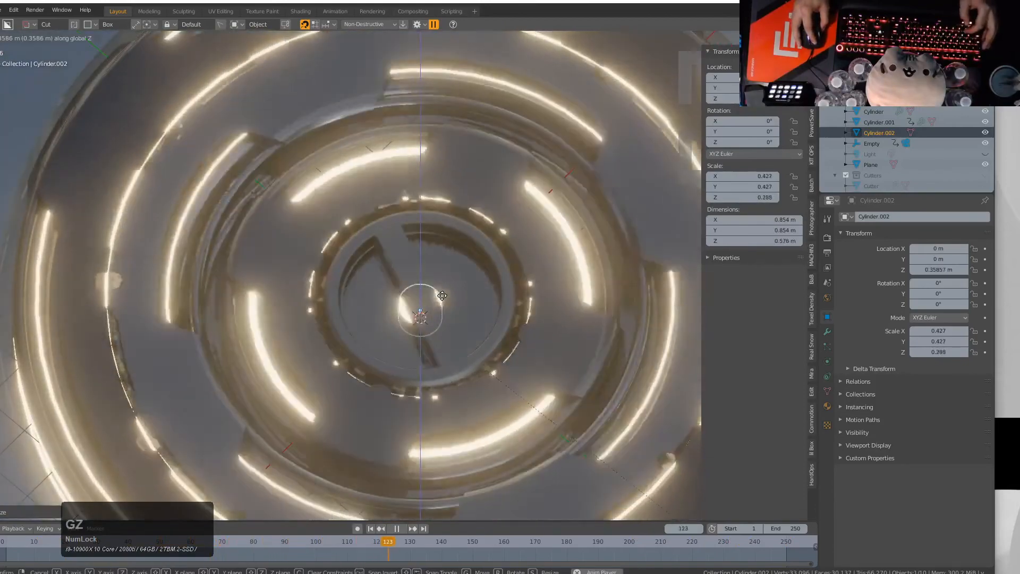
{"action": "left_click", "coordinate": [451, 290]}
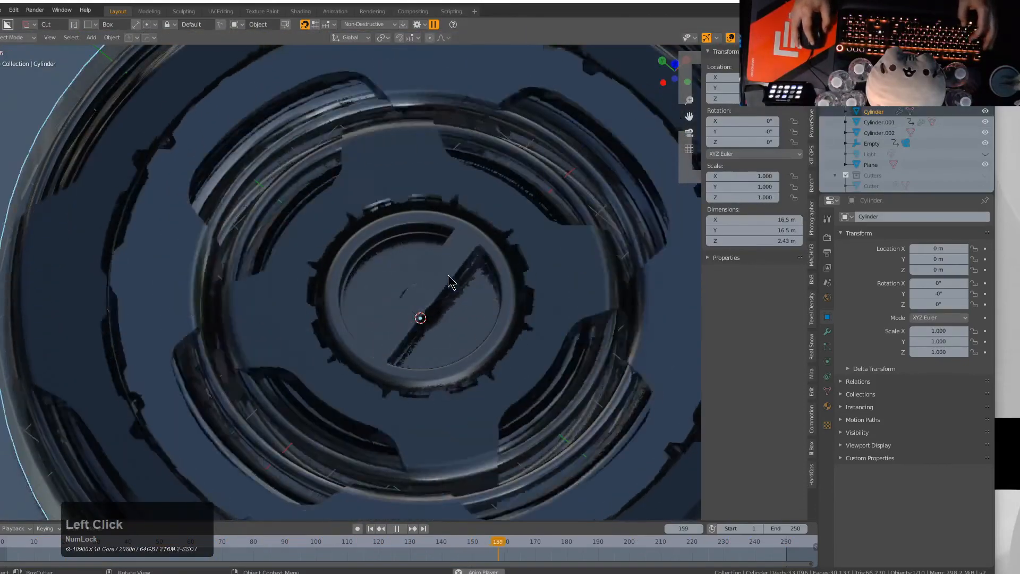
Step: Generate a cylinder around the central cap with the HOps To_Shape operation
{"action": "left_click", "coordinate": [448, 275]}
{"action": "left_click", "coordinate": [448, 275]}
{"action": "key", "text": "q"}
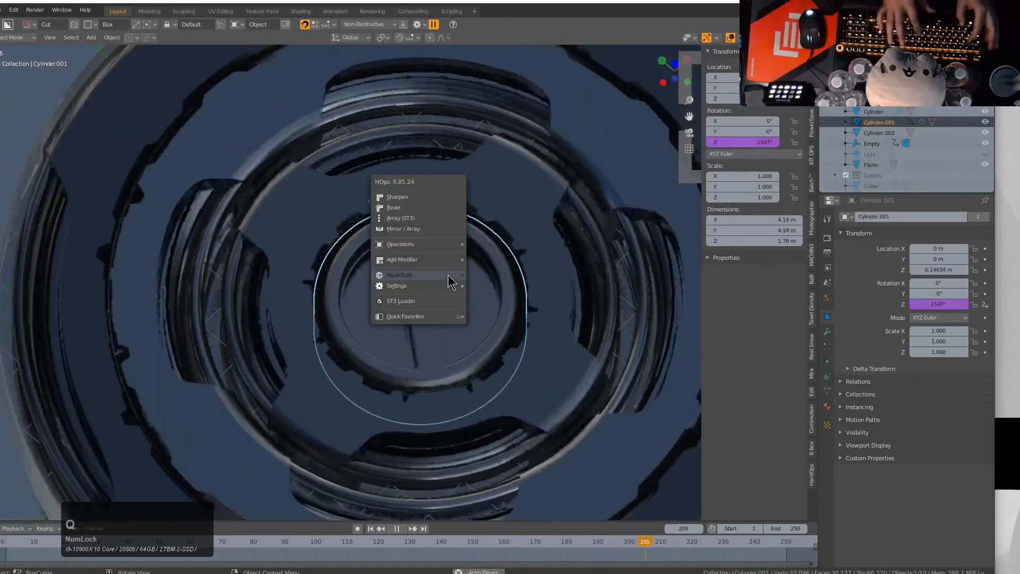
{"action": "key", "text": "o"}
{"action": "key", "text": "t"}
Step: Scale the new enclosing cylinder to about 0.704 in X and Y and 1.55 in Z
{"action": "key", "text": "s"}
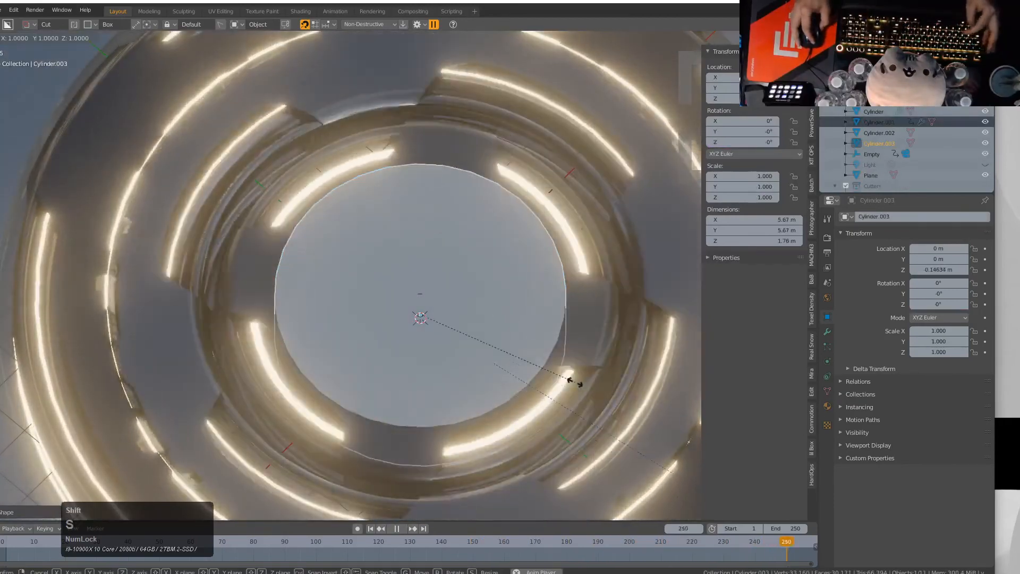
{"action": "key", "text": "shift+z"}
{"action": "left_click", "coordinate": [500, 355]}
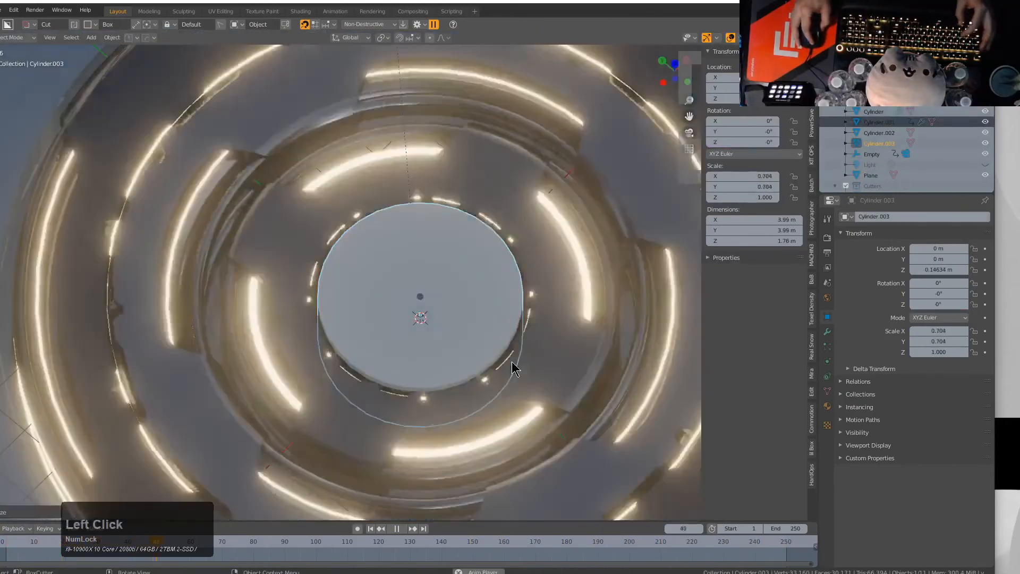
{"action": "key", "text": "s"}
{"action": "key", "text": "z"}
{"action": "left_click", "coordinate": [502, 356]}
Step: Bevel the enclosing cylinder with HOps to a width of about 0.118 with 6 segments
{"action": "key", "text": "q"}
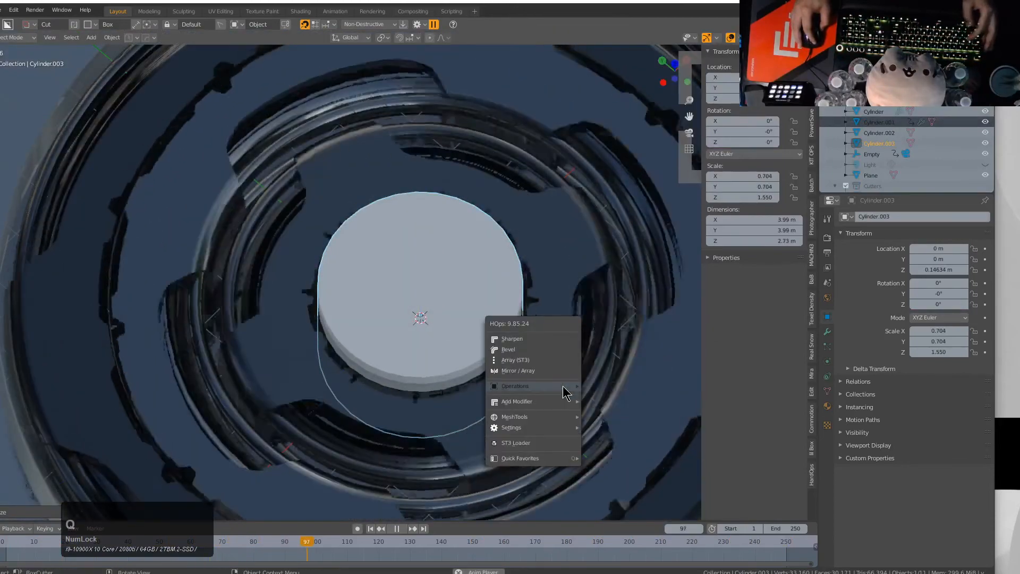
{"action": "left_click", "coordinate": [530, 351]}
{"action": "scroll", "coordinate": [478, 343], "scroll_direction": "up", "scroll_amount": 2}
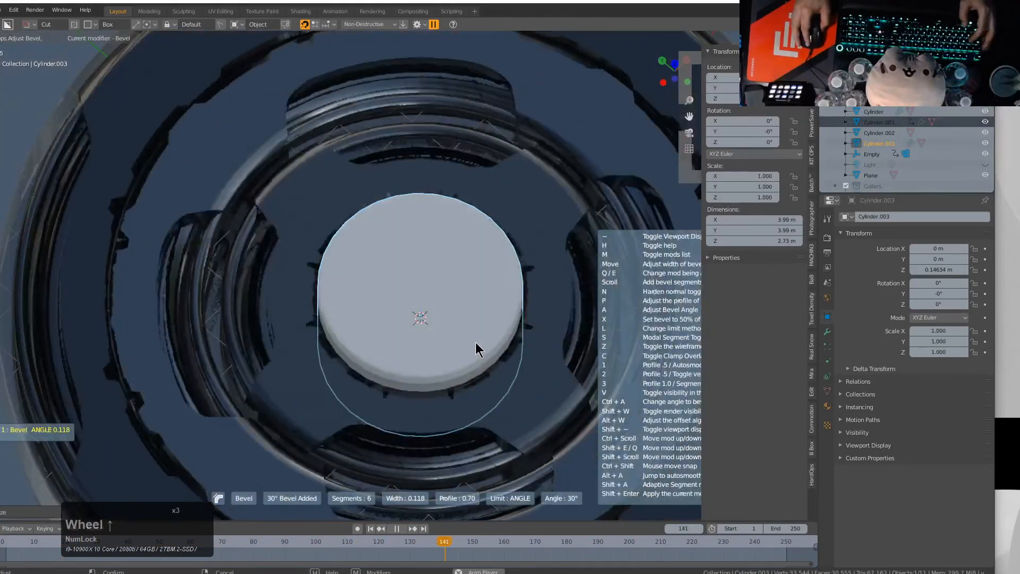
{"action": "left_click", "coordinate": [476, 342]}
Step: Assign the Glass.001 material to the enclosing cylinder and lower it to a Z location of about -0.228 m
{"action": "key", "text": "m"}
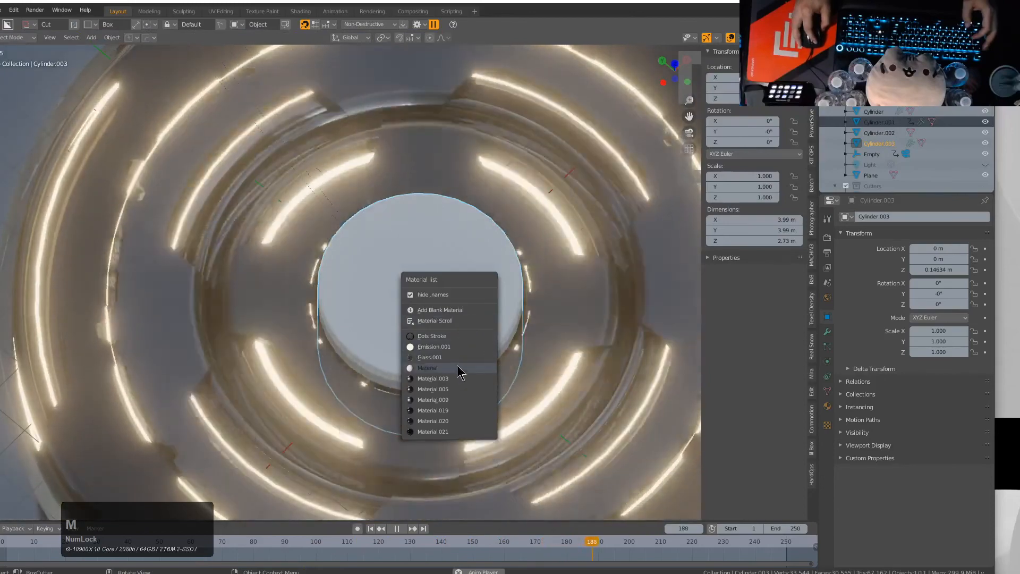
{"action": "left_click", "coordinate": [457, 366]}
{"action": "scroll", "coordinate": [482, 332], "scroll_direction": "down", "scroll_amount": 3}
{"action": "middle_click_drag", "start_coordinate": [483, 330], "coordinate": [487, 306]}
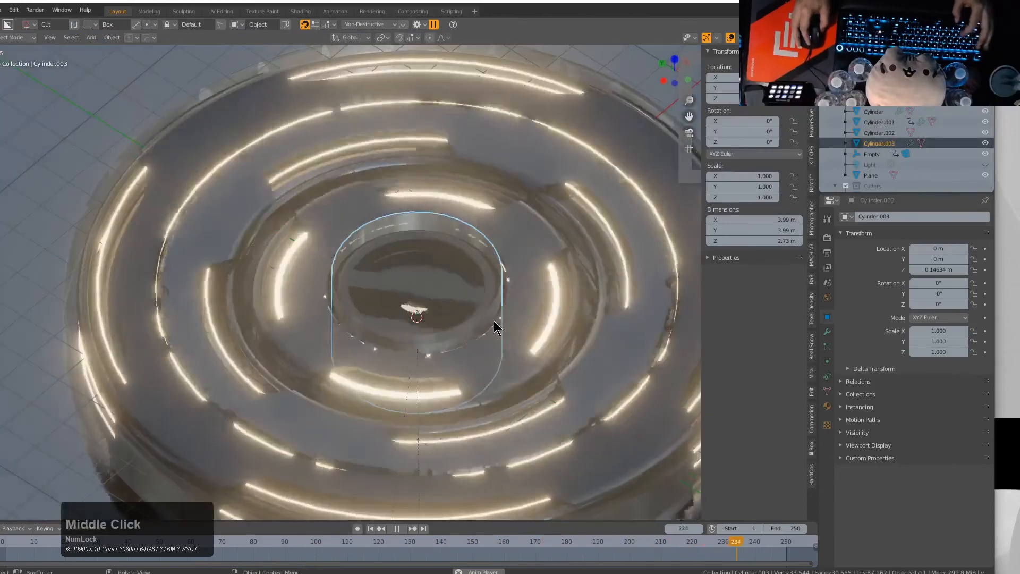
{"action": "key", "text": "g"}
{"action": "key", "text": "z"}
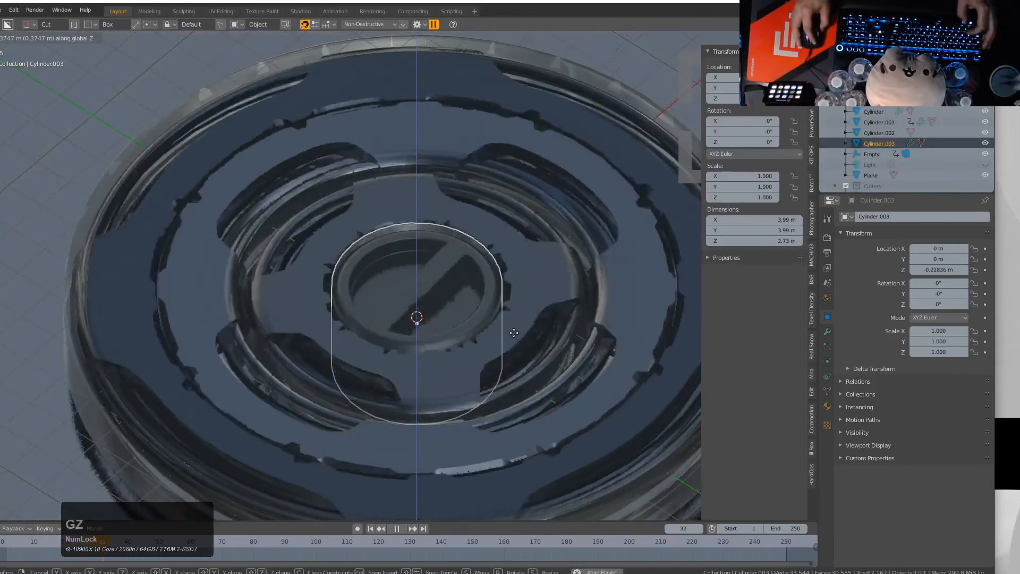
{"action": "left_click", "coordinate": [509, 330]}
Step: Deselect everything and save the file
{"action": "key", "text": "a"}
{"action": "key", "text": "a"}
{"action": "scroll", "coordinate": [508, 331], "scroll_direction": "down", "scroll_amount": 4}
{"action": "middle_click_drag", "start_coordinate": [505, 331], "coordinate": [457, 349]}
{"action": "scroll", "coordinate": [458, 349], "scroll_direction": "up", "scroll_amount": 3}
{"action": "scroll", "coordinate": [458, 348], "scroll_direction": "down", "scroll_amount": 4}
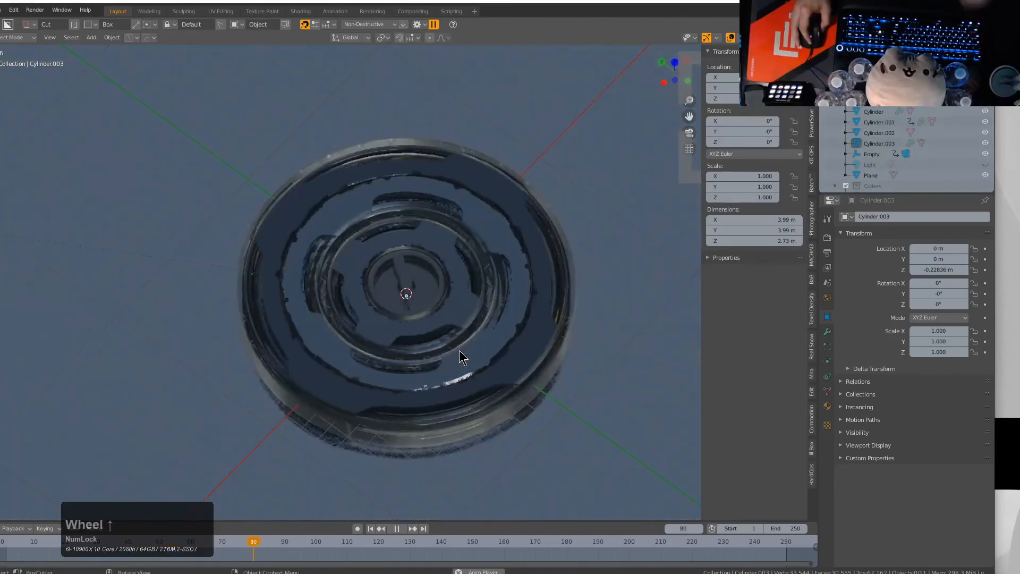
{"action": "scroll", "coordinate": [459, 350], "scroll_direction": "up", "scroll_amount": 2}
{"action": "scroll", "coordinate": [459, 349], "scroll_direction": "down", "scroll_amount": 2}
{"action": "key", "text": "ctrl+s"}
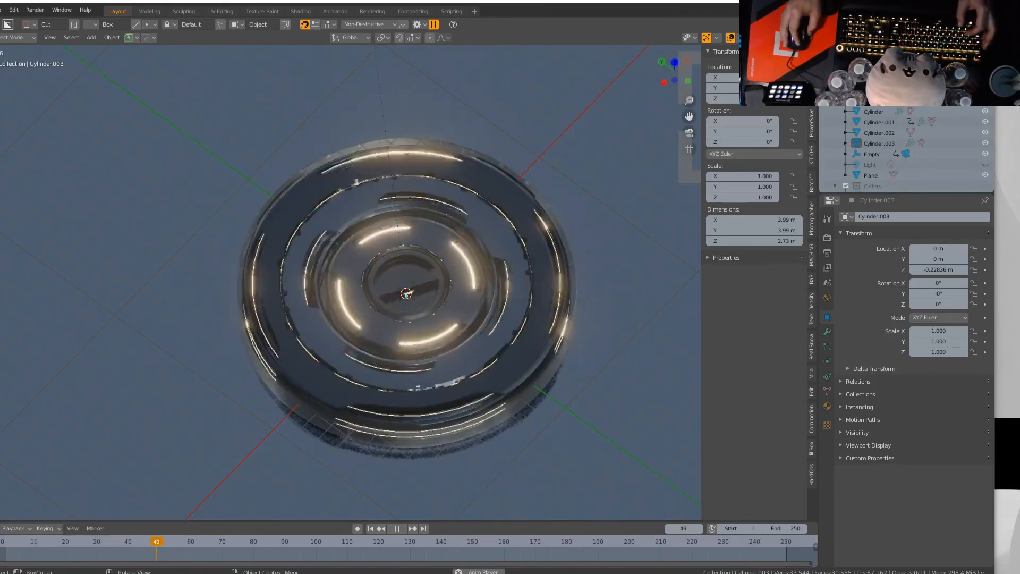
Step: Examine the playing ring animation from above and from a low side angle in perspective view
{"action": "left_click", "coordinate": [406, 293]}
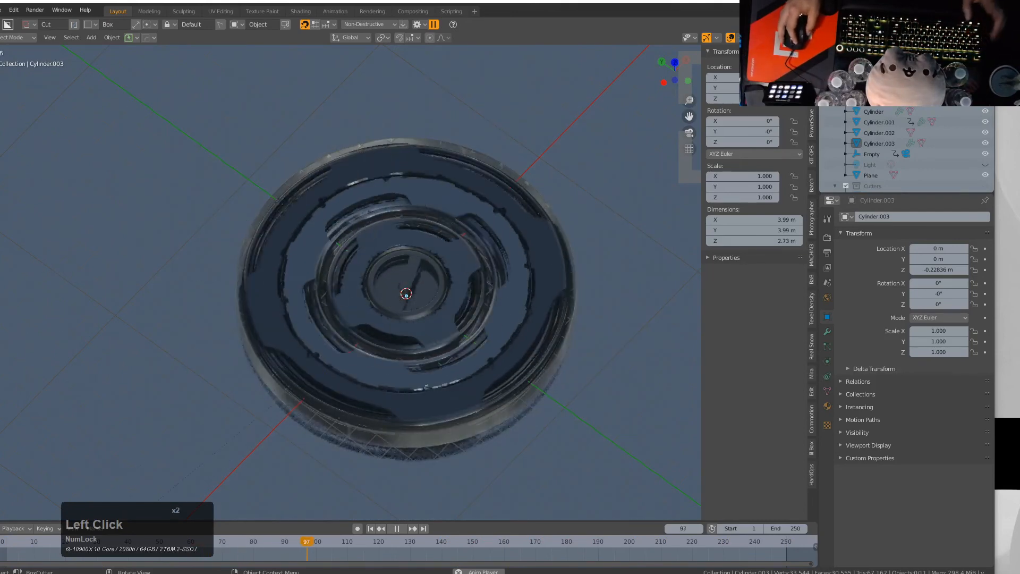
{"action": "left_click", "coordinate": [406, 293]}
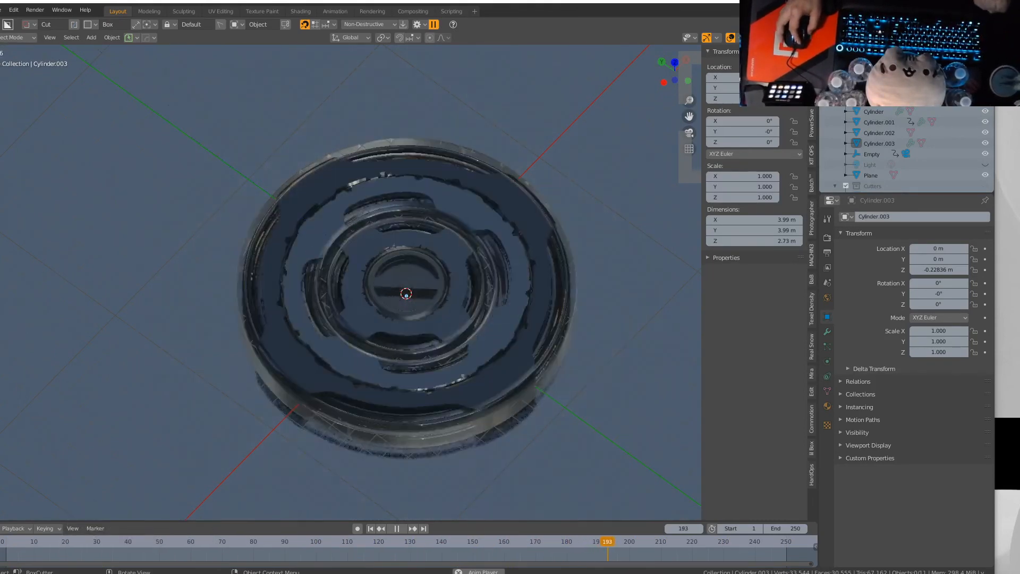
{"action": "left_click", "coordinate": [406, 292]}
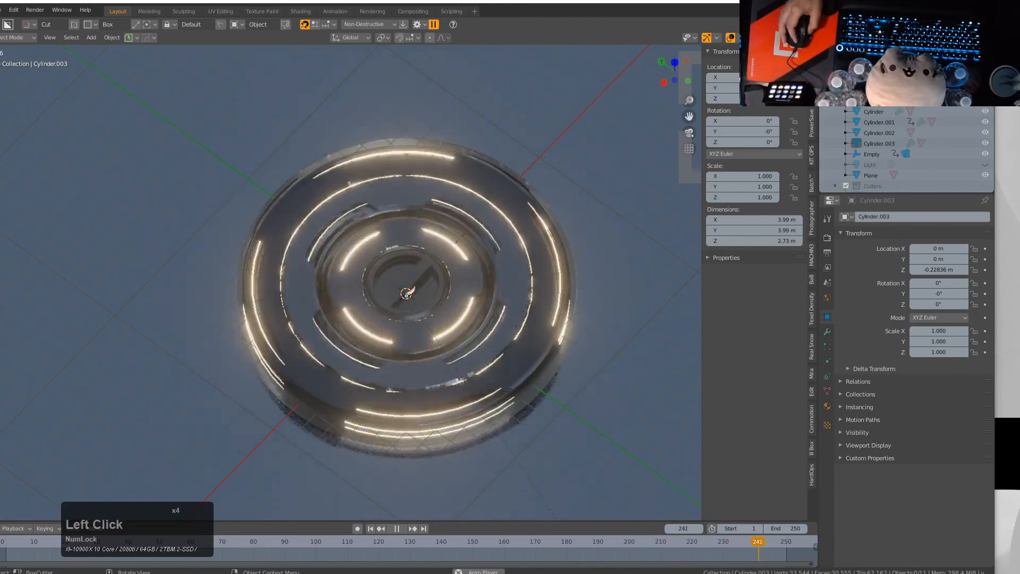
{"action": "scroll", "coordinate": [409, 288], "scroll_direction": "up", "scroll_amount": 3}
{"action": "scroll", "coordinate": [409, 289], "scroll_direction": "down", "scroll_amount": 3}
{"action": "middle_click_drag", "start_coordinate": [409, 292], "coordinate": [318, 342]}
{"action": "key", "text": "KP_5"}
{"action": "scroll", "coordinate": [375, 322], "scroll_direction": "up", "scroll_amount": 1}
{"action": "scroll", "coordinate": [297, 329], "scroll_direction": "down", "scroll_amount": 2}
{"action": "scroll", "coordinate": [392, 347], "scroll_direction": "up", "scroll_amount": 4}
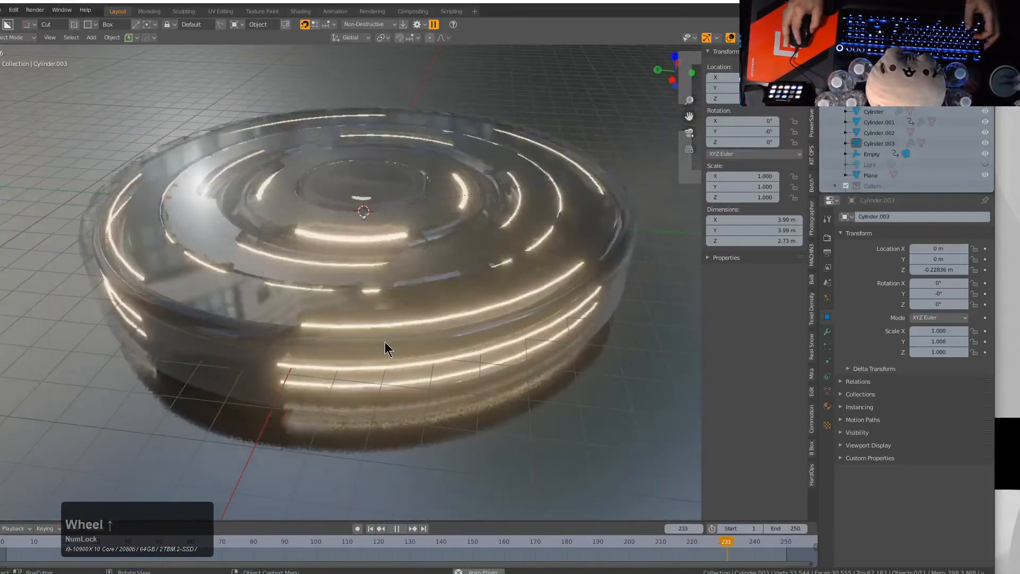
Step: Stop the animation and isolate the outer ring with the side tubes in local view
{"action": "left_click", "coordinate": [289, 352]}
{"action": "key", "text": "shift+space"}
{"action": "left_click", "coordinate": [248, 323]}
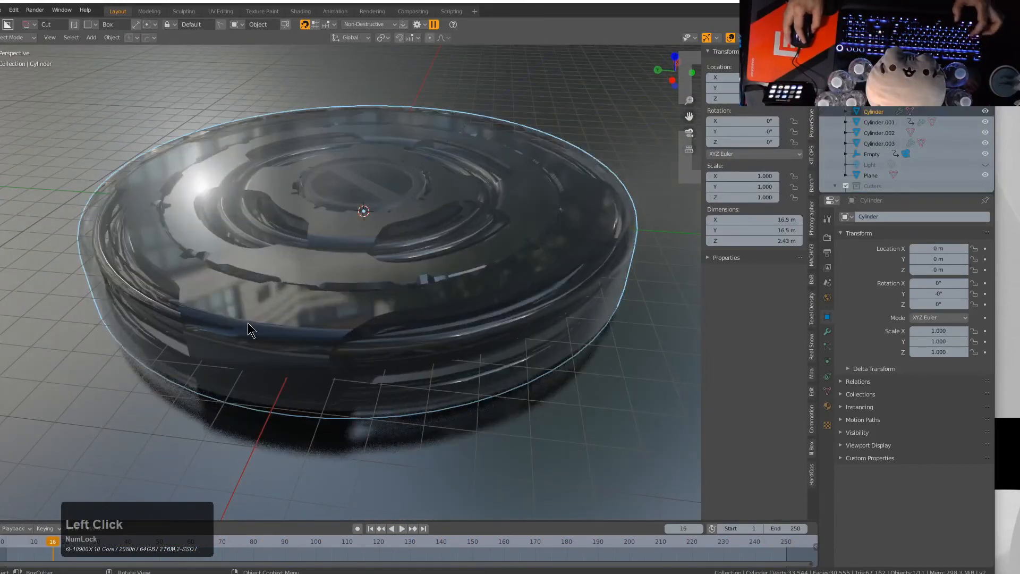
{"action": "middle_click_drag", "start_coordinate": [432, 353], "coordinate": [464, 382]}
{"action": "key", "text": "KP_Divide"}
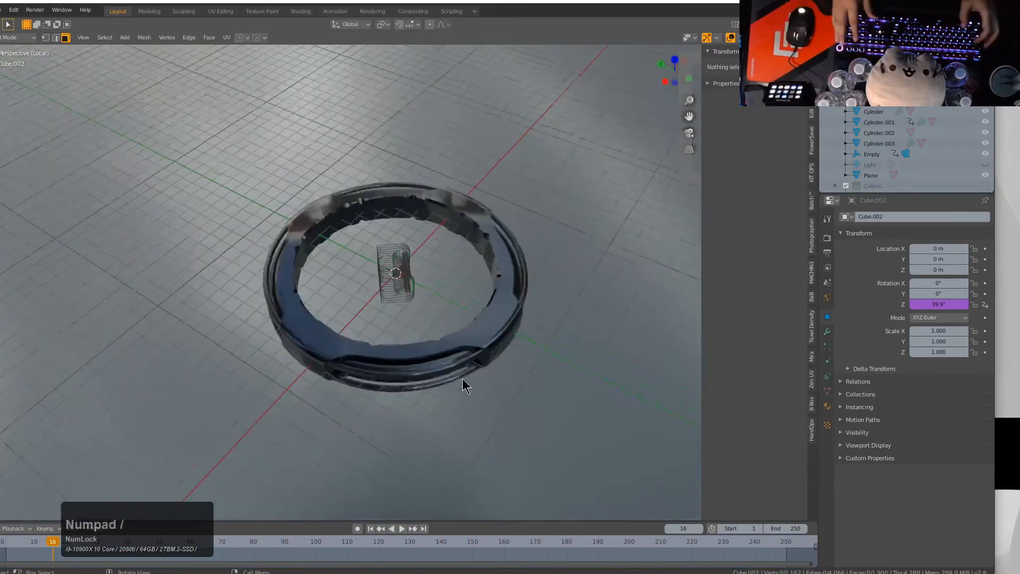
Step: Sharpen the isolated outer ring with HOps Sharpen at 30°
{"action": "key", "text": "Tab"}
{"action": "scroll", "coordinate": [499, 324], "scroll_direction": "up", "scroll_amount": 2}
{"action": "scroll", "coordinate": [500, 324], "scroll_direction": "up", "scroll_amount": 3}
{"action": "key", "text": "Tab"}
{"action": "middle_click_drag", "start_coordinate": [499, 324], "coordinate": [445, 321]}
{"action": "key", "text": "q"}
{"action": "left_click", "coordinate": [432, 311]}
Step: Select the two linked tubes in the ring's mesh and give them a blank HOps material
{"action": "key", "text": "Tab"}
{"action": "scroll", "coordinate": [419, 308], "scroll_direction": "up", "scroll_amount": 3}
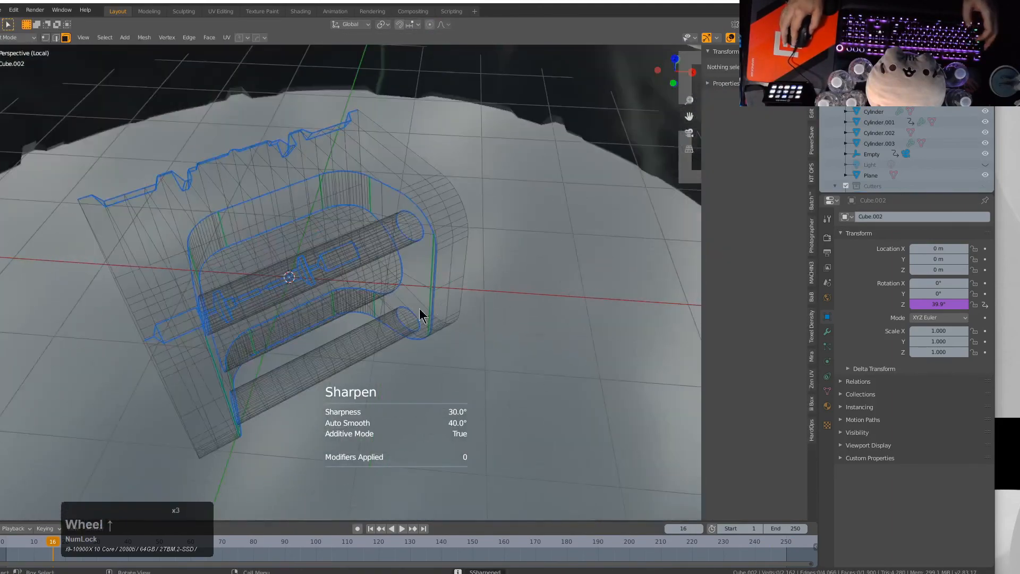
{"action": "scroll", "coordinate": [419, 308], "scroll_direction": "up", "scroll_amount": 2}
{"action": "key", "text": "1"}
{"action": "middle_click", "coordinate": [461, 243], "text": "alt"}
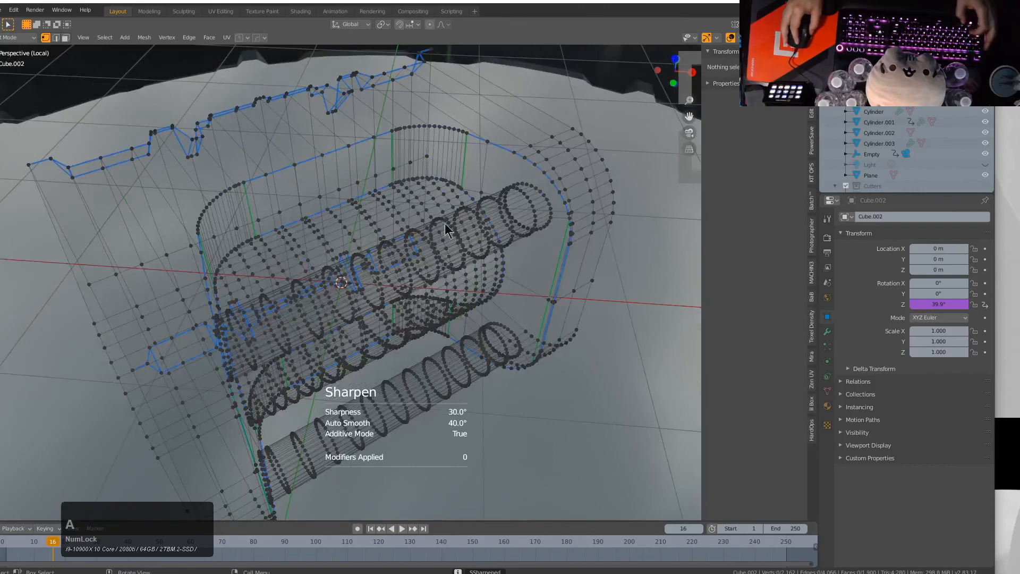
{"action": "key", "text": "3"}
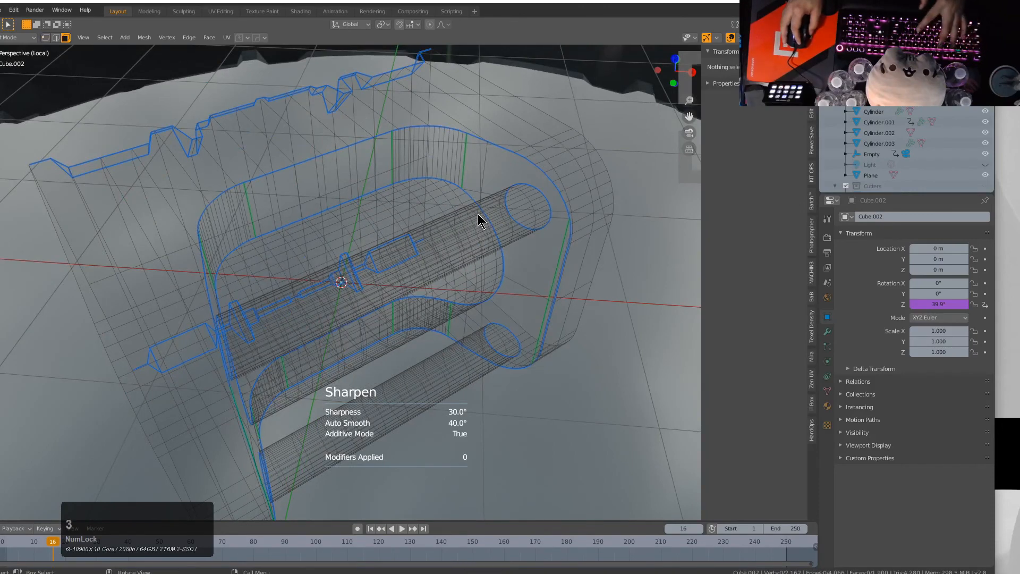
{"action": "key", "text": "l"}
{"action": "key", "text": "q"}
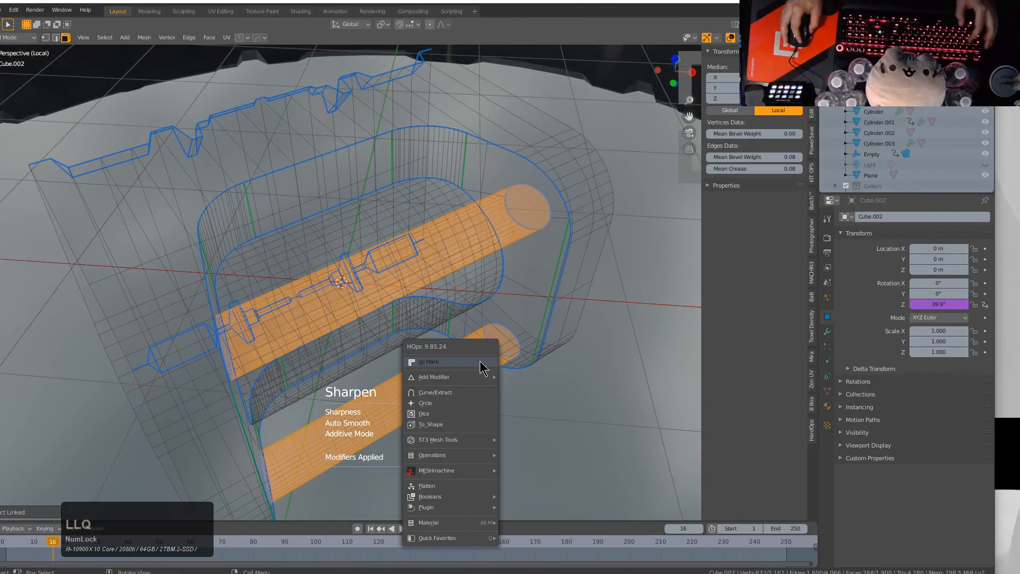
{"action": "key", "text": "q"}
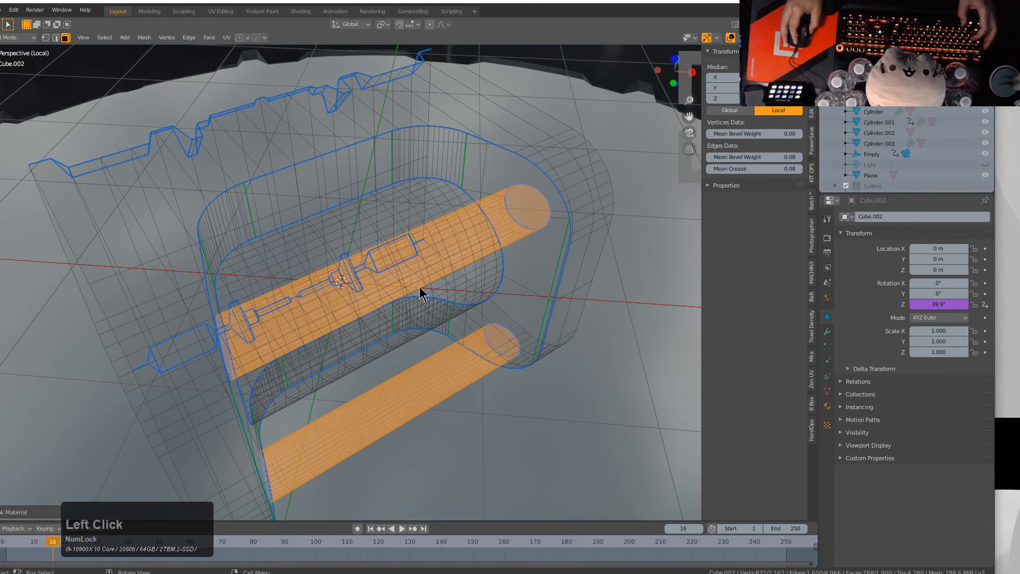
Step: Select only the linked curved band behind the tubes, give it a blank HOps material, and return to Object Mode
{"action": "key", "text": "alt+a"}
{"action": "key", "text": "l"}
{"action": "key", "text": "q"}
{"action": "mouse_move", "coordinate": [426, 244]}
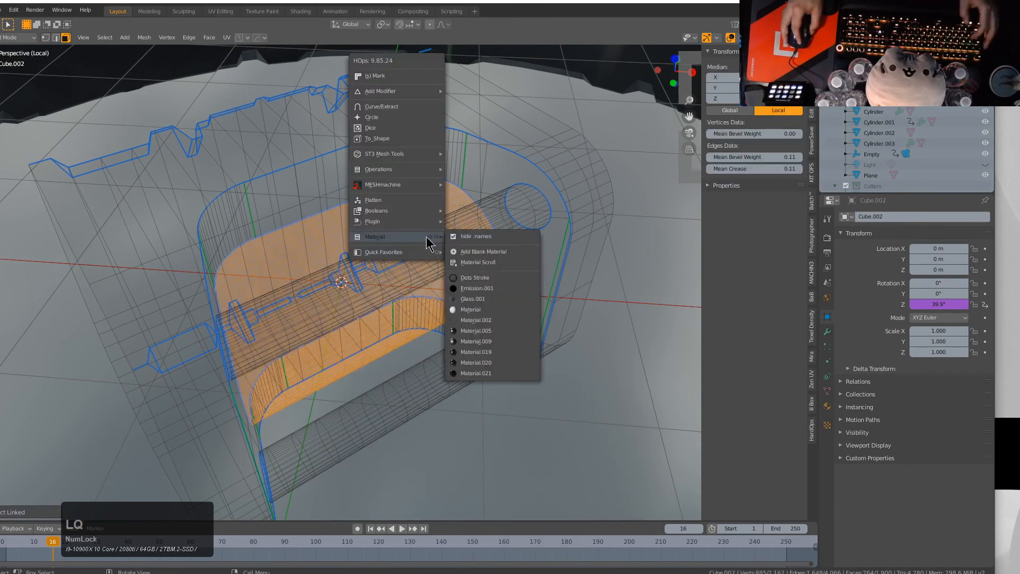
{"action": "left_click", "coordinate": [486, 251]}
{"action": "key", "text": "Tab"}
Step: Start HOps Material Scroll on the ring's Material.003 slot and cycle through uncoloured Principled variants for the curved band behind the tubes
{"action": "scroll", "coordinate": [485, 251], "scroll_direction": "down", "scroll_amount": 4}
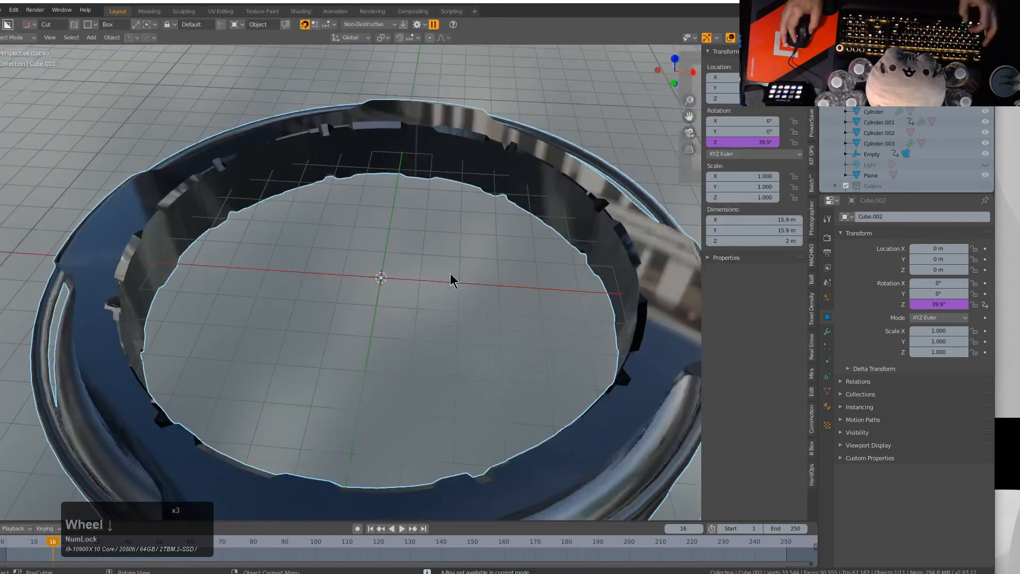
{"action": "mouse_move", "coordinate": [401, 303]}
{"action": "middle_mouse_down"}
{"action": "mouse_move", "coordinate": [419, 282]}
{"action": "mouse_move", "coordinate": [346, 318]}
{"action": "mouse_move", "coordinate": [385, 293]}
{"action": "middle_mouse_up"}
{"action": "scroll", "coordinate": [346, 318], "scroll_direction": "down", "scroll_amount": 3}
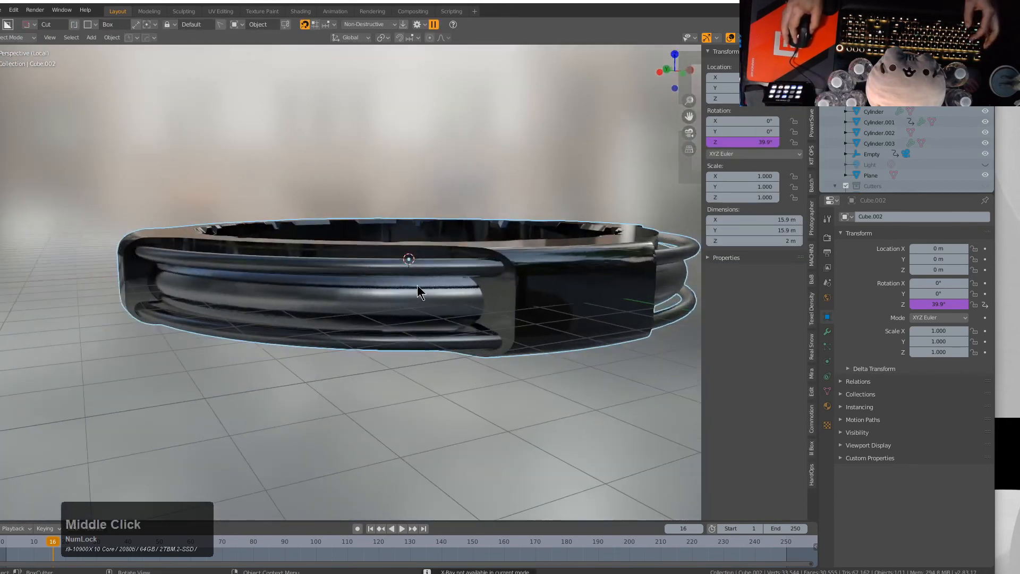
{"action": "scroll", "coordinate": [454, 280], "scroll_direction": "up", "scroll_amount": 2}
{"action": "key", "text": "q"}
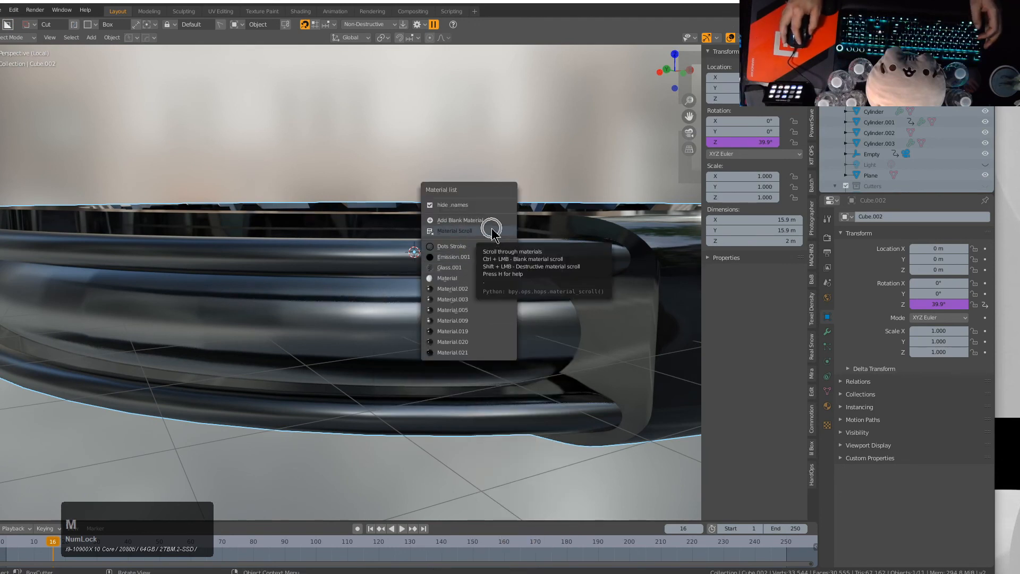
{"action": "left_click", "coordinate": [494, 234]}
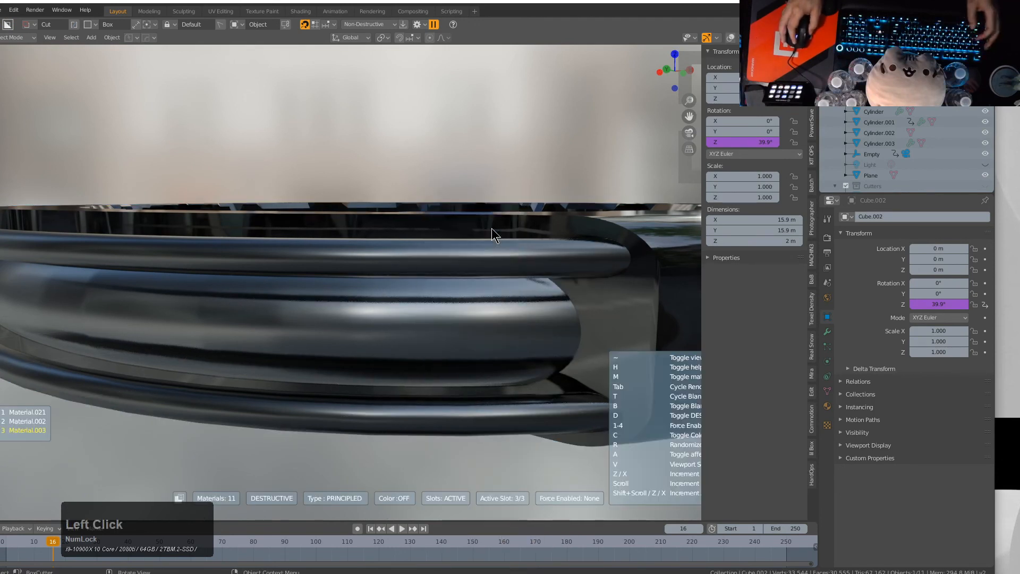
{"action": "scroll", "coordinate": [493, 229], "scroll_direction": "up", "scroll_amount": 6}
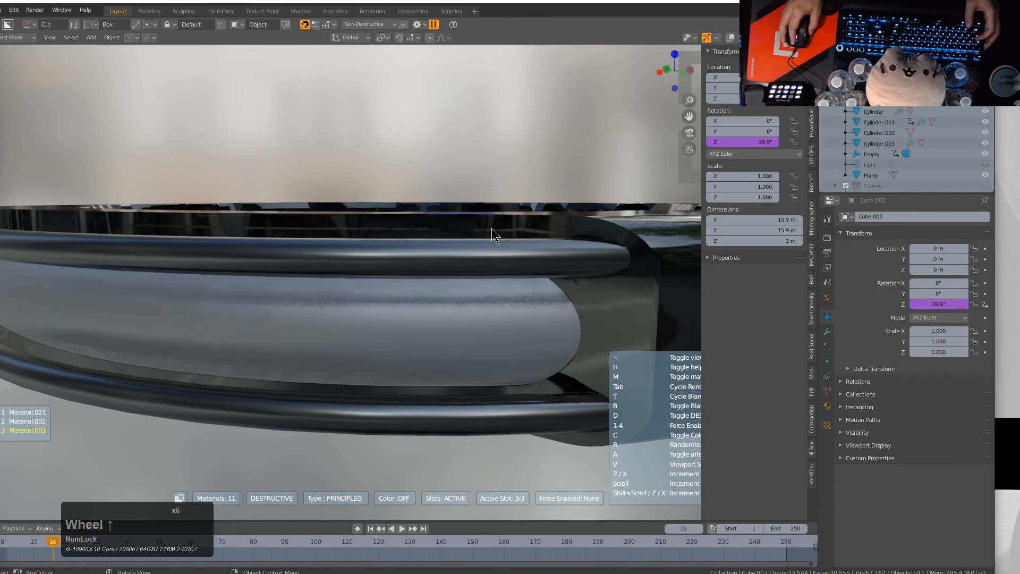
{"action": "scroll", "coordinate": [492, 228], "scroll_direction": "up", "scroll_amount": 1}
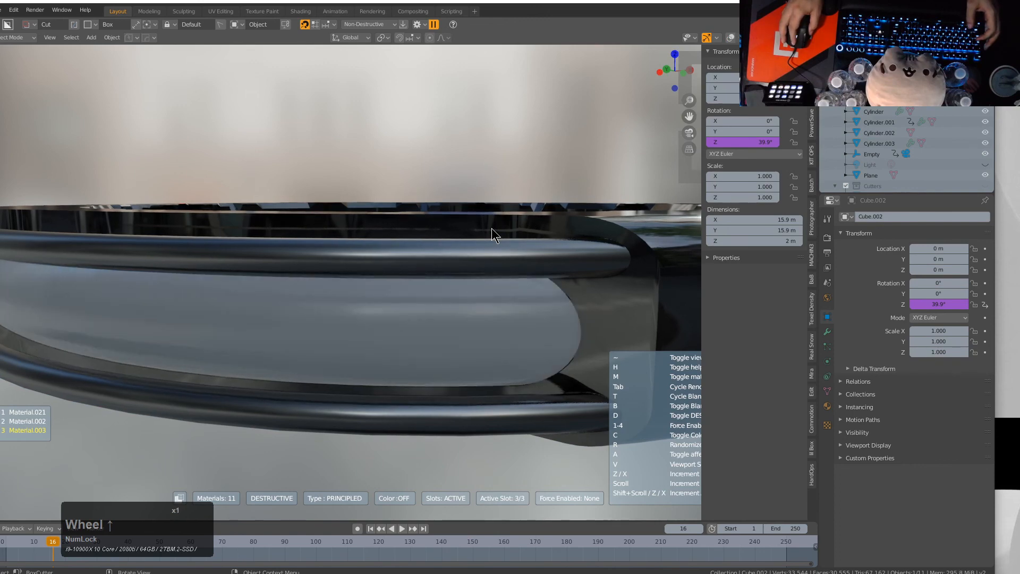
Step: Enable colour in Material Scroll, cycle the curved band's random variants to a metallic gold one, and apply it
{"action": "key", "text": "c"}
{"action": "scroll", "coordinate": [492, 228], "scroll_direction": "up", "scroll_amount": 3}
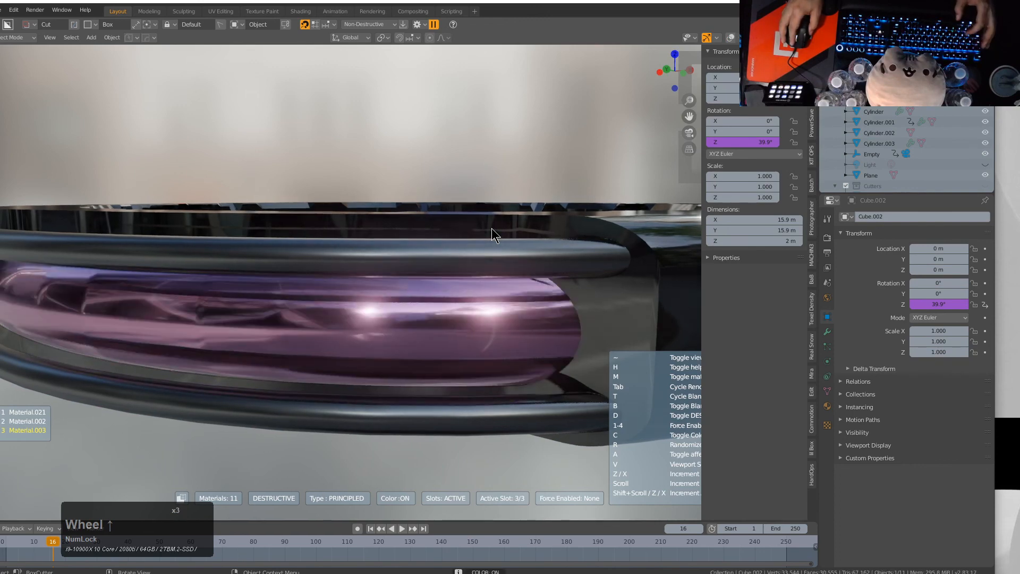
{"action": "scroll", "coordinate": [492, 227], "scroll_direction": "down", "scroll_amount": 1}
{"action": "scroll", "coordinate": [492, 228], "scroll_direction": "up", "scroll_amount": 4}
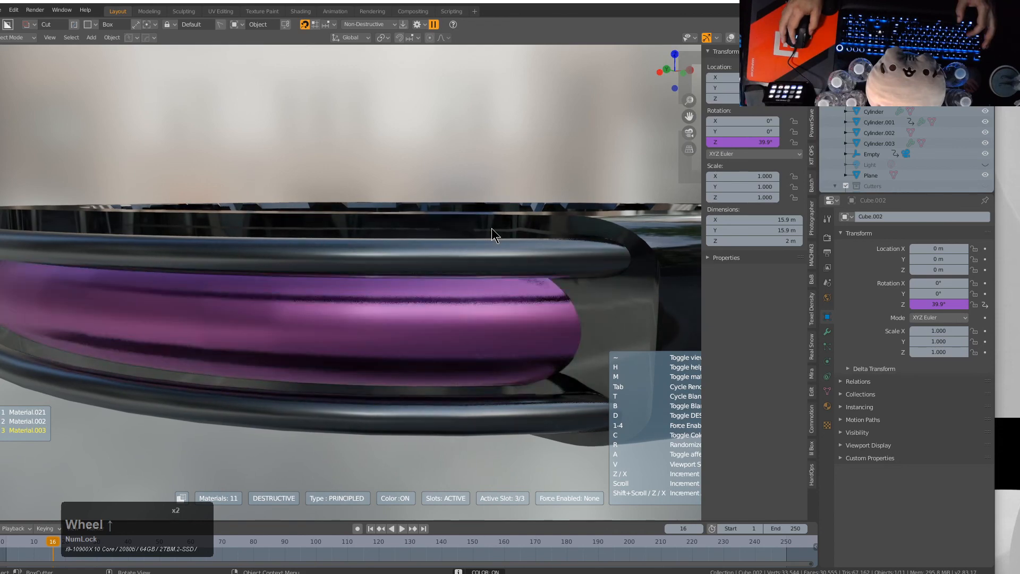
{"action": "scroll", "coordinate": [492, 228], "scroll_direction": "up", "scroll_amount": 1}
{"action": "scroll", "coordinate": [492, 228], "scroll_direction": "up", "scroll_amount": 1}
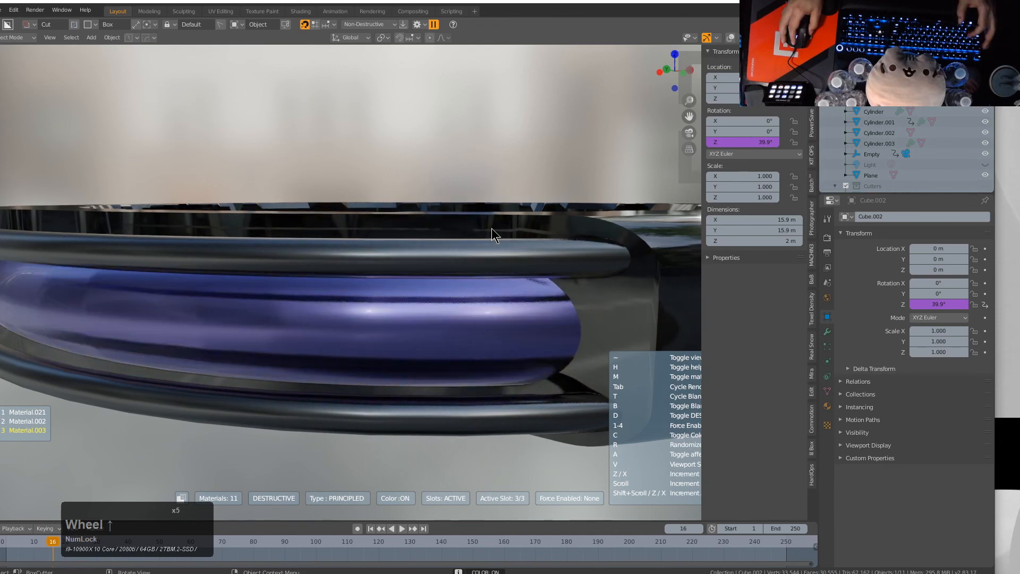
{"action": "scroll", "coordinate": [492, 228], "scroll_direction": "down", "scroll_amount": 1}
{"action": "left_click", "coordinate": [492, 228]}
Step: Leave local view to bring back the whole assembly and play the ring animation to review the new materials
{"action": "scroll", "coordinate": [510, 239], "scroll_direction": "down", "scroll_amount": 5}
{"action": "middle_click_drag", "start_coordinate": [534, 256], "coordinate": [495, 275]}
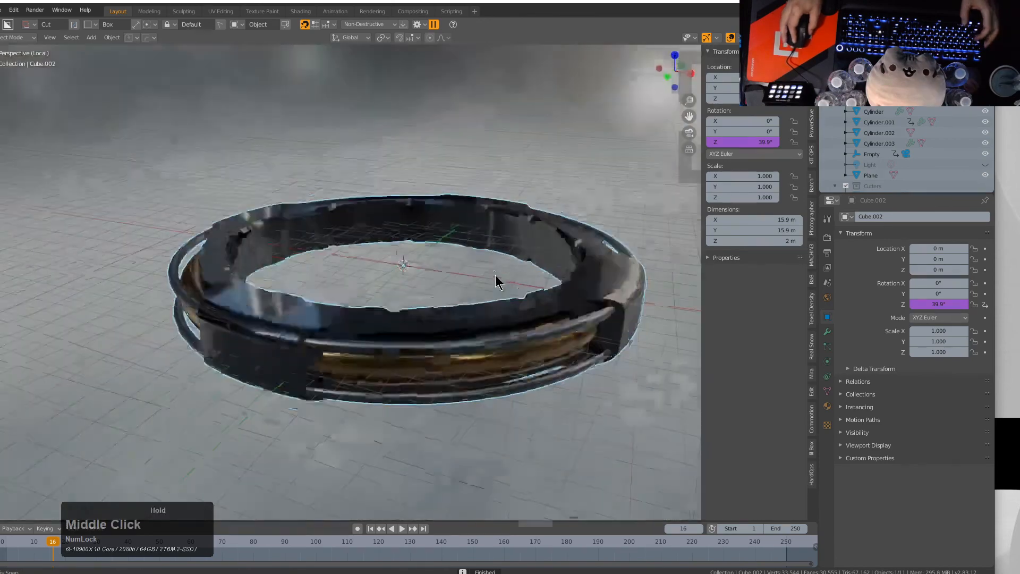
{"action": "key", "text": "KP_Divide"}
{"action": "key", "text": "shift+space"}
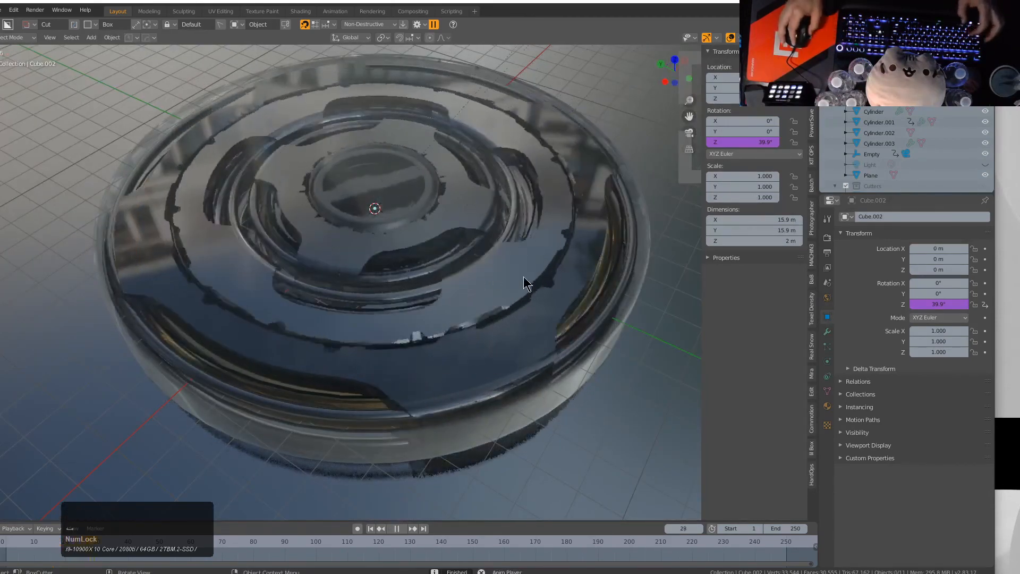
{"action": "scroll", "coordinate": [529, 276], "scroll_direction": "down", "scroll_amount": 1}
{"action": "middle_click_drag", "start_coordinate": [565, 269], "coordinate": [549, 299]}
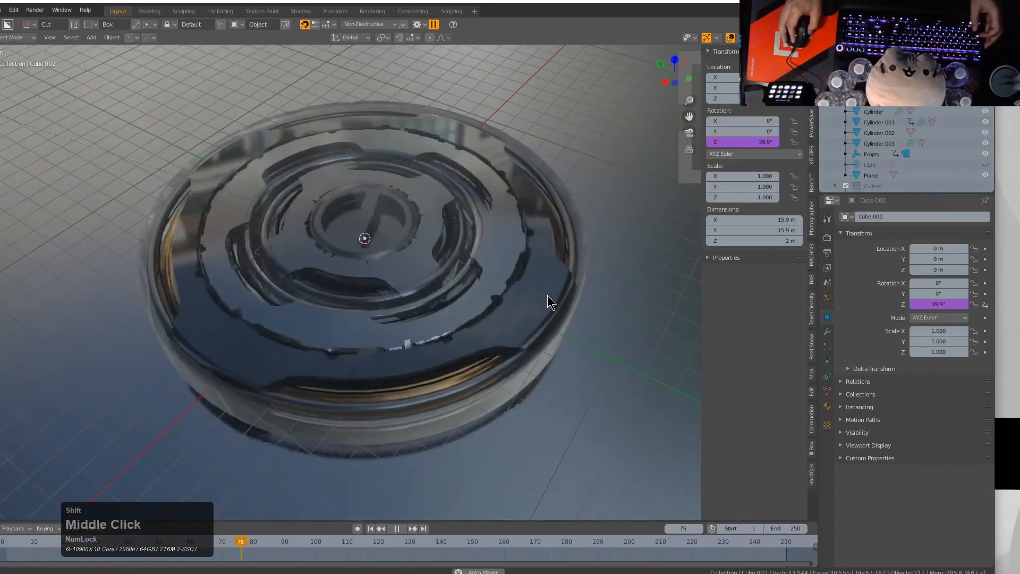